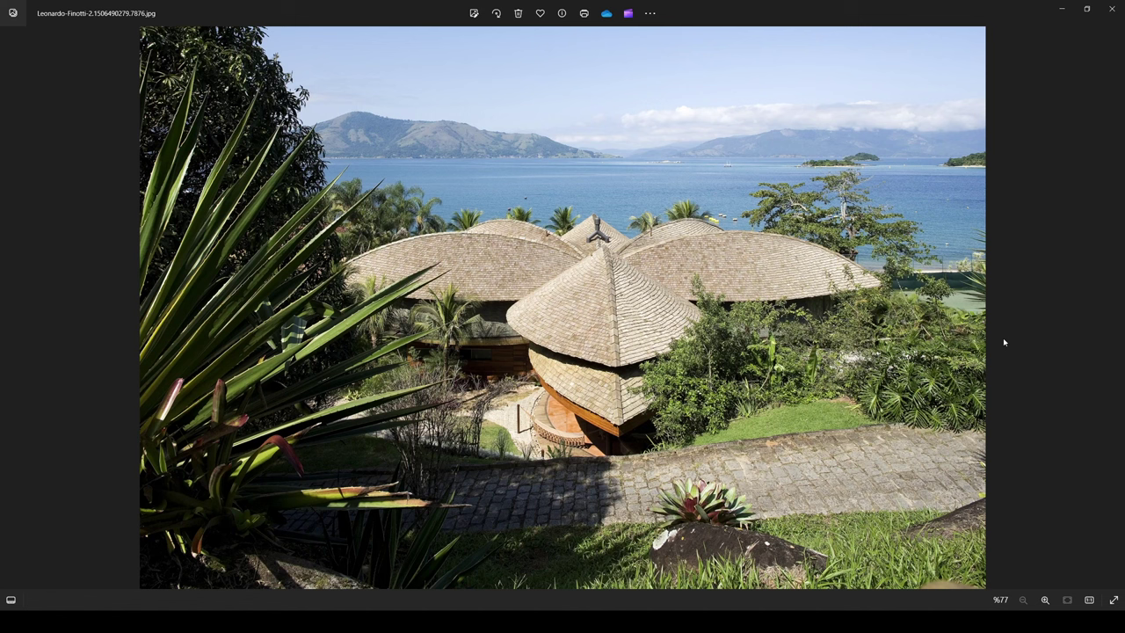
# Step: Browse the reference photos of the leaf-roofed house, examining its roof forms, exterior and bedroom interior
pyautogui.press('Right')
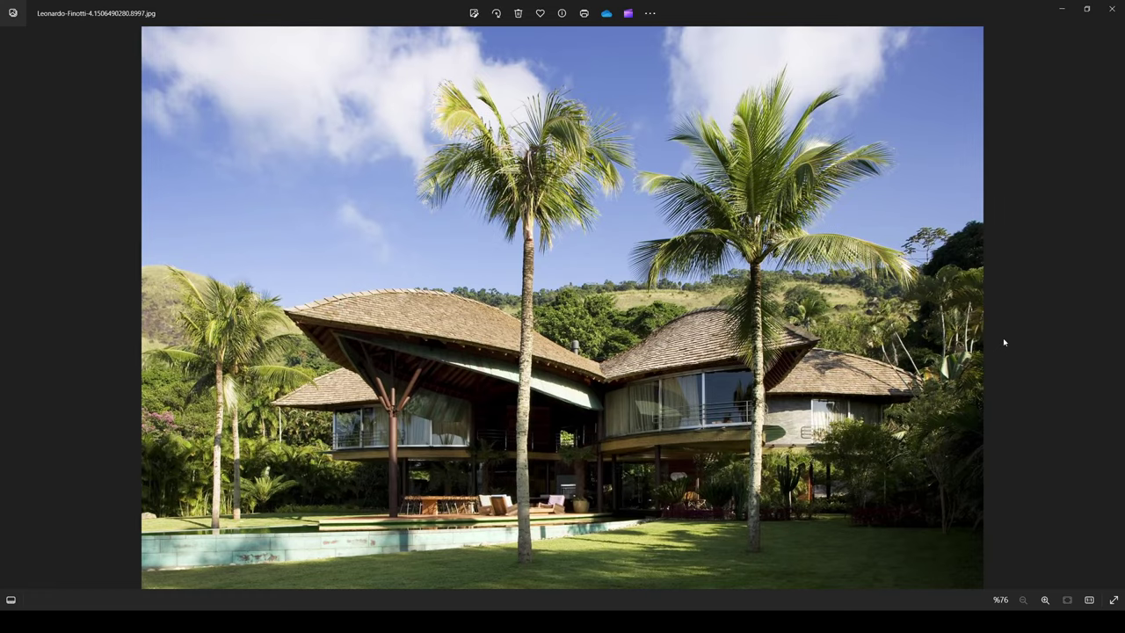
pyautogui.scroll(2, 797, 407)
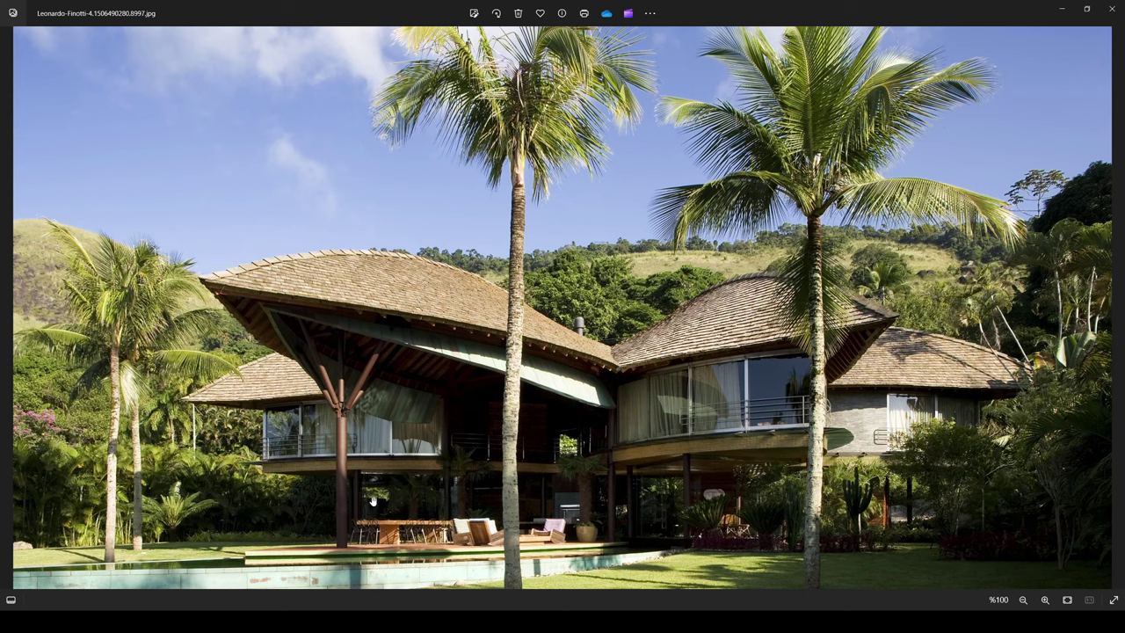
pyautogui.scroll(-2, 415, 419)
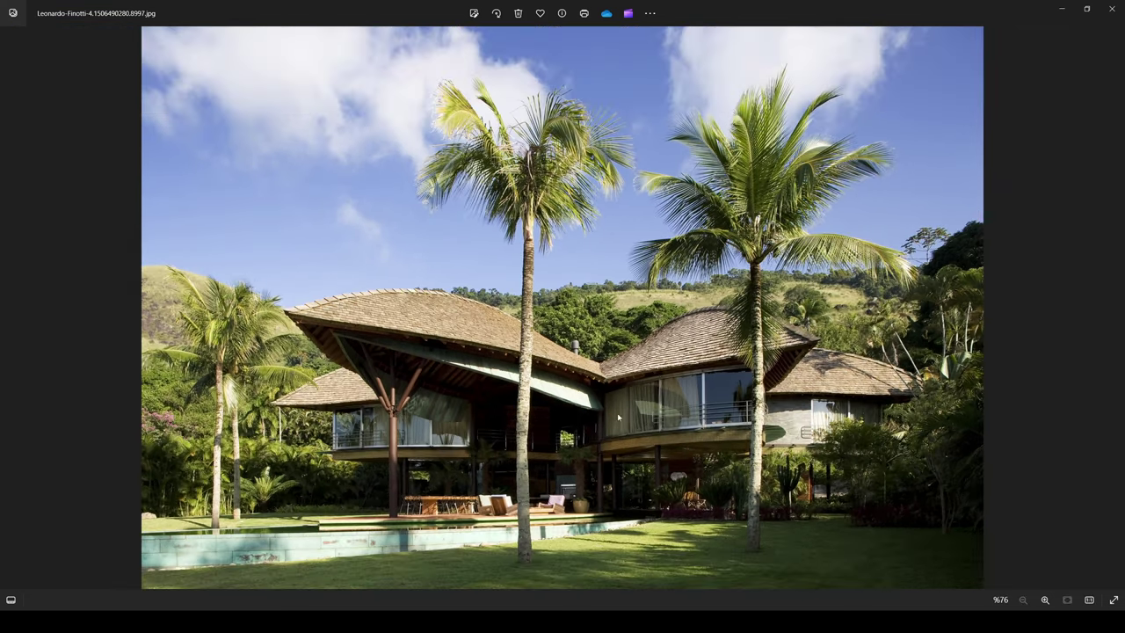
pyautogui.click(1108, 310)
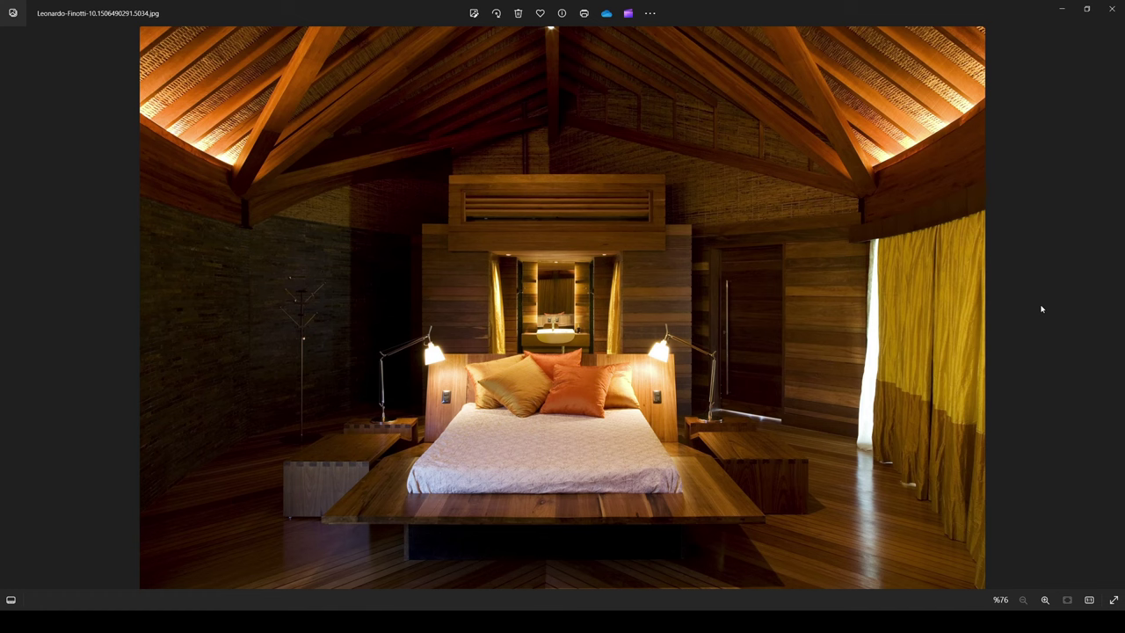
pyautogui.click(1114, 309)
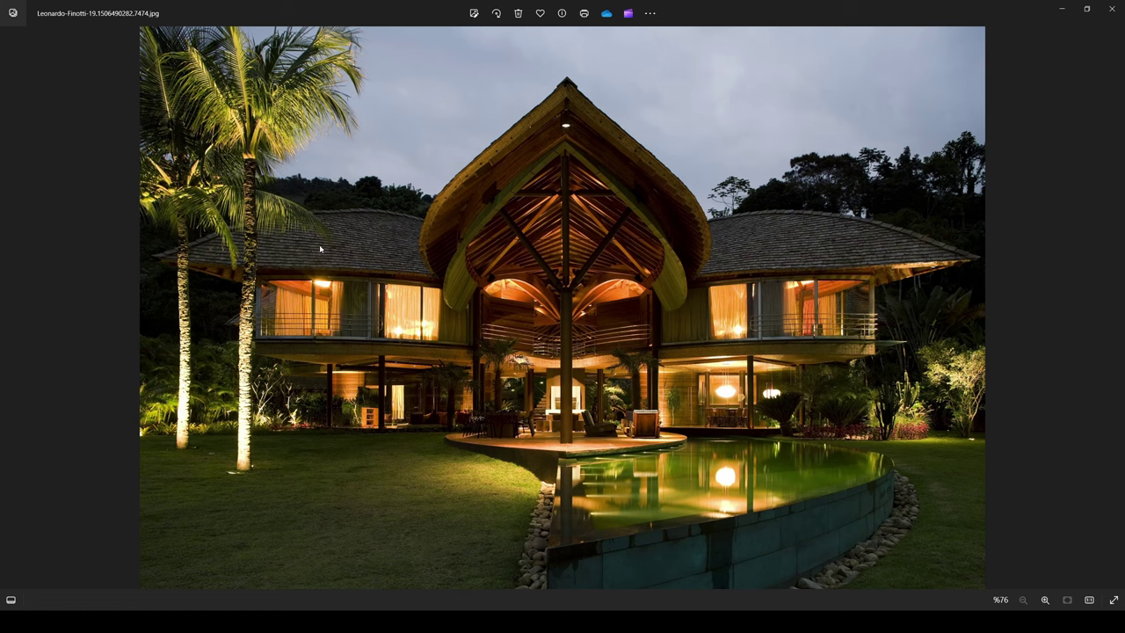
pyautogui.click(1075, 330)
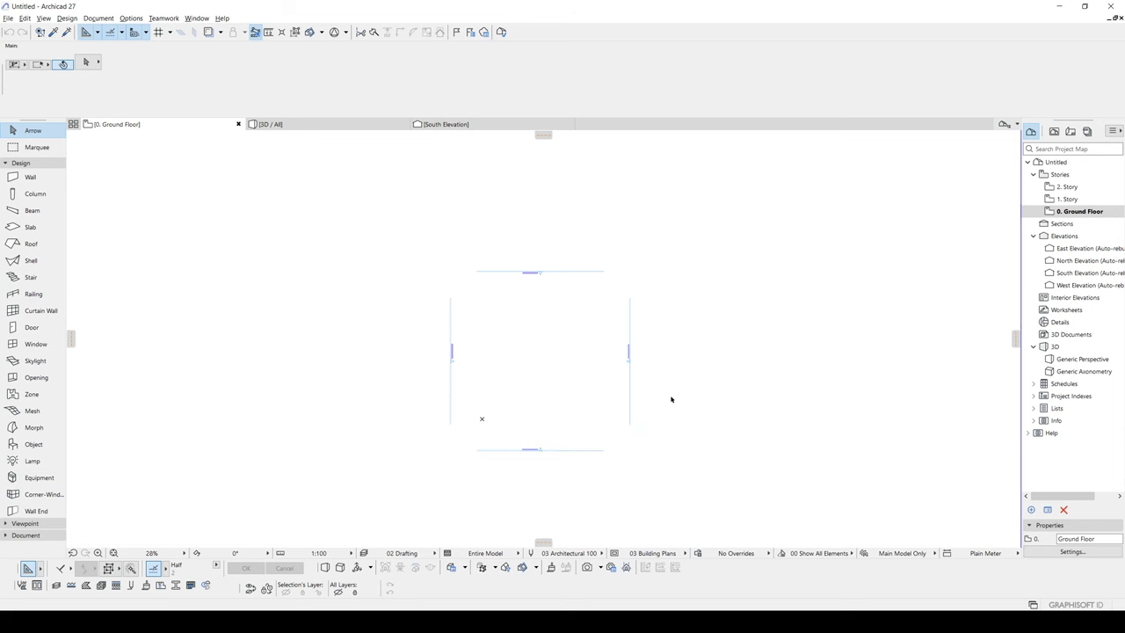
# Step: Place the plans-and-sections image as an external drawing on the Ground Floor plan, anchored amid the elevation markers
pyautogui.click(8, 17)
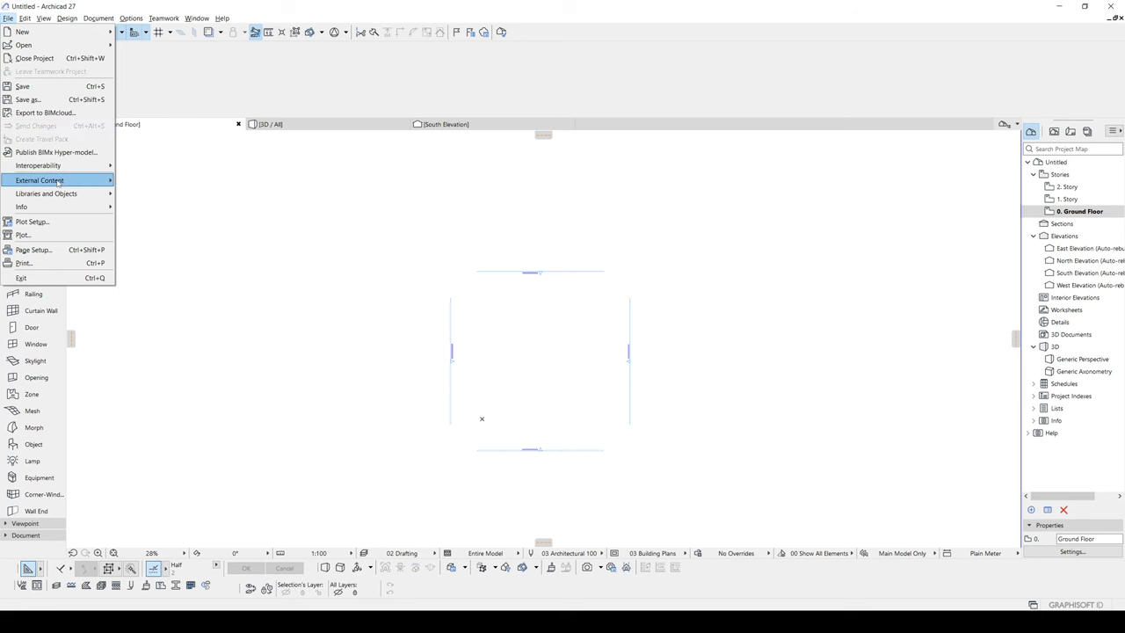
pyautogui.moveTo(59, 180)
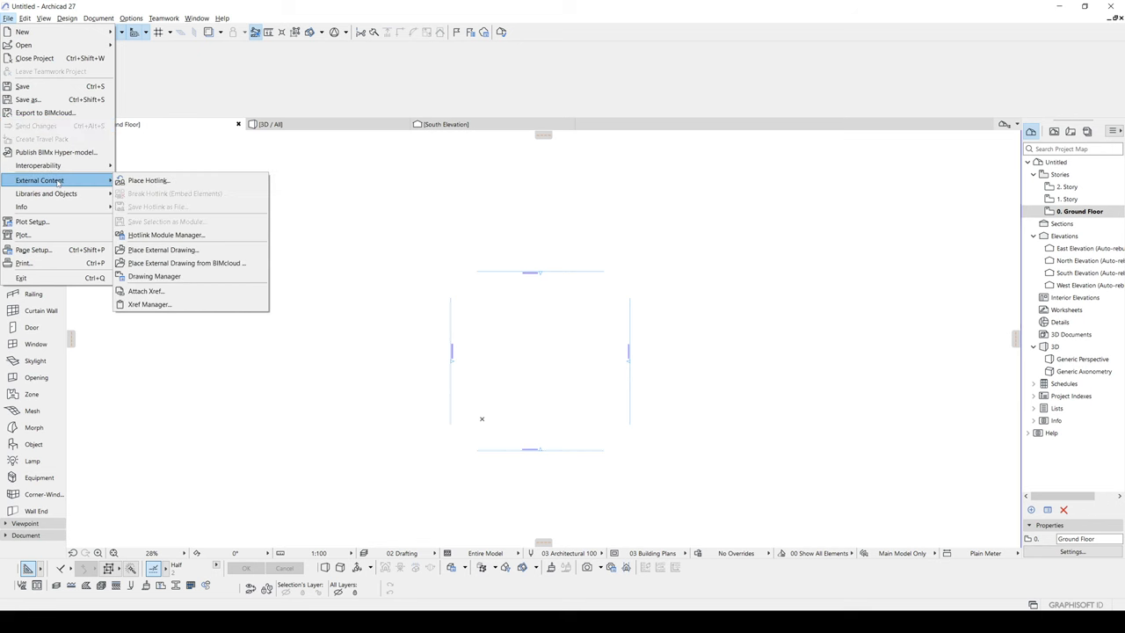
pyautogui.click(158, 249)
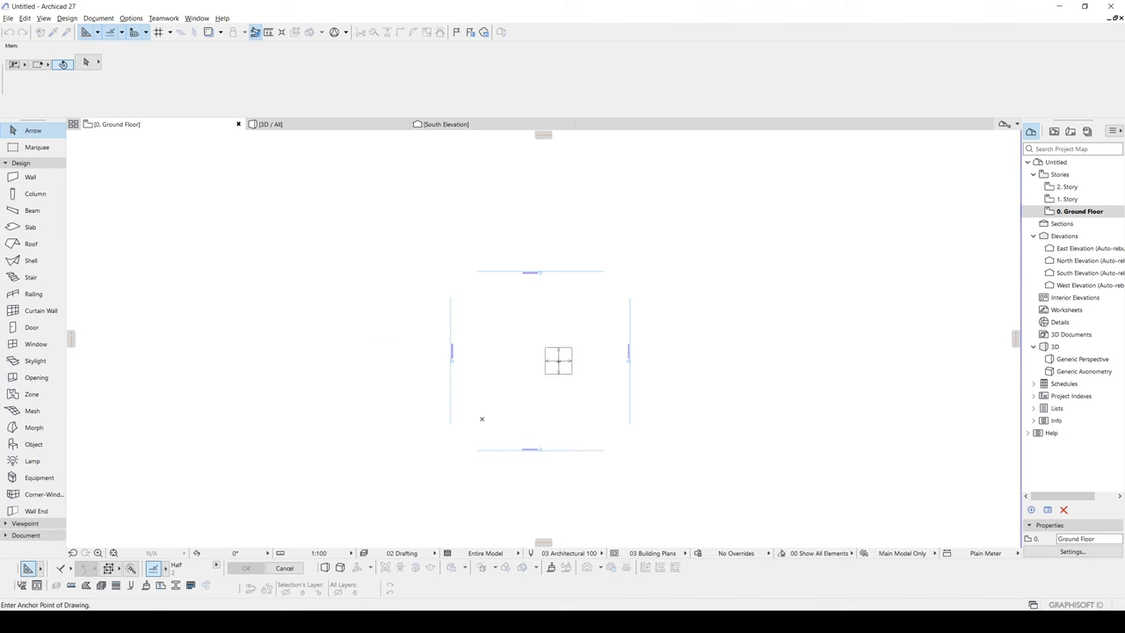
pyautogui.click(545, 356)
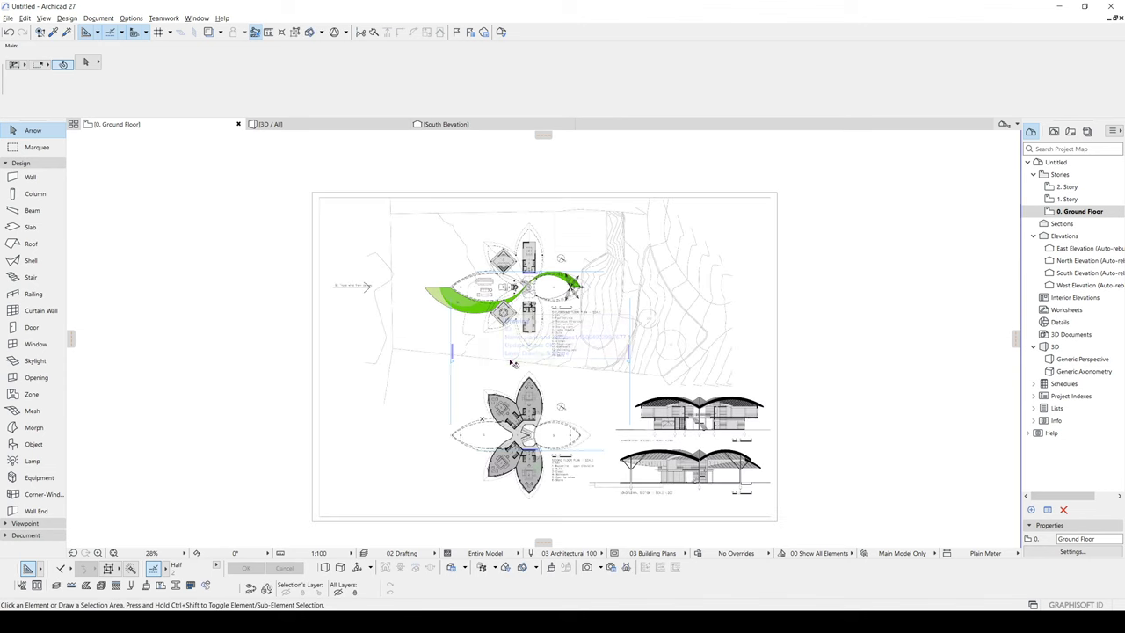
# Step: Move the placed plans-and-sections drawing horizontally eastward, clear of the project origin
pyautogui.click(512, 363)
pyautogui.scroll(-1, 541, 371)
pyautogui.moveTo(543, 373); pyautogui.dragTo(422, 323, button='middle')
pyautogui.hotkey('ctrl', 'd')
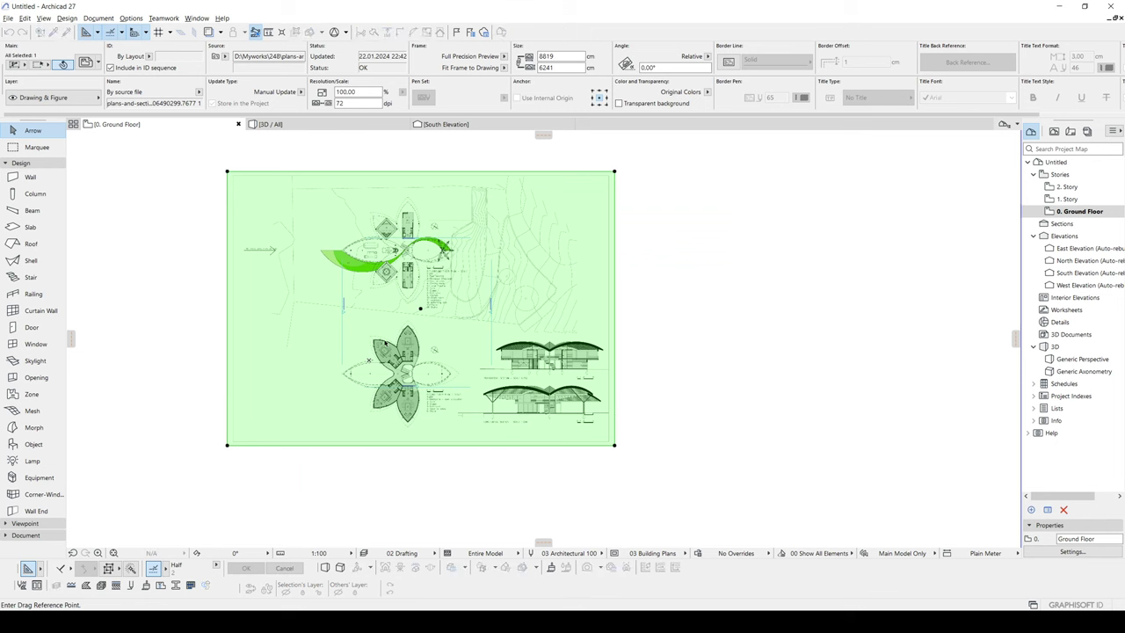
pyautogui.click(384, 340)
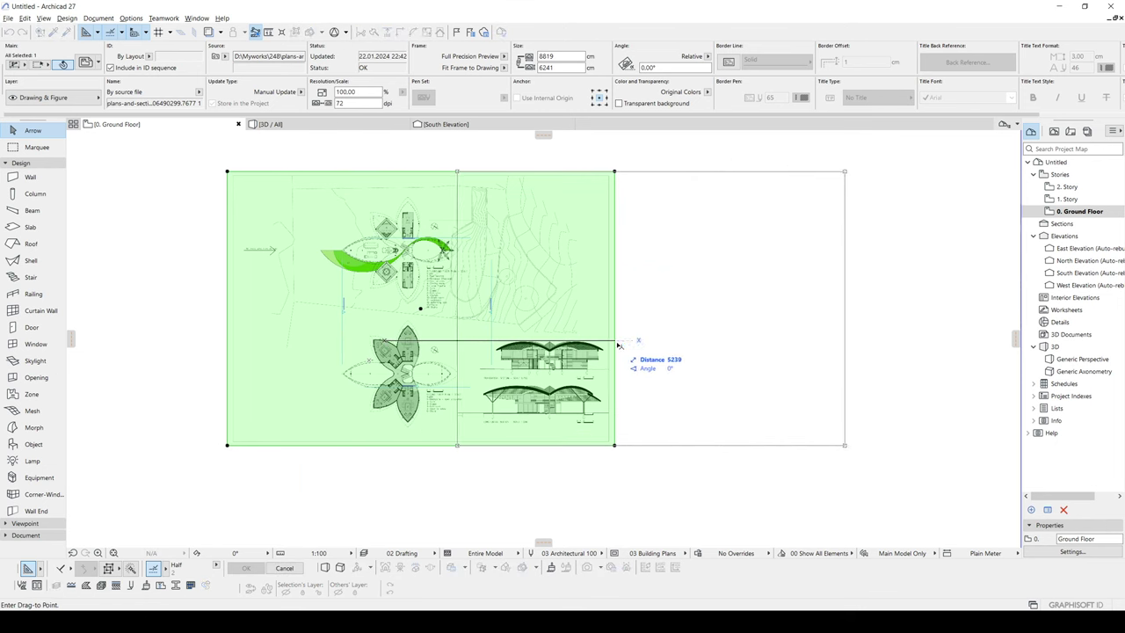
pyautogui.click(649, 341)
pyautogui.click(404, 320)
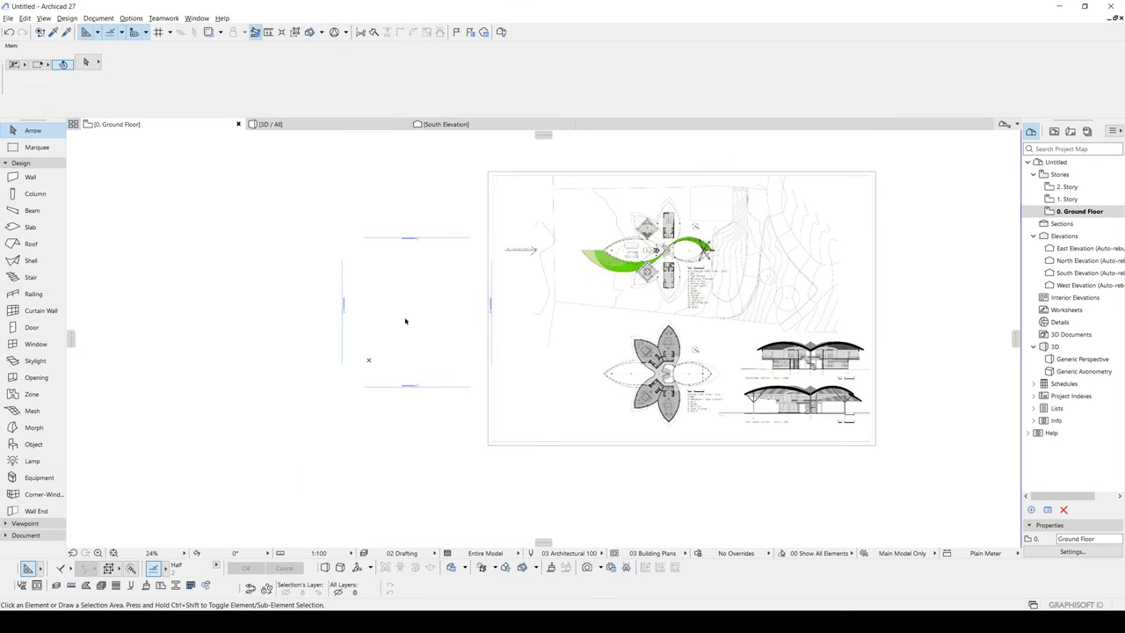
# Step: Delete all four elevation markers around the origin together with their viewpoints
pyautogui.scroll(2, 364, 307)
pyautogui.moveTo(243, 186); pyautogui.dragTo(592, 441)
pyautogui.press('Delete')
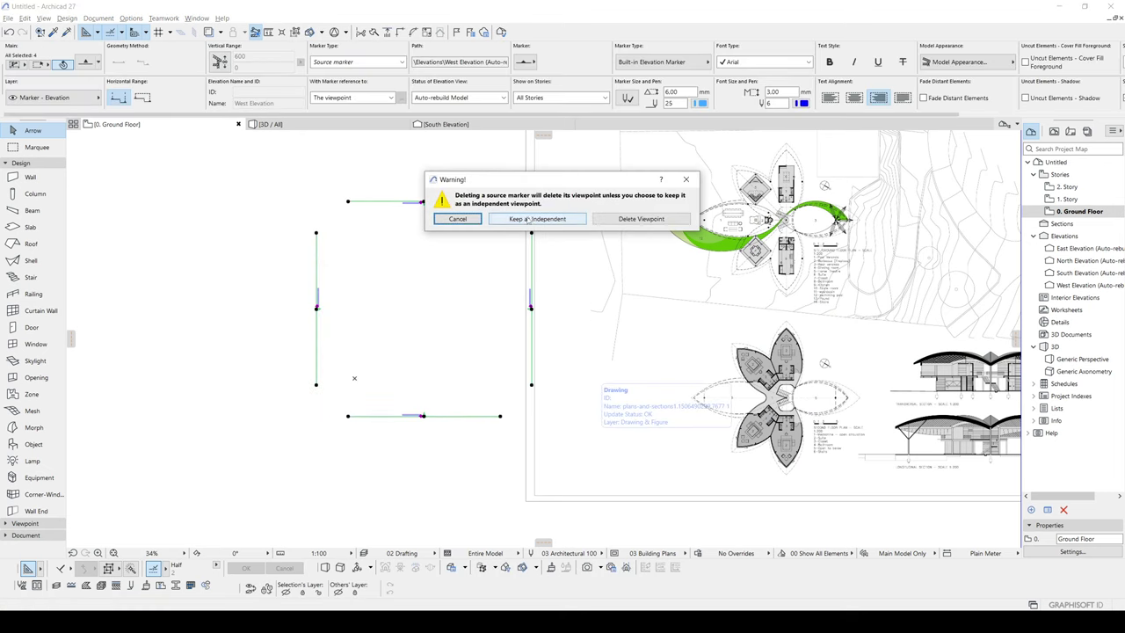
pyautogui.click(637, 219)
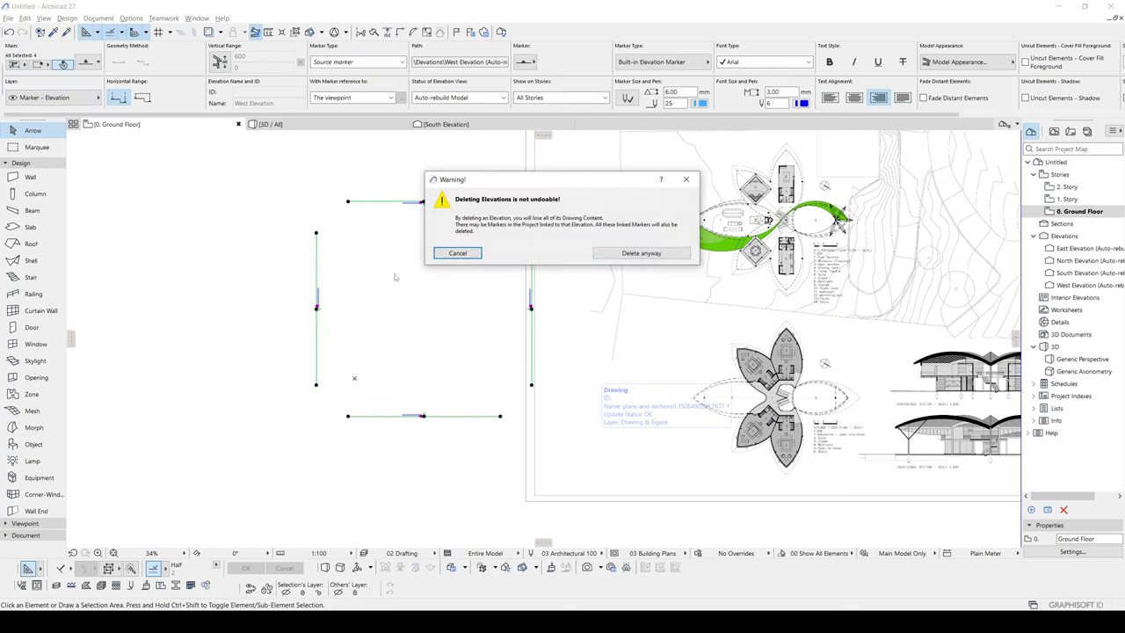
pyautogui.click(626, 254)
# Step: Measure the width of the upper stair flight in the second floor plan of the placed drawing
pyautogui.moveTo(655, 262); pyautogui.dragTo(407, 316, button='middle')
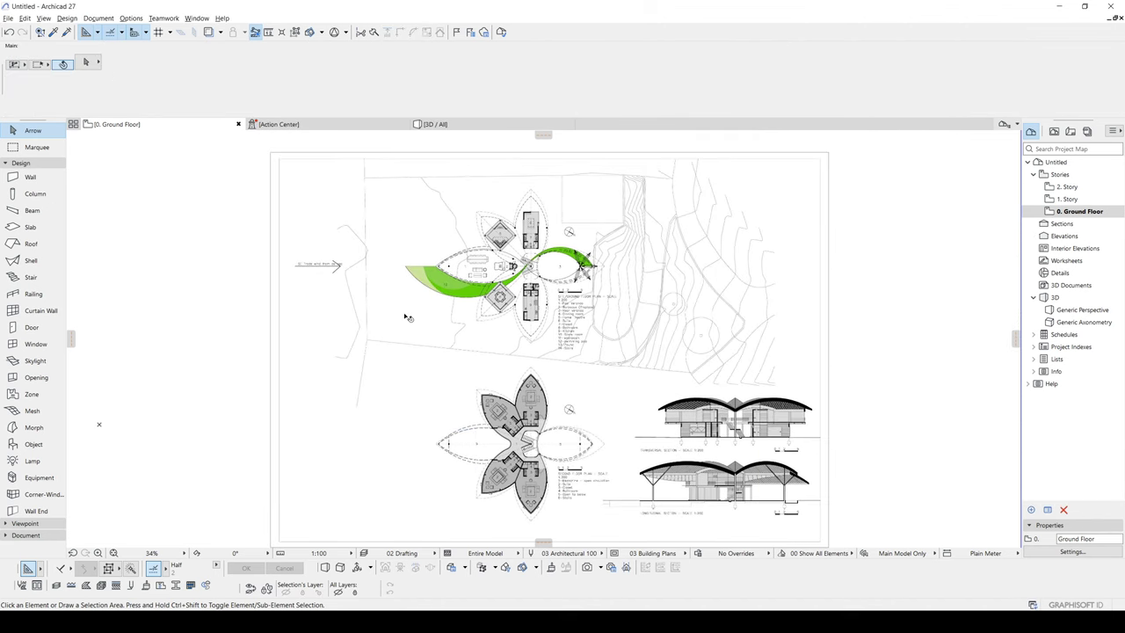
pyautogui.scroll(2, 516, 442)
pyautogui.moveTo(515, 441); pyautogui.dragTo(532, 338, button='middle')
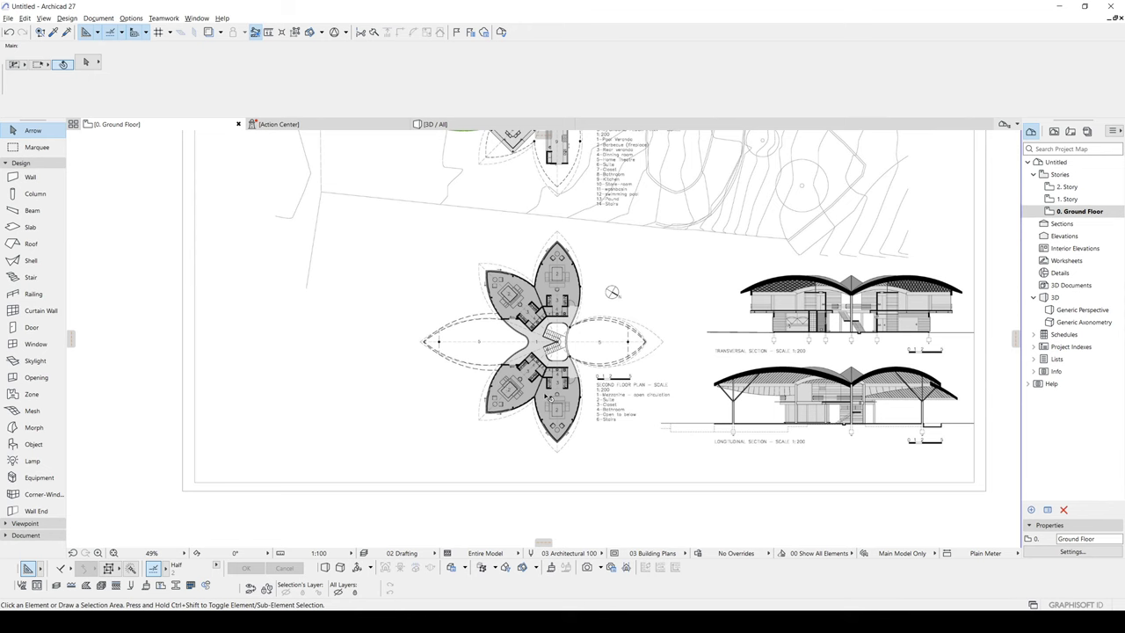
pyautogui.scroll(2, 549, 398)
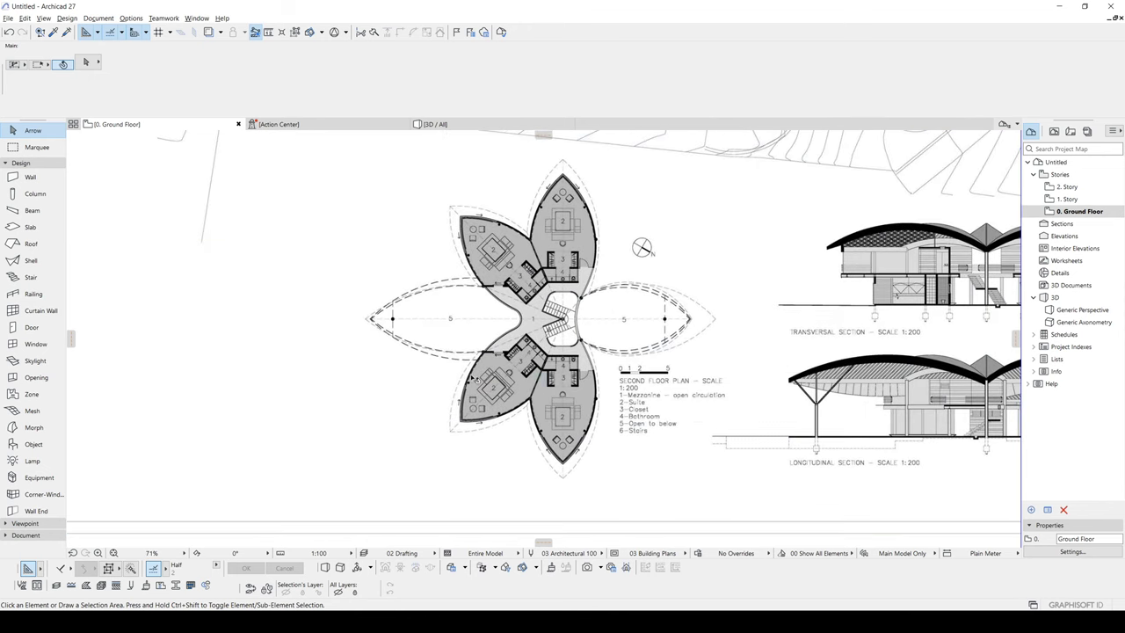
pyautogui.click(544, 378)
pyautogui.scroll(2, 543, 378)
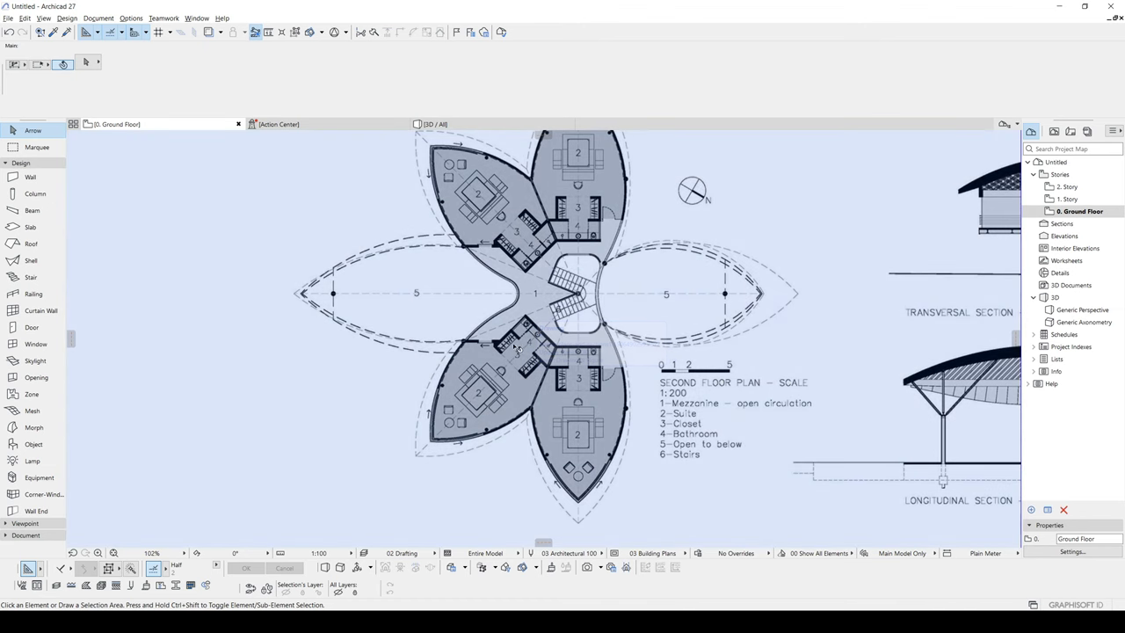
pyautogui.scroll(4, 515, 346)
pyautogui.moveTo(597, 249); pyautogui.dragTo(574, 383, button='middle')
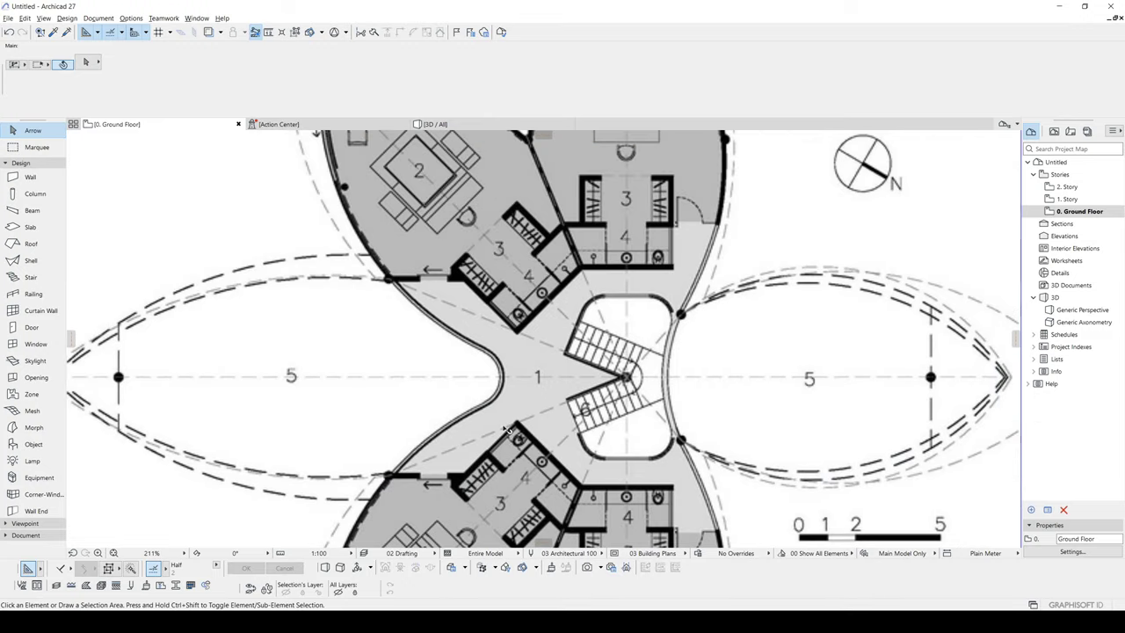
pyautogui.press('m')
pyautogui.scroll(3, 598, 345)
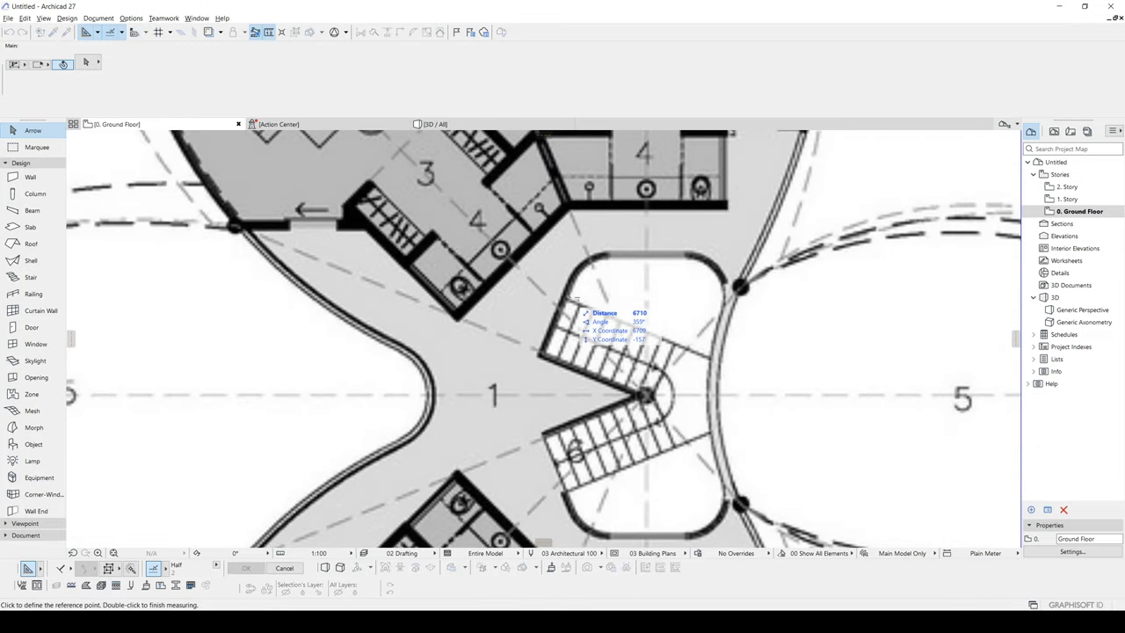
pyautogui.click(566, 297)
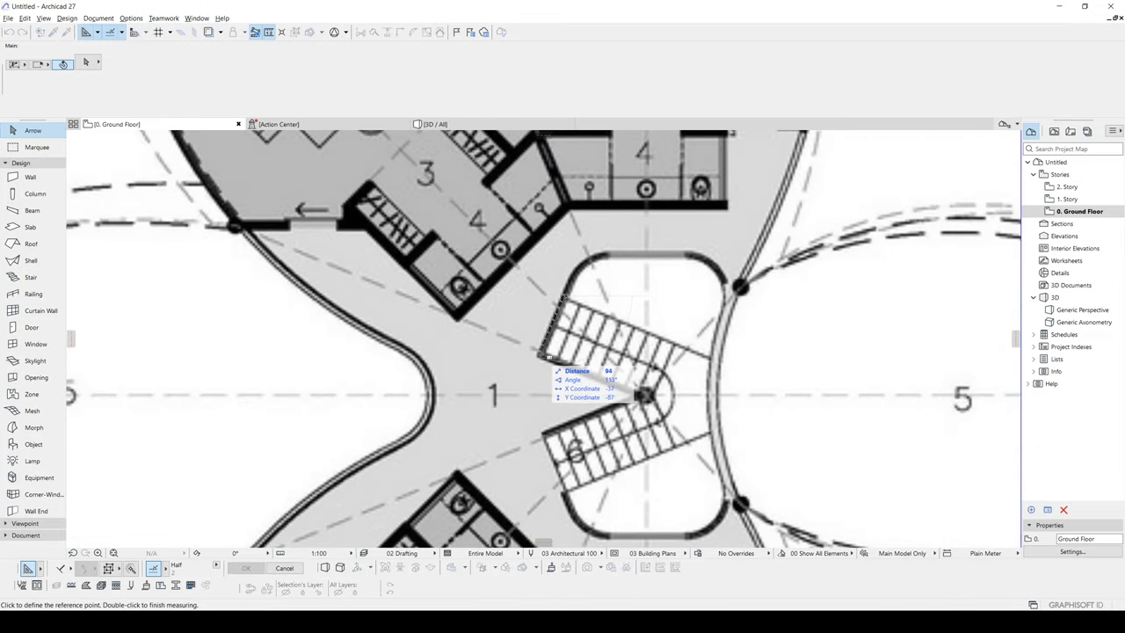
pyautogui.press('Escape')
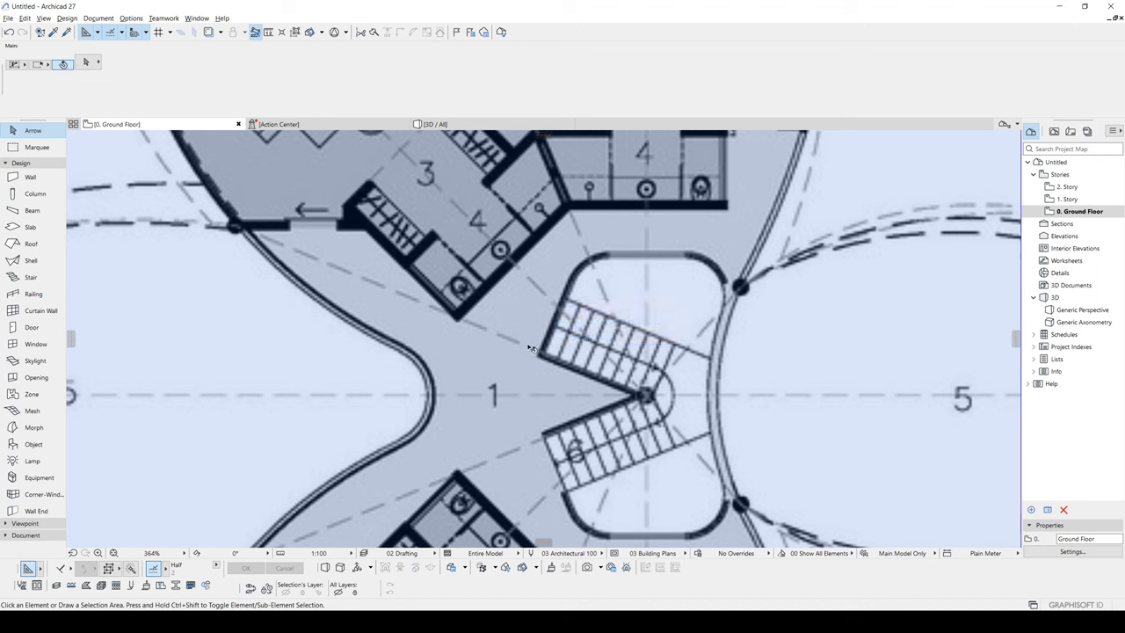
# Step: Resize the plans-and-sections drawing graphically, using the upper stair flight's width as reference and setting it to 120 cm
pyautogui.click(544, 351)
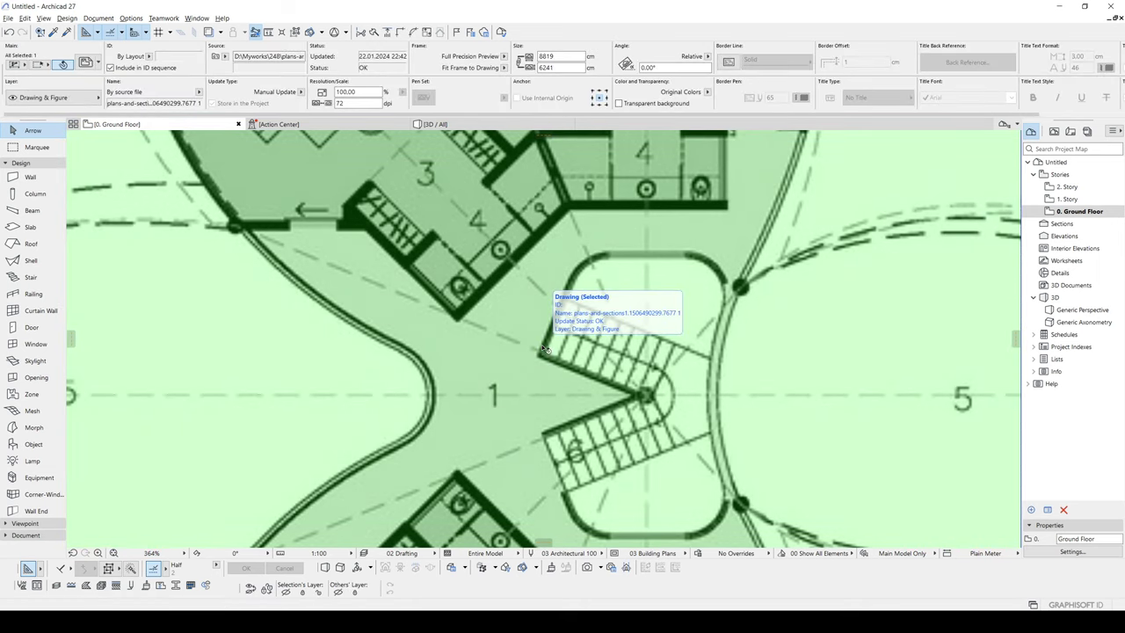
pyautogui.hotkey('ctrl', 'k')
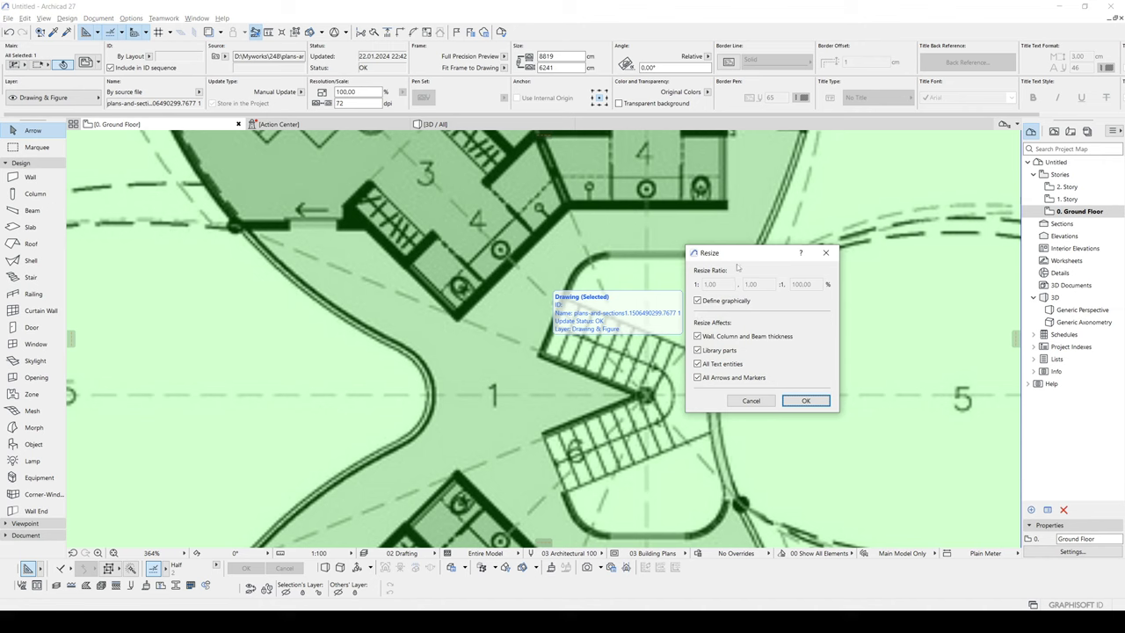
pyautogui.moveTo(739, 254); pyautogui.dragTo(764, 267)
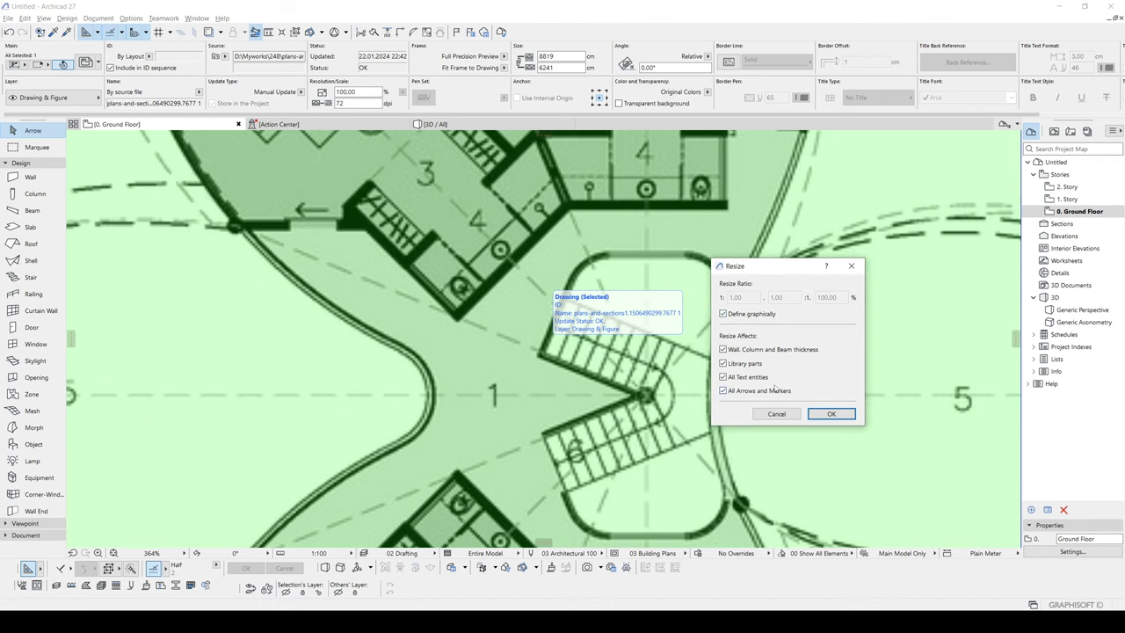
pyautogui.click(830, 413)
pyautogui.scroll(1, 574, 337)
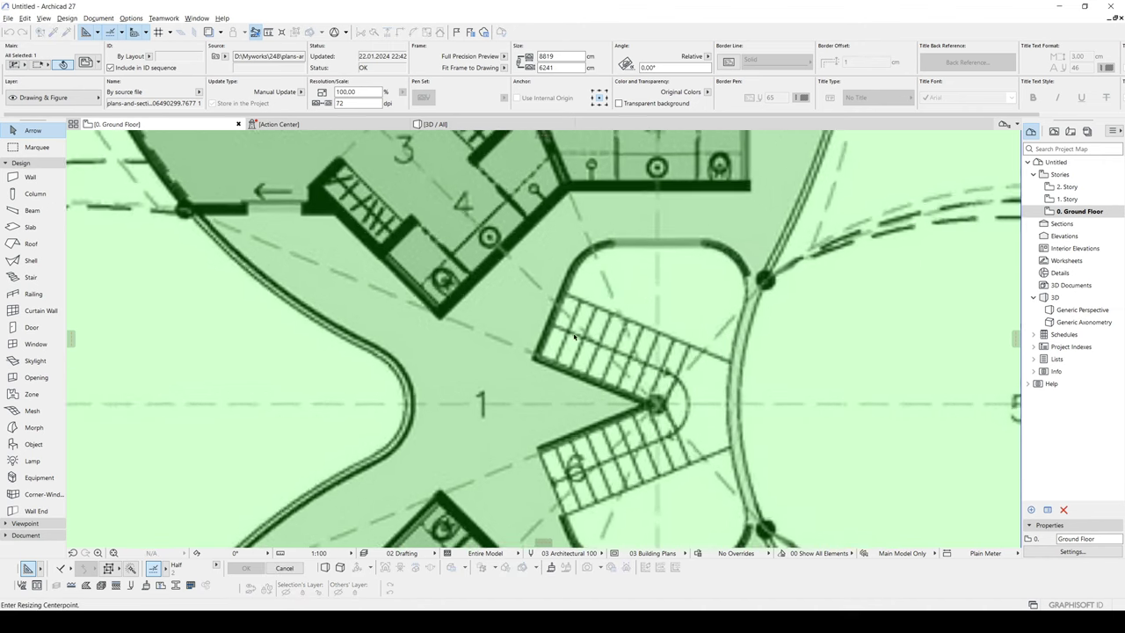
pyautogui.scroll(1, 574, 337)
pyautogui.click(560, 274)
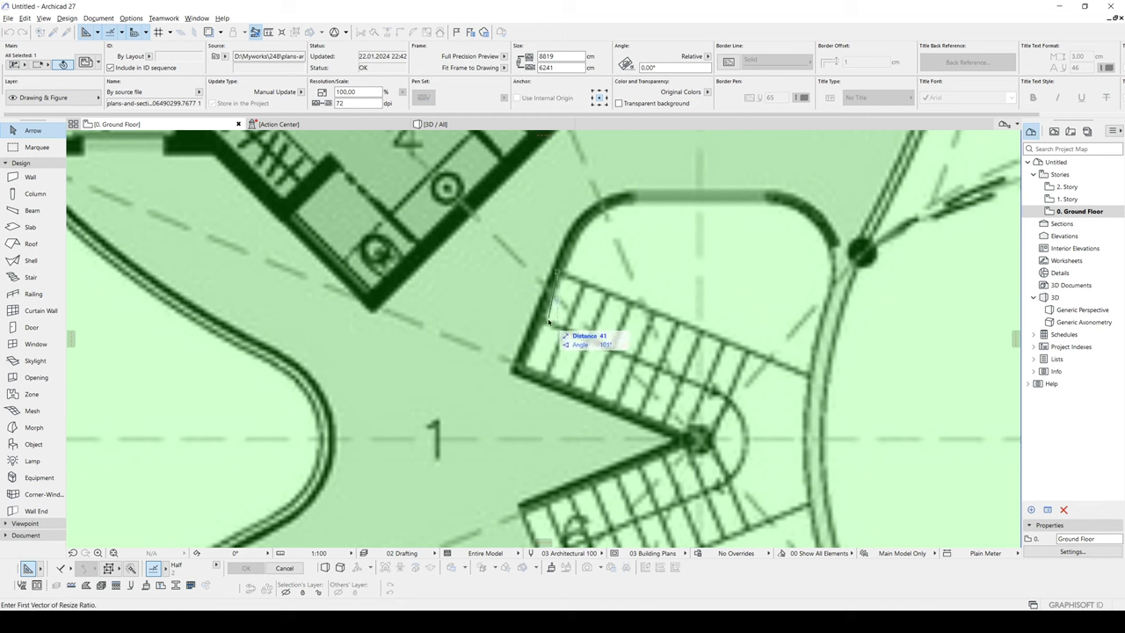
pyautogui.click(516, 370)
pyautogui.write('12')
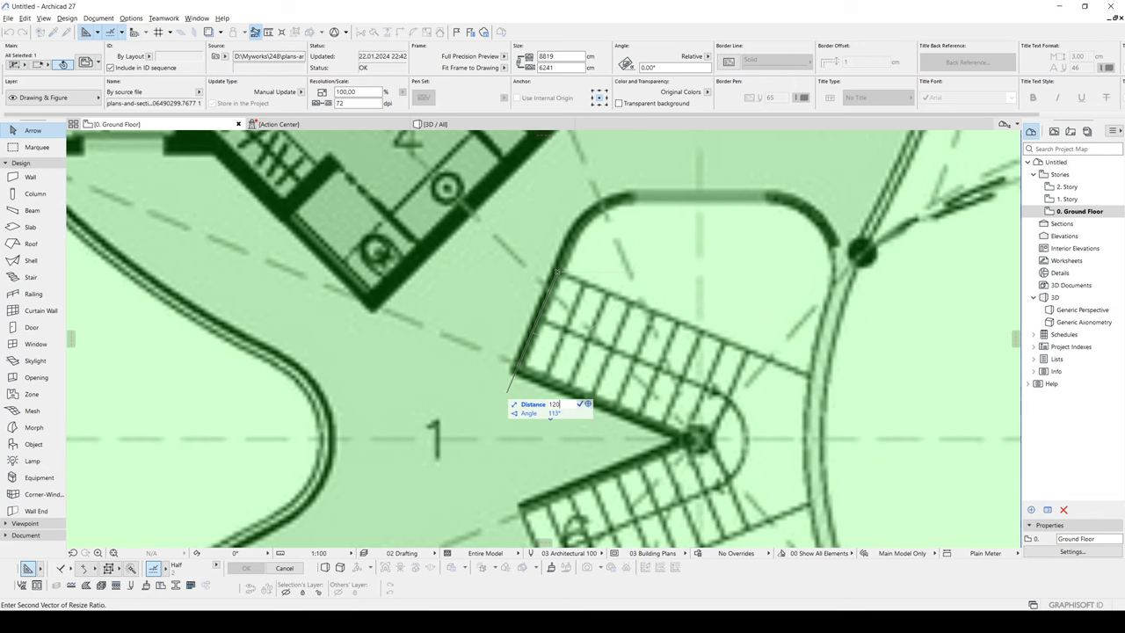
pyautogui.press('Return')
pyautogui.scroll(-5, 506, 391)
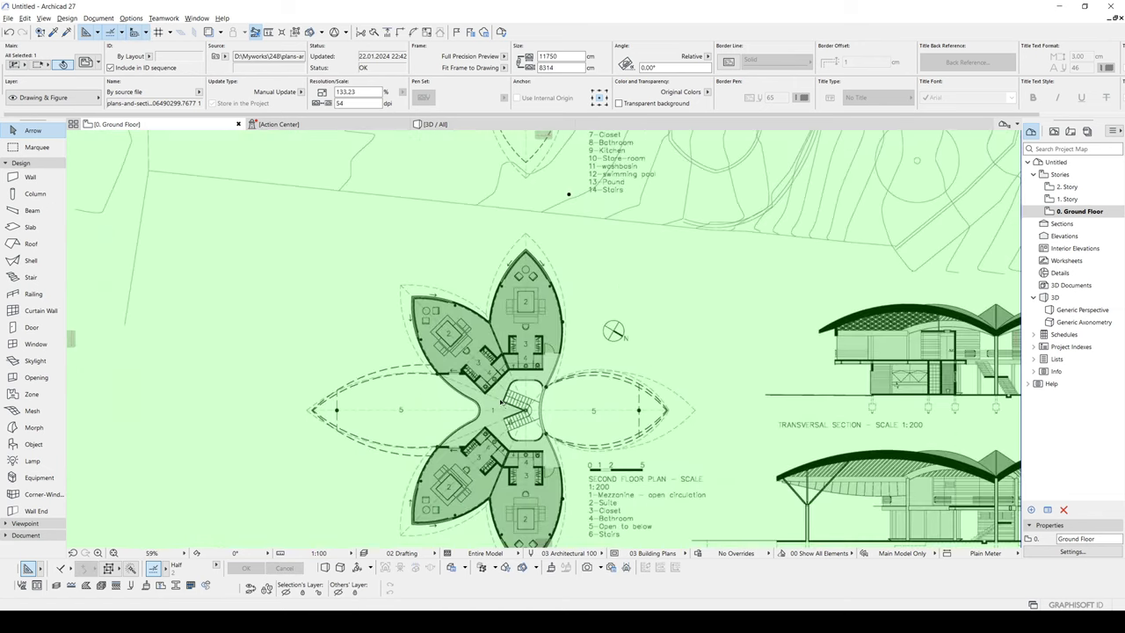
pyautogui.press('Escape')
# Step: Examine the suites and roof outlines on the second floor plan, and switch to the reference house photo in the image viewer
pyautogui.moveTo(469, 418); pyautogui.dragTo(492, 387, button='middle')
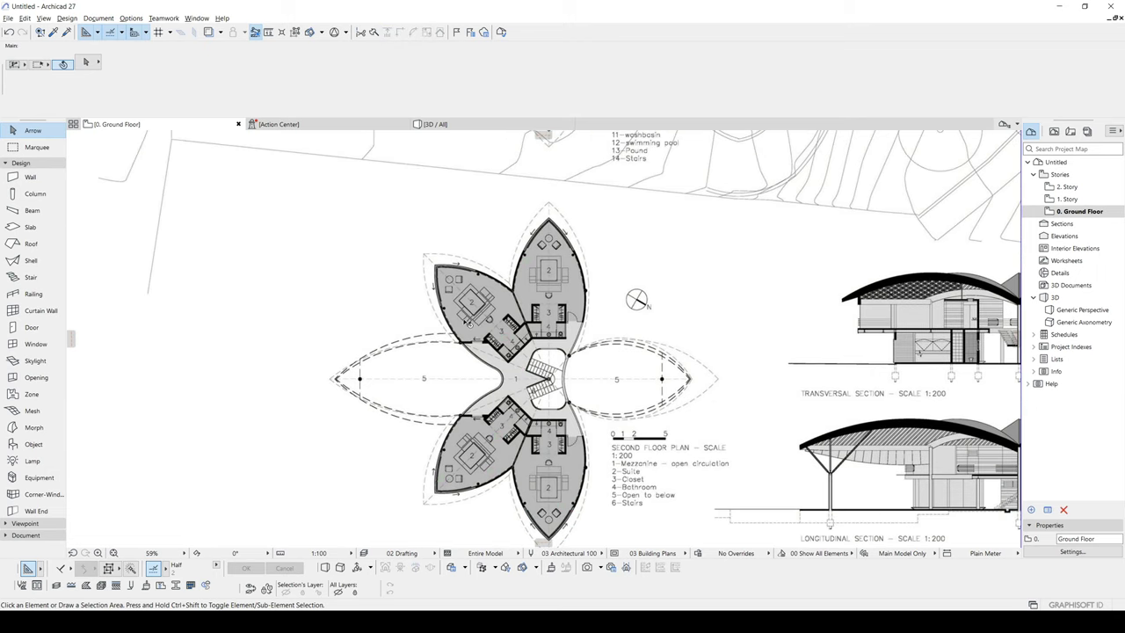
pyautogui.scroll(3, 469, 322)
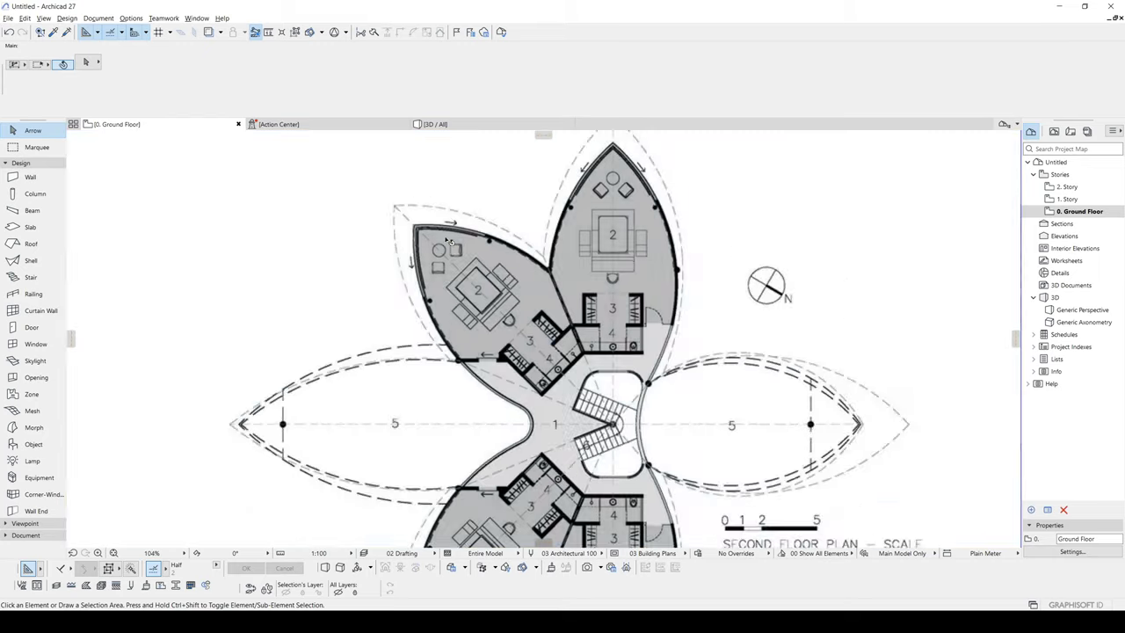
pyautogui.scroll(1, 445, 236)
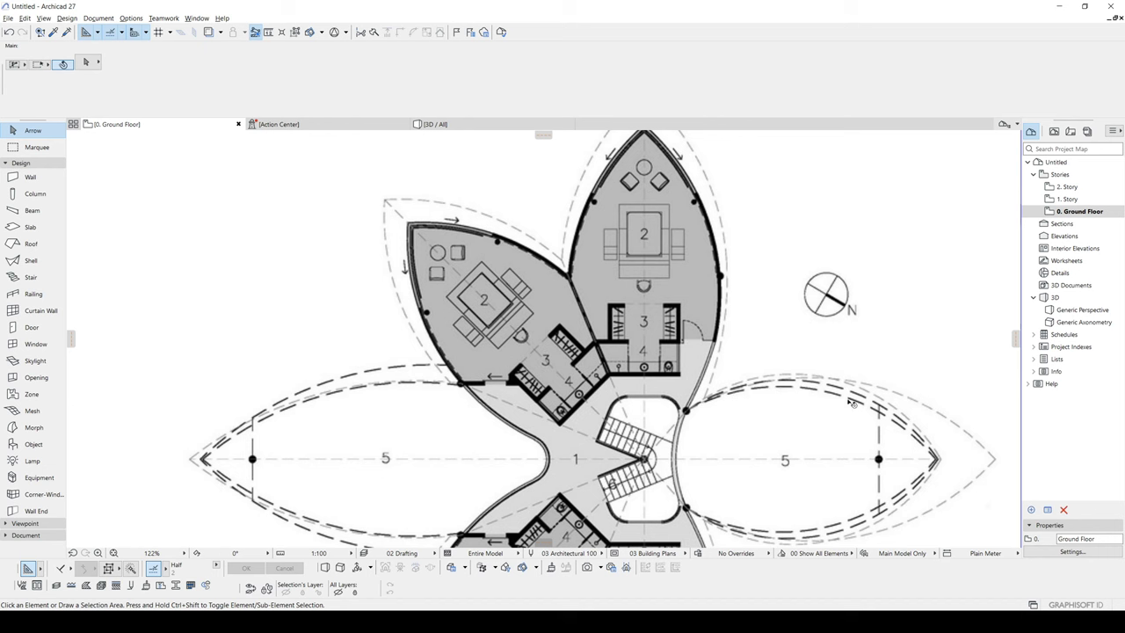
pyautogui.moveTo(452, 295); pyautogui.dragTo(414, 334, button='middle')
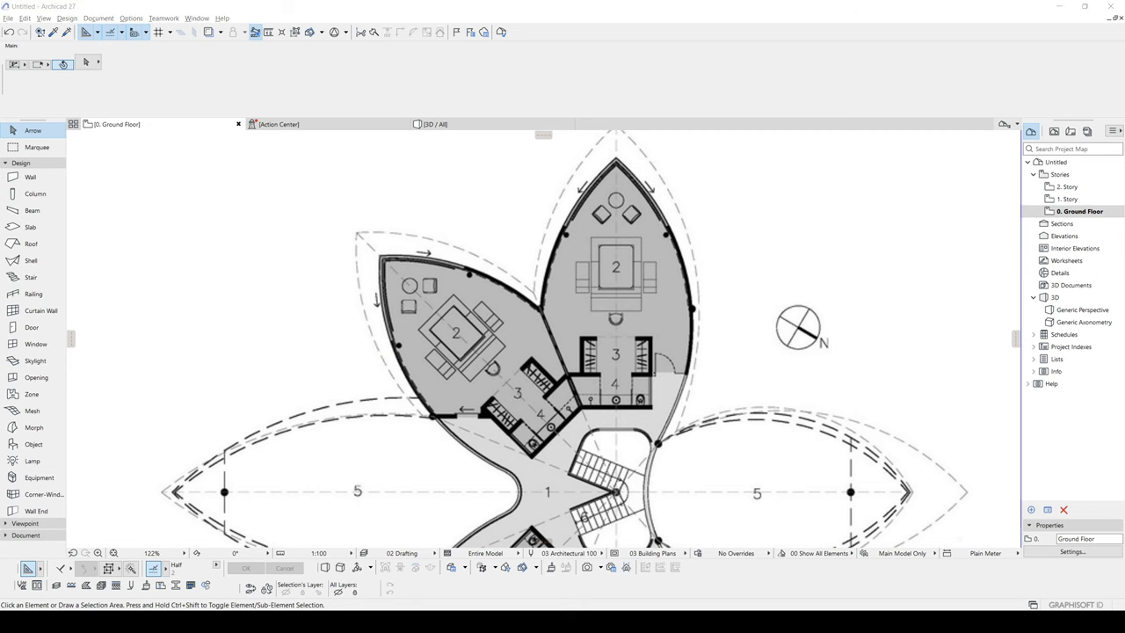
pyautogui.hotkey('alt', 'Tab')
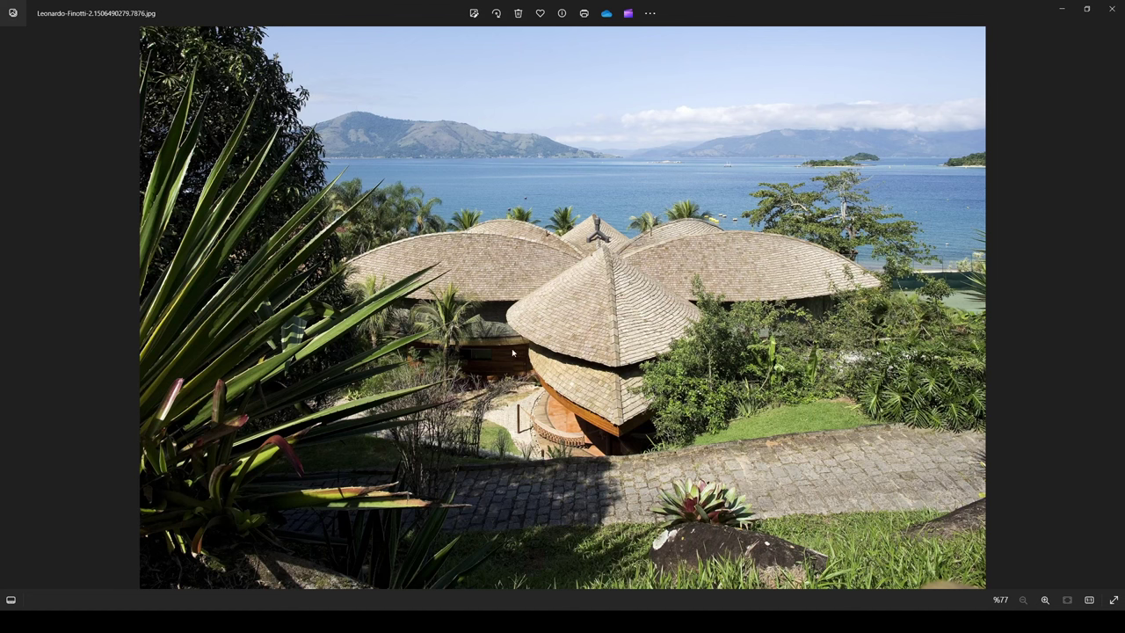
# Step: Examine the leaf roofs in the reference photo, and switch to Archicad to review the second floor plan and the sections
pyautogui.scroll(5, 512, 352)
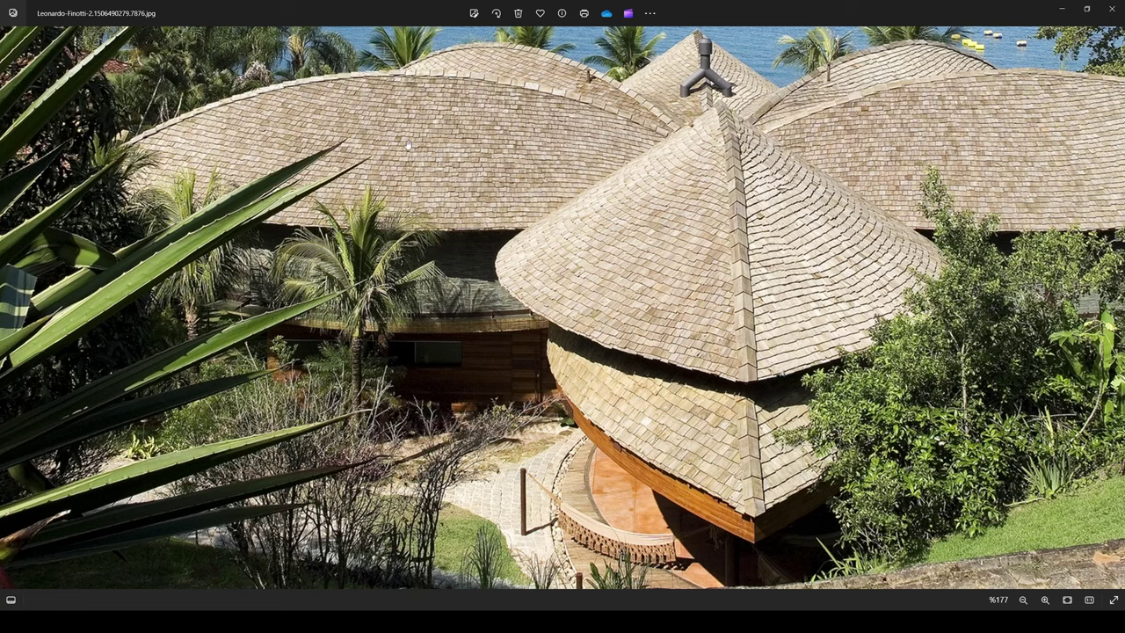
pyautogui.press('Right')
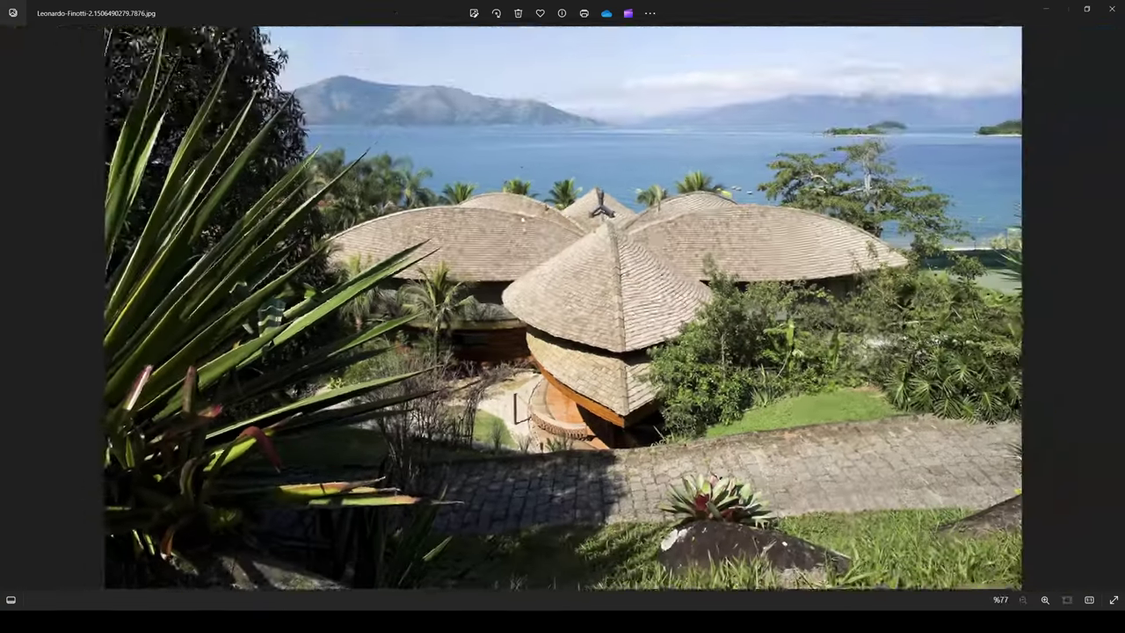
pyautogui.press('Right')
pyautogui.scroll(1, 479, 259)
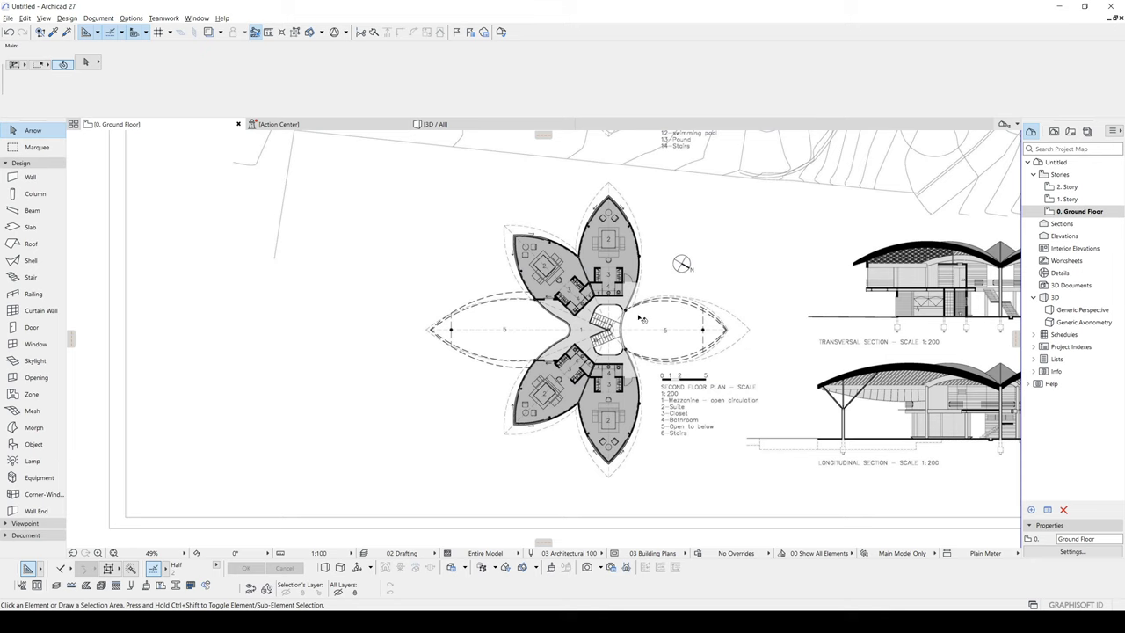
pyautogui.scroll(3, 655, 325)
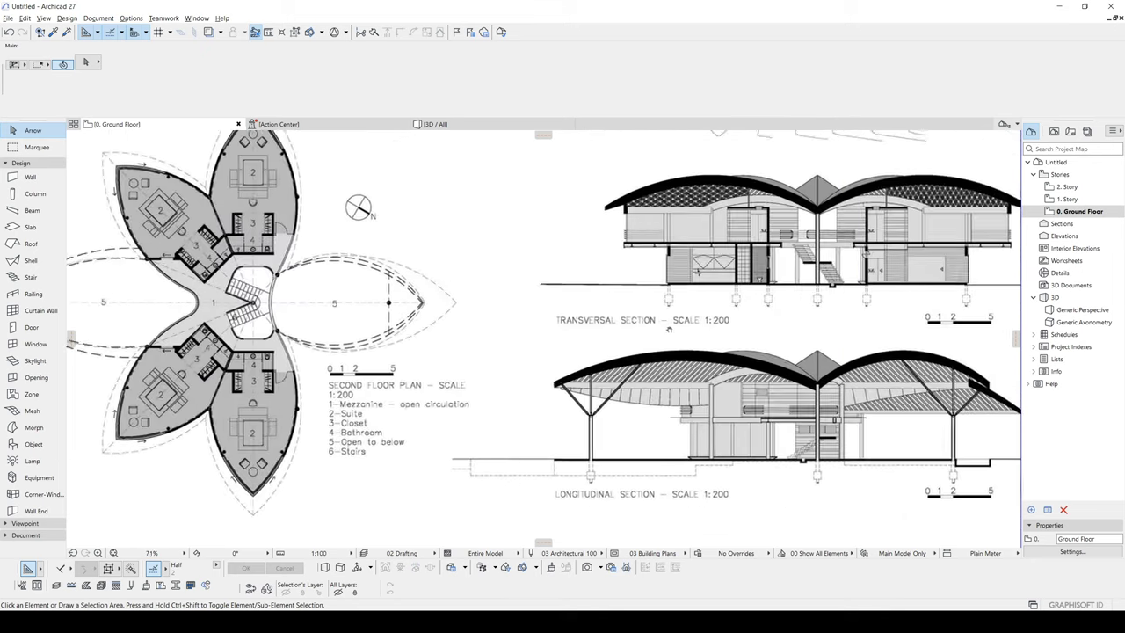
pyautogui.moveTo(669, 328)
pyautogui.mouseDown(button='middle')
pyautogui.moveTo(646, 336)
pyautogui.moveTo(825, 356)
pyautogui.mouseUp(button='middle')
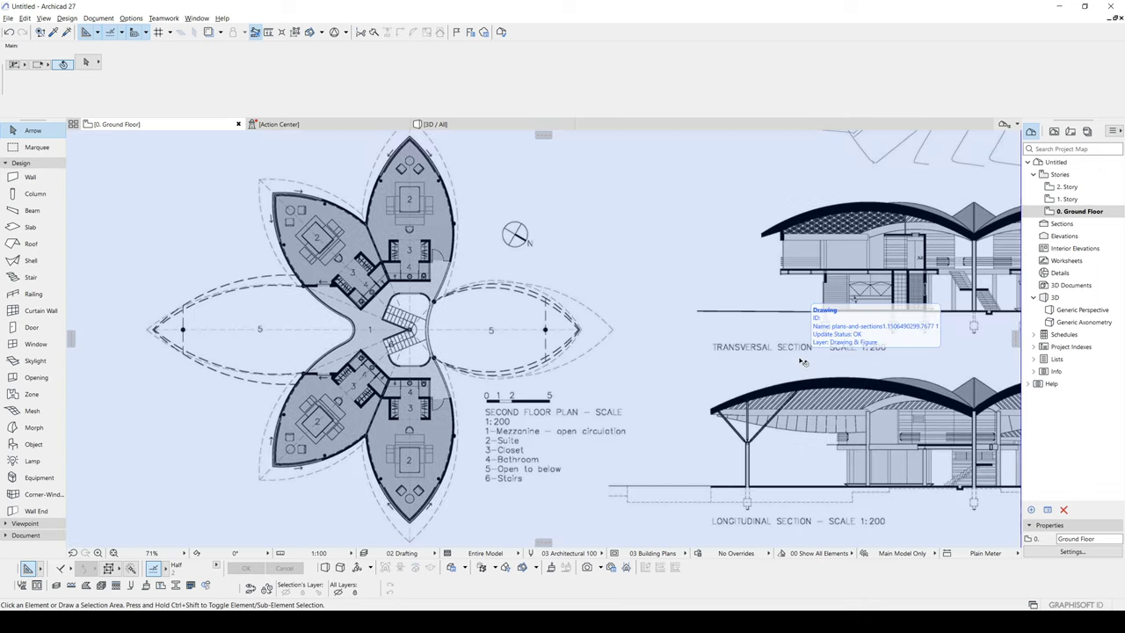
# Step: Copy the plans-and-sections drawing from the Ground Floor to the same place on 2. Story
pyautogui.click(648, 277)
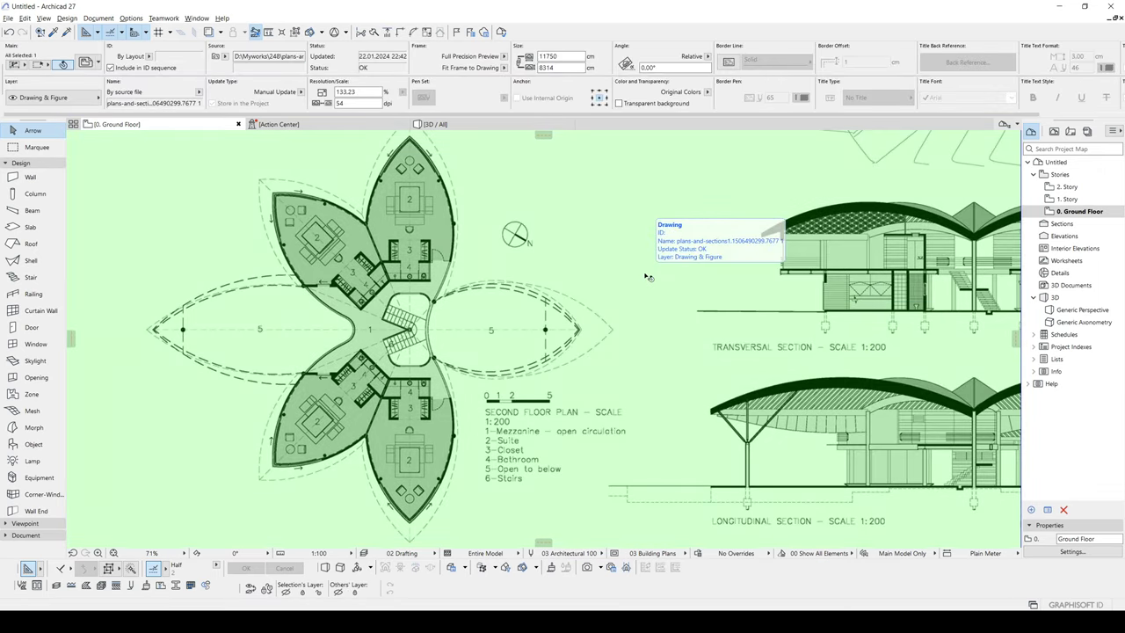
pyautogui.scroll(-10, 648, 277)
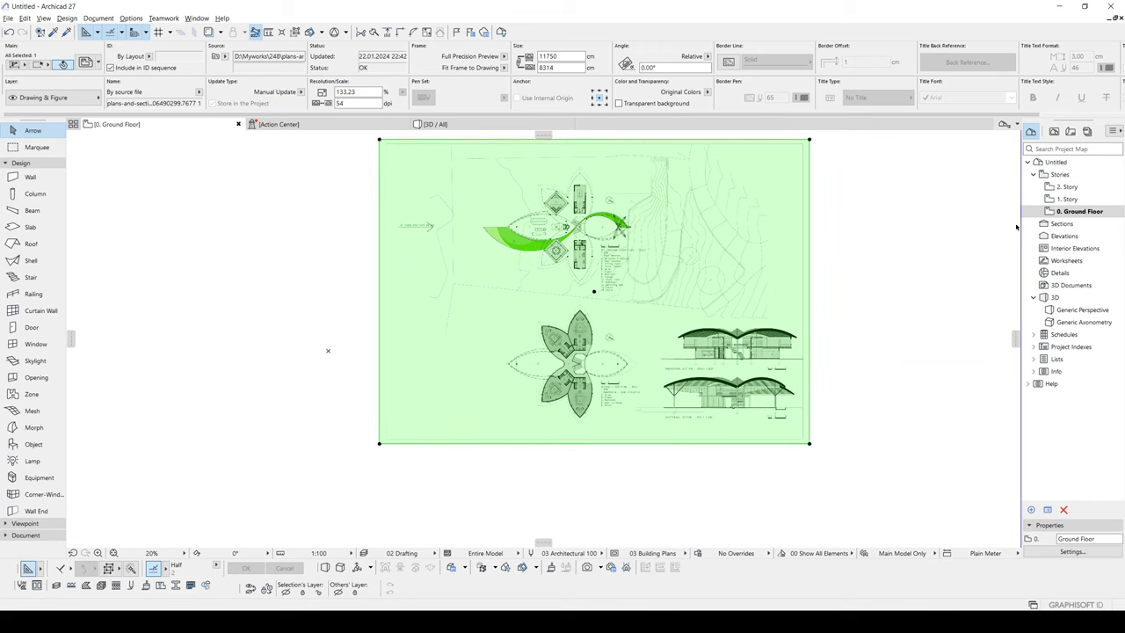
pyautogui.doubleClick(1065, 186)
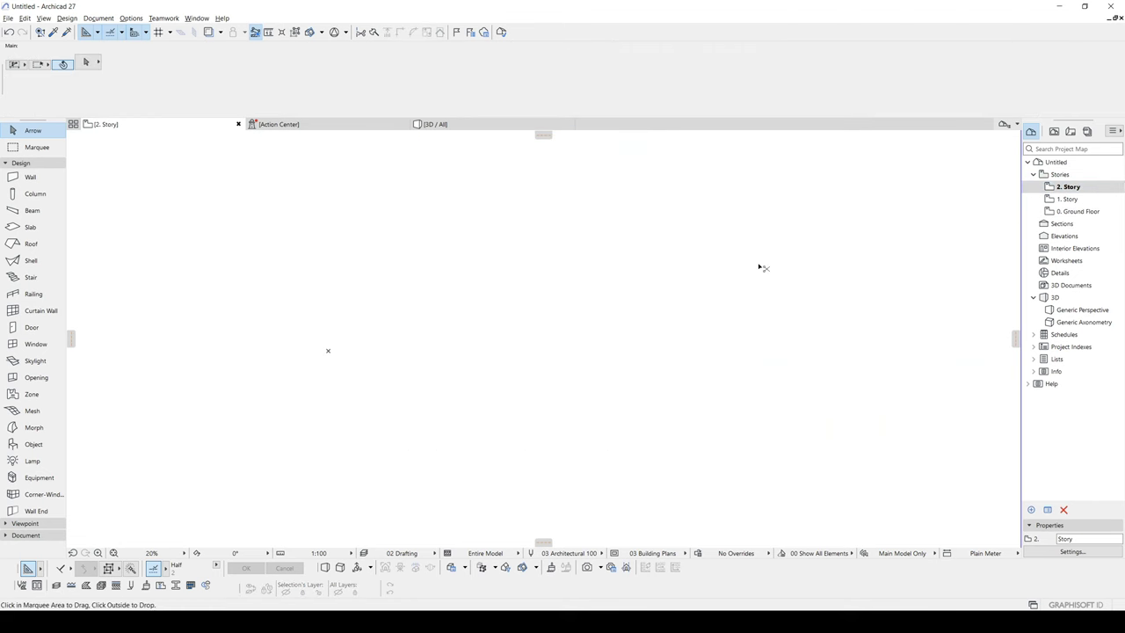
pyautogui.hotkey('ctrl', 'v')
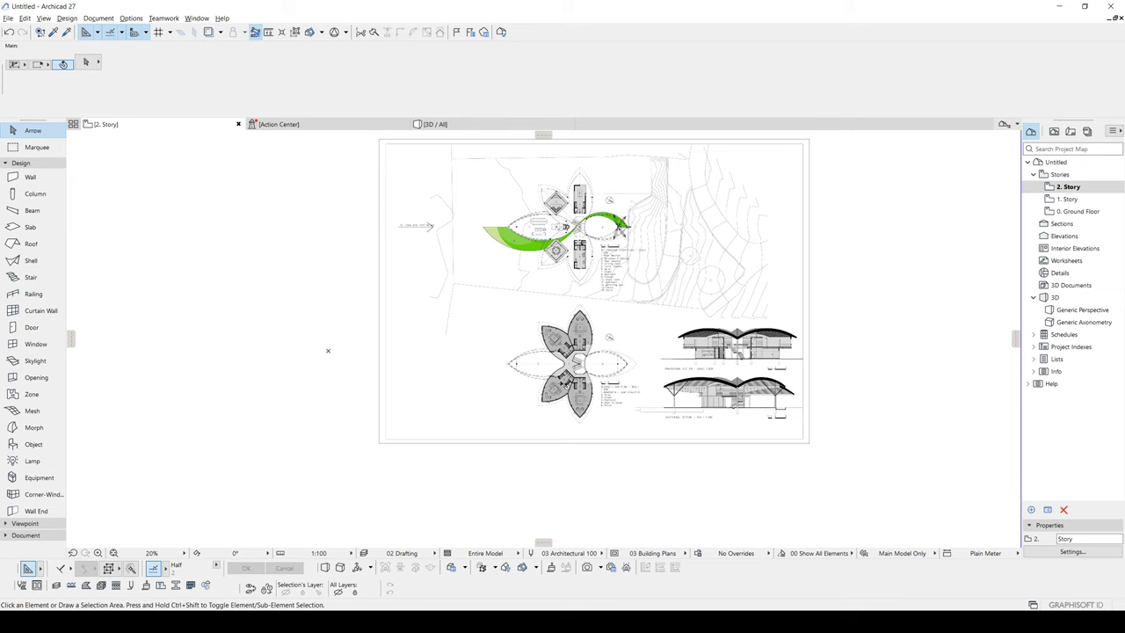
pyautogui.scroll(4, 565, 387)
pyautogui.moveTo(565, 387); pyautogui.dragTo(558, 467, button='middle')
pyautogui.scroll(5, 561, 380)
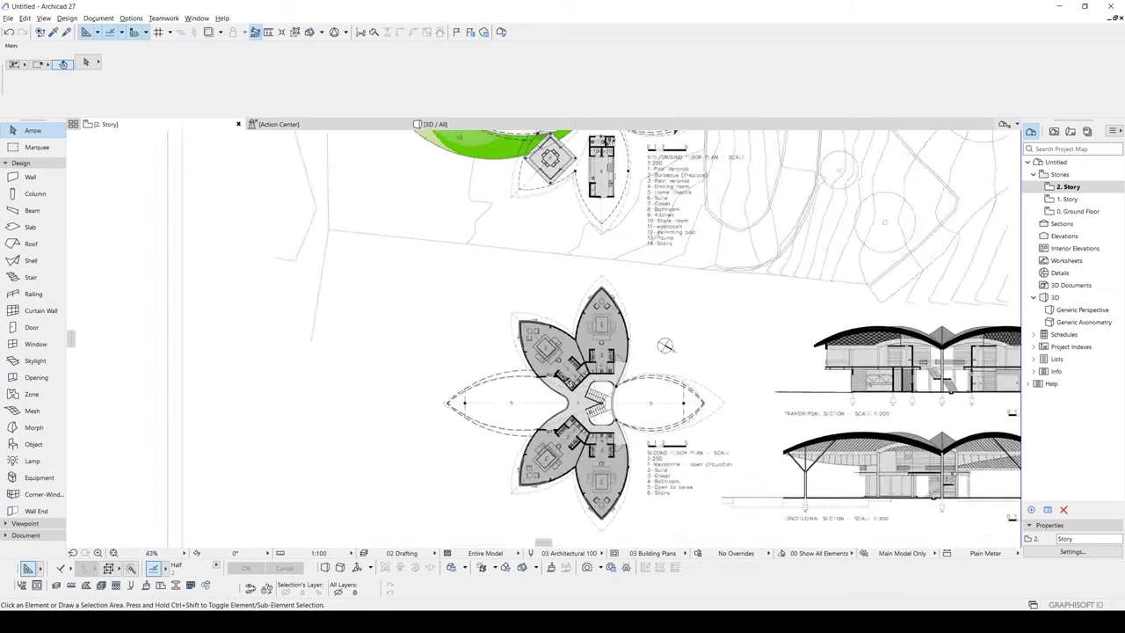
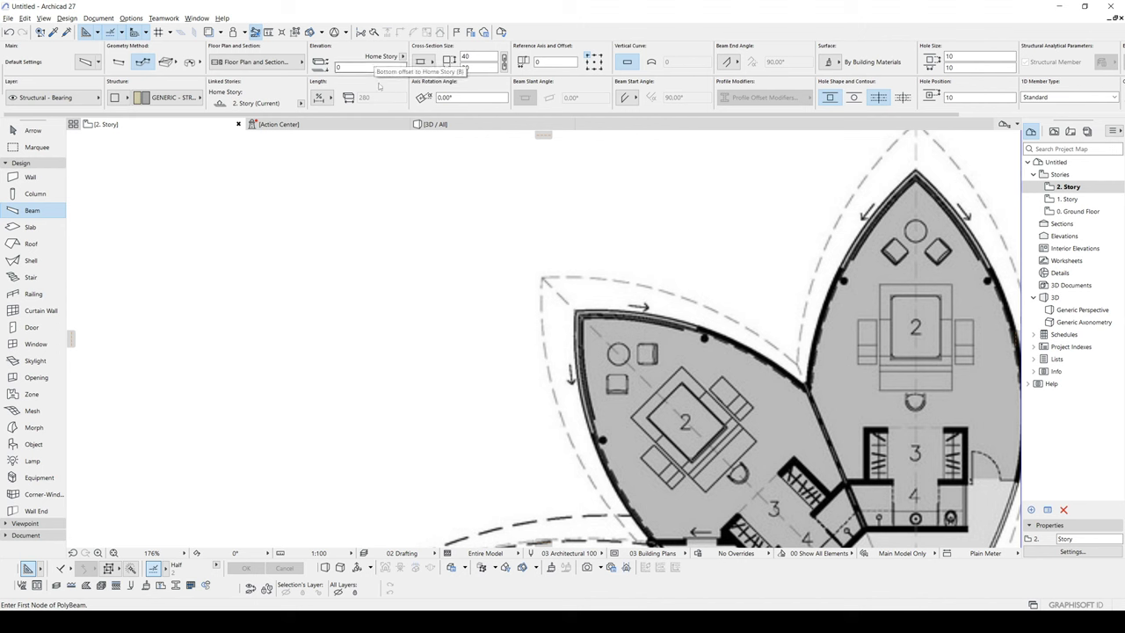
# Step: Check the default Beam settings without changing them and show the placed beam in the 3D view
pyautogui.click(85, 63)
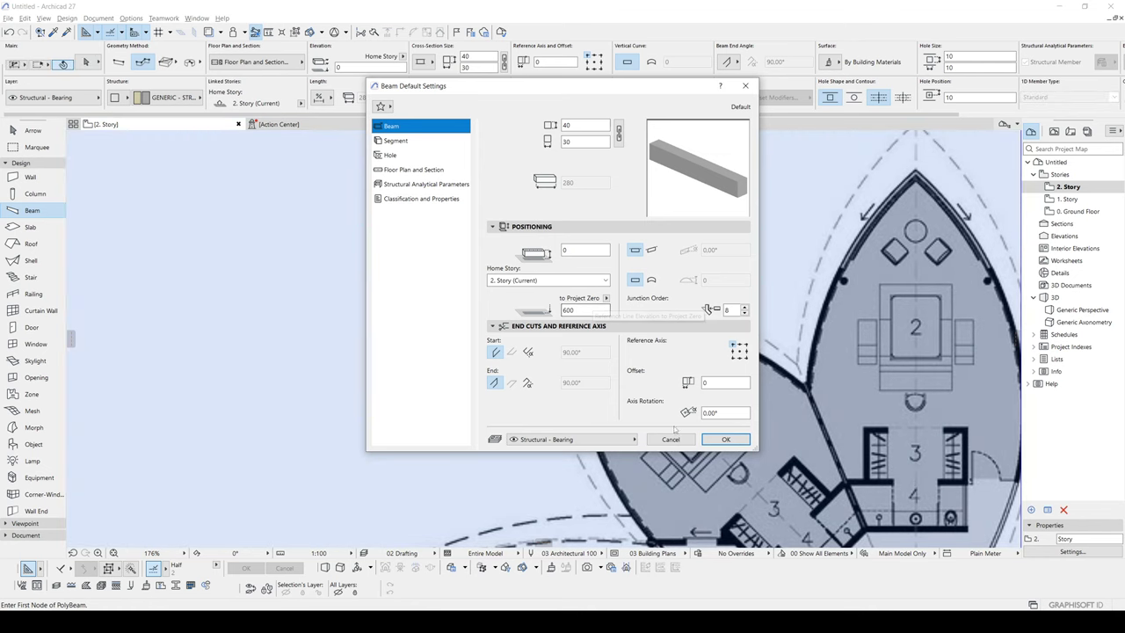
pyautogui.click(681, 441)
pyautogui.press('F3')
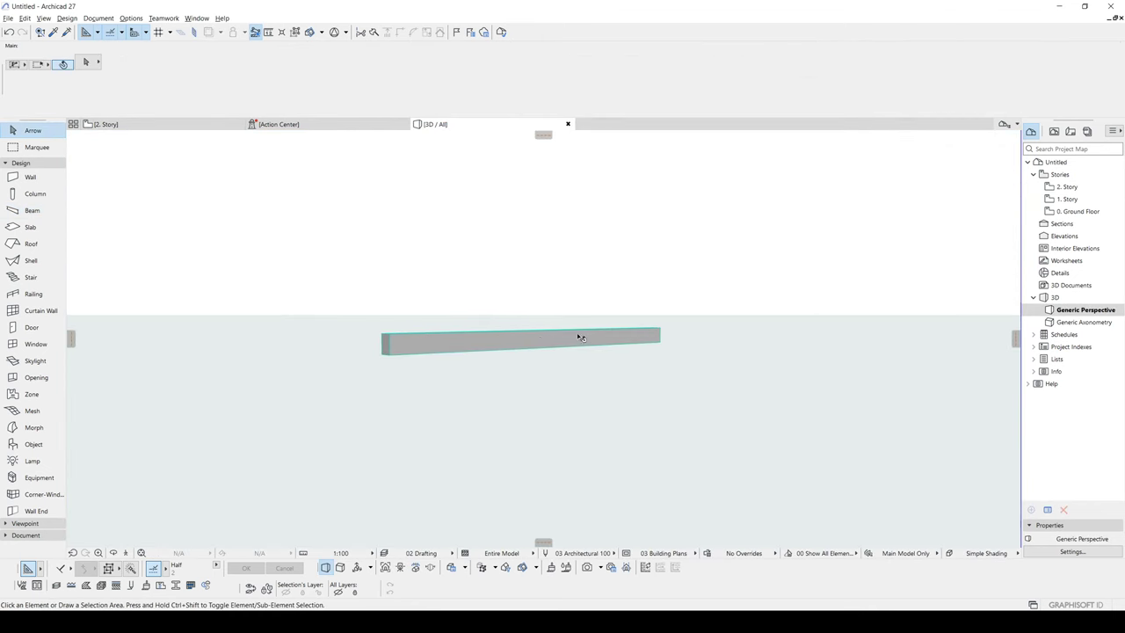
# Step: Set the placed beam's Show on Stories option to Home Story Only
pyautogui.click(523, 342)
pyautogui.keyDown('shift'); pyautogui.moveTo(523, 342); pyautogui.dragTo(101, 392, button='middle'); pyautogui.keyUp('shift')
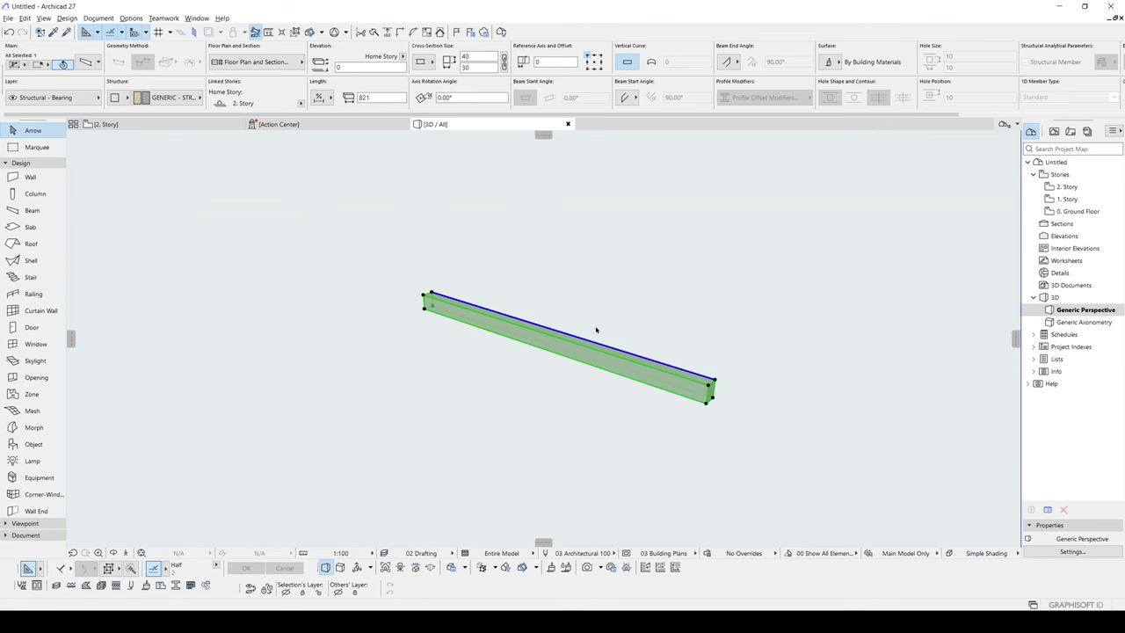
pyautogui.hotkey('ctrl', 't')
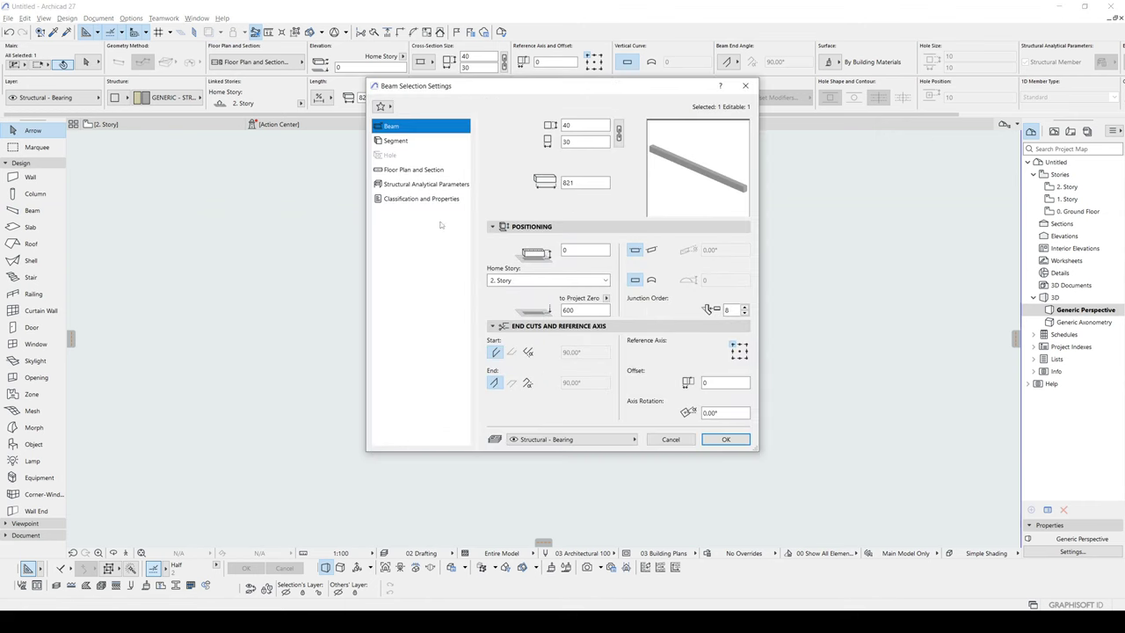
pyautogui.click(395, 142)
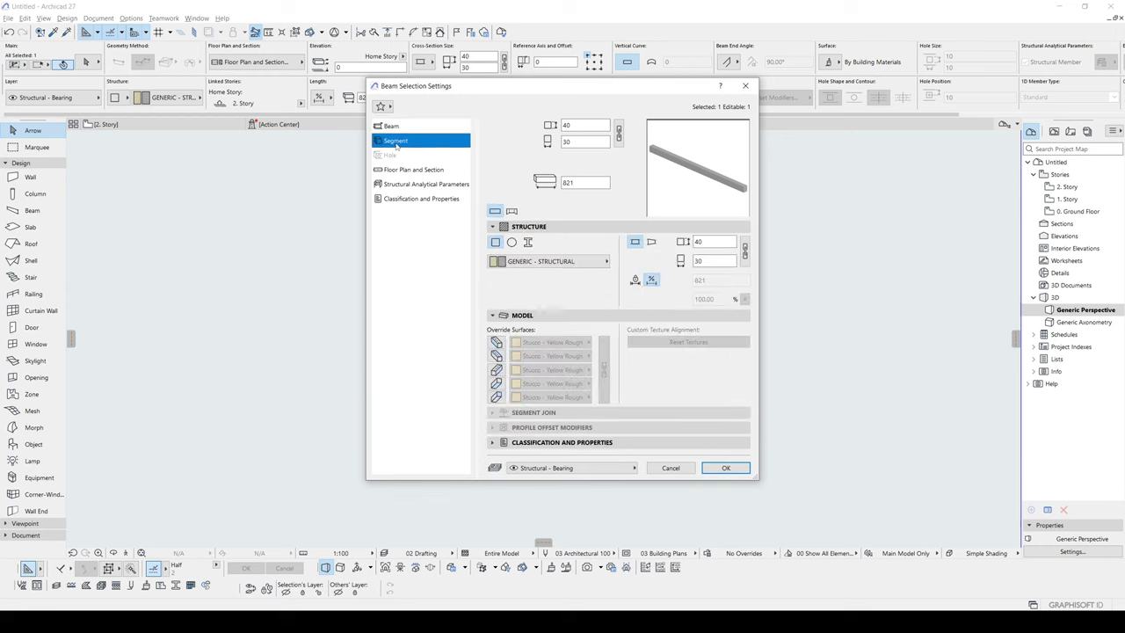
pyautogui.click(405, 169)
pyautogui.click(726, 323)
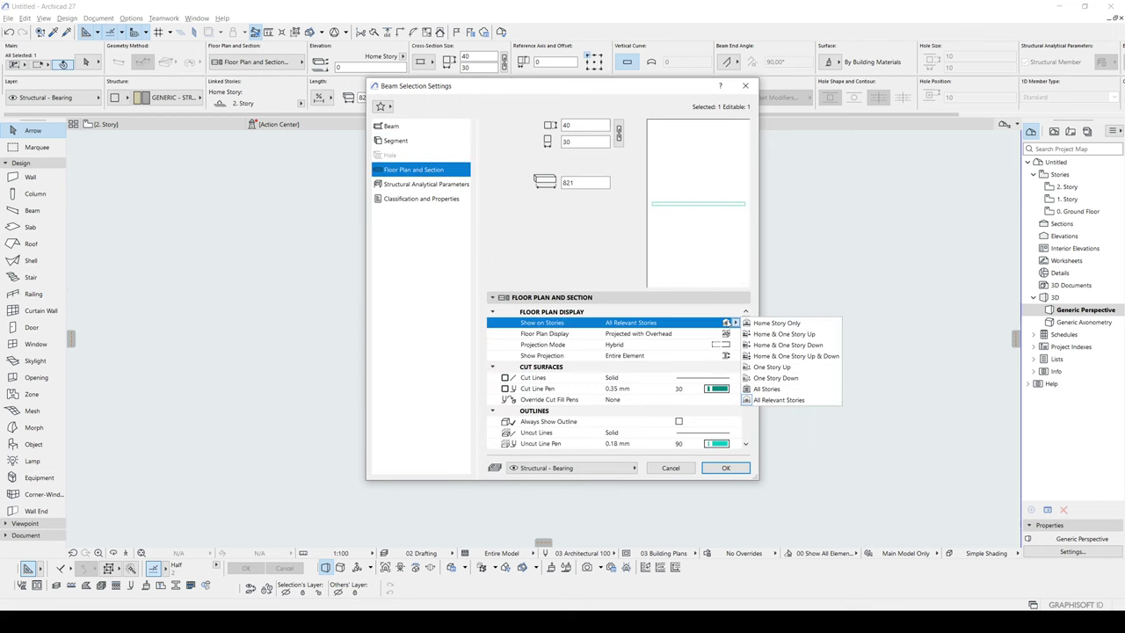
pyautogui.click(782, 323)
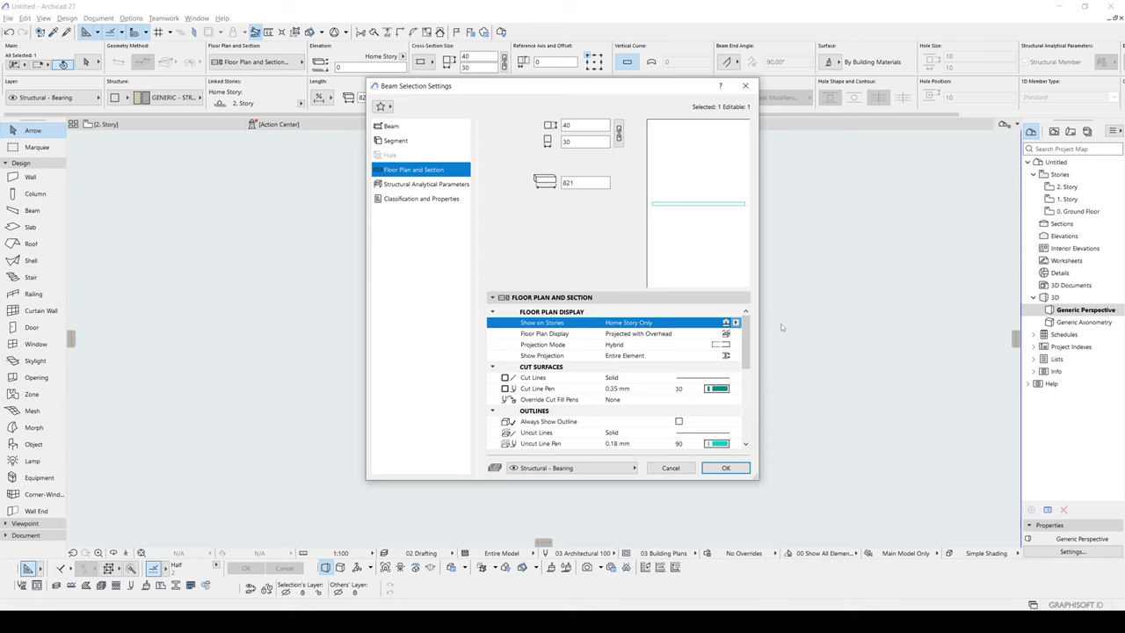
pyautogui.click(726, 467)
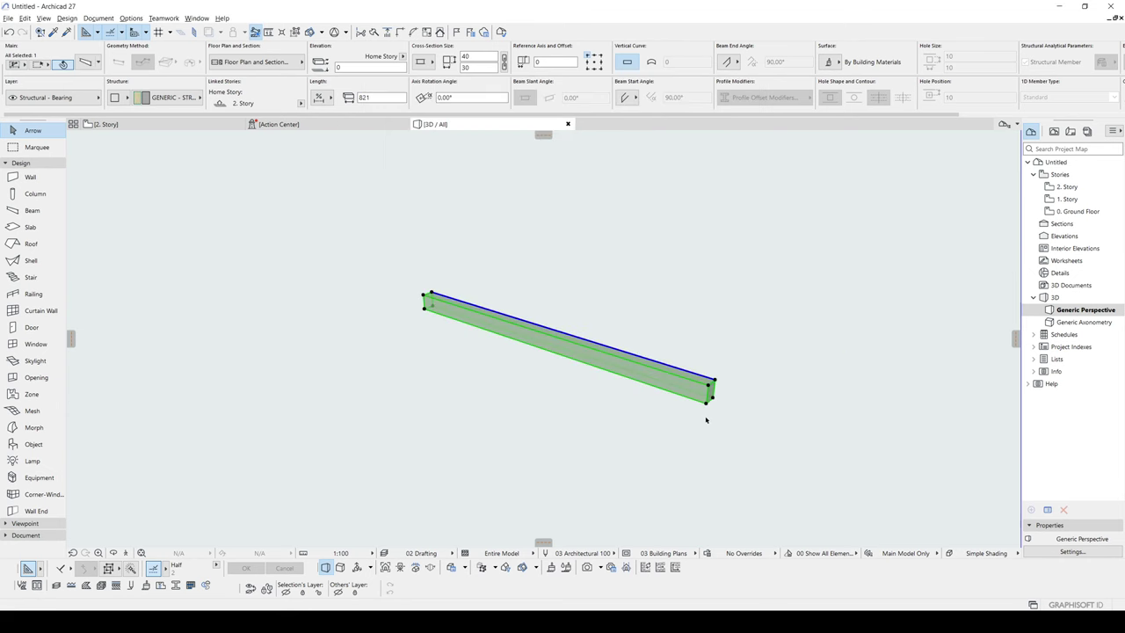
# Step: Curve the beam in the 2. Story plan along the dashed roof outline of the slanted suite, about 840 cm long
pyautogui.press('F2')
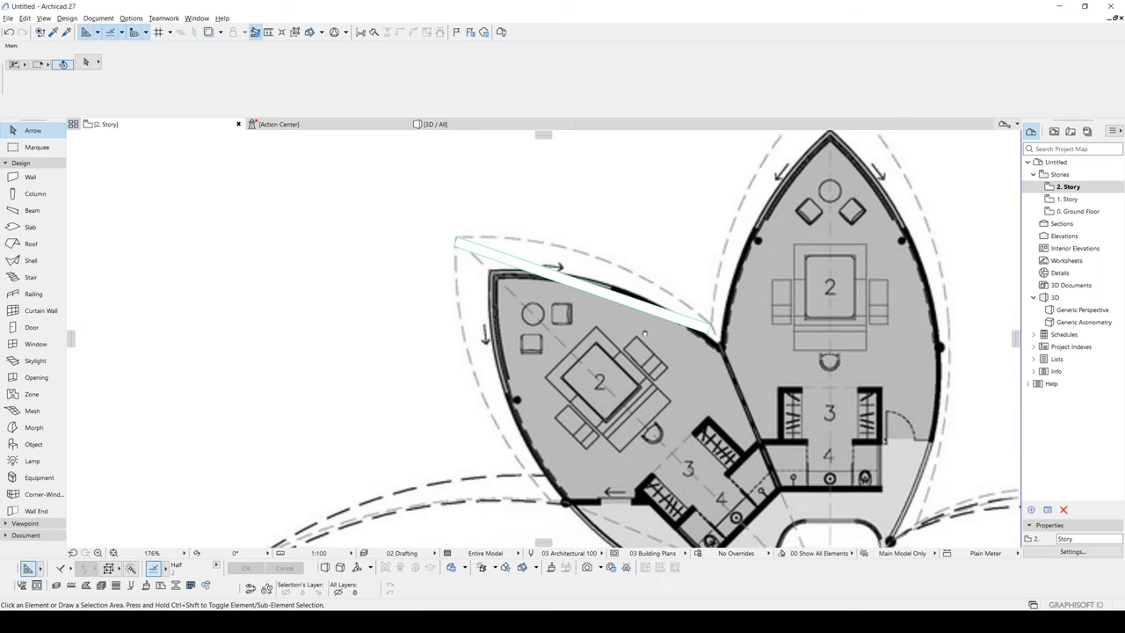
pyautogui.moveTo(645, 333); pyautogui.dragTo(608, 355, button='middle')
pyautogui.click(610, 328)
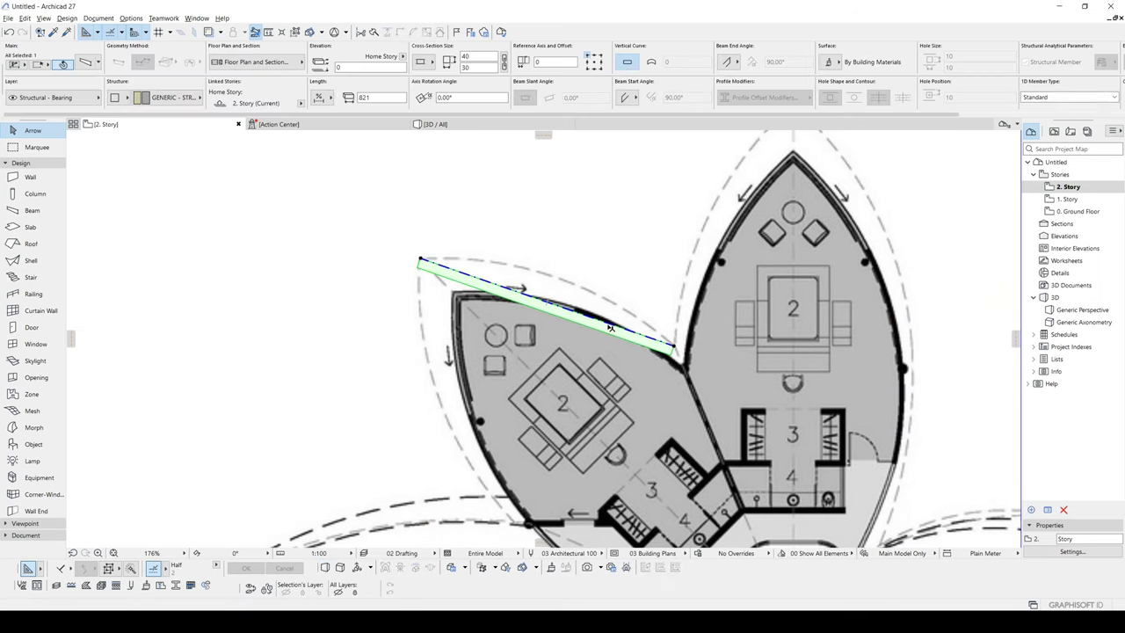
pyautogui.scroll(2, 524, 280)
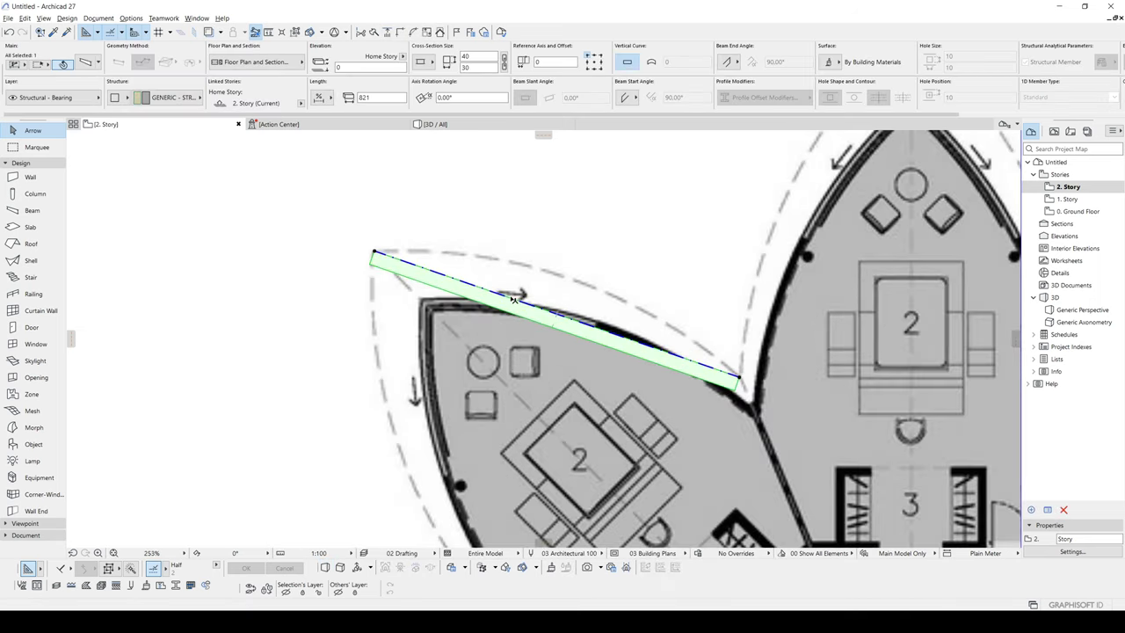
pyautogui.click(502, 297)
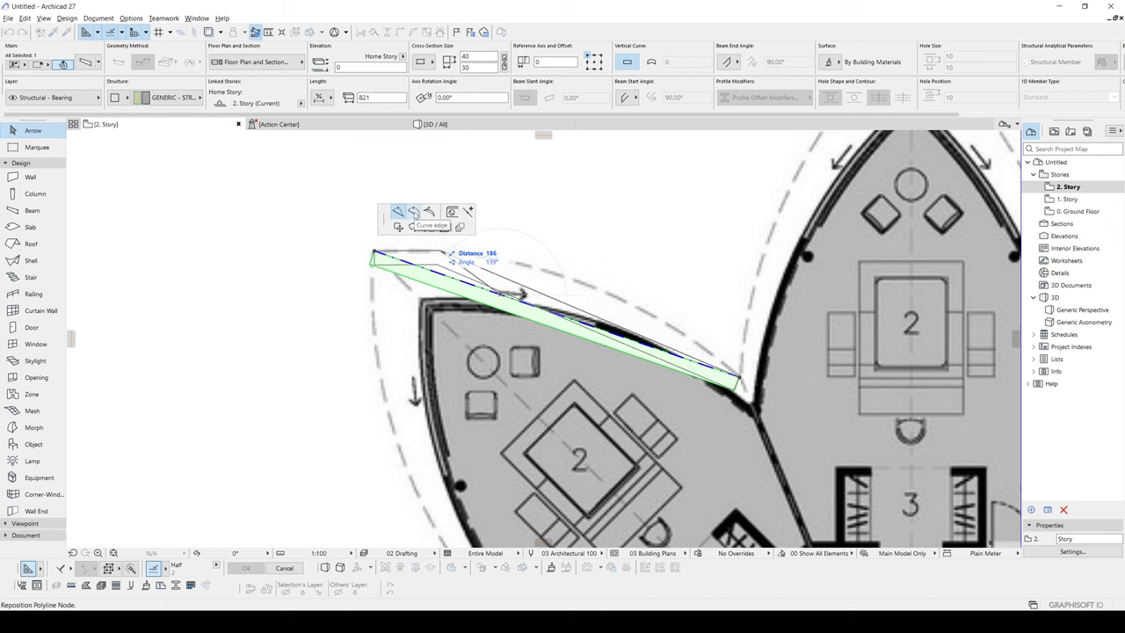
pyautogui.click(414, 213)
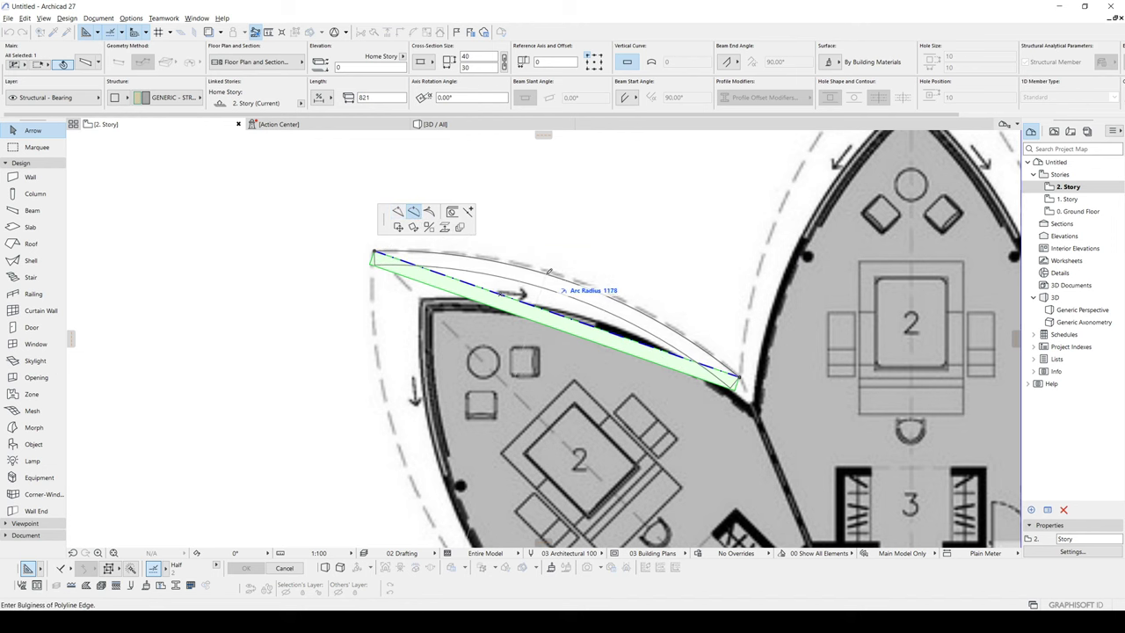
pyautogui.click(551, 272)
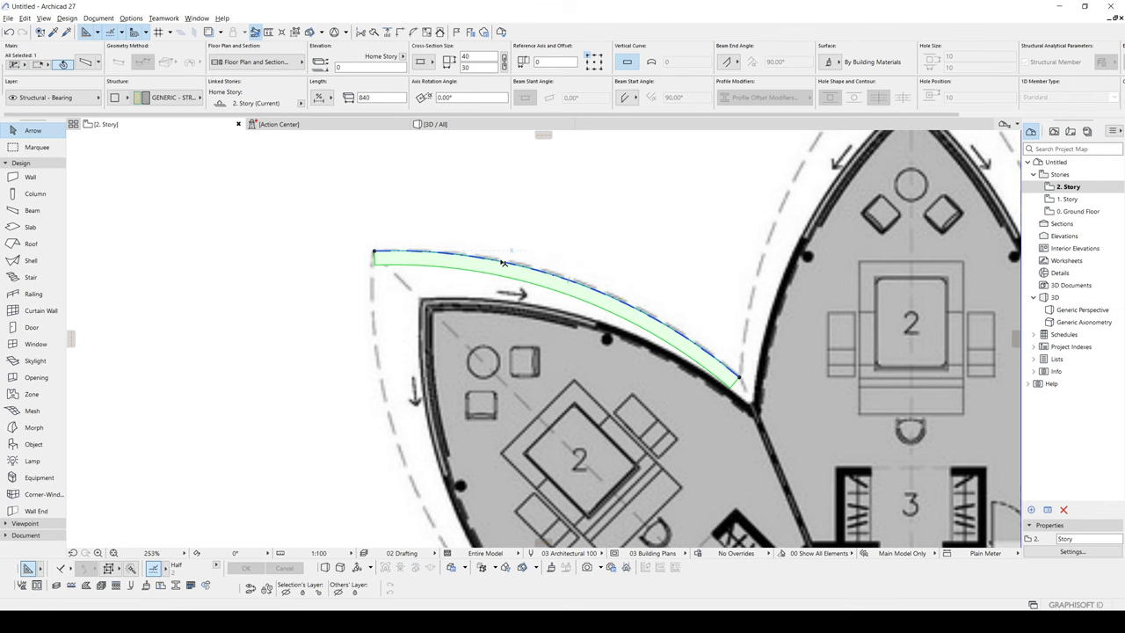
# Step: Extend the curved beam along its own arc to the meeting point of the stair flights, about 1842 cm long
pyautogui.scroll(-5, 503, 262)
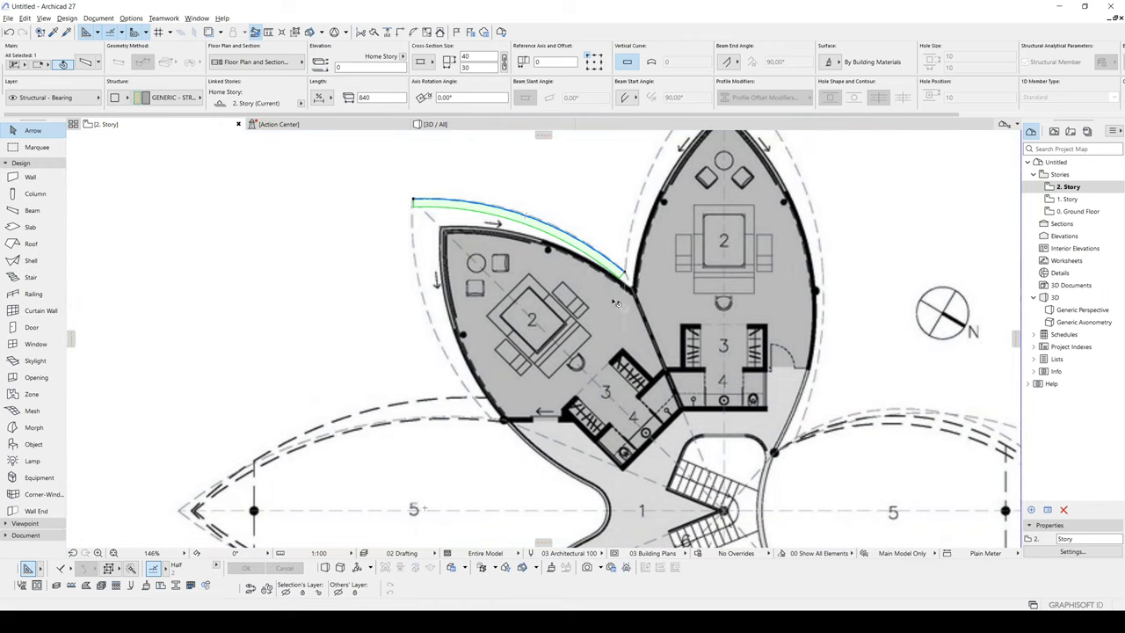
pyautogui.scroll(2, 612, 279)
pyautogui.click(632, 269)
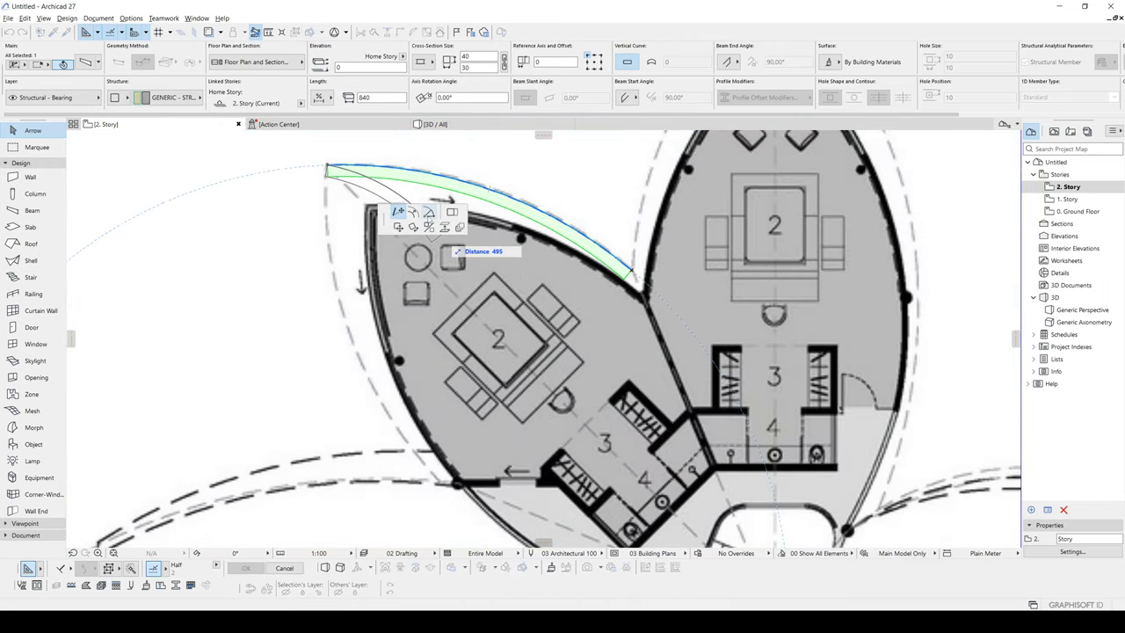
pyautogui.click(429, 214)
pyautogui.moveTo(776, 493); pyautogui.dragTo(699, 305, button='middle')
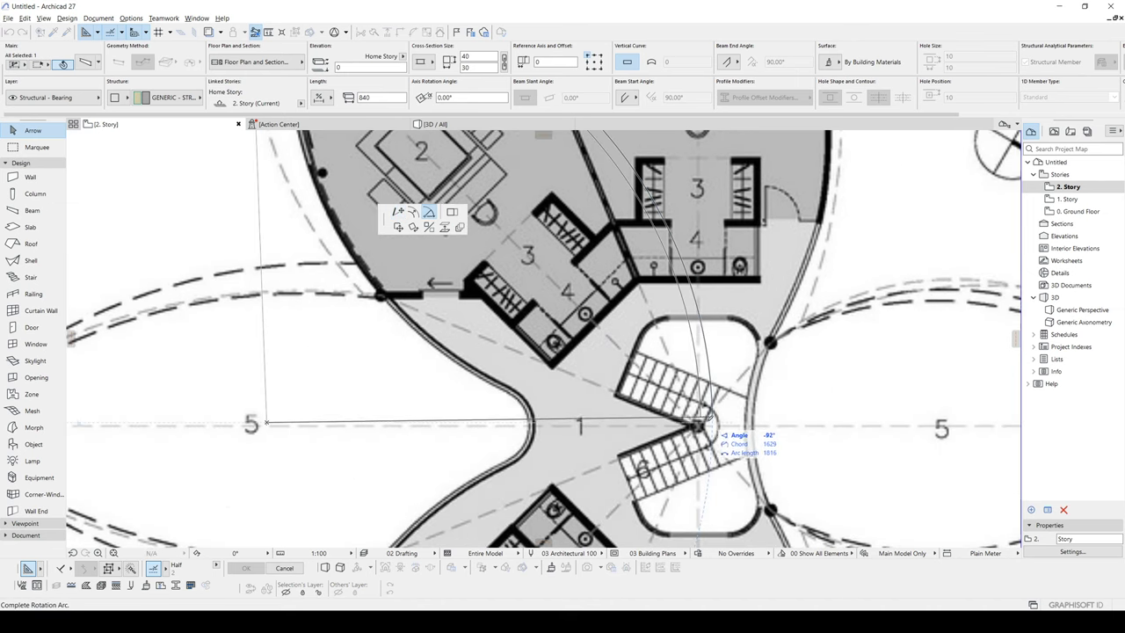
pyautogui.click(703, 427)
pyautogui.scroll(-3, 704, 427)
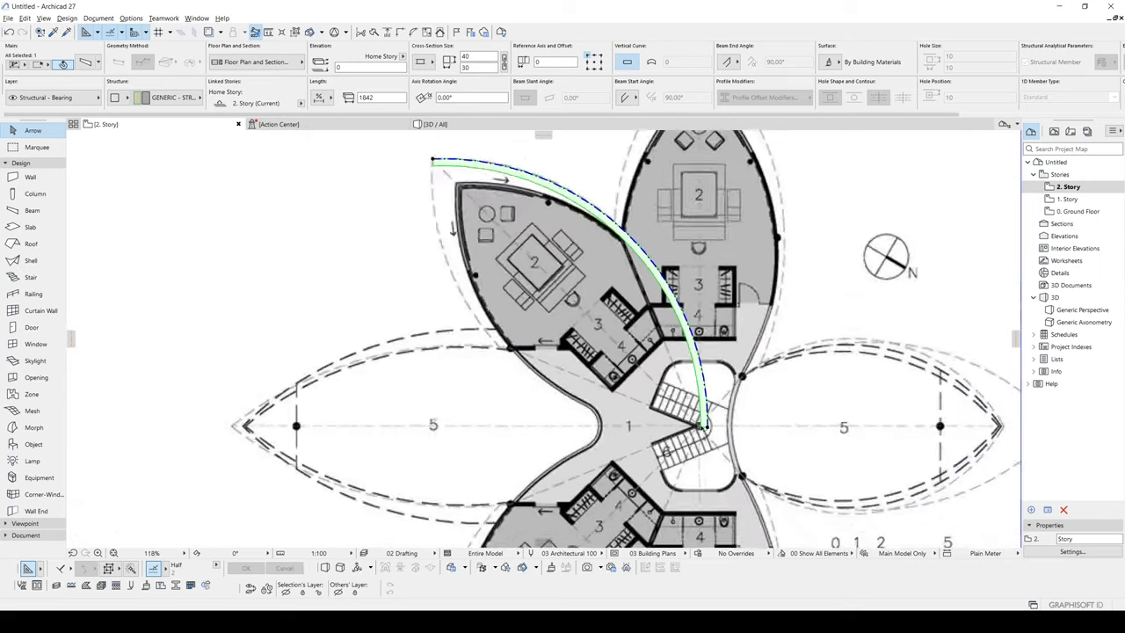
# Step: Reposition the beam's inner end node onto the central column point between the stair flights, making the beam about 1808 cm long
pyautogui.scroll(2, 703, 427)
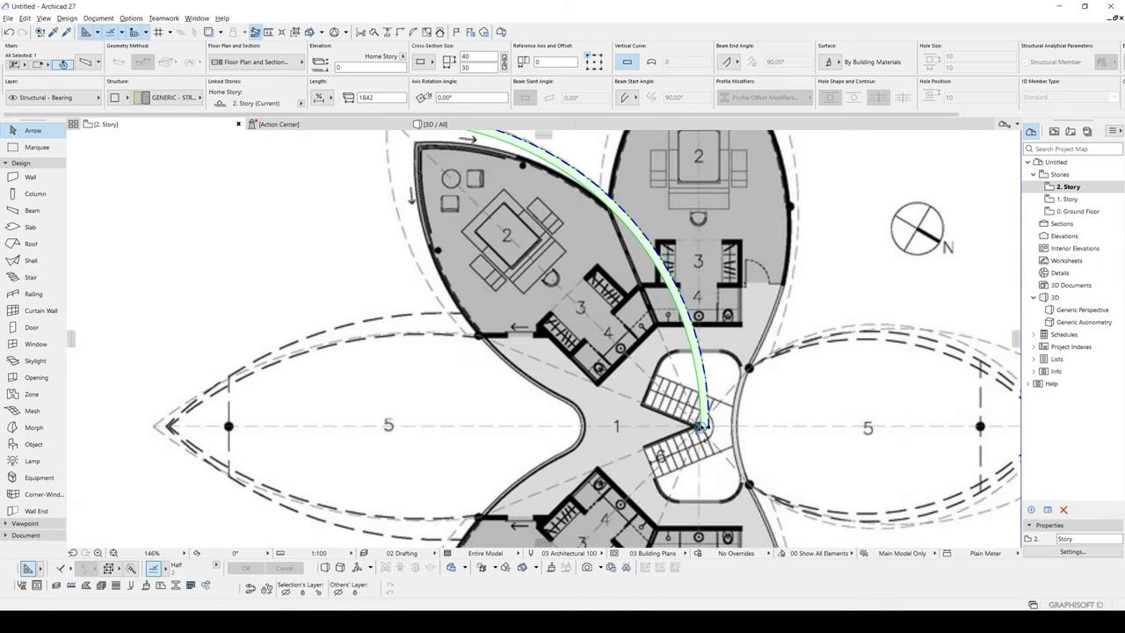
pyautogui.scroll(2, 703, 428)
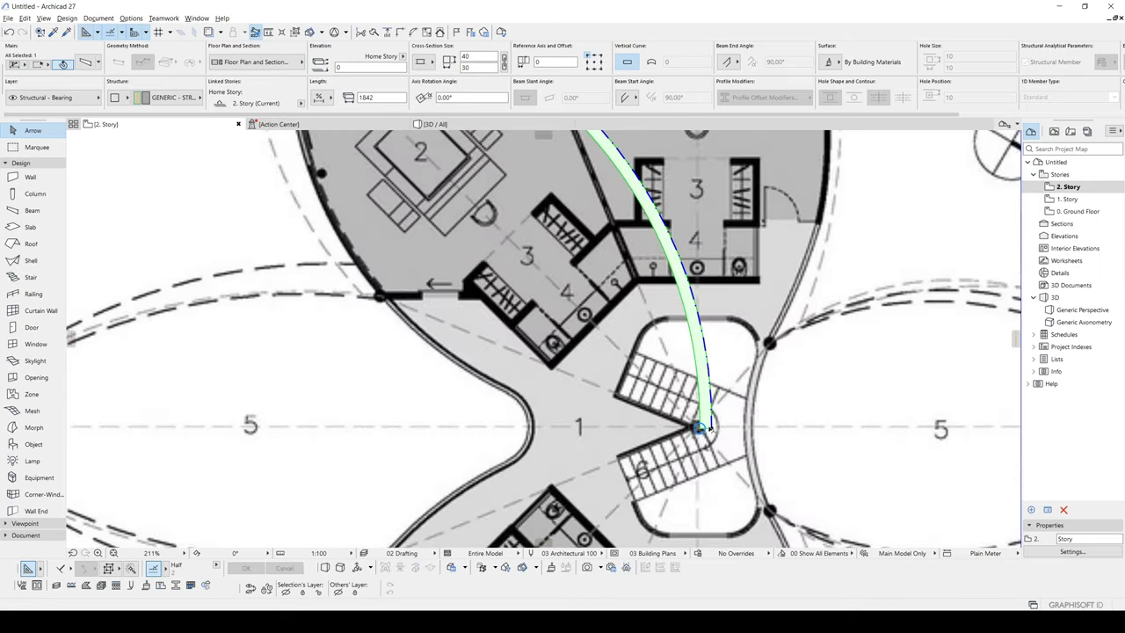
pyautogui.click(714, 429)
pyautogui.click(792, 483)
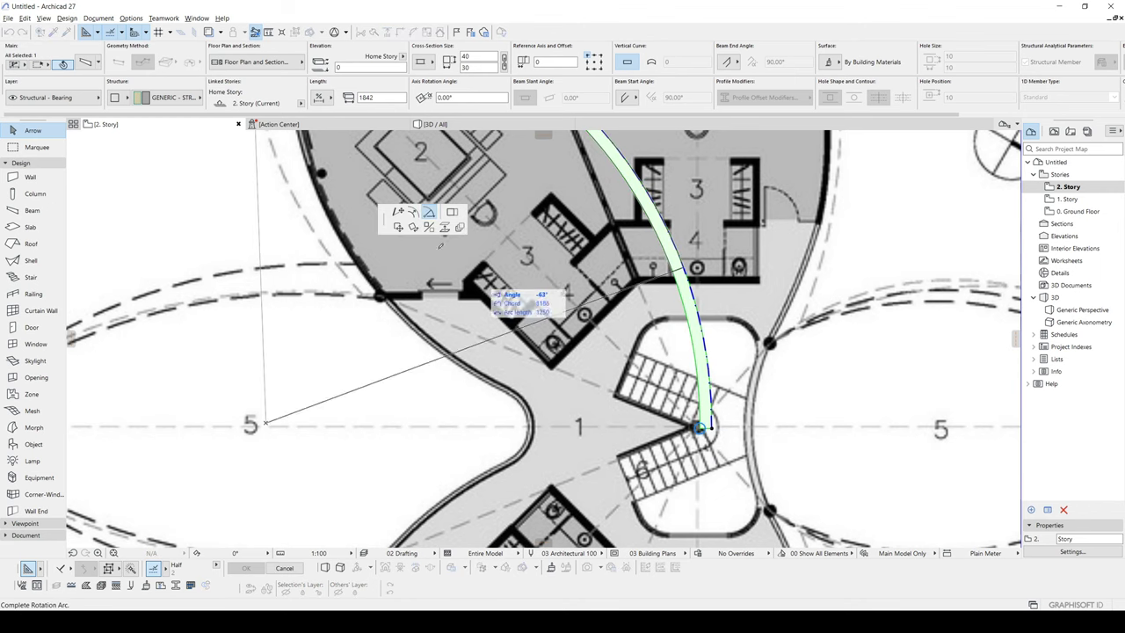
pyautogui.click(395, 212)
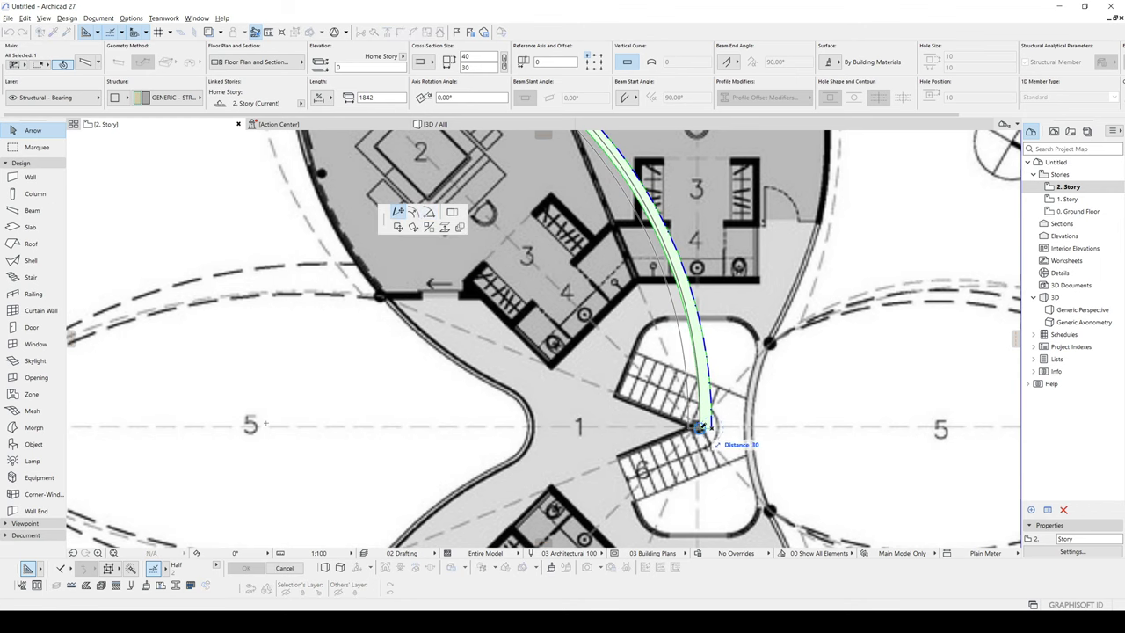
pyautogui.scroll(4, 700, 428)
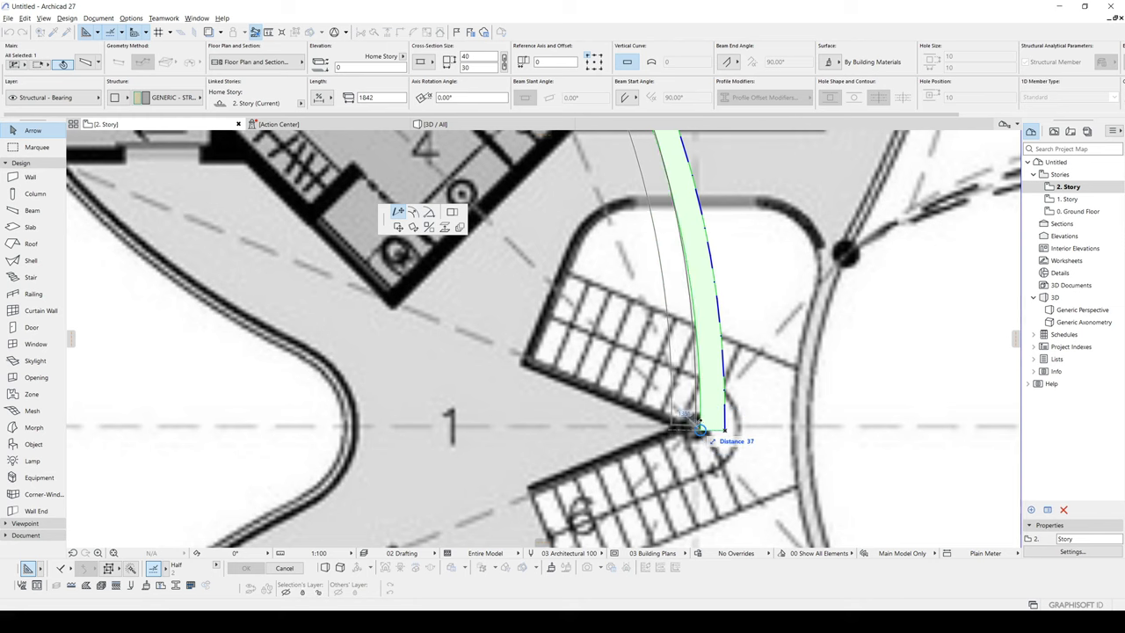
pyautogui.scroll(-5, 698, 428)
pyautogui.scroll(3, 564, 194)
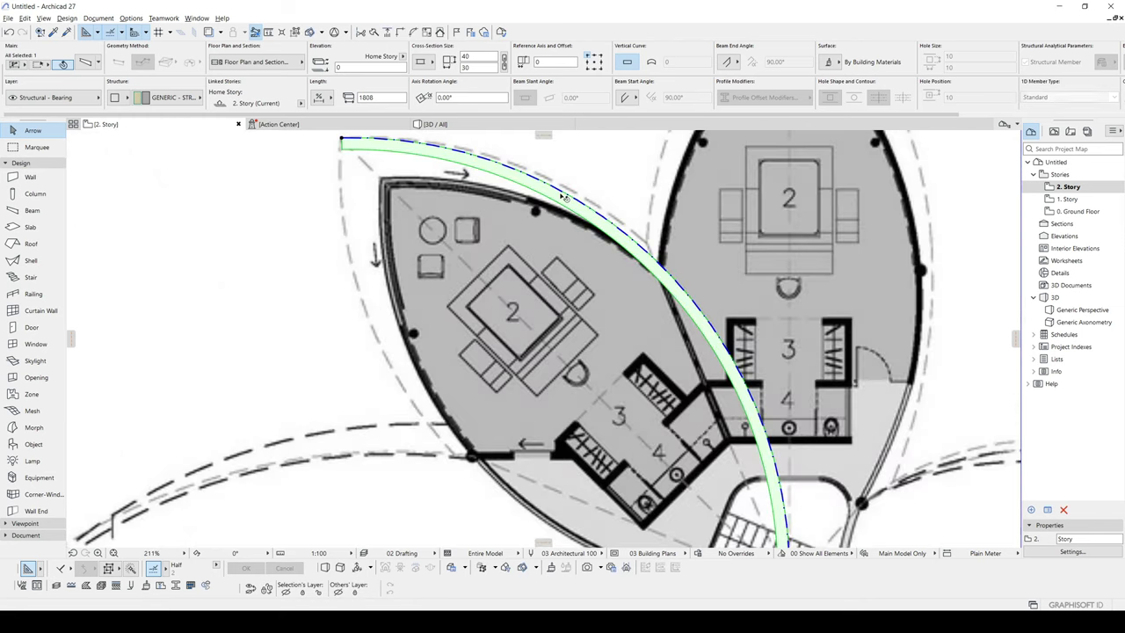
# Step: Increase the selected beam's curvature to follow the slanted suite's dashed roof outline, making it about 1821 cm long
pyautogui.click(563, 194)
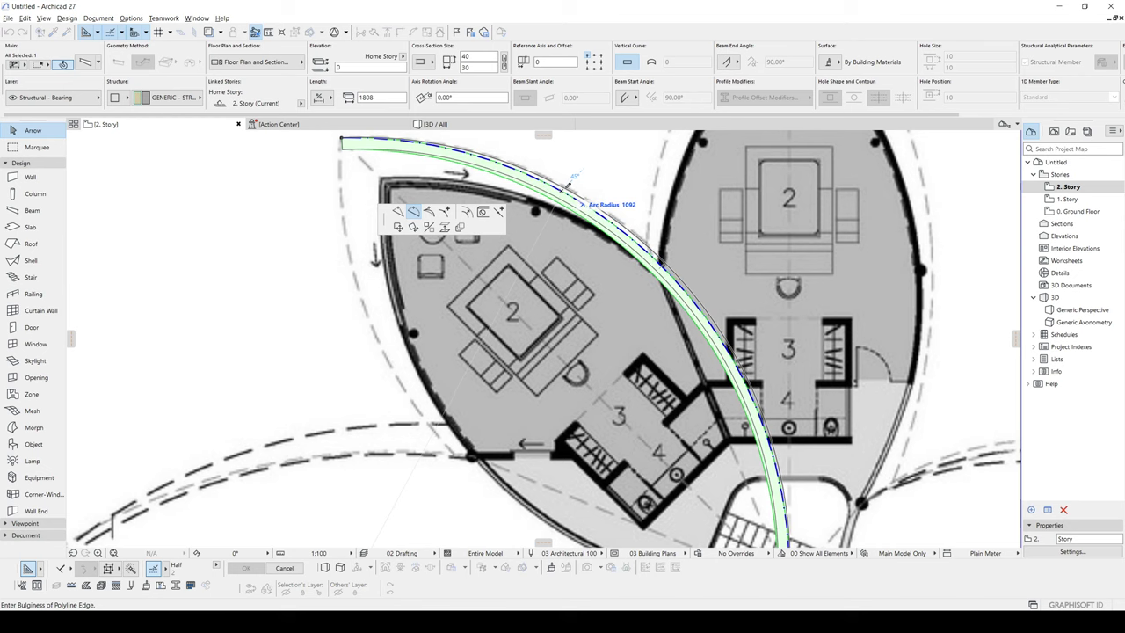
pyautogui.click(572, 179)
pyautogui.scroll(-3, 577, 209)
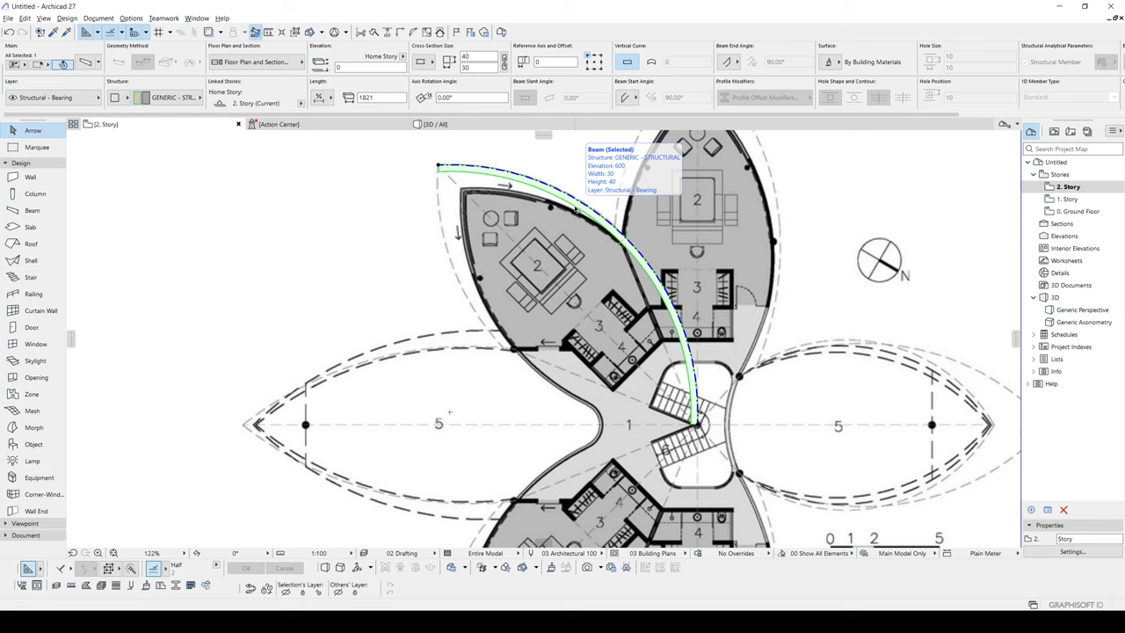
# Step: Mirror a copy of the curved beam about the axis from the leaf's outer tip to its inner end between the stair flights
pyautogui.moveTo(473, 181); pyautogui.dragTo(465, 186, button='middle')
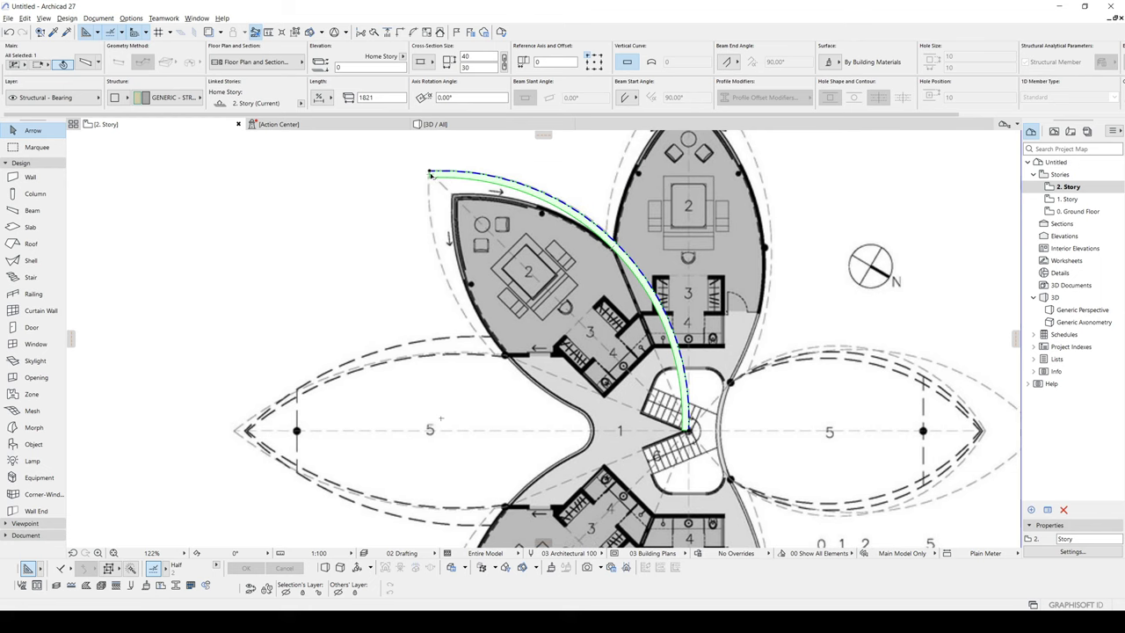
pyautogui.scroll(2, 431, 175)
pyautogui.hotkey('ctrl', 'alt', 'm')
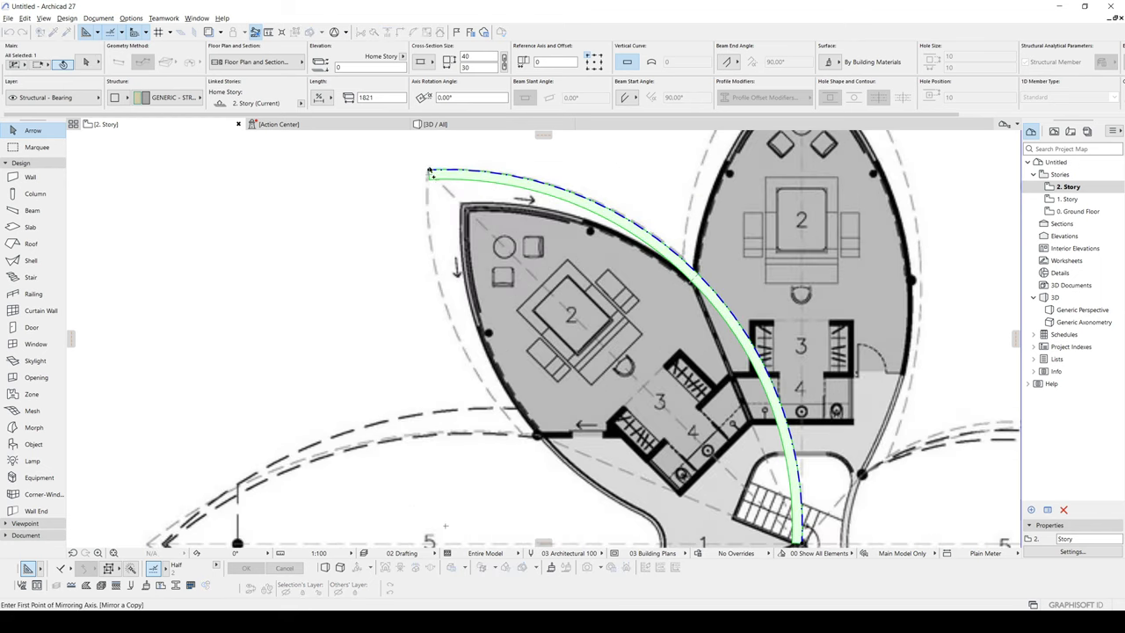
pyautogui.click(431, 175)
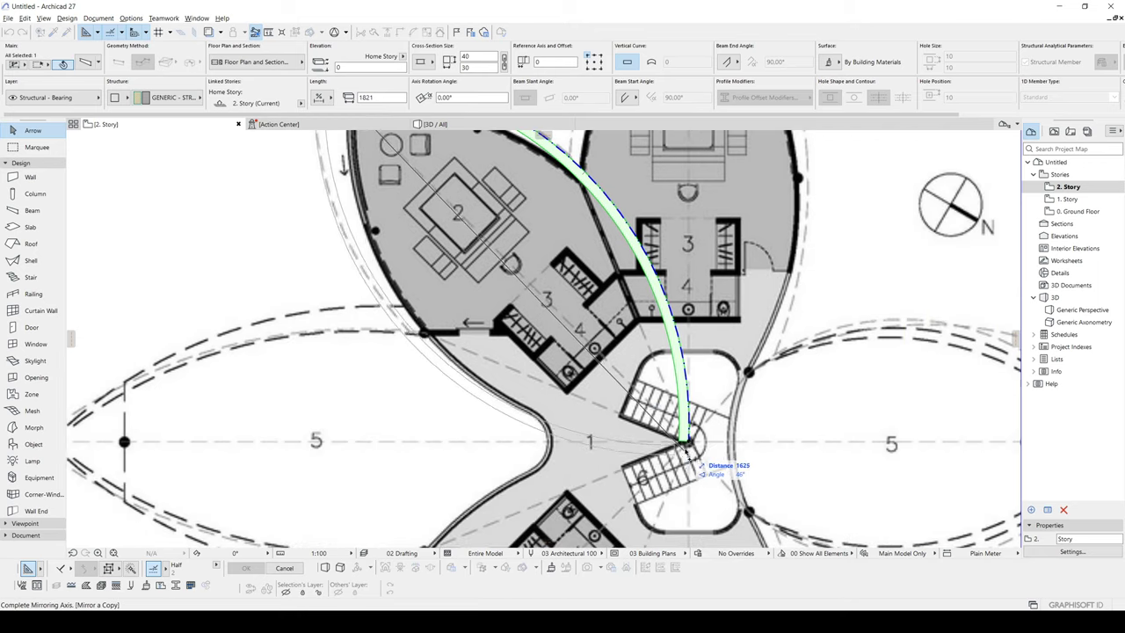
pyautogui.click(685, 443)
pyautogui.scroll(-2, 651, 413)
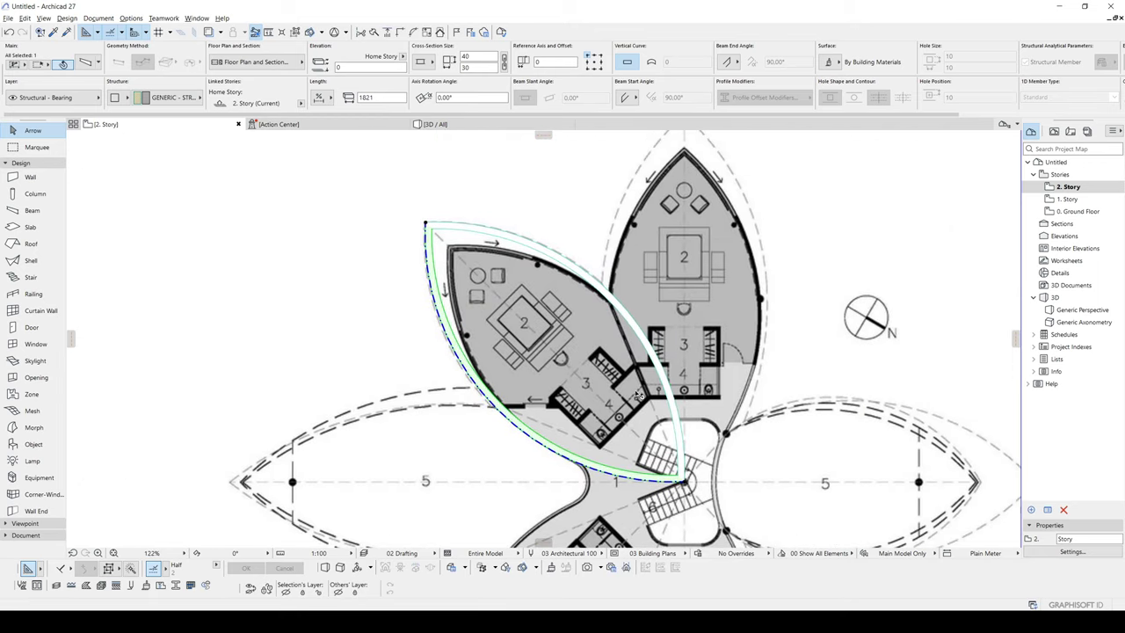
pyautogui.press('Escape')
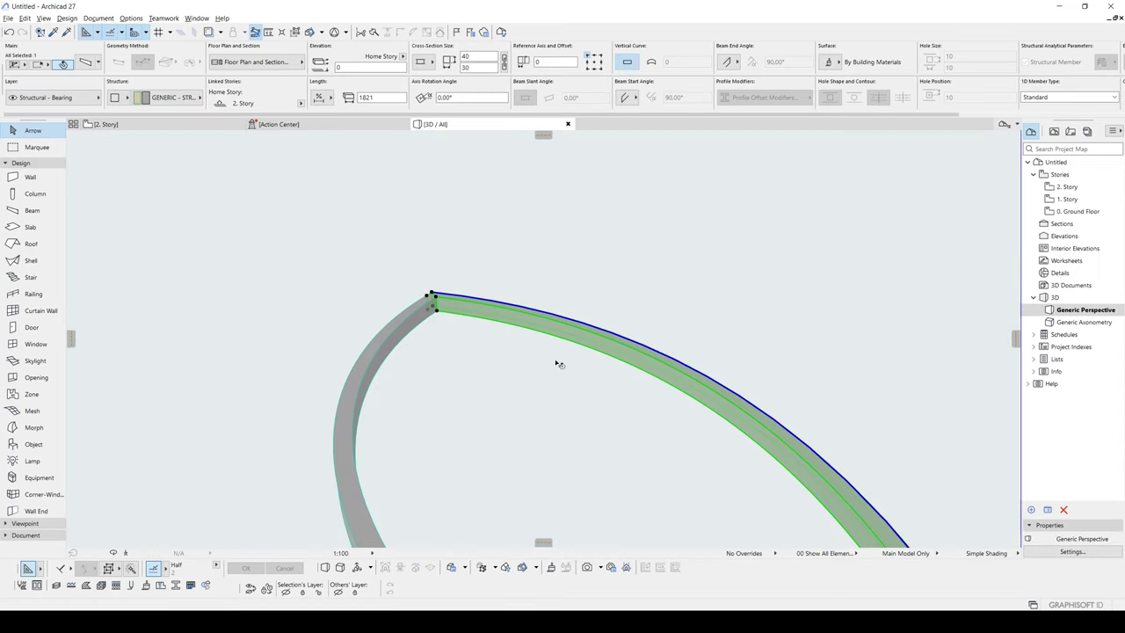
# Step: Examine the mirrored beam pair in 3D and the curved roof's ridge and eaves in the reference photo of the house
pyautogui.scroll(-3, 536, 368)
pyautogui.keyDown('shift'); pyautogui.moveTo(416, 360); pyautogui.dragTo(811, 451, button='middle'); pyautogui.keyUp('shift')
pyautogui.press('Escape')
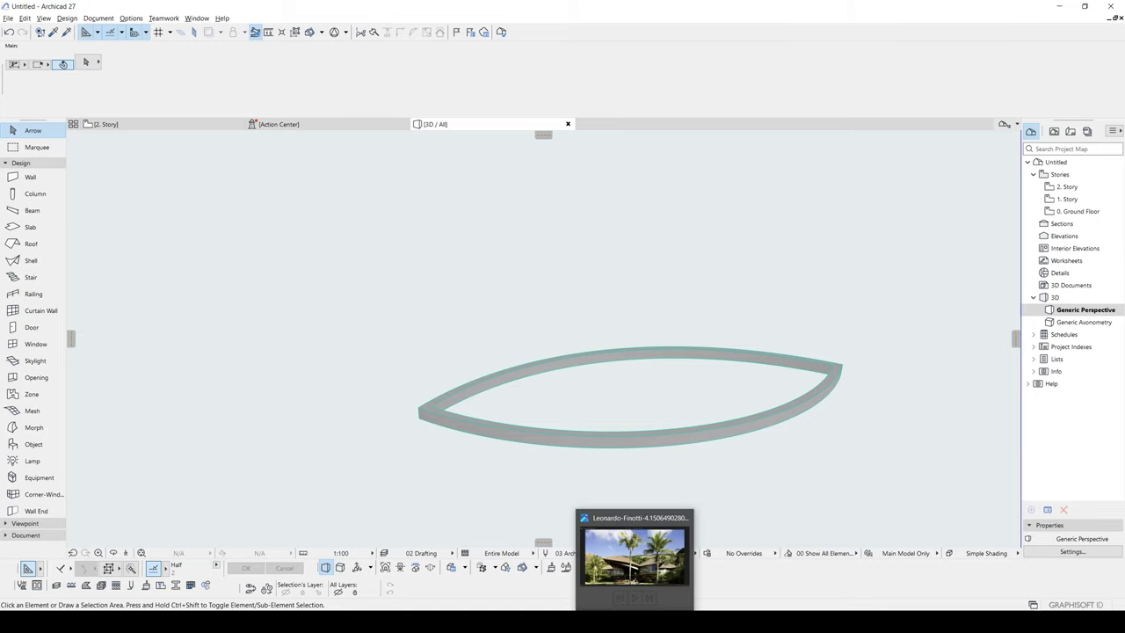
pyautogui.click(622, 554)
pyautogui.scroll(6, 569, 495)
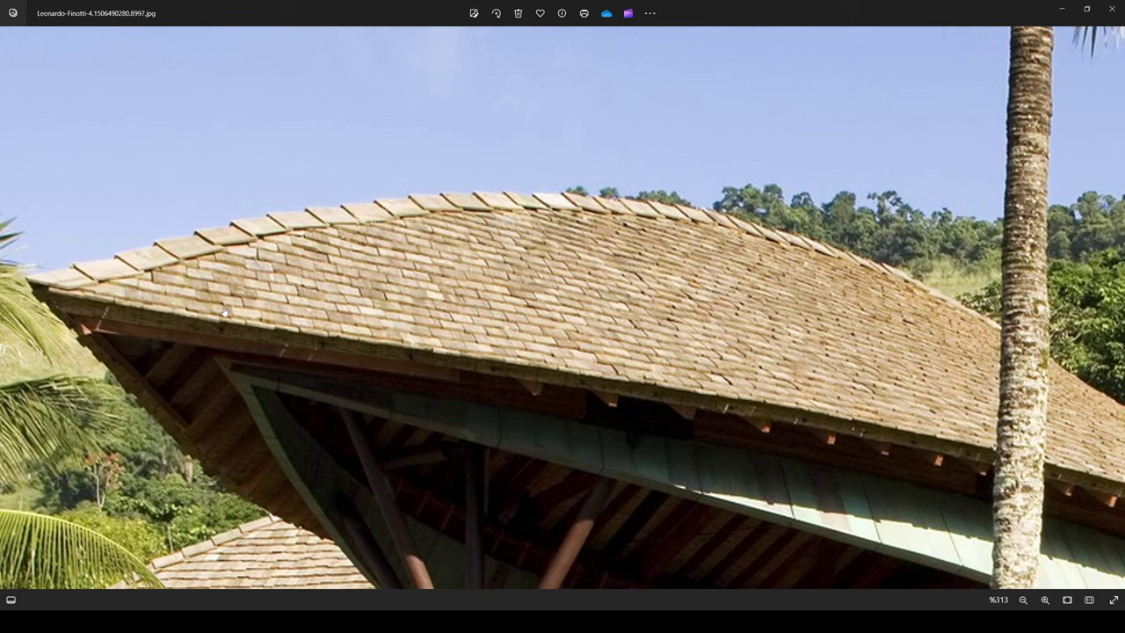
pyautogui.press('Right')
pyautogui.press('Left')
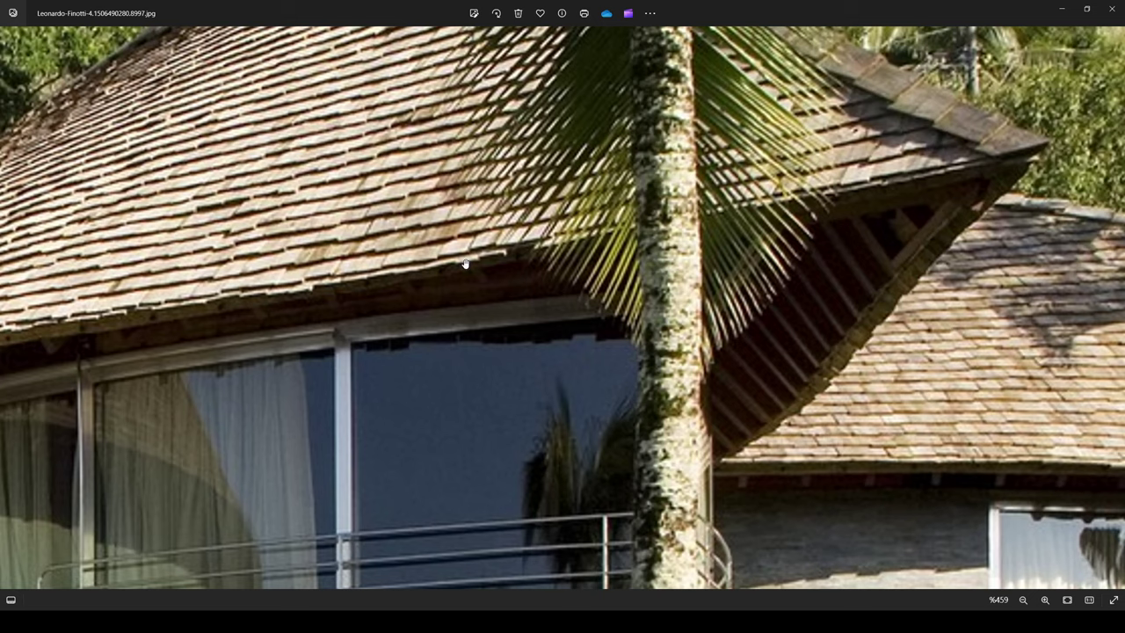
pyautogui.hotkey('alt', 'Tab')
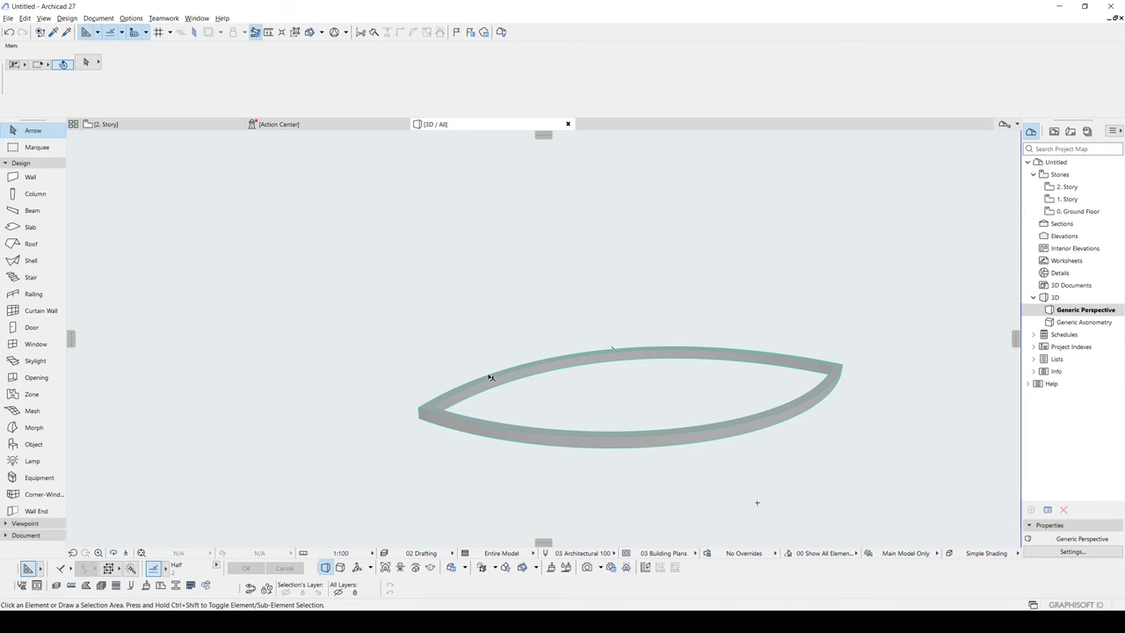
# Step: Select both curved beams in the 2. Story plan and set their linked cross-section to 15 by 15 cm
pyautogui.press('F2')
pyautogui.click(540, 255)
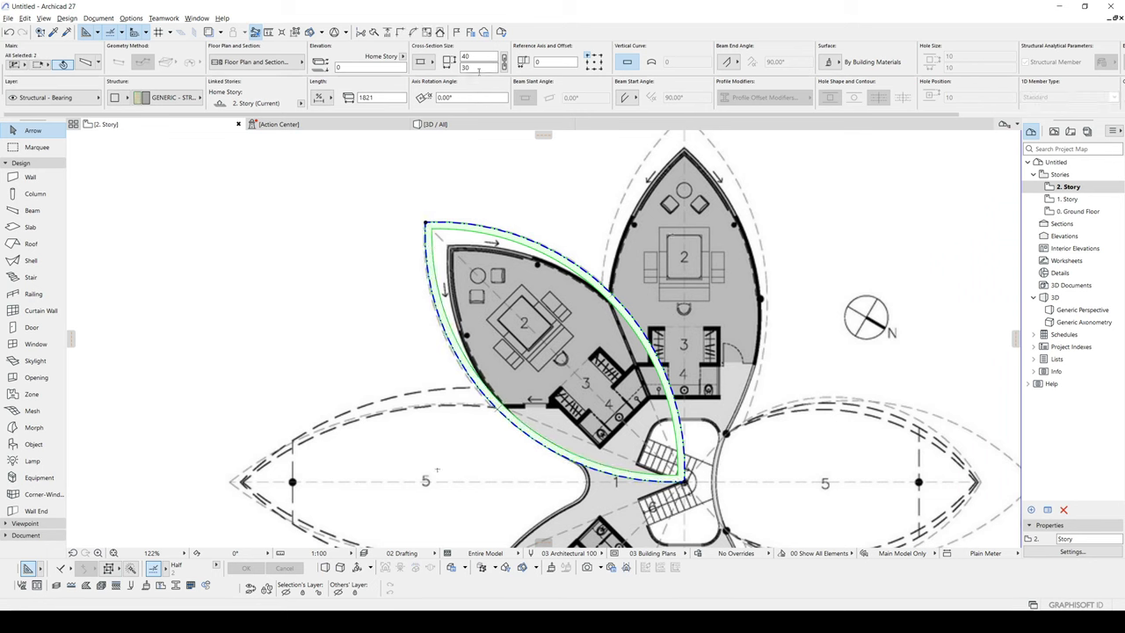
pyautogui.click(504, 58)
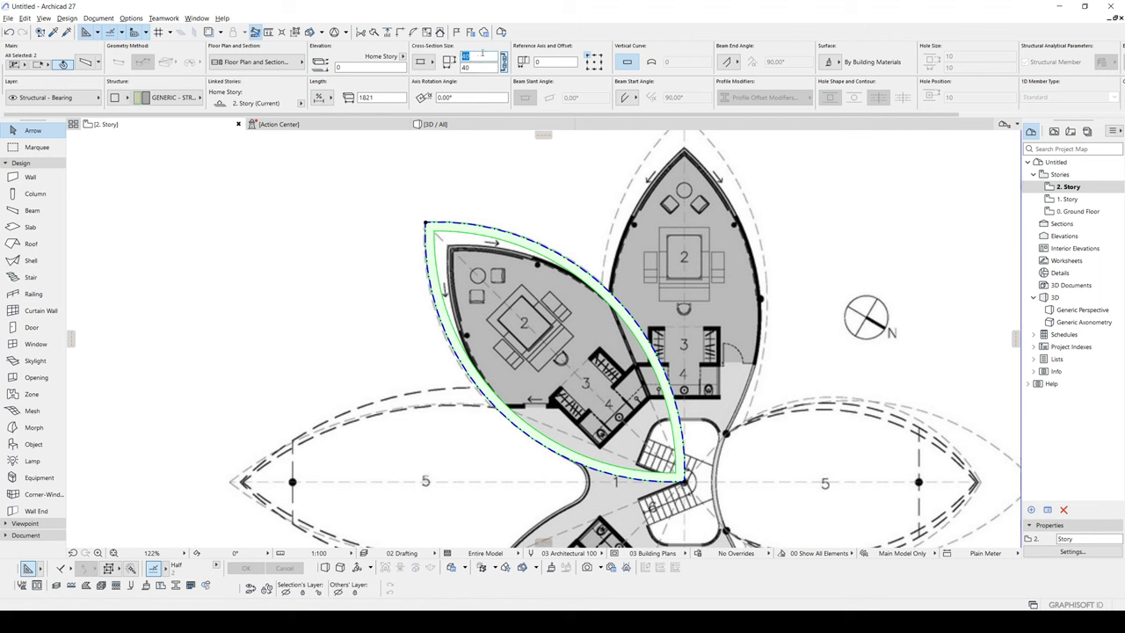
pyautogui.press('Tab')
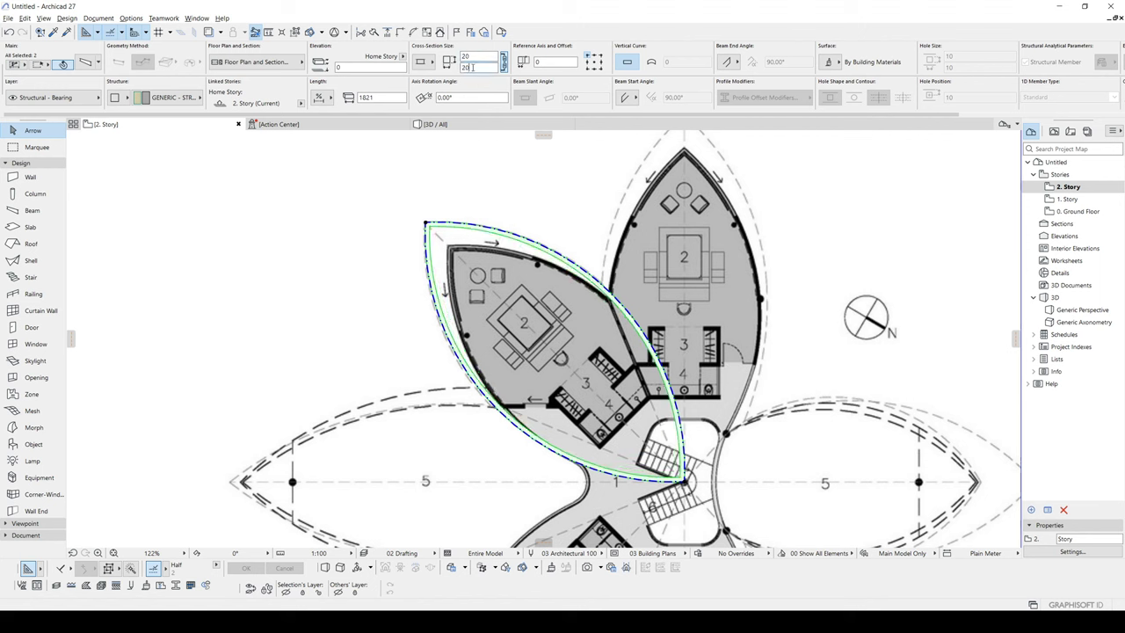
pyautogui.write('15')
pyautogui.press('Return')
pyautogui.scroll(4, 514, 193)
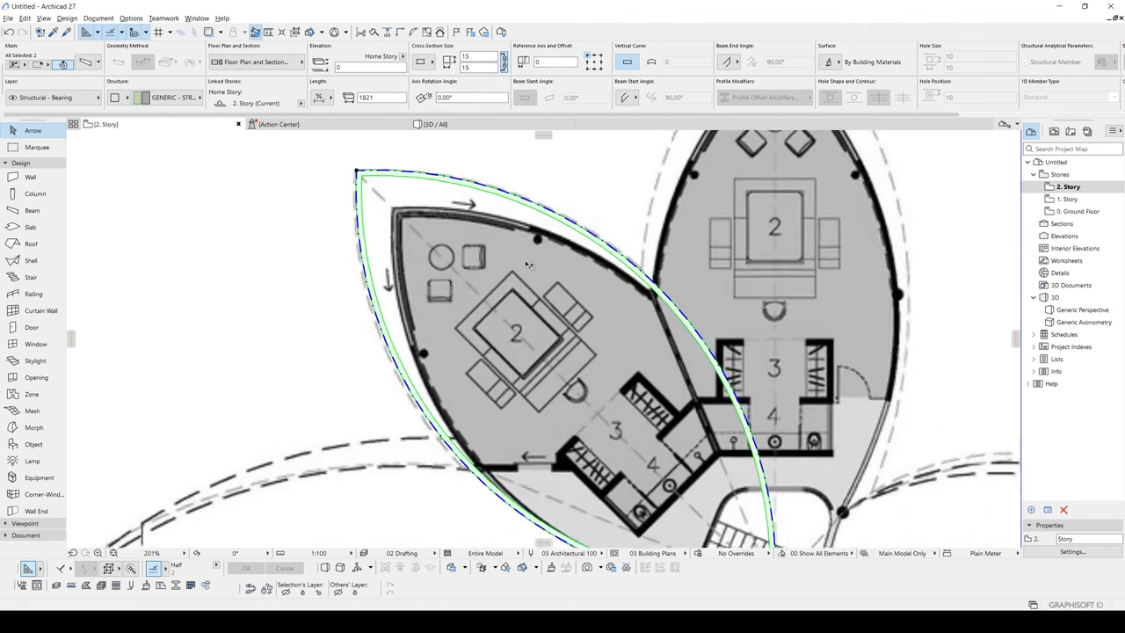
pyautogui.scroll(-1, 529, 265)
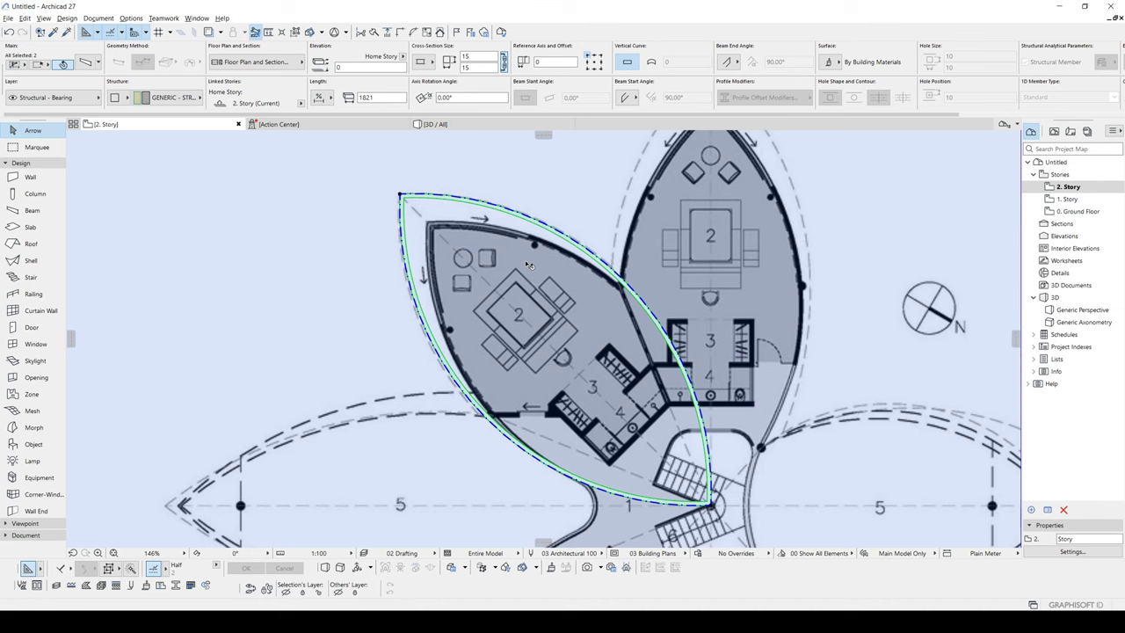
pyautogui.press('Escape')
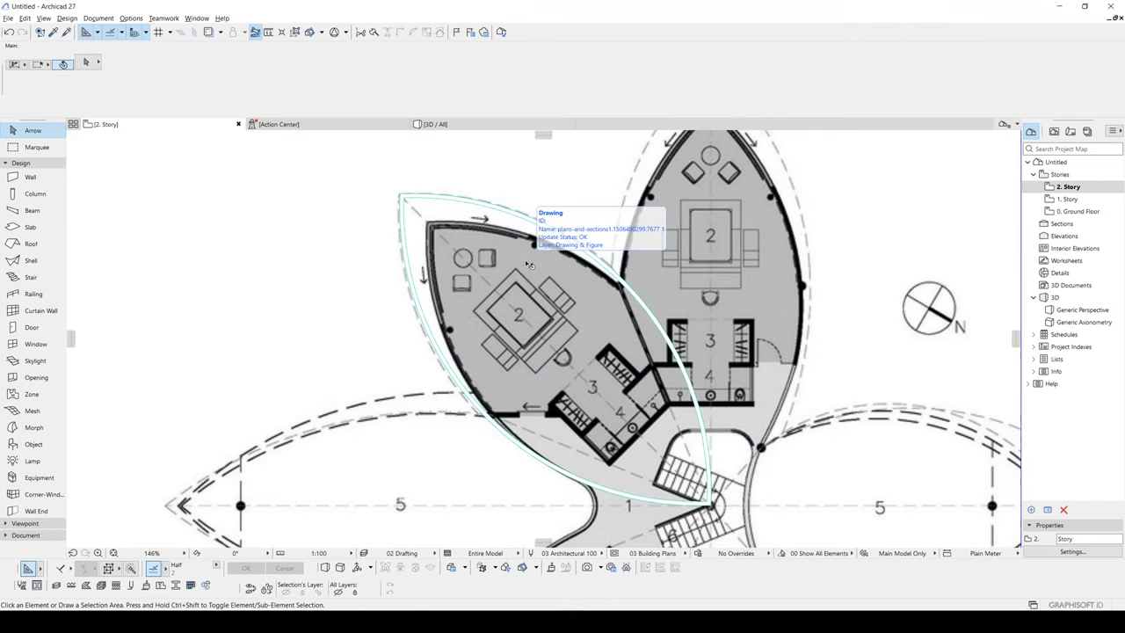
# Step: Draw a straight beam about 1620 cm long with the curved beams' settings, from the leaf's outer tip to their inner meeting point
pyautogui.scroll(3, 413, 220)
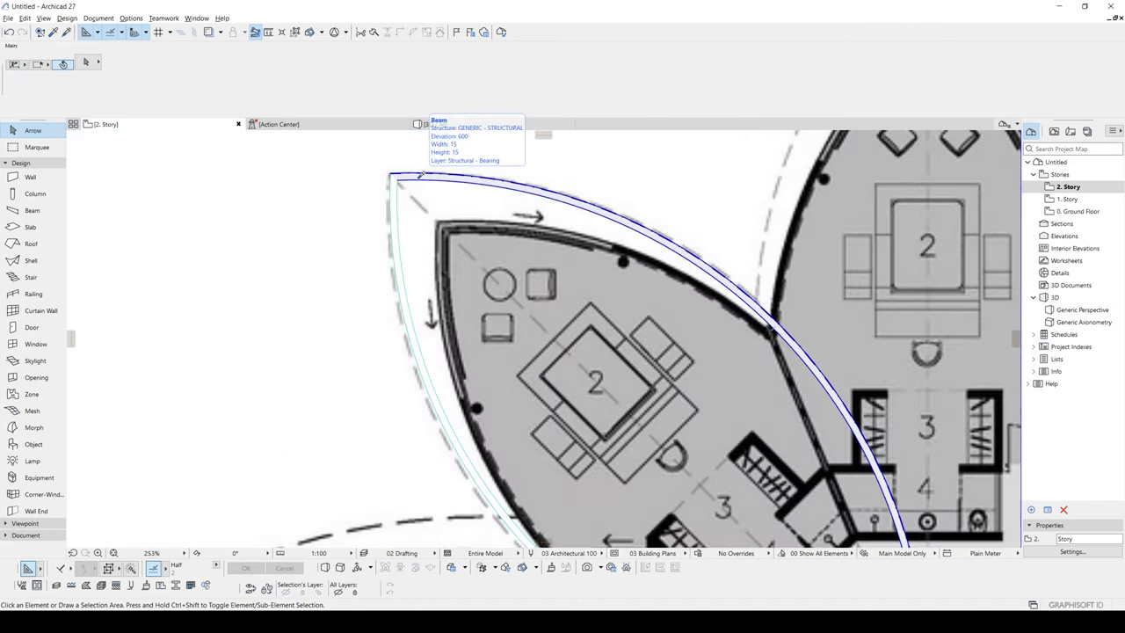
pyautogui.keyDown('alt'); pyautogui.click(420, 175); pyautogui.keyUp('alt')
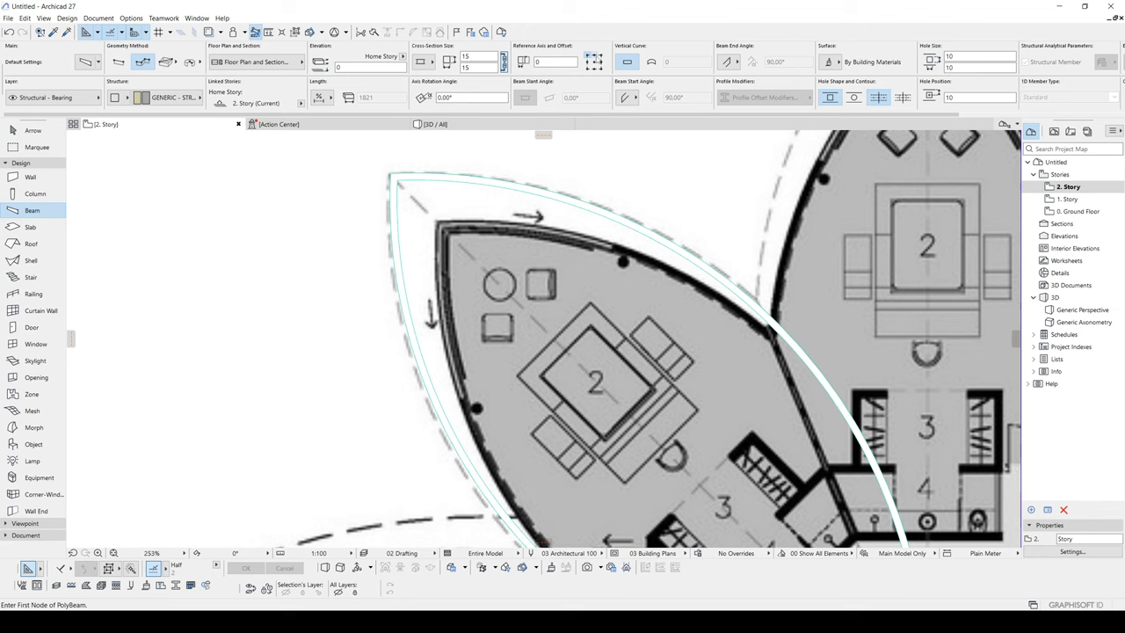
pyautogui.click(393, 173)
pyautogui.scroll(-3, 396, 202)
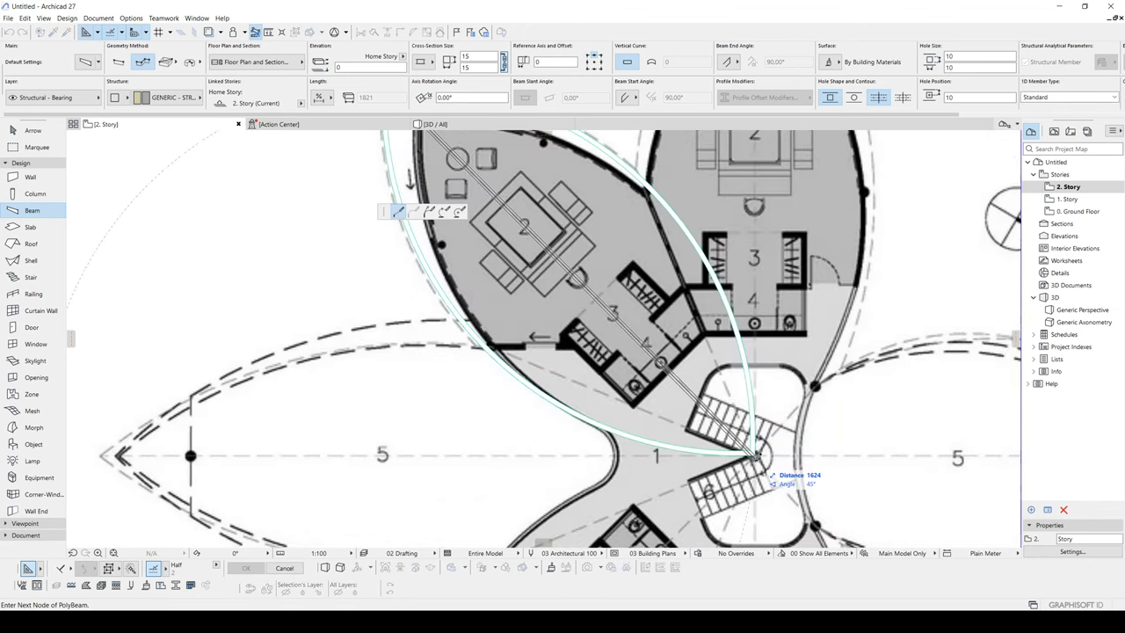
pyautogui.doubleClick(755, 456)
pyautogui.moveTo(755, 456); pyautogui.dragTo(687, 533, button='middle')
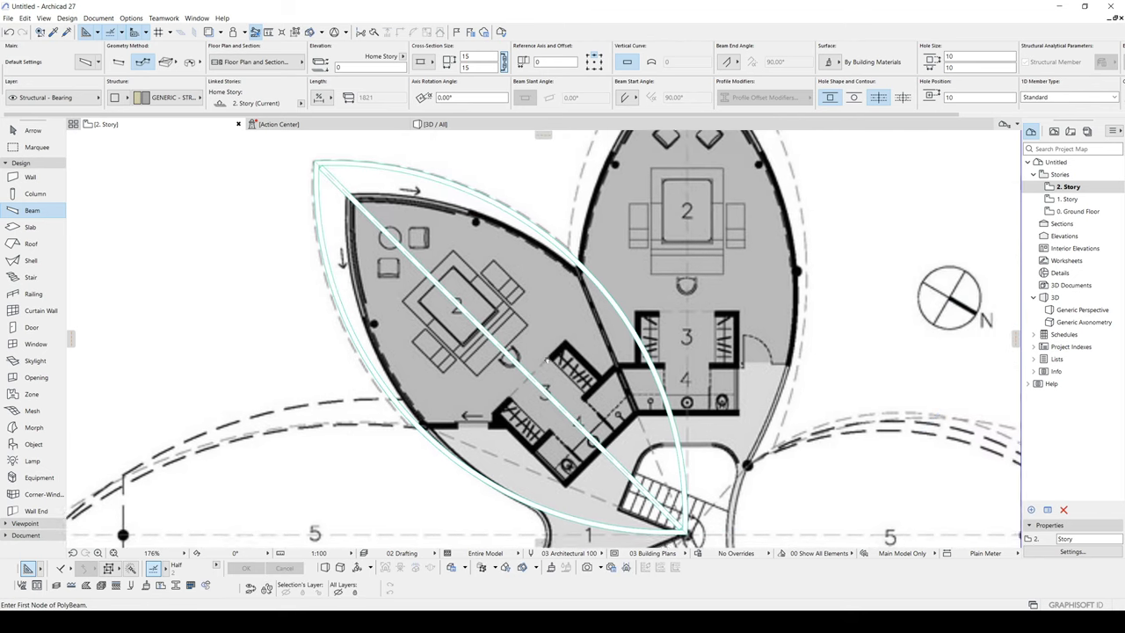
pyautogui.moveTo(552, 359); pyautogui.dragTo(522, 360, button='middle')
pyautogui.press('Escape')
# Step: Check the three beams in 3D and measure the roof's rise from eave tip to crown in the transversal section drawing
pyautogui.scroll(-3, 495, 343)
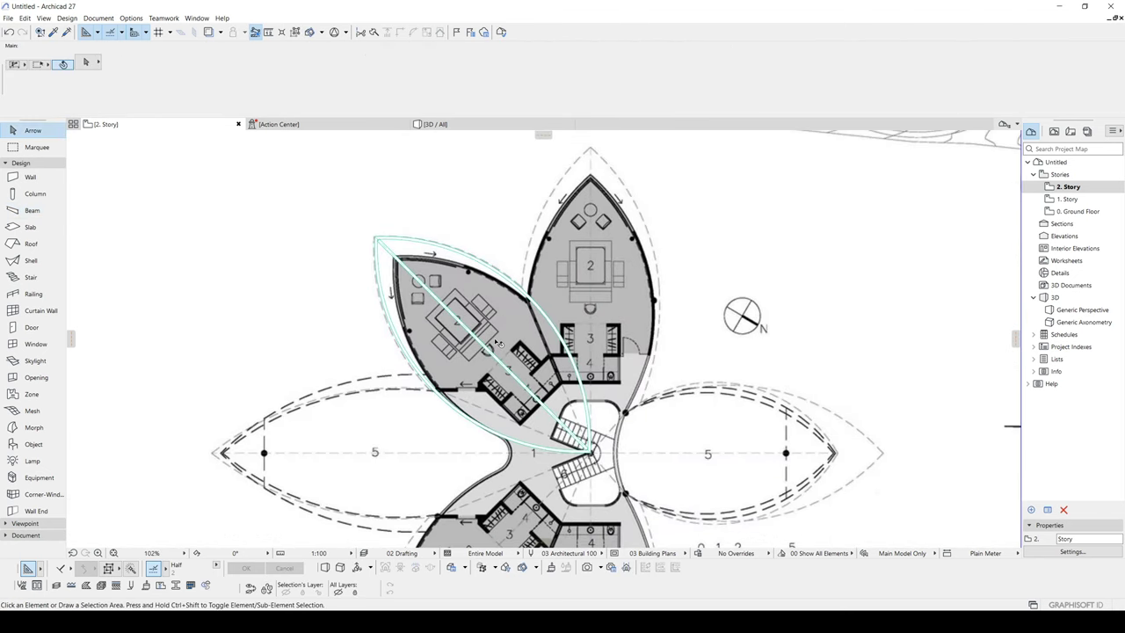
pyautogui.press('F5')
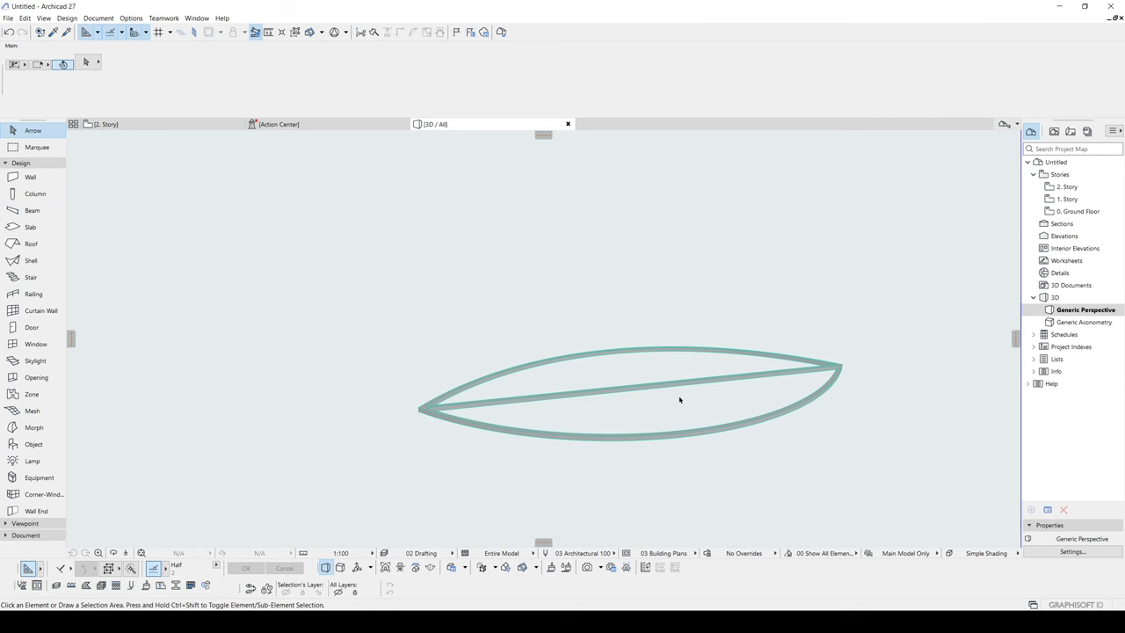
pyautogui.keyDown('shift'); pyautogui.moveTo(680, 400); pyautogui.dragTo(620, 383, button='middle'); pyautogui.keyUp('shift')
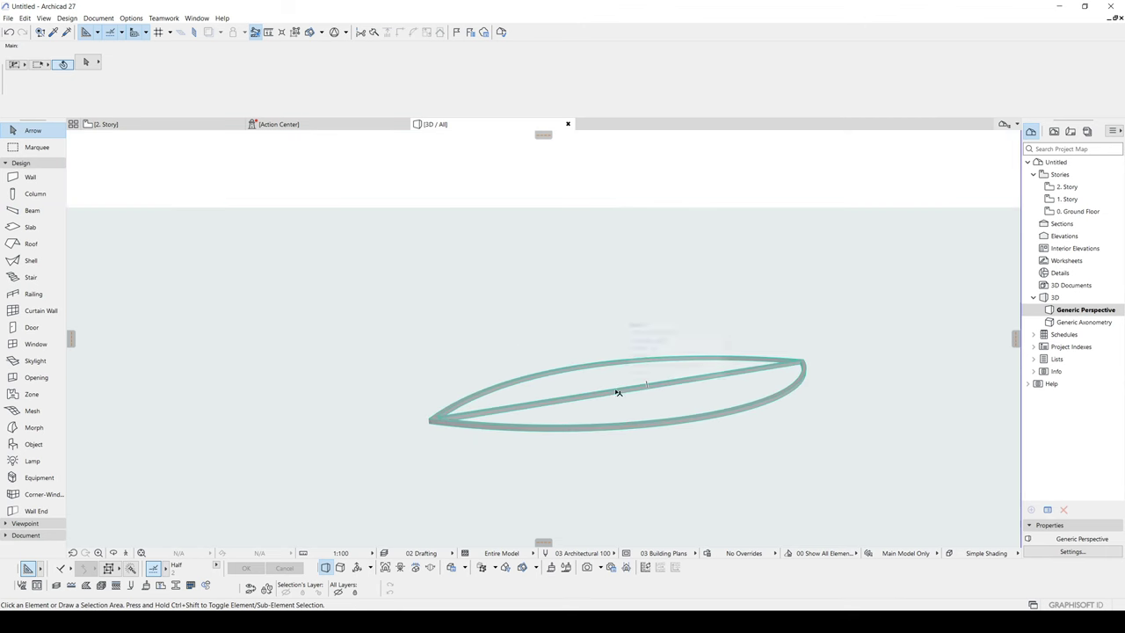
pyautogui.press('F2')
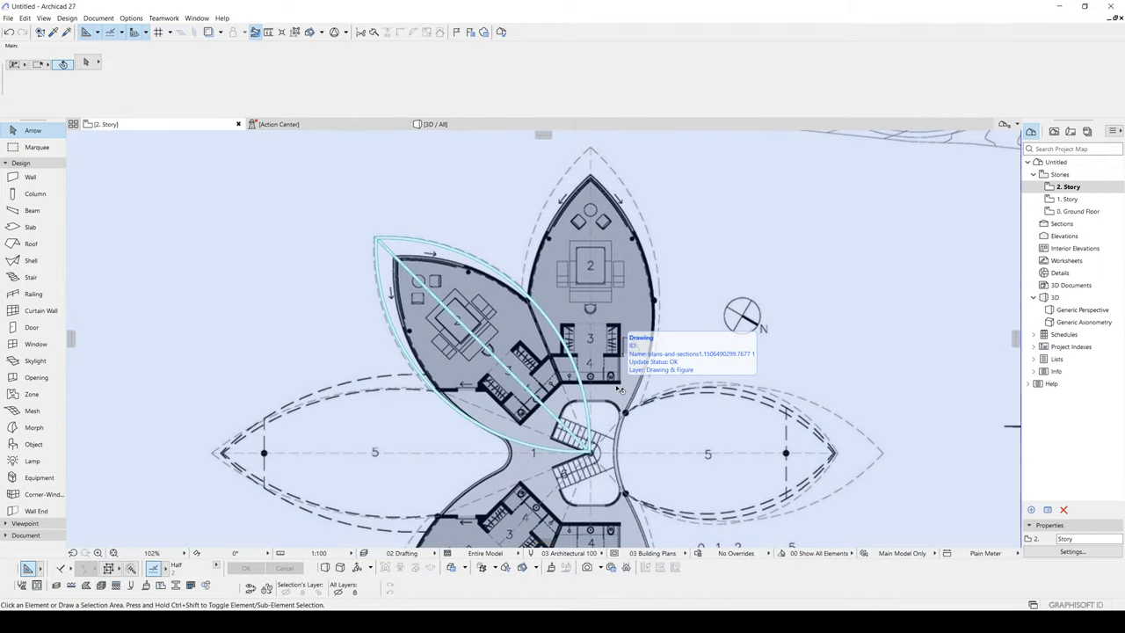
pyautogui.scroll(-4, 617, 387)
pyautogui.moveTo(617, 386); pyautogui.dragTo(323, 328, button='middle')
pyautogui.scroll(6, 632, 273)
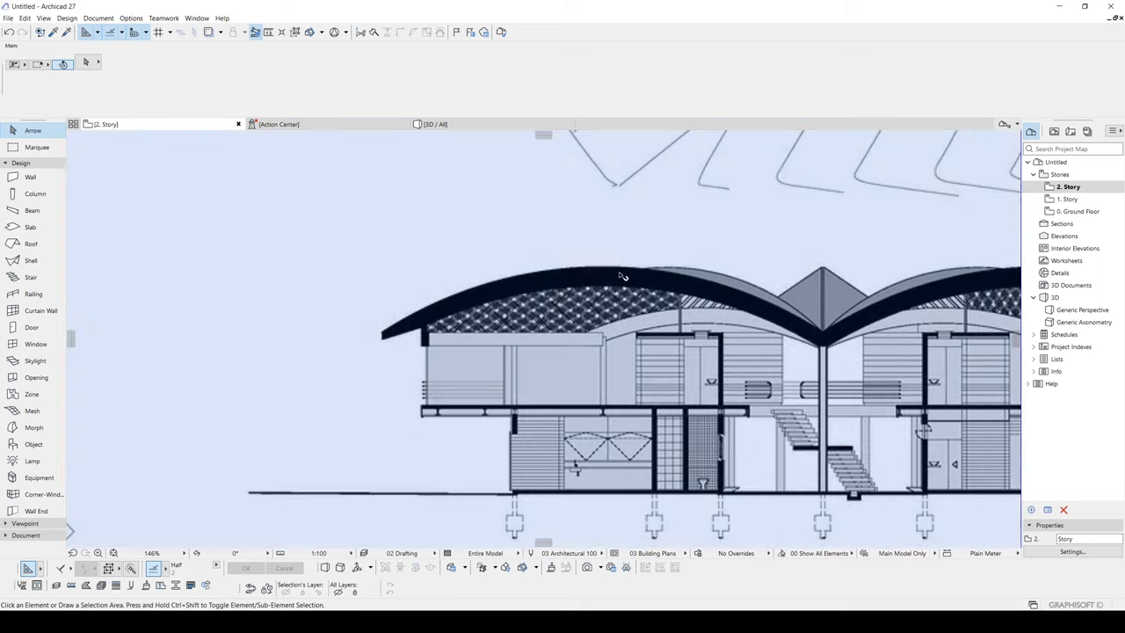
pyautogui.press('m')
pyautogui.click(382, 333)
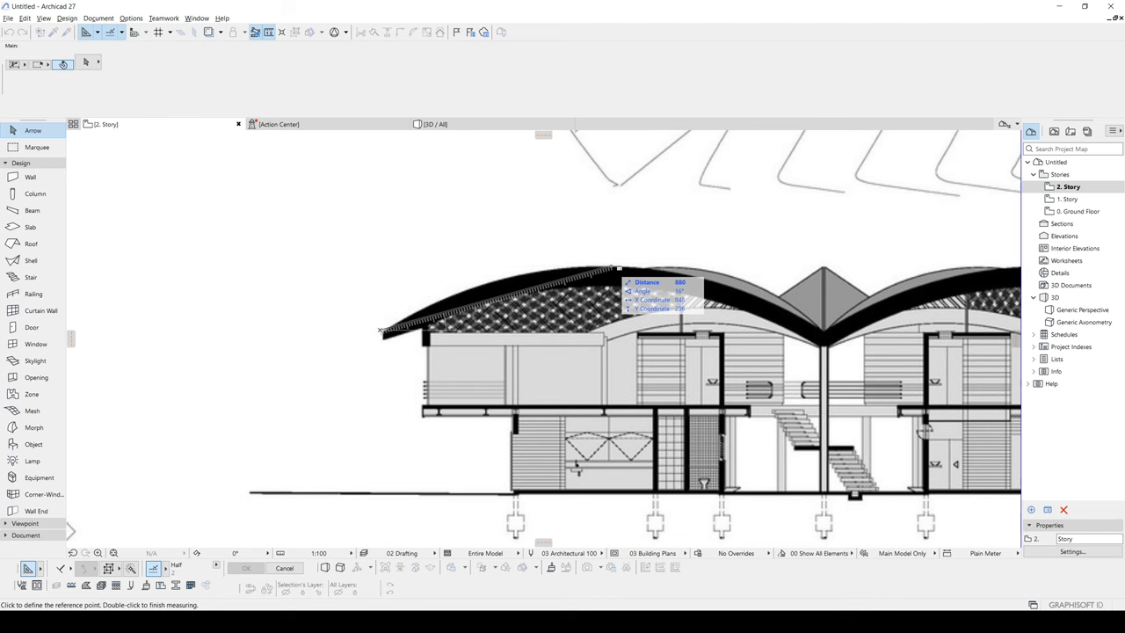
pyautogui.press('Escape')
pyautogui.scroll(-3, 615, 274)
pyautogui.moveTo(495, 324); pyautogui.dragTo(633, 313, button='middle')
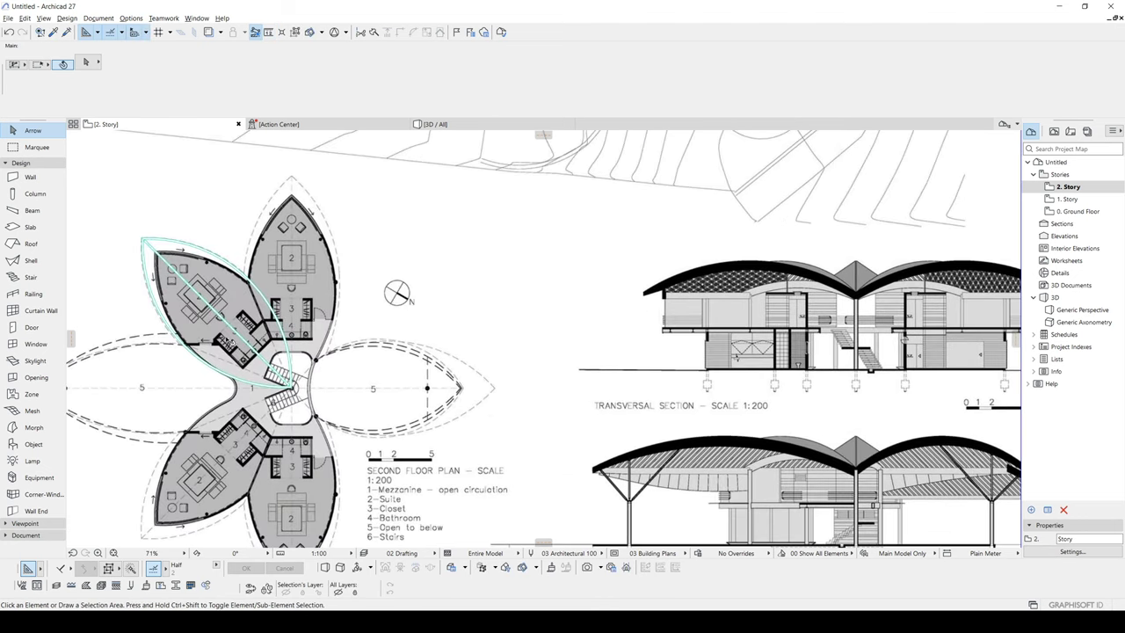
# Step: Arch the straight middle beam vertically in 3D, with a vertical curve height of 230 cm
pyautogui.press('F5')
pyautogui.click(625, 391)
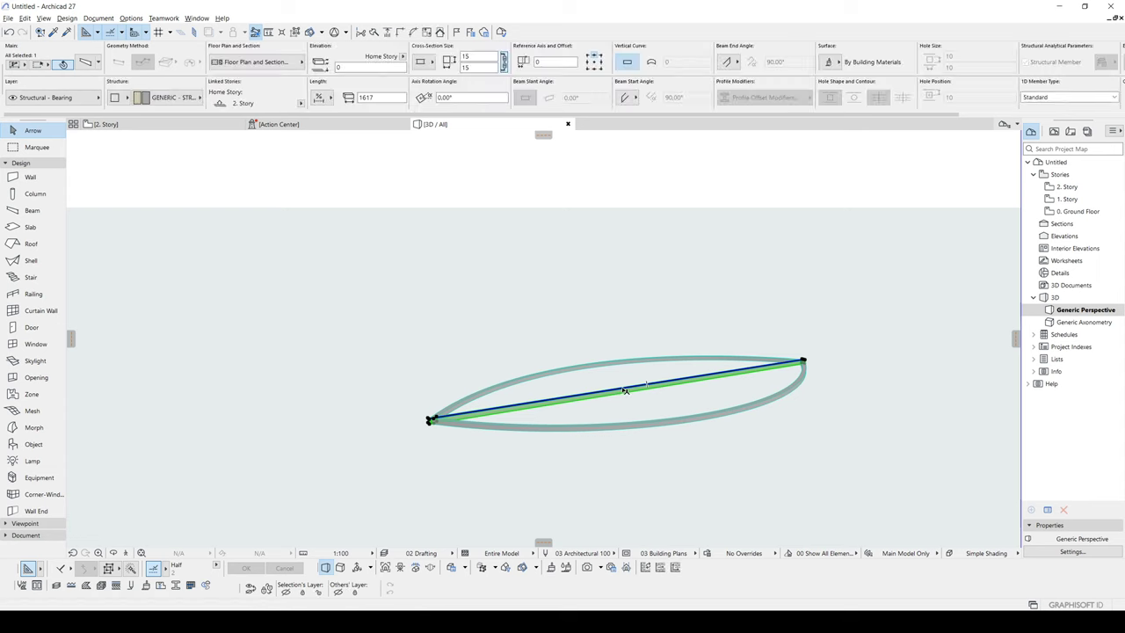
pyautogui.keyDown('shift'); pyautogui.moveTo(625, 392); pyautogui.dragTo(571, 417, button='middle'); pyautogui.keyUp('shift')
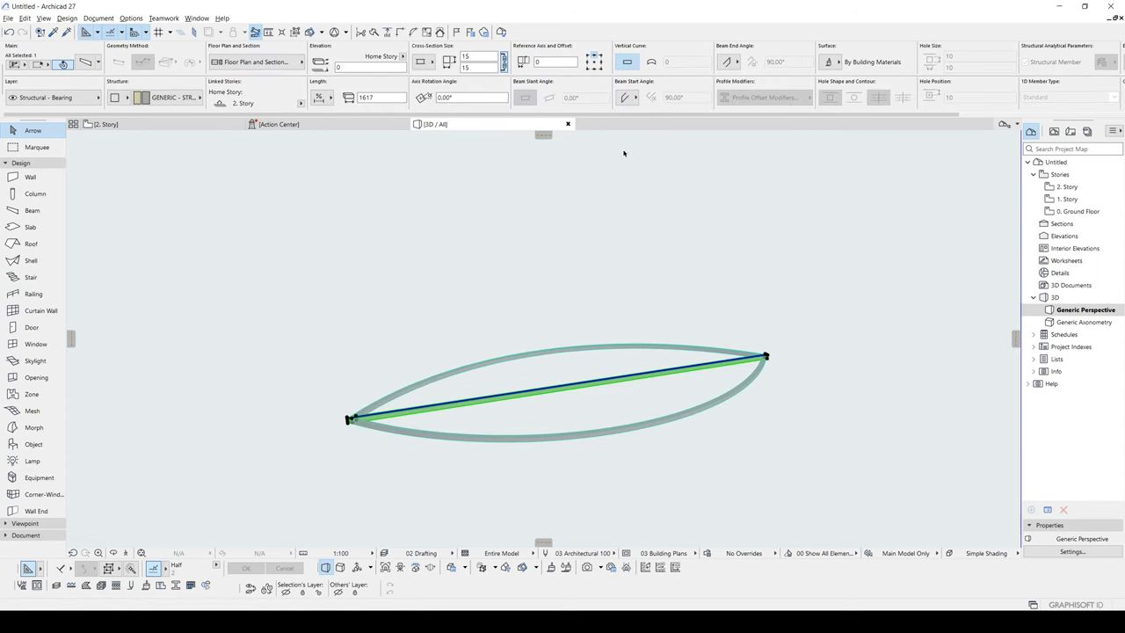
pyautogui.click(651, 66)
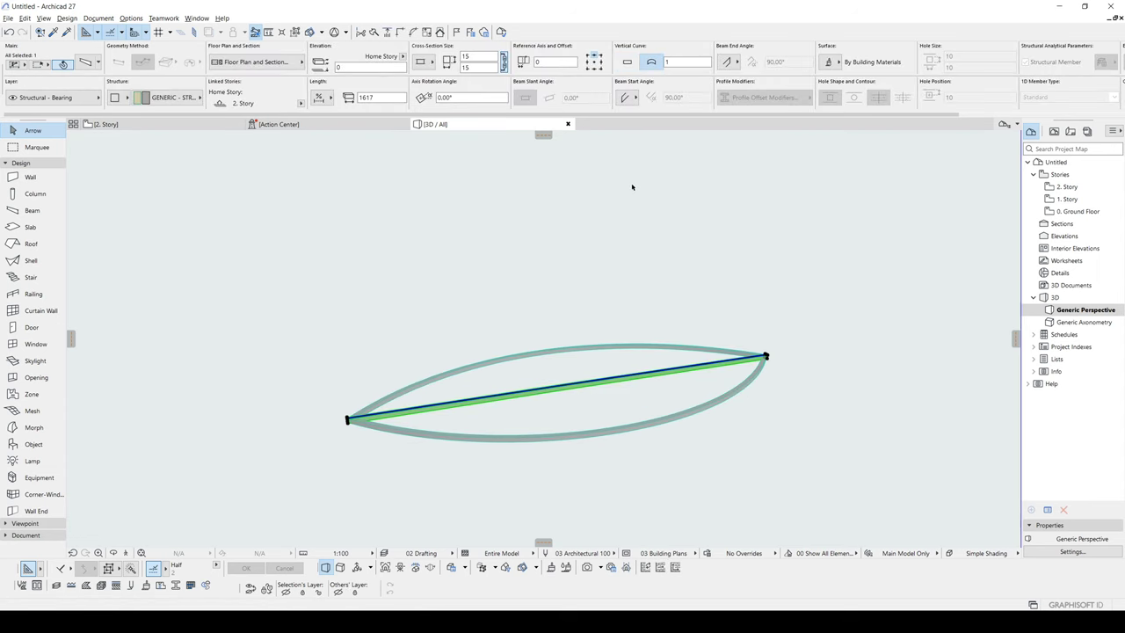
pyautogui.click(670, 61)
pyautogui.press('Return')
pyautogui.keyDown('shift'); pyautogui.moveTo(673, 273); pyautogui.dragTo(545, 281, button='middle'); pyautogui.keyUp('shift')
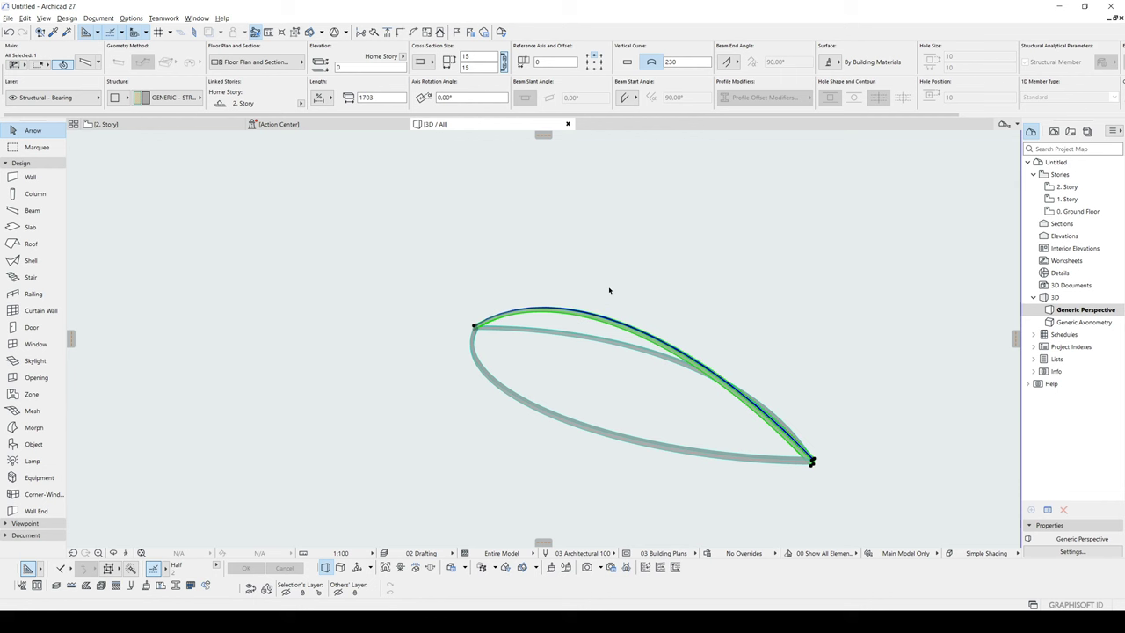
pyautogui.keyDown('shift'); pyautogui.moveTo(505, 322); pyautogui.dragTo(495, 285, button='middle'); pyautogui.keyUp('shift')
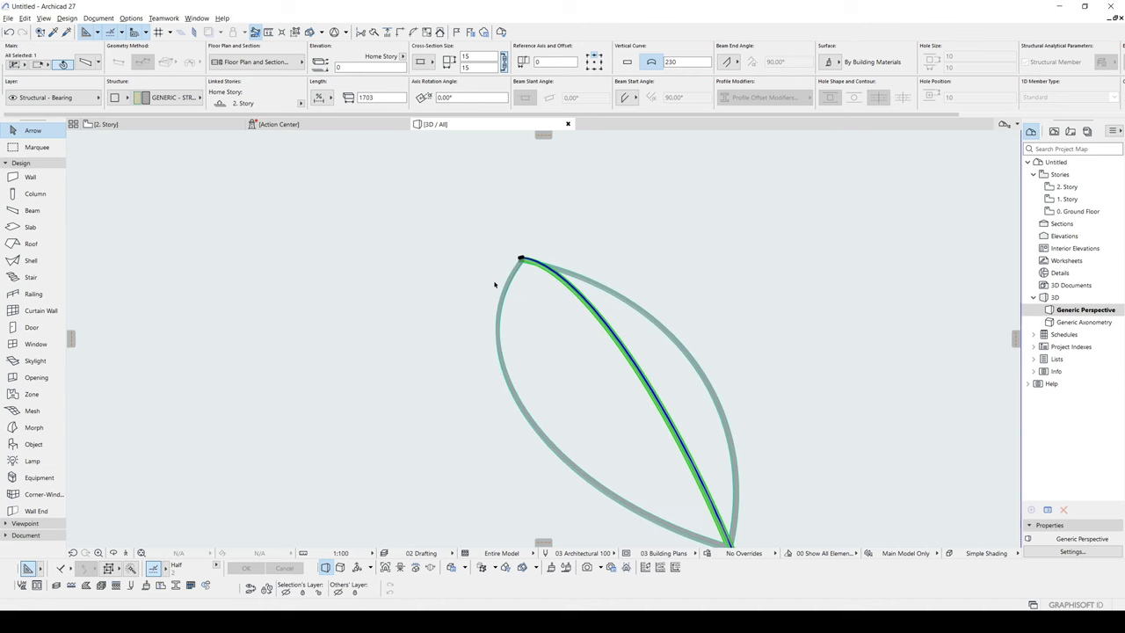
pyautogui.keyDown('shift'); pyautogui.moveTo(548, 355); pyautogui.dragTo(287, 323, button='middle'); pyautogui.keyUp('shift')
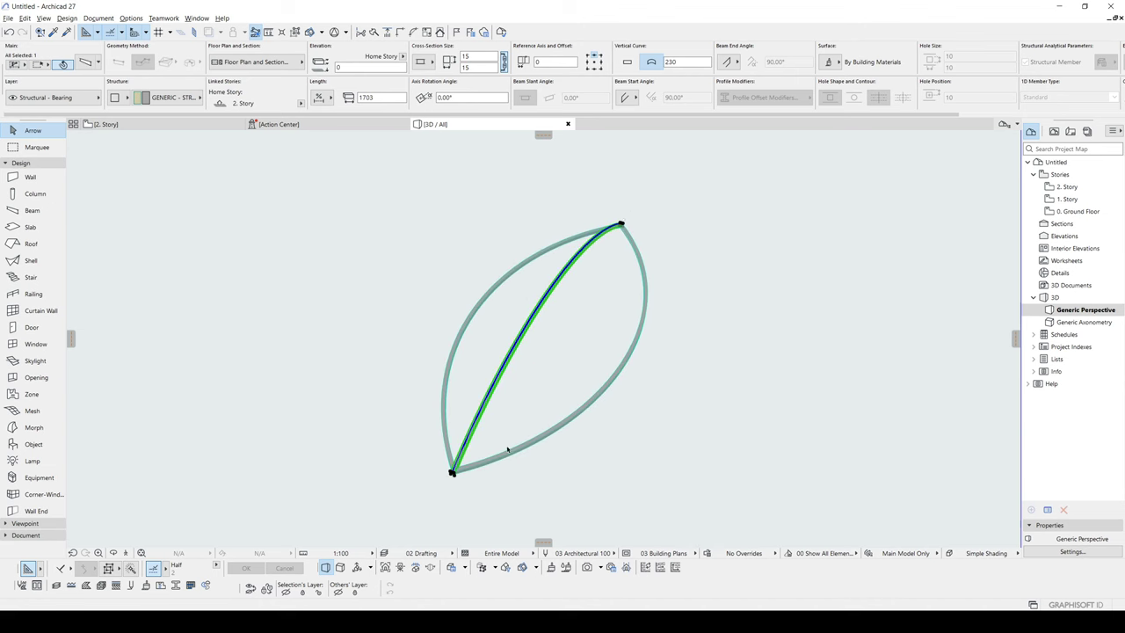
pyautogui.click(612, 482)
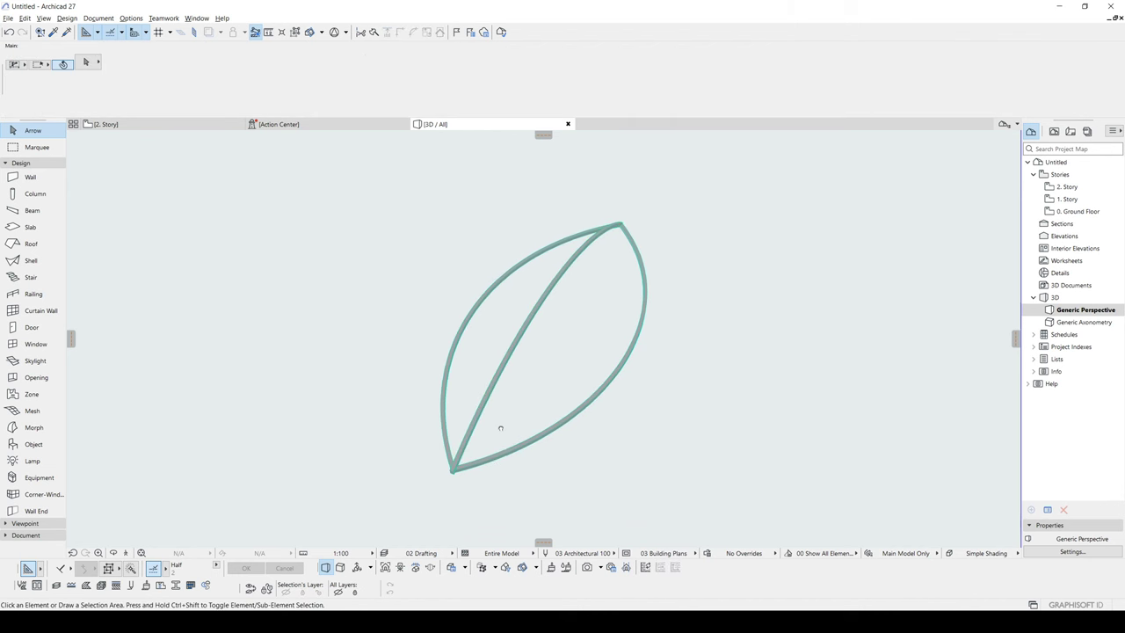
# Step: Set up a basic-structure reinforced concrete shell, 5 cm thick, with ruled geometry and the detailed construction method
pyautogui.keyDown('shift'); pyautogui.moveTo(500, 428); pyautogui.dragTo(763, 428, button='middle'); pyautogui.keyUp('shift')
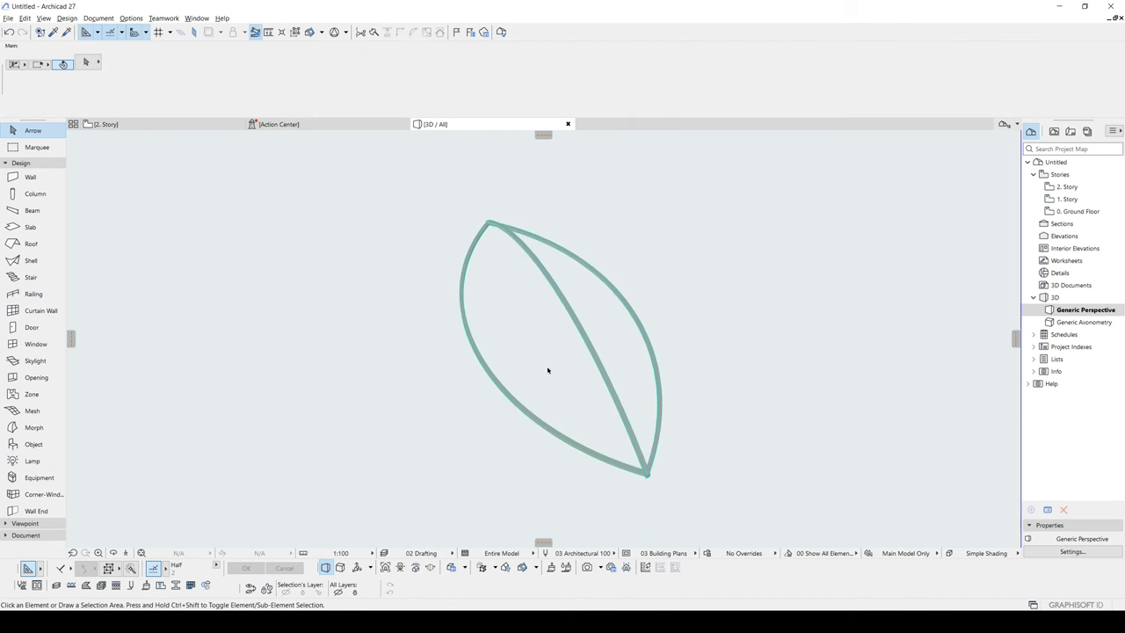
pyautogui.click(30, 260)
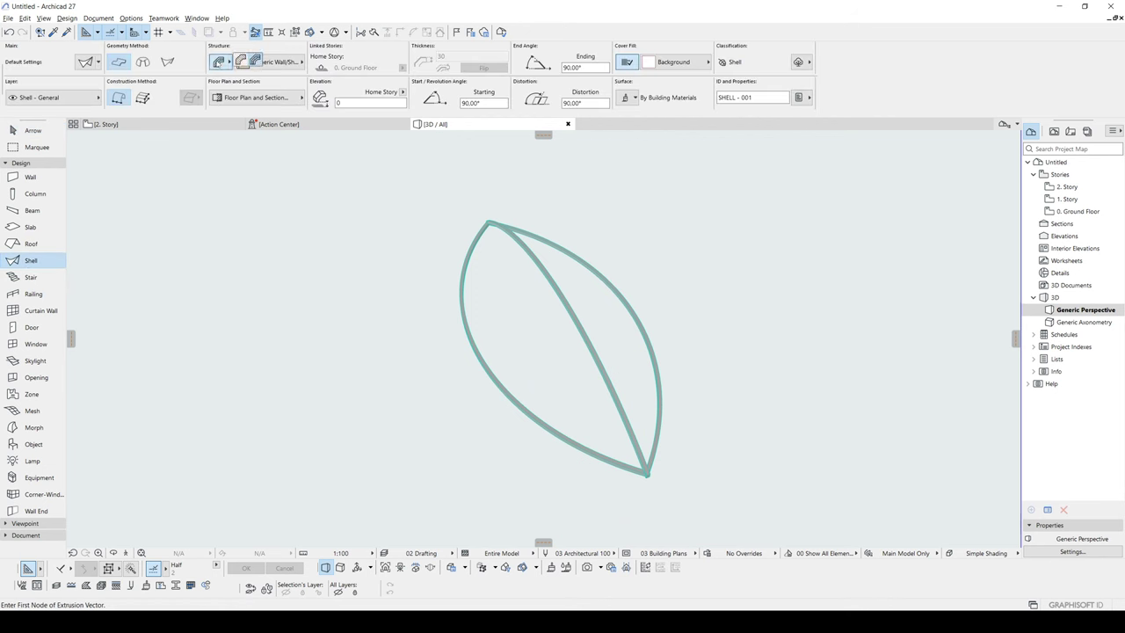
pyautogui.click(241, 61)
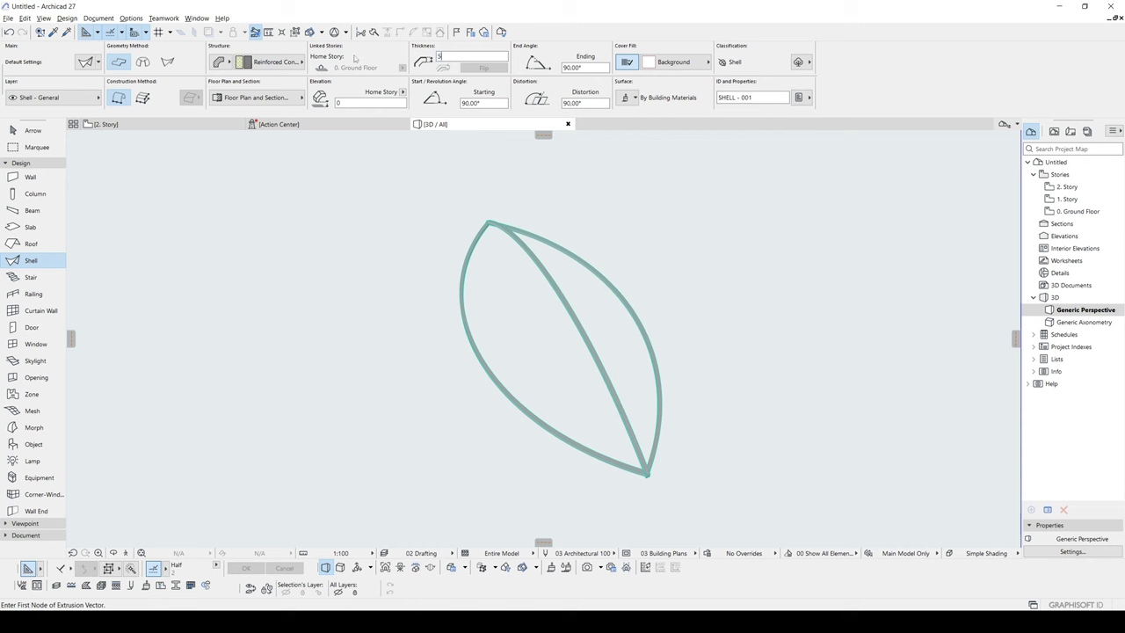
pyautogui.moveTo(431, 186); pyautogui.dragTo(383, 218, button='middle')
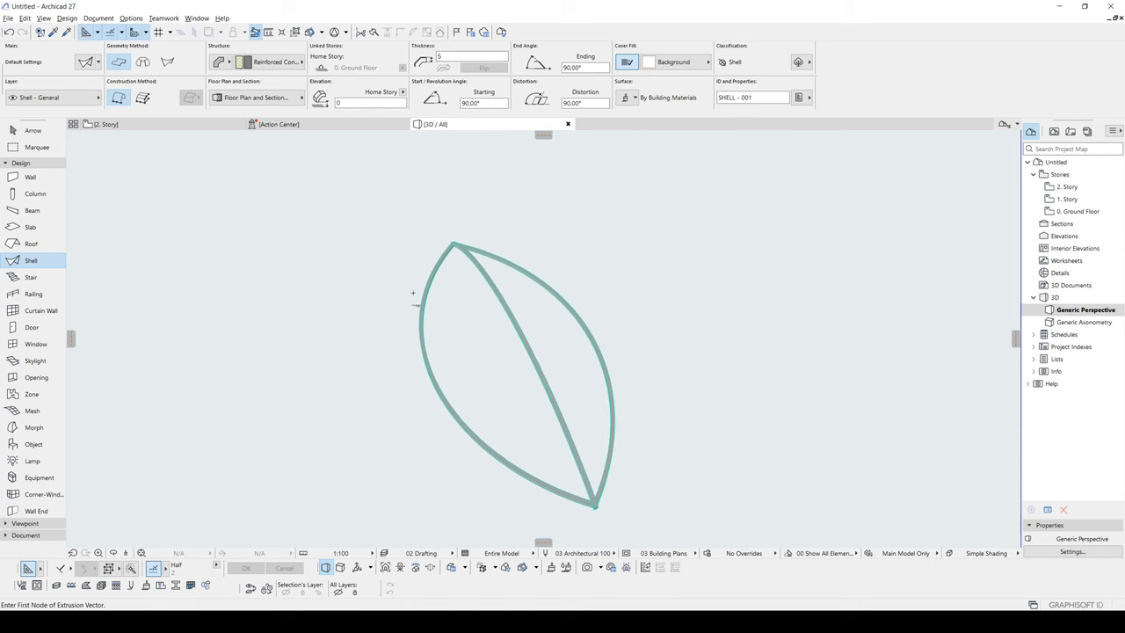
pyautogui.keyDown('shift'); pyautogui.moveTo(380, 310); pyautogui.dragTo(505, 291, button='middle'); pyautogui.keyUp('shift')
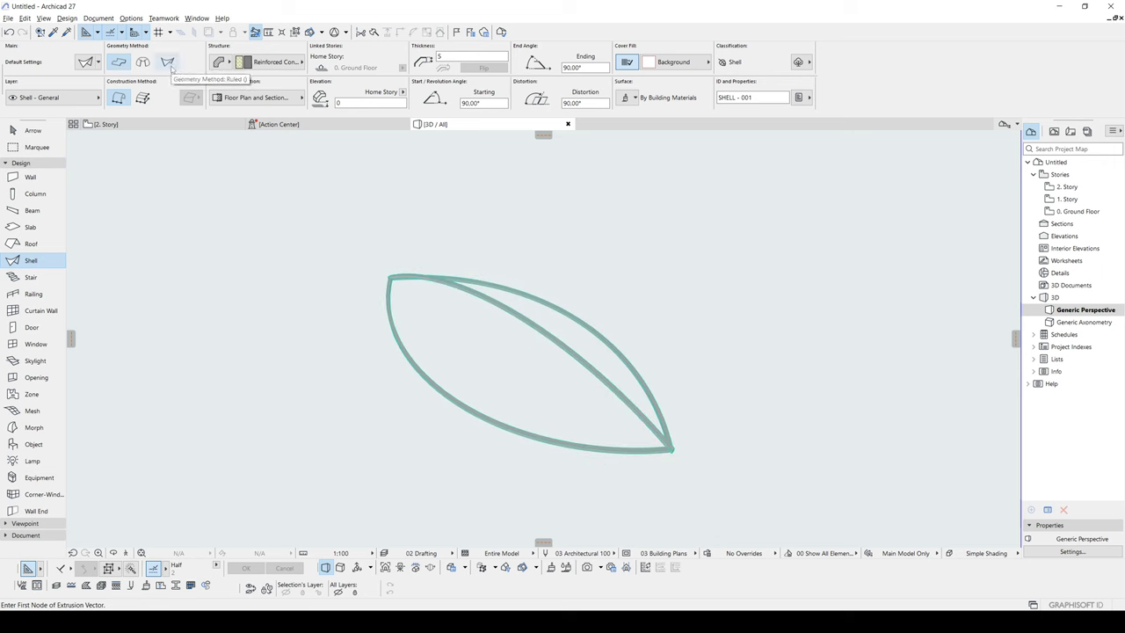
pyautogui.click(167, 63)
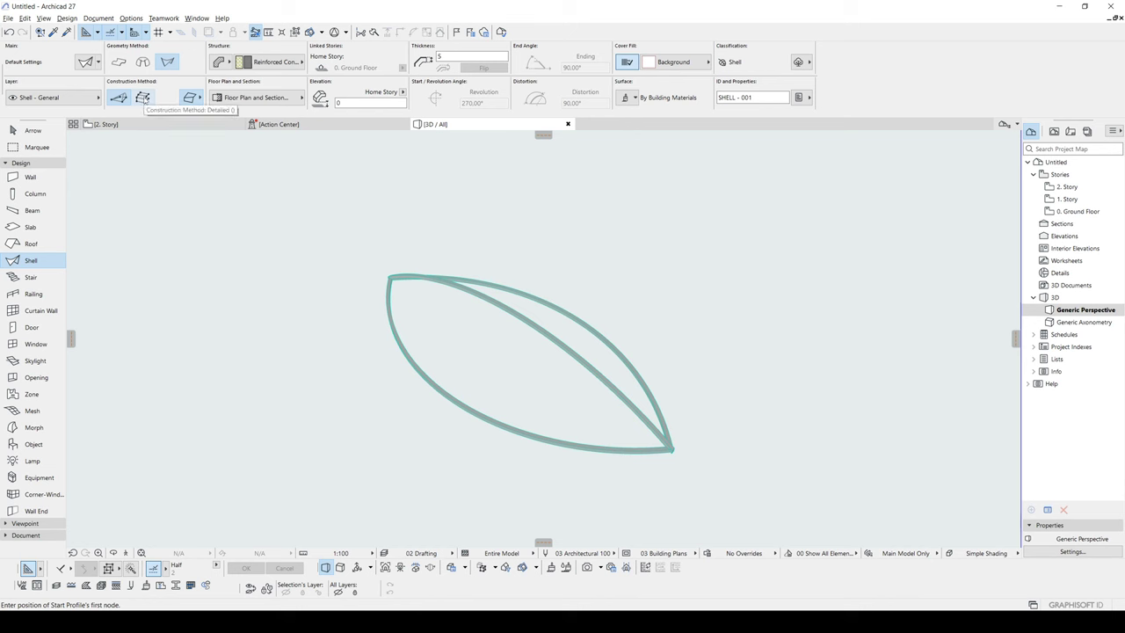
pyautogui.click(143, 97)
# Step: Place the shell's first profile plane on the top face of the near curved edge beam, close to its tip
pyautogui.moveTo(510, 363)
pyautogui.keyDown('shift'); pyautogui.mouseDown(button='middle')
pyautogui.moveTo(509, 396)
pyautogui.moveTo(680, 381)
pyautogui.moveTo(613, 384)
pyautogui.mouseUp(button='middle'); pyautogui.keyUp('shift')
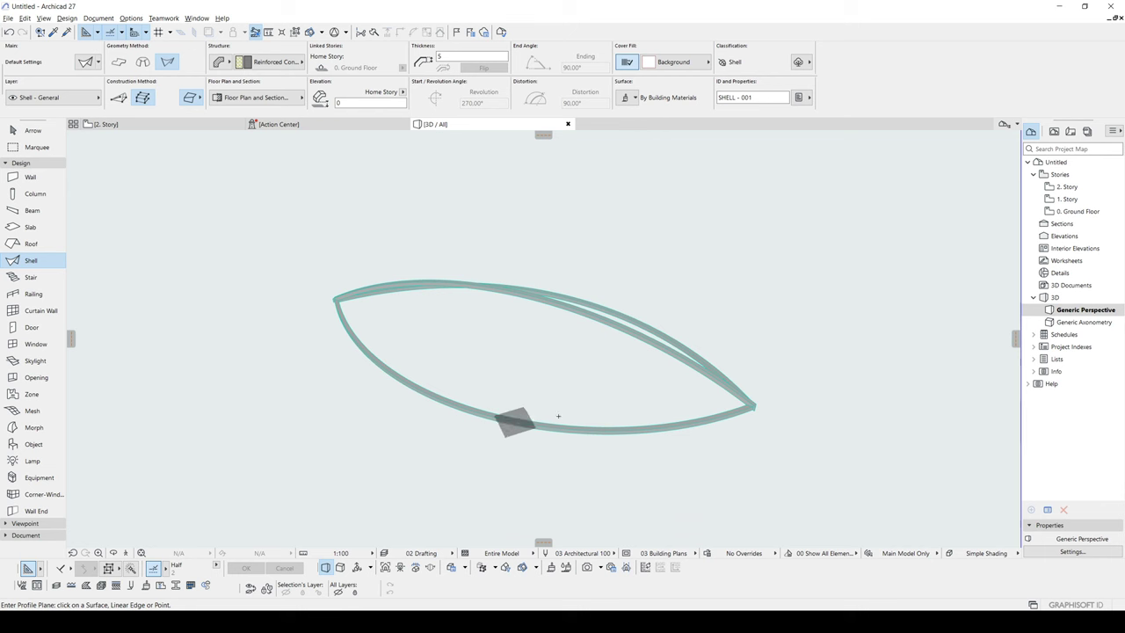
pyautogui.keyDown('shift'); pyautogui.moveTo(596, 413); pyautogui.dragTo(462, 374, button='middle'); pyautogui.keyUp('shift')
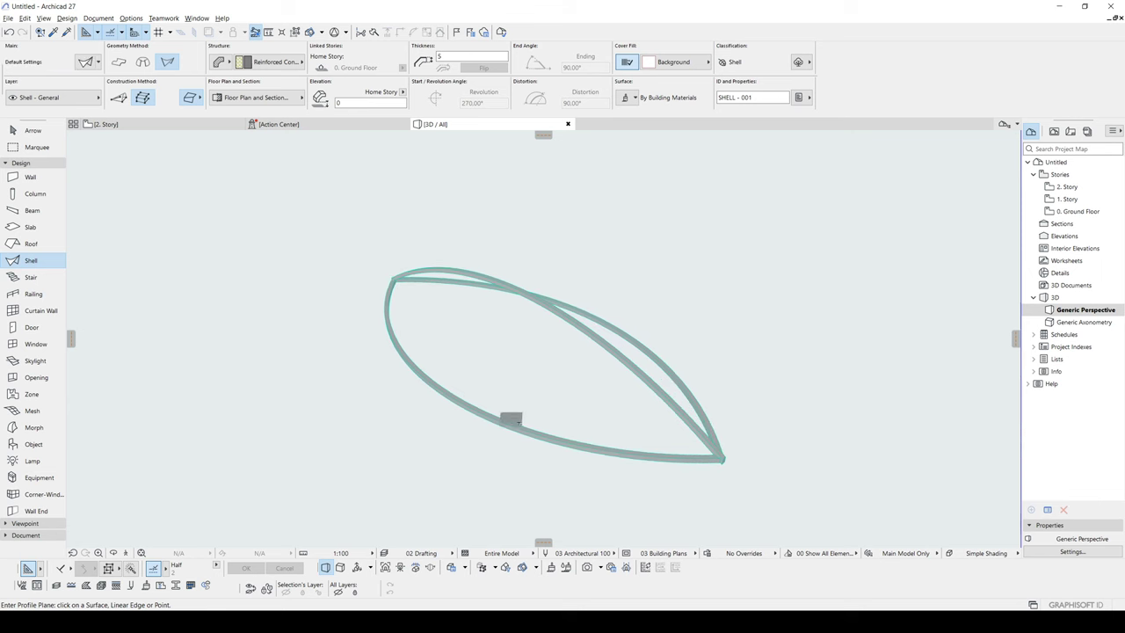
pyautogui.keyDown('shift'); pyautogui.moveTo(523, 423); pyautogui.dragTo(459, 346, button='middle'); pyautogui.keyUp('shift')
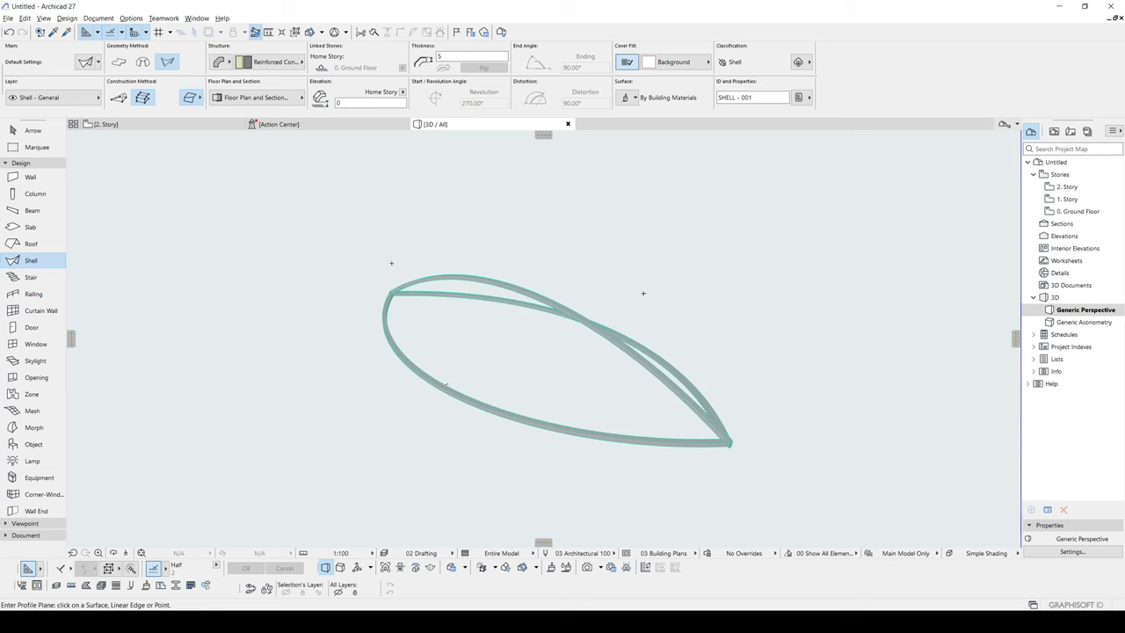
pyautogui.keyDown('shift'); pyautogui.moveTo(606, 331); pyautogui.dragTo(517, 313, button='middle'); pyautogui.keyUp('shift')
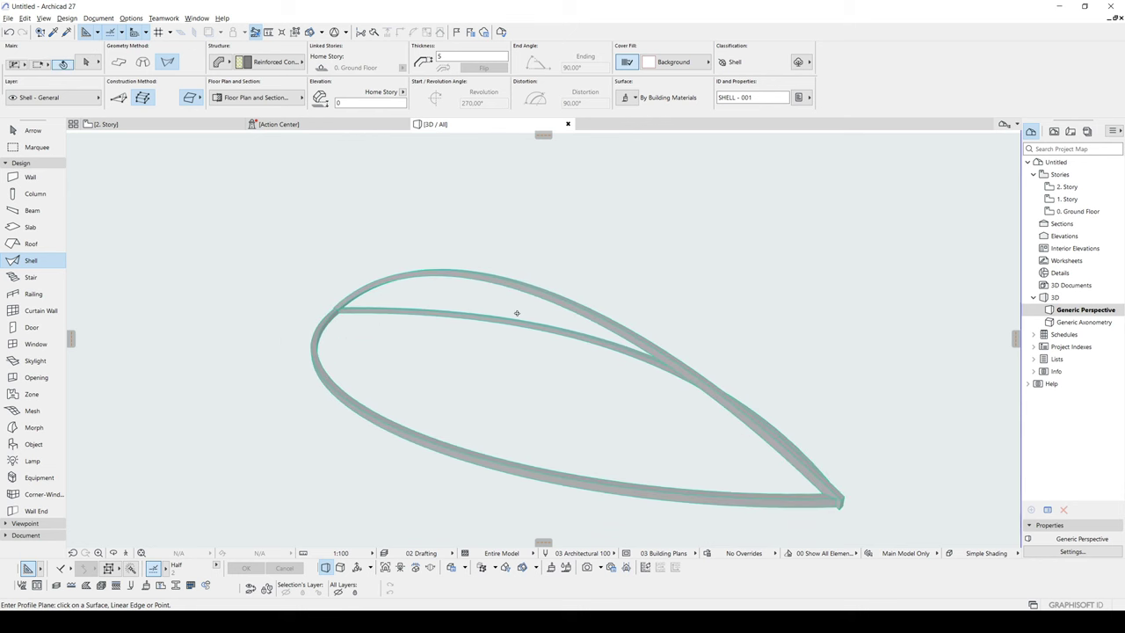
pyautogui.scroll(3, 531, 290)
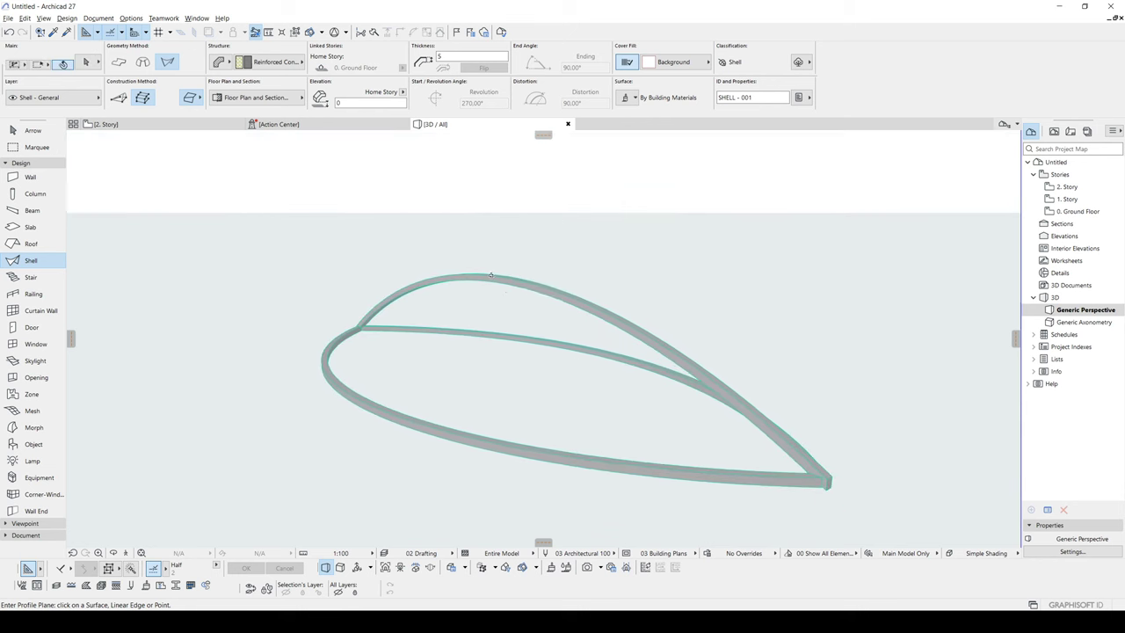
pyautogui.scroll(1, 531, 290)
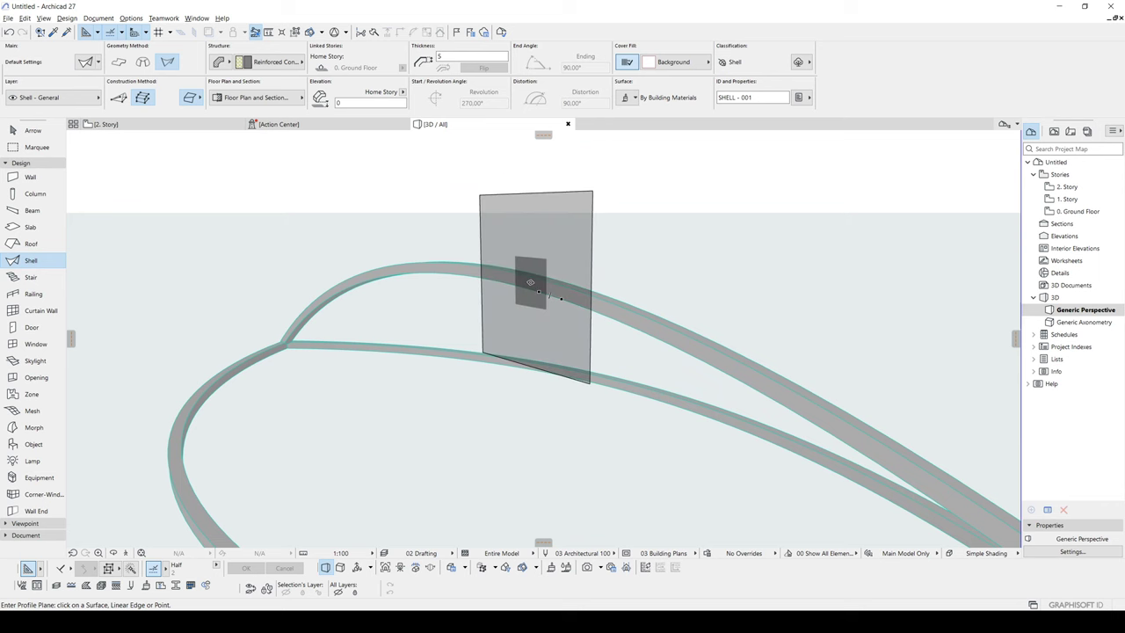
pyautogui.keyDown('shift'); pyautogui.moveTo(530, 282); pyautogui.dragTo(522, 291, button='middle'); pyautogui.keyUp('shift')
pyautogui.scroll(-5, 522, 291)
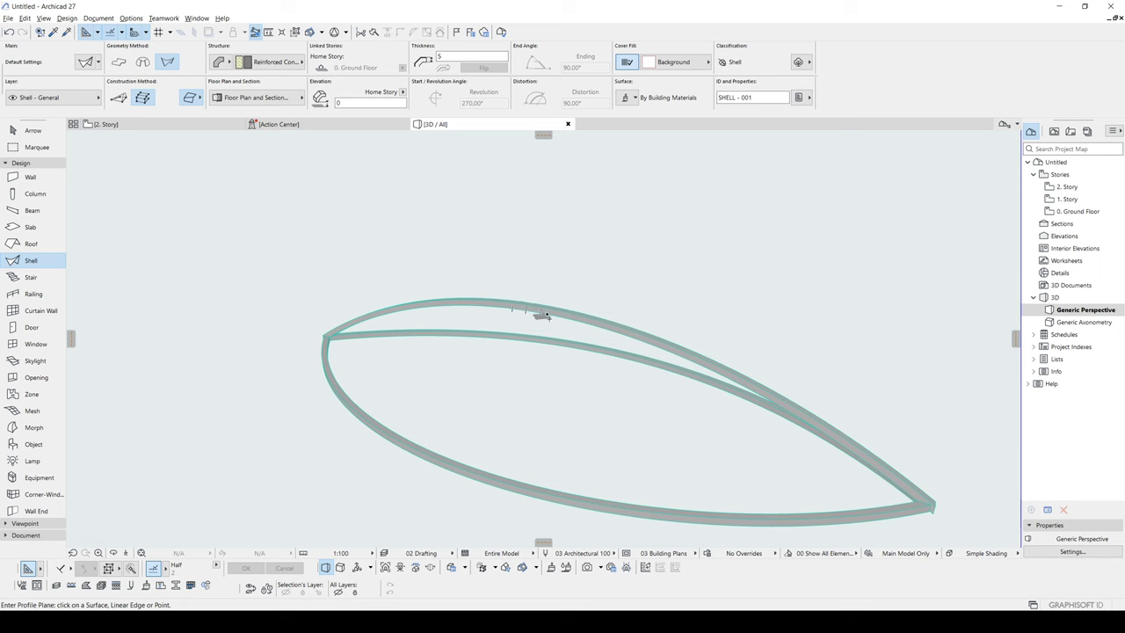
pyautogui.keyDown('shift'); pyautogui.moveTo(545, 314); pyautogui.dragTo(632, 403, button='middle'); pyautogui.keyUp('shift')
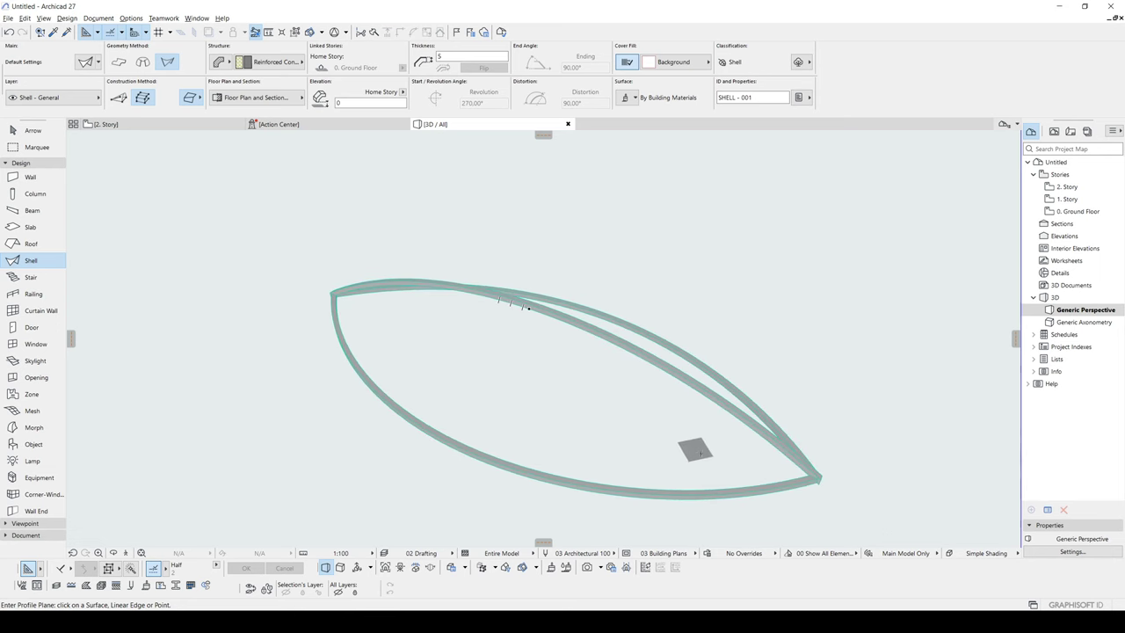
pyautogui.scroll(3, 701, 454)
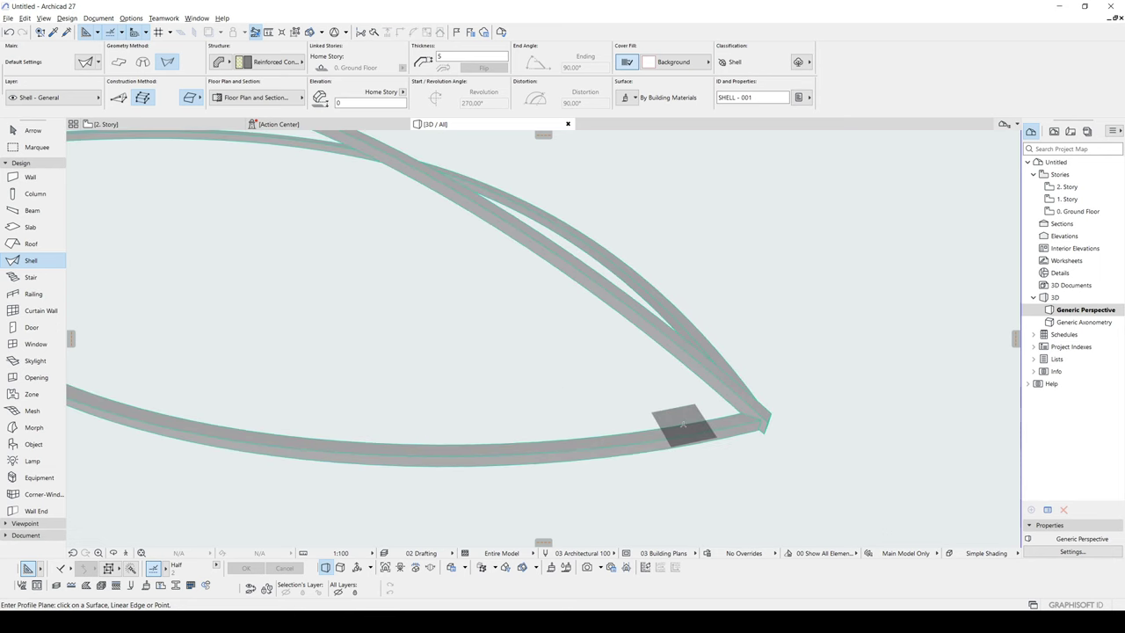
pyautogui.scroll(1, 683, 424)
pyautogui.click(698, 426)
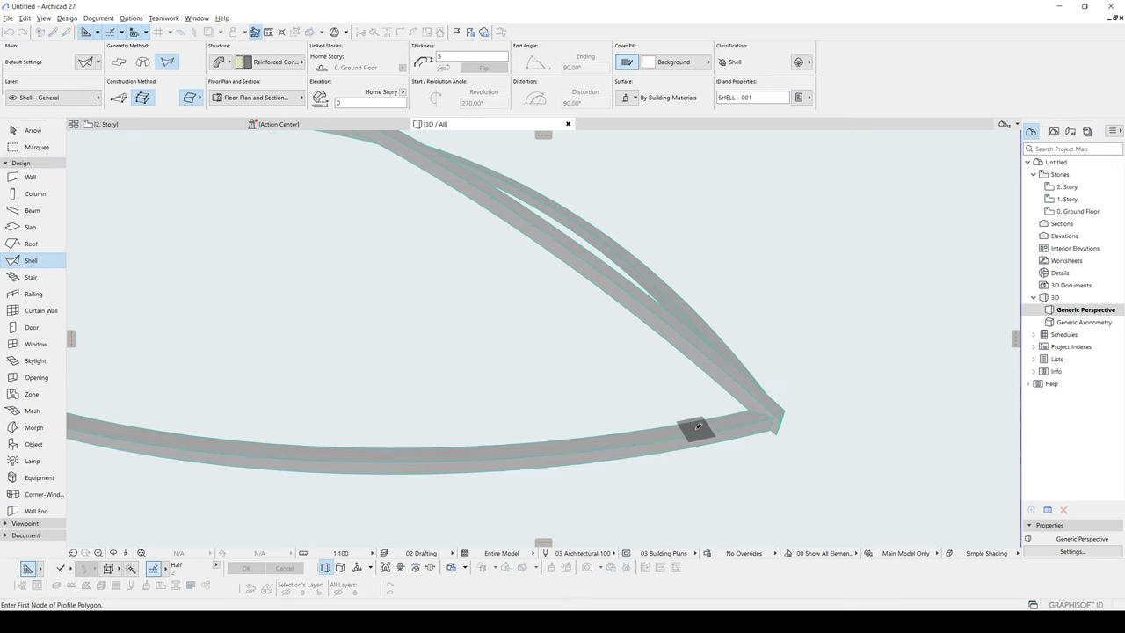
# Step: Trace the near curved edge beam from tip to tip as a three-point arc, chord about 1617 cm, and finish the first profile
pyautogui.scroll(-2, 645, 432)
pyautogui.keyDown('shift'); pyautogui.moveTo(628, 430); pyautogui.dragTo(668, 425, button='middle'); pyautogui.keyUp('shift')
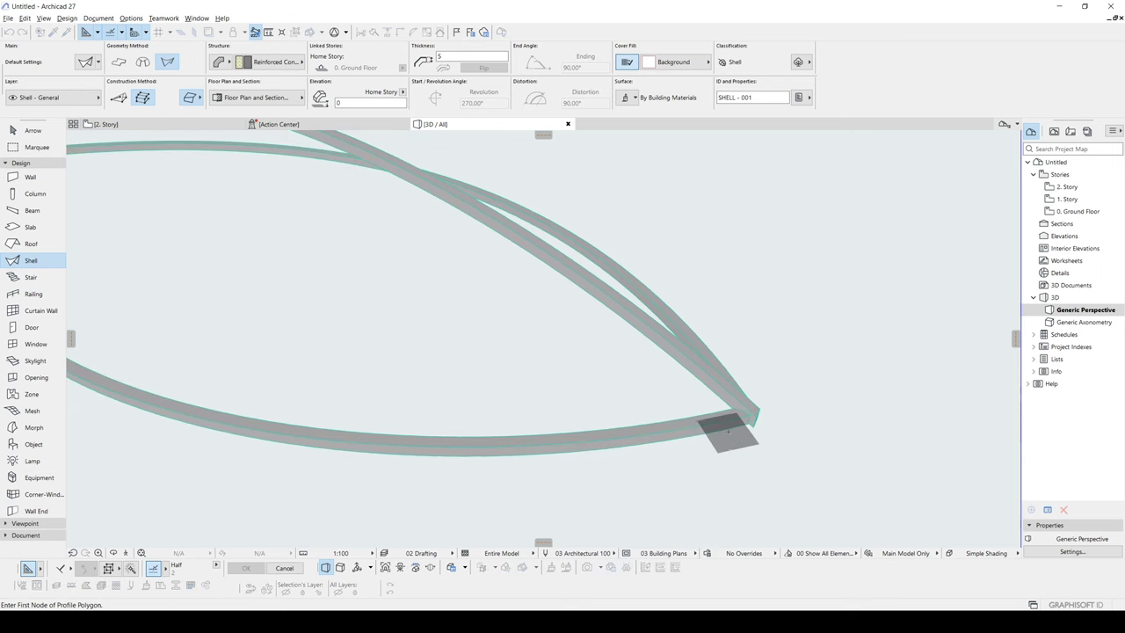
pyautogui.keyDown('shift'); pyautogui.moveTo(756, 410); pyautogui.dragTo(690, 470, button='middle'); pyautogui.keyUp('shift')
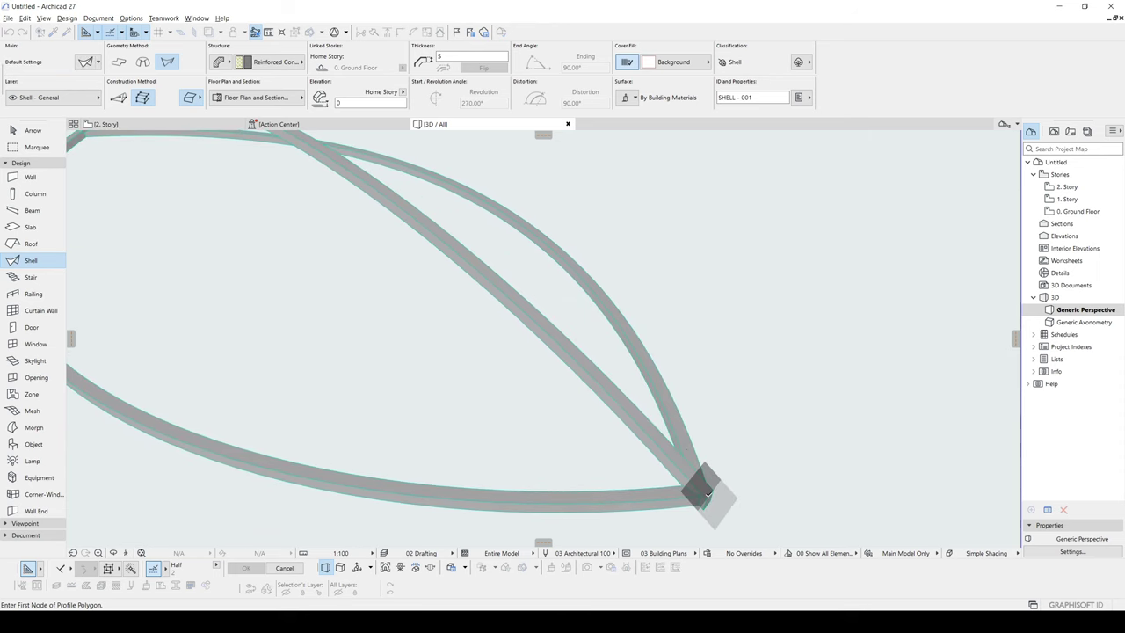
pyautogui.click(709, 494)
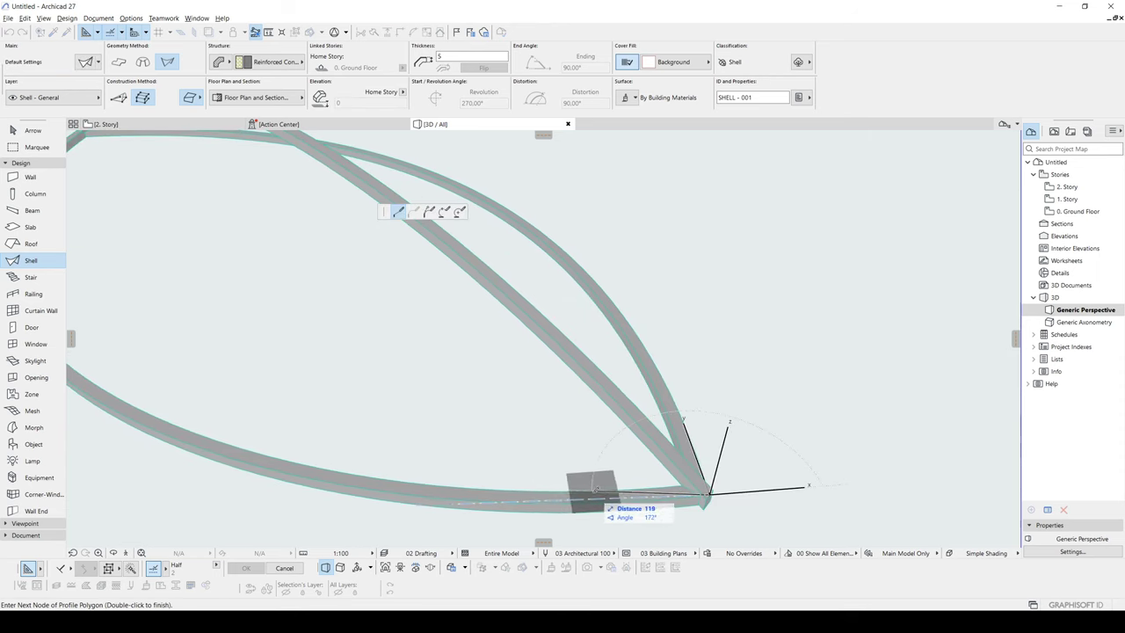
pyautogui.keyDown('shift'); pyautogui.moveTo(562, 494); pyautogui.dragTo(588, 448, button='middle'); pyautogui.keyUp('shift')
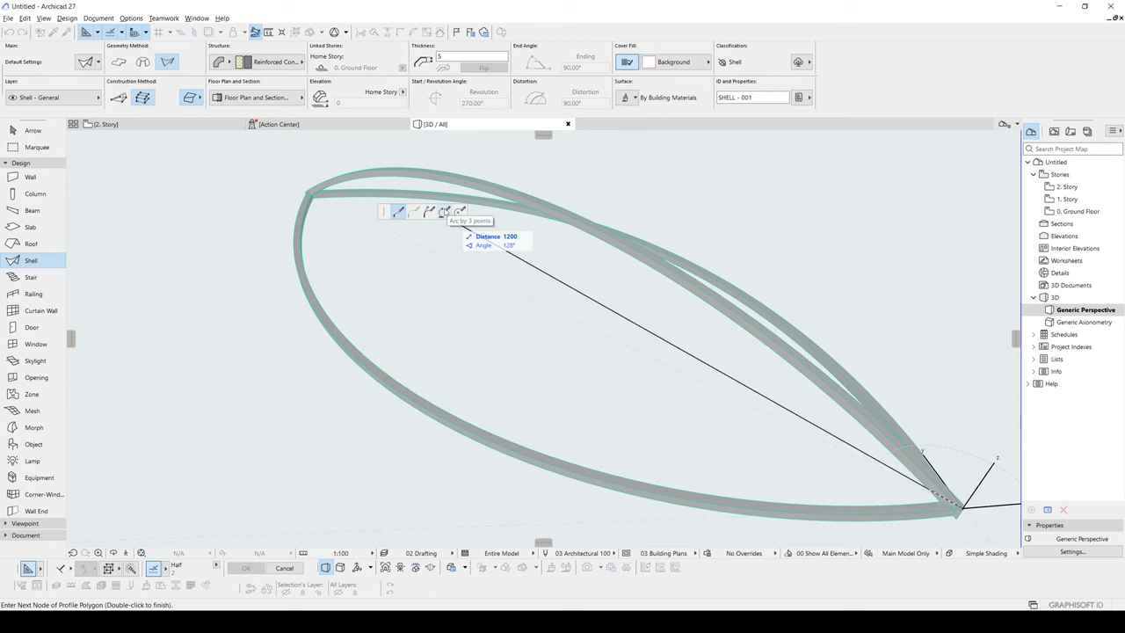
pyautogui.click(444, 212)
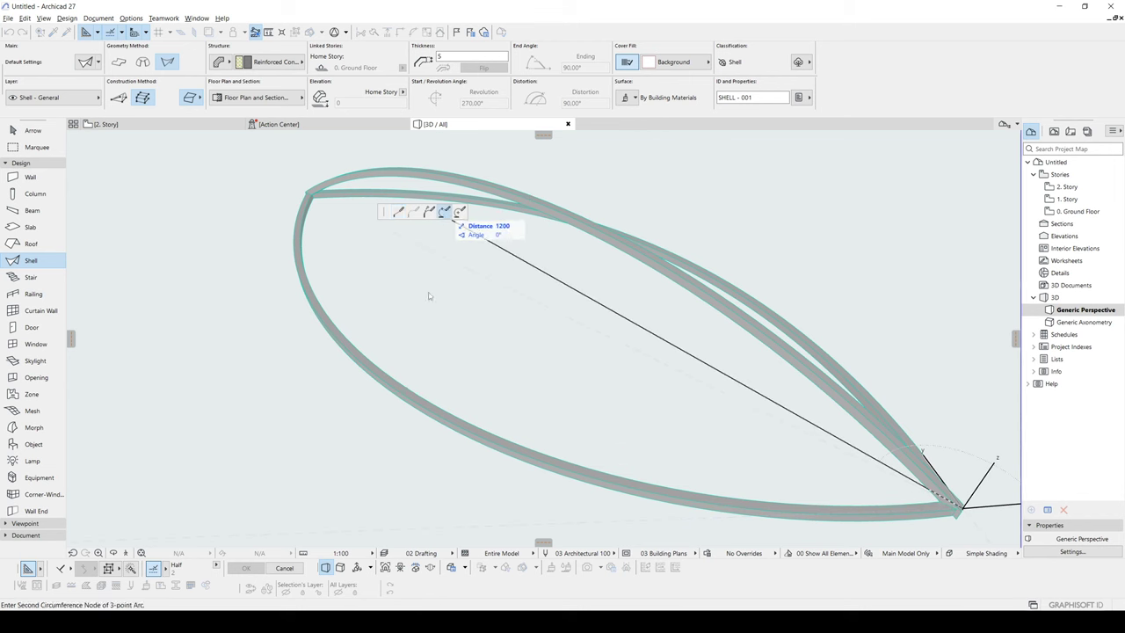
pyautogui.click(398, 389)
pyautogui.click(309, 189)
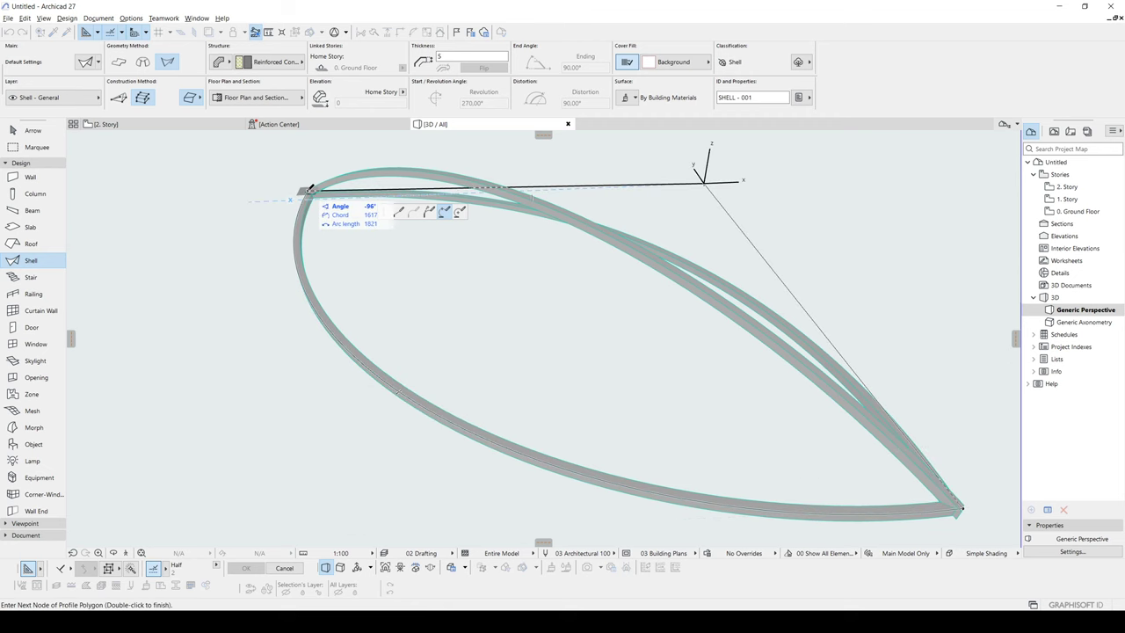
pyautogui.click(309, 190)
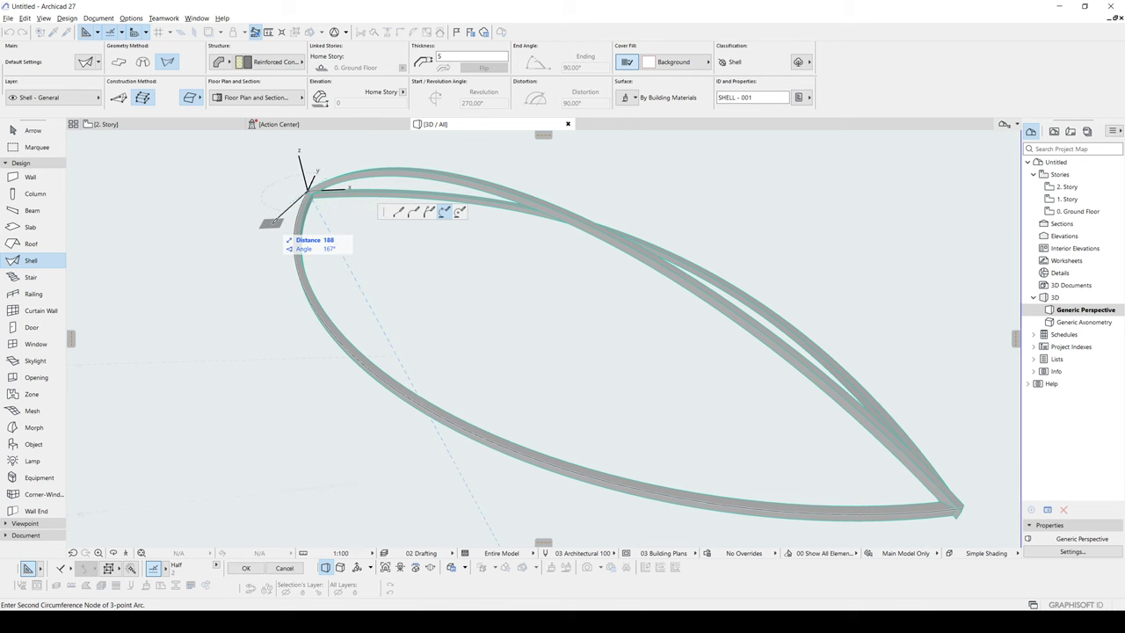
pyautogui.scroll(4, 299, 204)
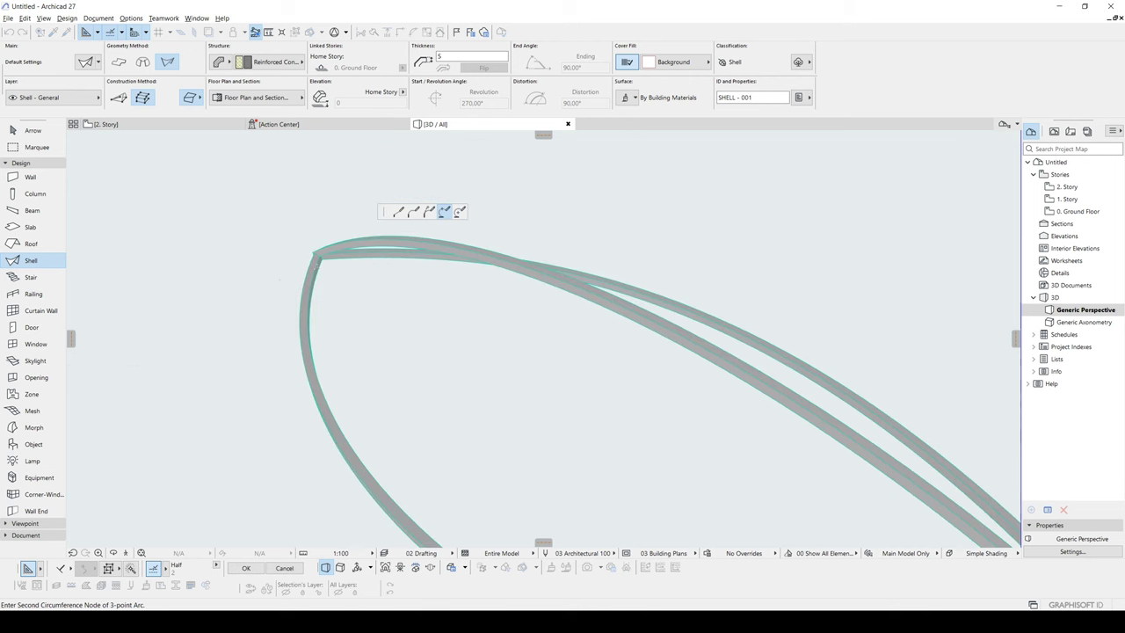
pyautogui.scroll(1, 314, 250)
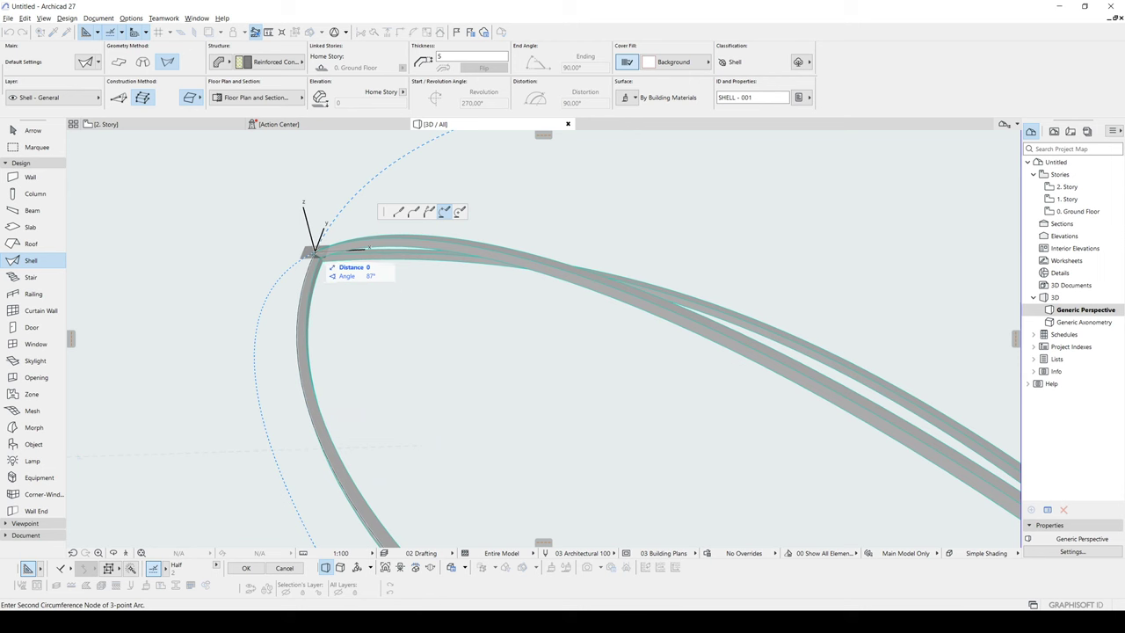
pyautogui.click(314, 252)
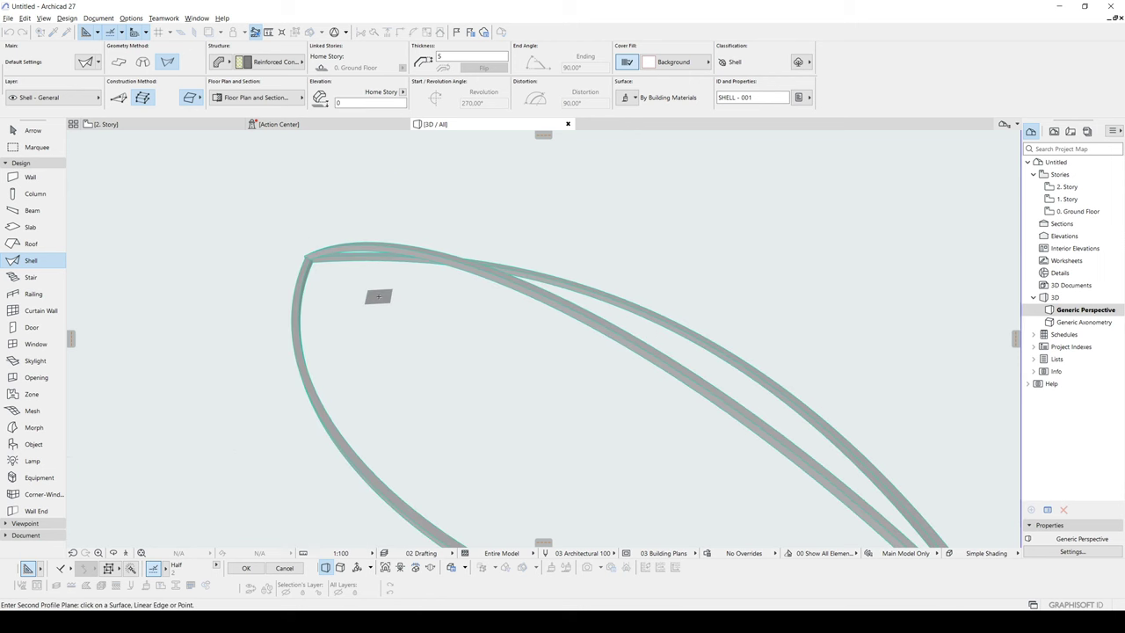
# Step: Place the shell's second profile plane on the vertical side face of the arched ridge beam
pyautogui.moveTo(597, 337)
pyautogui.keyDown('shift'); pyautogui.mouseDown(button='middle')
pyautogui.moveTo(650, 296)
pyautogui.moveTo(497, 283)
pyautogui.mouseUp(button='middle'); pyautogui.keyUp('shift')
pyautogui.click(485, 264)
pyautogui.scroll(-3, 481, 312)
pyautogui.keyDown('shift'); pyautogui.moveTo(531, 325); pyautogui.dragTo(623, 343, button='middle'); pyautogui.keyUp('shift')
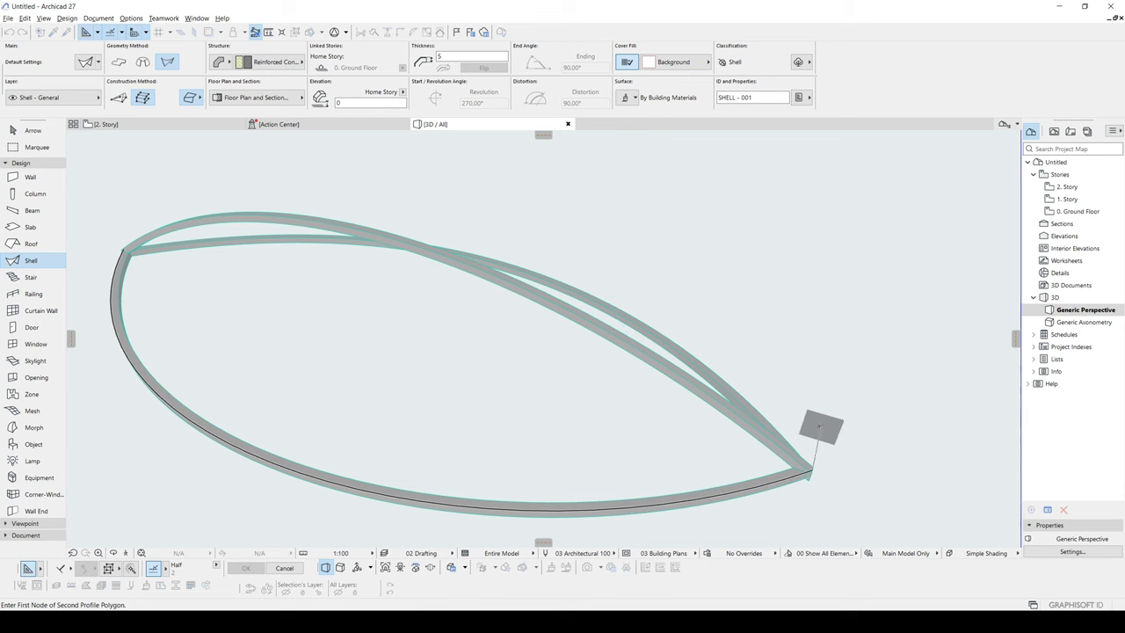
pyautogui.keyDown('shift'); pyautogui.moveTo(829, 408); pyautogui.dragTo(764, 396, button='middle'); pyautogui.keyUp('shift')
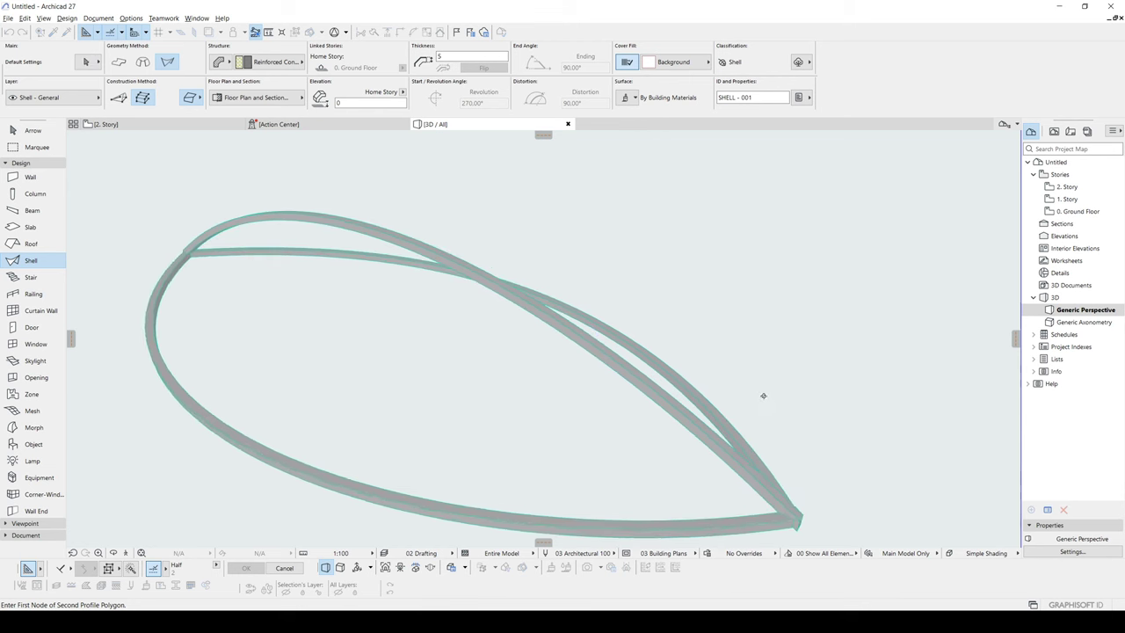
# Step: Trace the arched ridge beam from tip to tip as a three-point arc, chord about 1617 cm, and complete the ruled shell
pyautogui.click(800, 514)
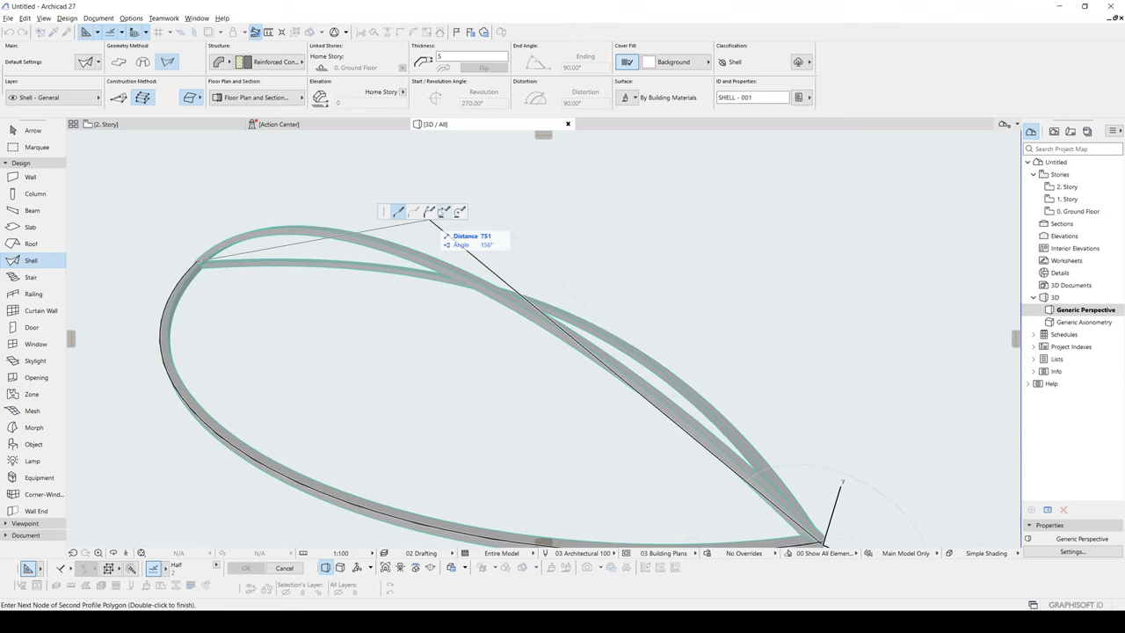
pyautogui.click(443, 212)
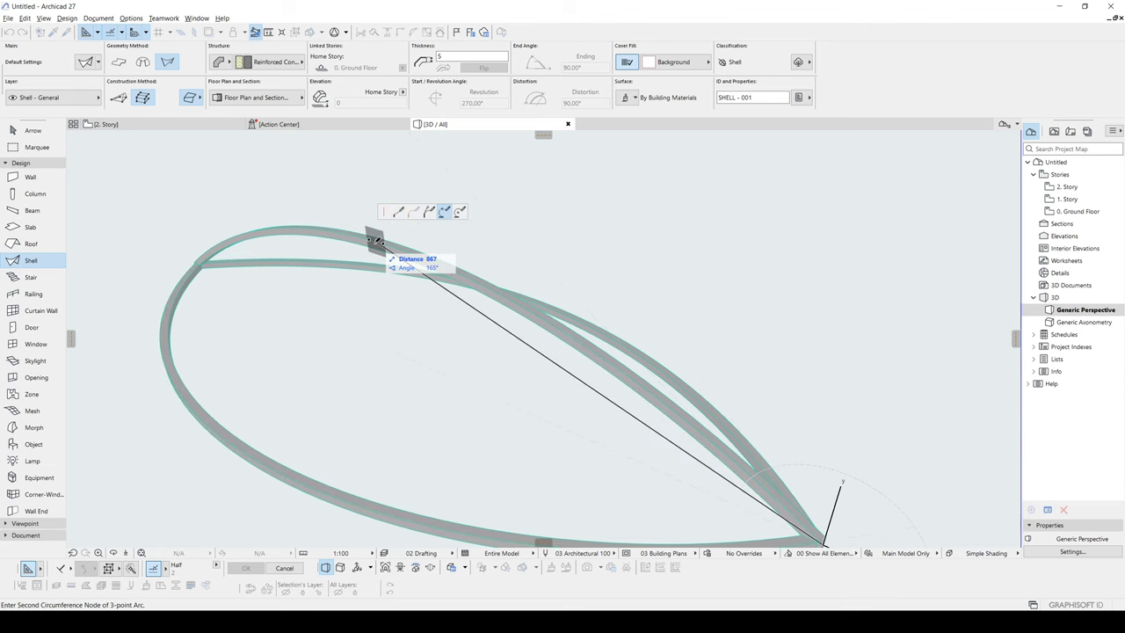
pyautogui.click(377, 241)
pyautogui.keyDown('shift'); pyautogui.moveTo(246, 242); pyautogui.dragTo(225, 296, button='middle'); pyautogui.keyUp('shift')
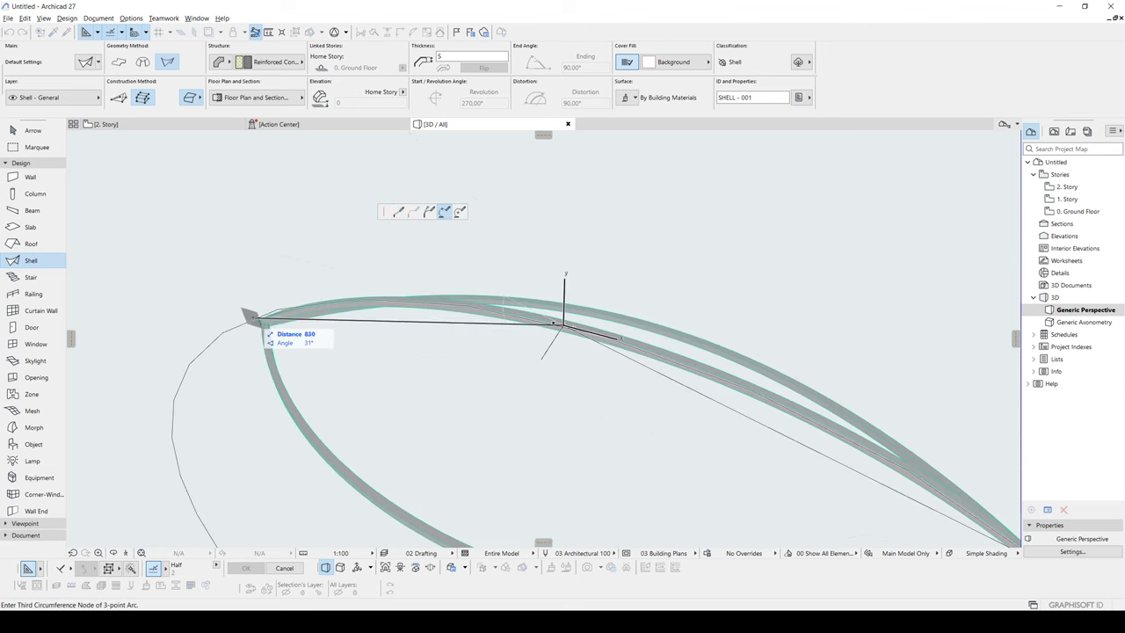
pyautogui.click(261, 320)
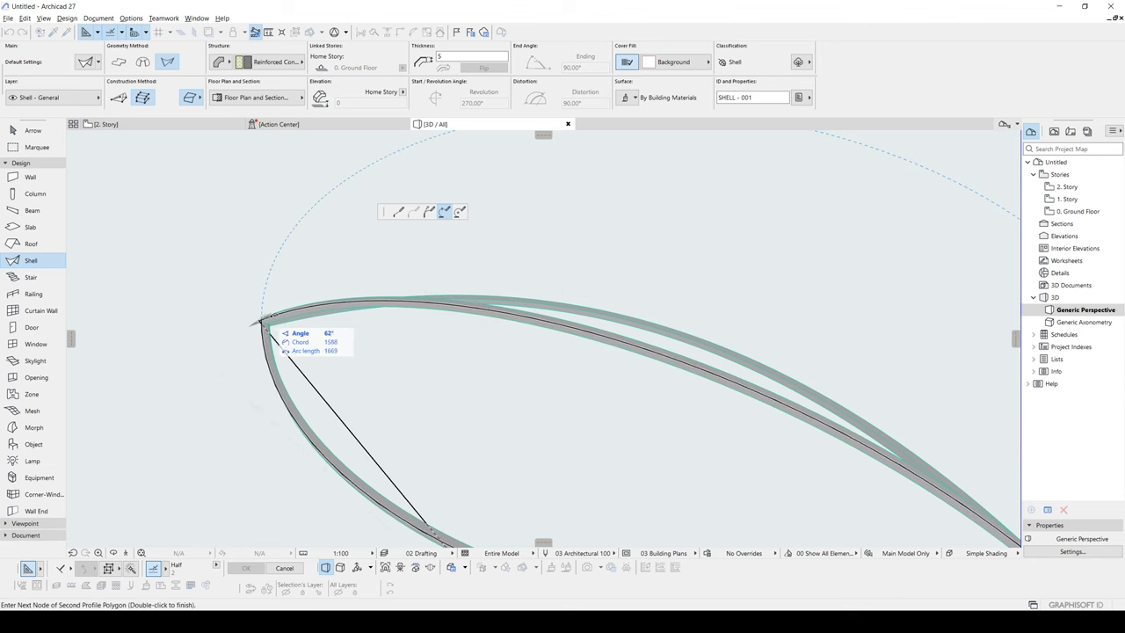
pyautogui.scroll(-2, 556, 339)
pyautogui.keyDown('shift'); pyautogui.moveTo(556, 340); pyautogui.dragTo(595, 261, button='middle'); pyautogui.keyUp('shift')
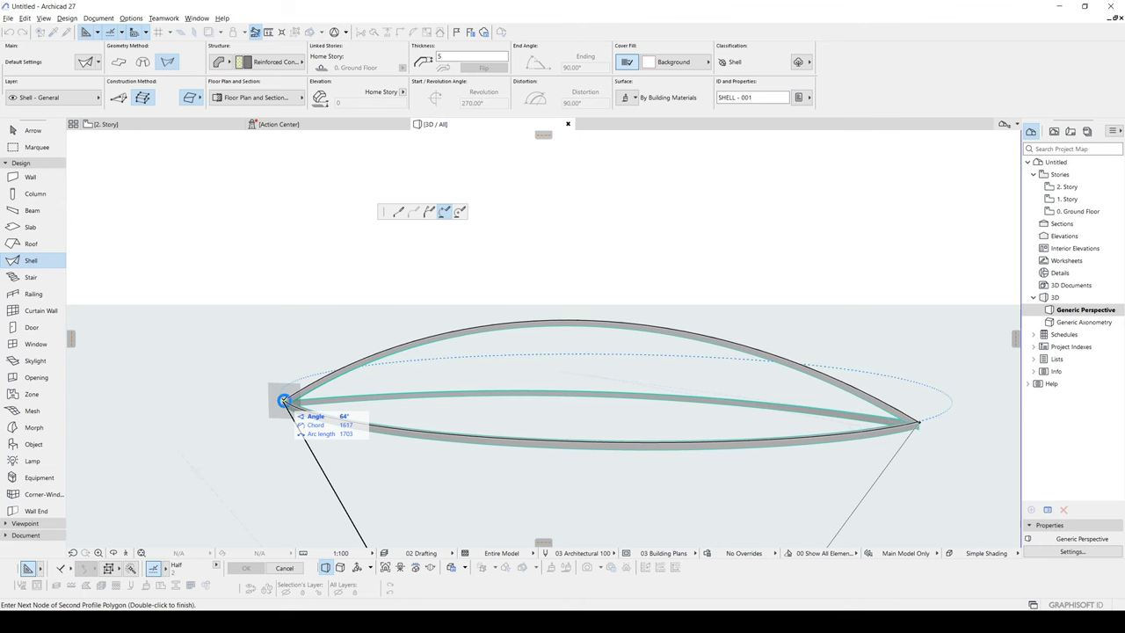
pyautogui.doubleClick(283, 401)
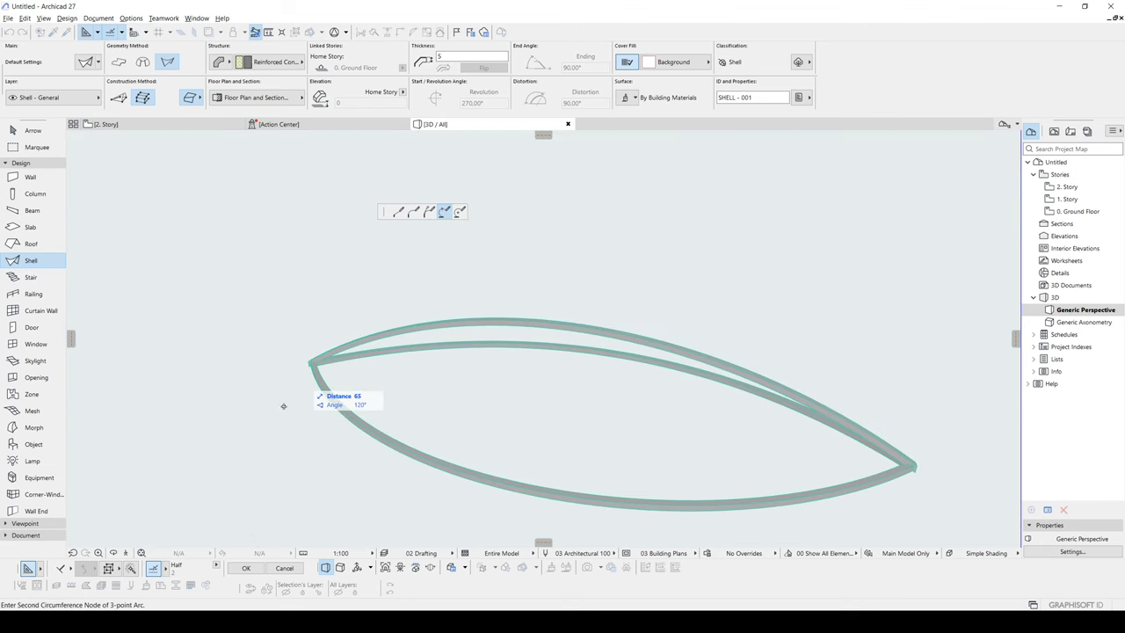
pyautogui.scroll(3, 297, 356)
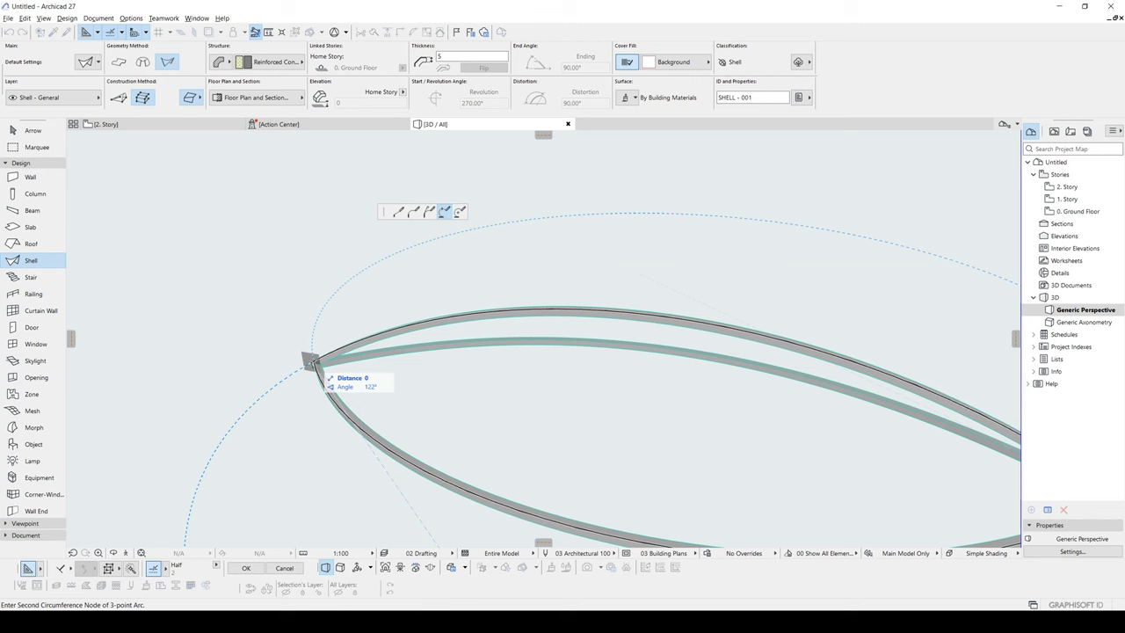
pyautogui.click(314, 363)
pyautogui.scroll(-5, 312, 360)
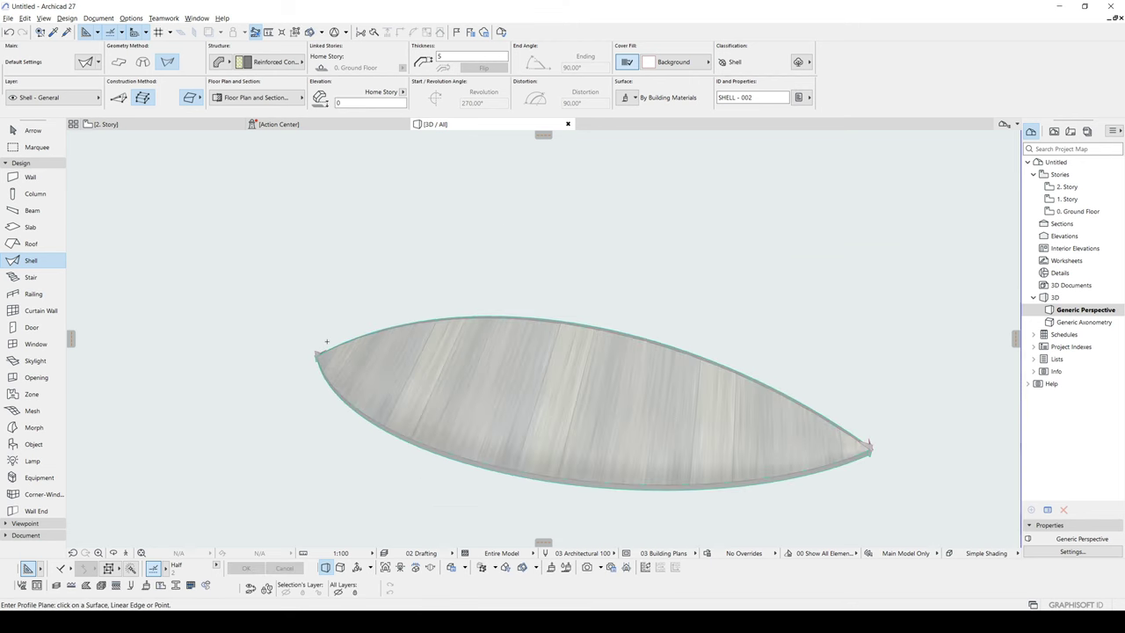
pyautogui.keyDown('shift'); pyautogui.moveTo(404, 358); pyautogui.dragTo(668, 415, button='middle'); pyautogui.keyUp('shift')
pyautogui.press('Escape')
# Step: Select the new shell and shift its ridge-side profile slightly sideways at the leaf tip, across the end of the arched ridge beam
pyautogui.keyDown('shift'); pyautogui.moveTo(588, 410); pyautogui.dragTo(336, 488, button='middle'); pyautogui.keyUp('shift')
pyautogui.click(615, 426)
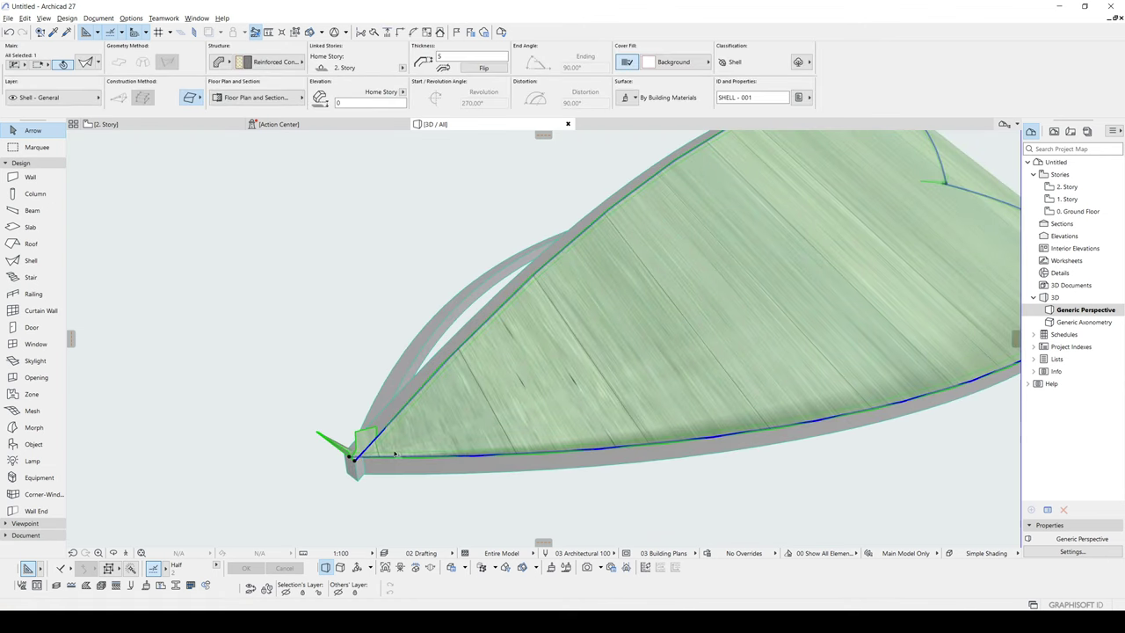
pyautogui.keyDown('shift'); pyautogui.moveTo(431, 330); pyautogui.dragTo(613, 440, button='middle'); pyautogui.keyUp('shift')
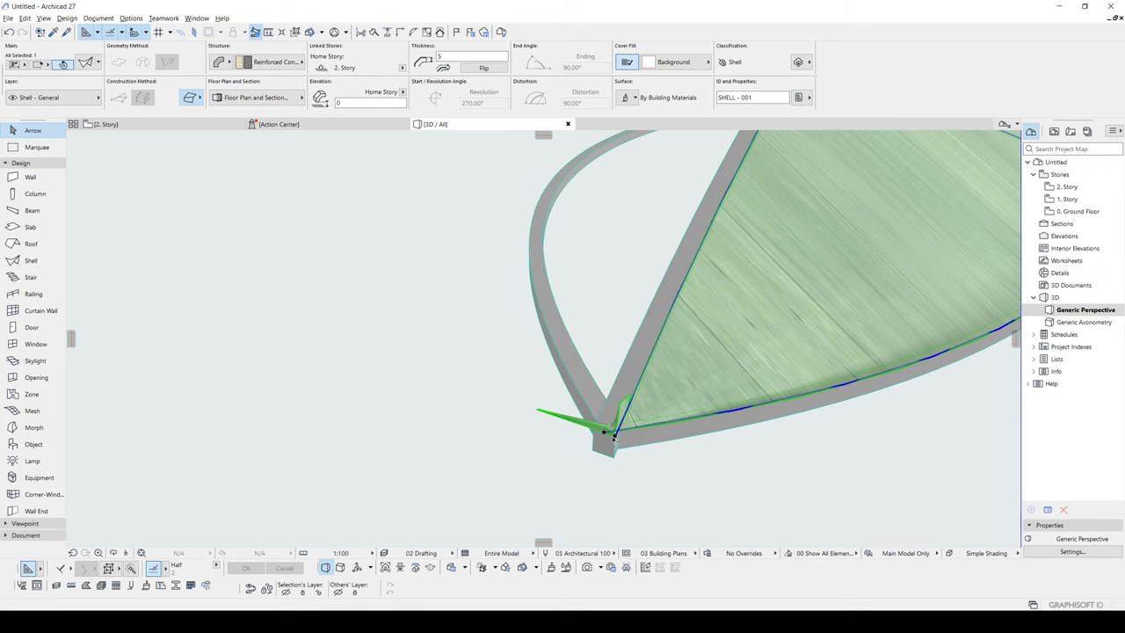
pyautogui.click(615, 437)
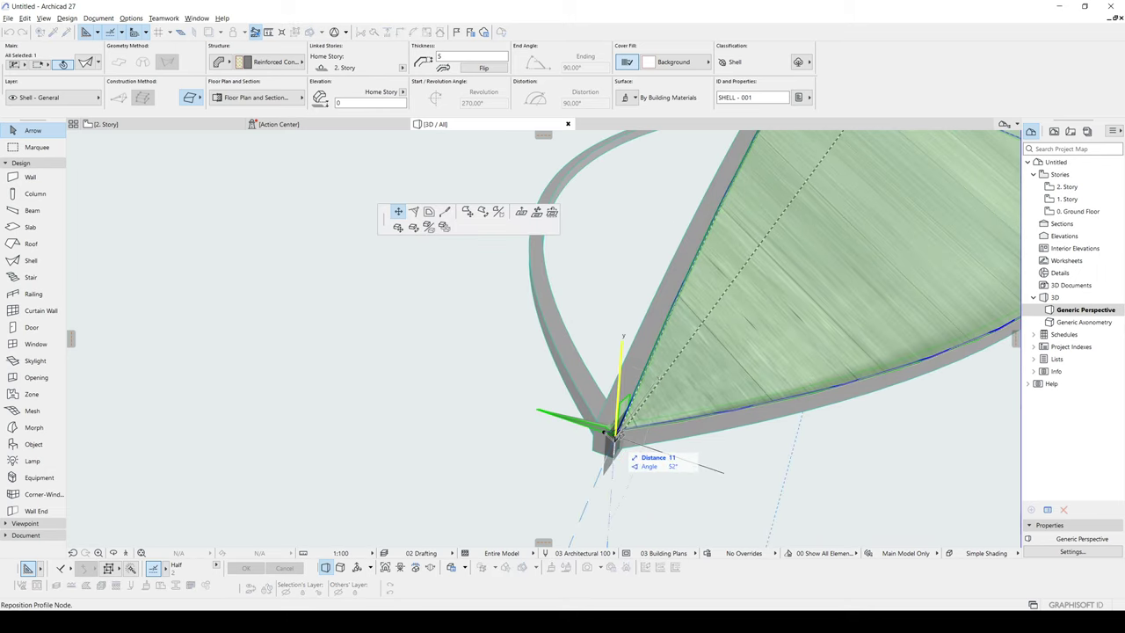
pyautogui.click(537, 213)
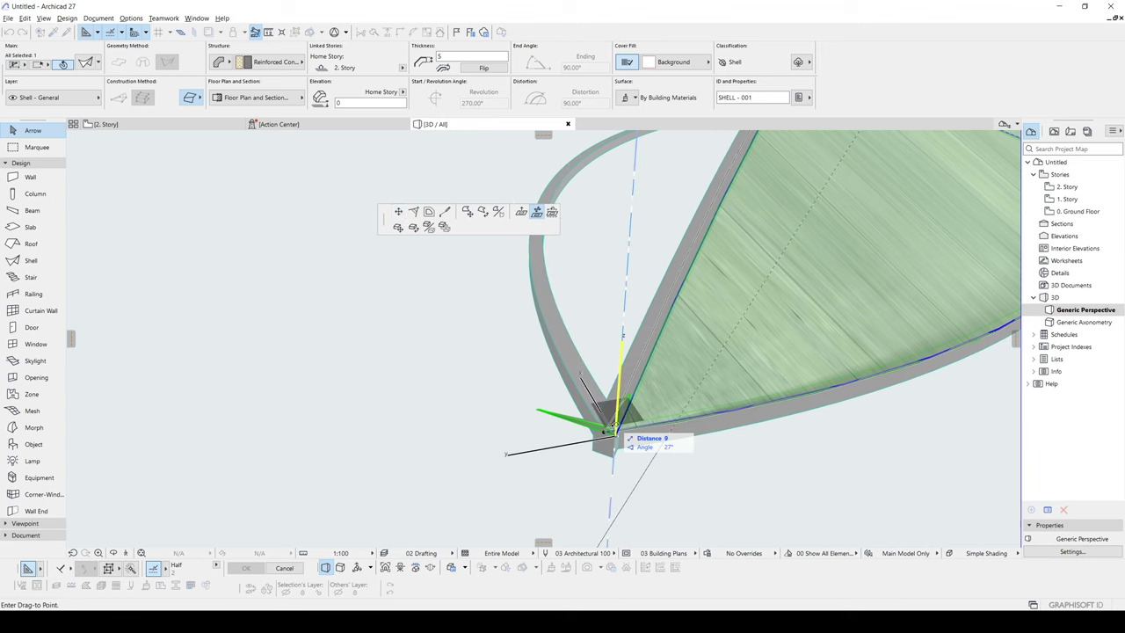
pyautogui.click(589, 430)
pyautogui.scroll(-2, 583, 422)
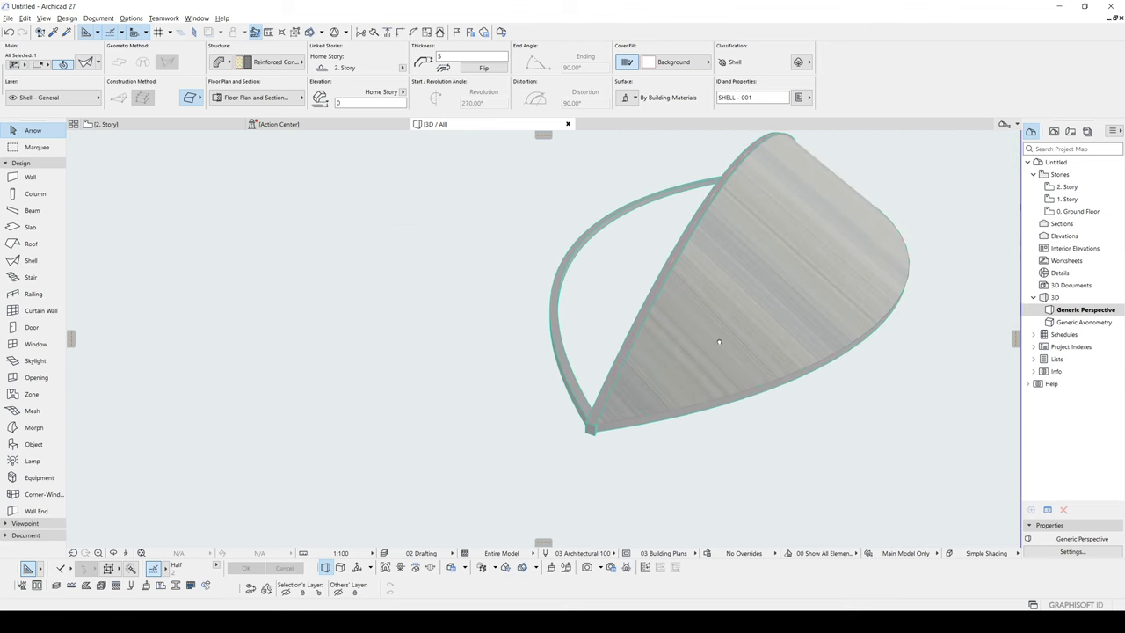
pyautogui.keyDown('shift'); pyautogui.moveTo(721, 344); pyautogui.dragTo(232, 331, button='middle'); pyautogui.keyUp('shift')
pyautogui.click(553, 361)
pyautogui.moveTo(553, 361)
pyautogui.keyDown('shift'); pyautogui.mouseDown(button='middle')
pyautogui.moveTo(493, 377)
pyautogui.moveTo(553, 374)
pyautogui.mouseUp(button='middle'); pyautogui.keyUp('shift')
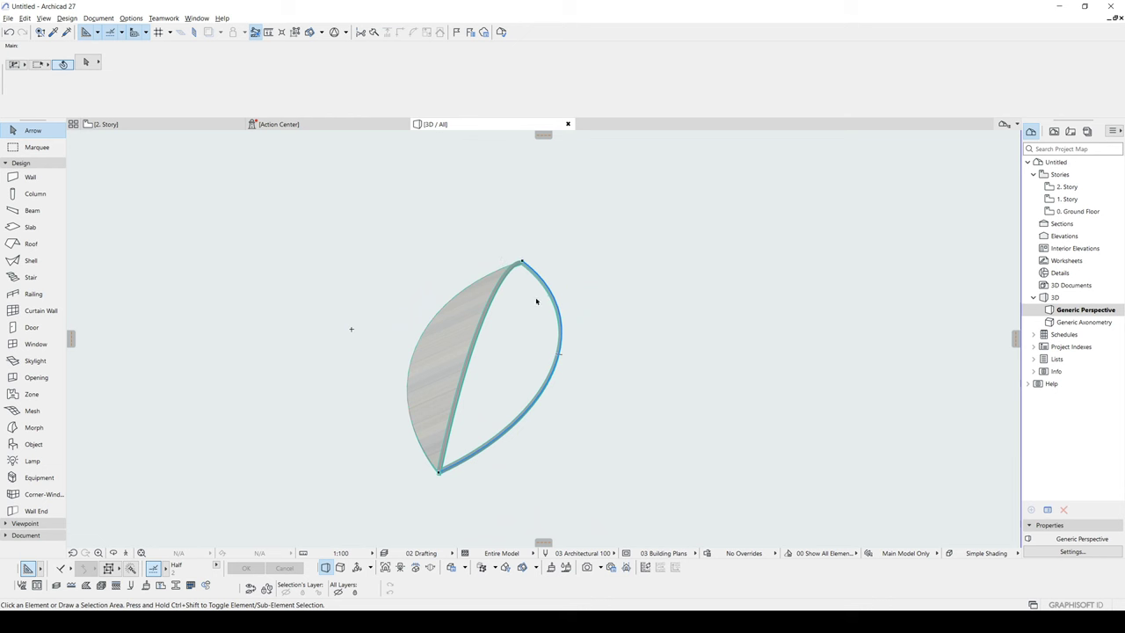
# Step: Create a blank new complex profile in the Profile Manager instead of duplicating the brick wall profile
pyautogui.click(131, 19)
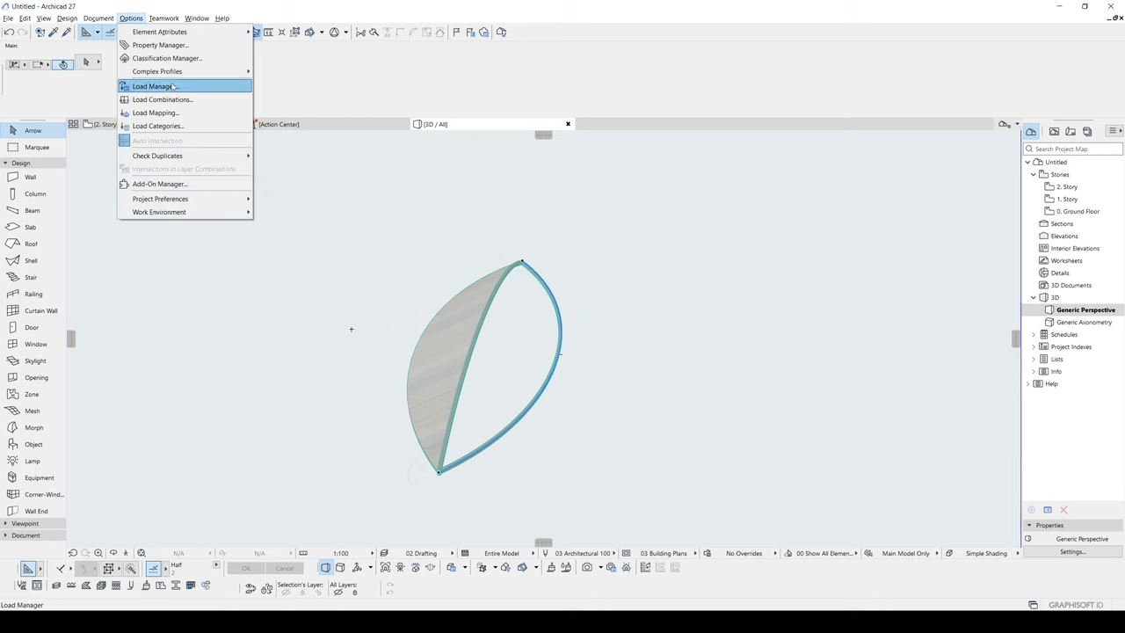
pyautogui.moveTo(185, 74)
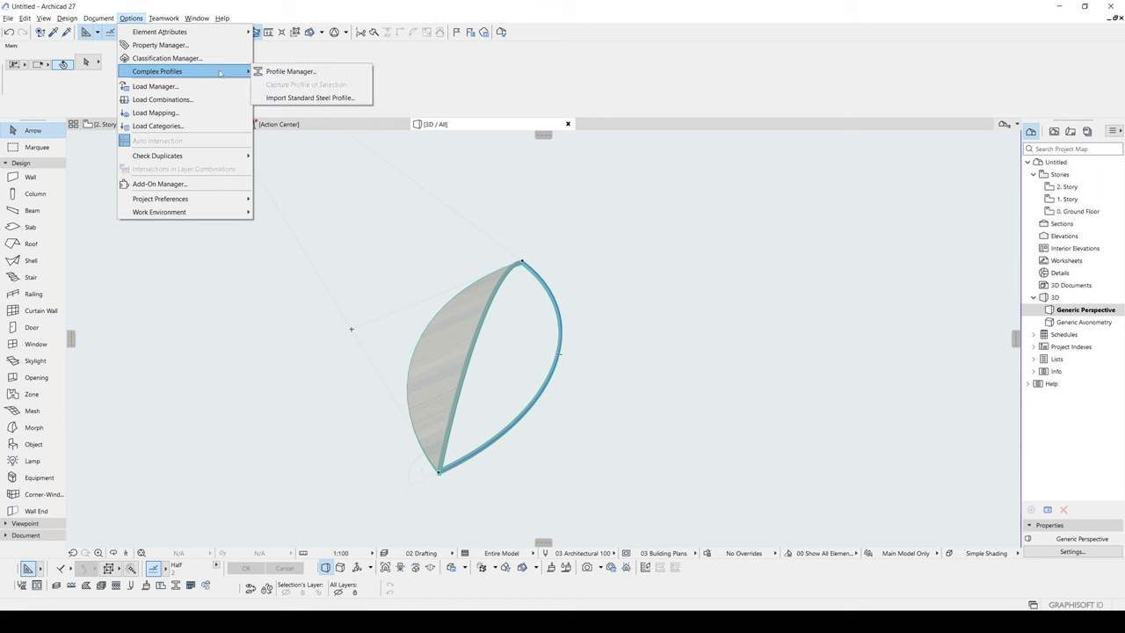
pyautogui.click(284, 72)
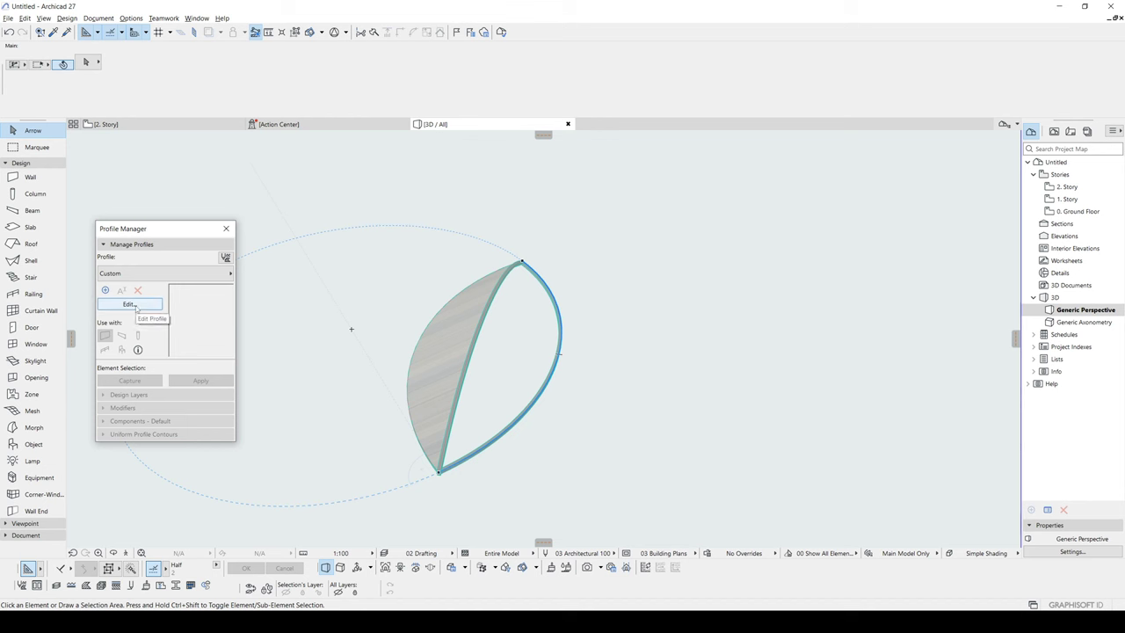
pyautogui.click(105, 291)
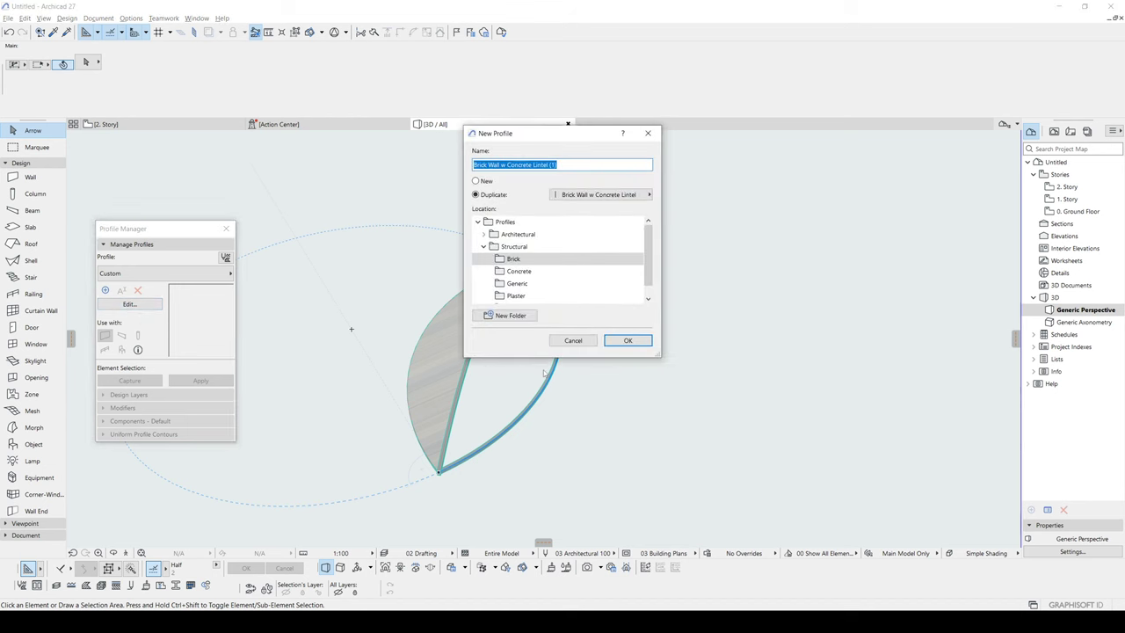
pyautogui.click(488, 183)
pyautogui.click(627, 341)
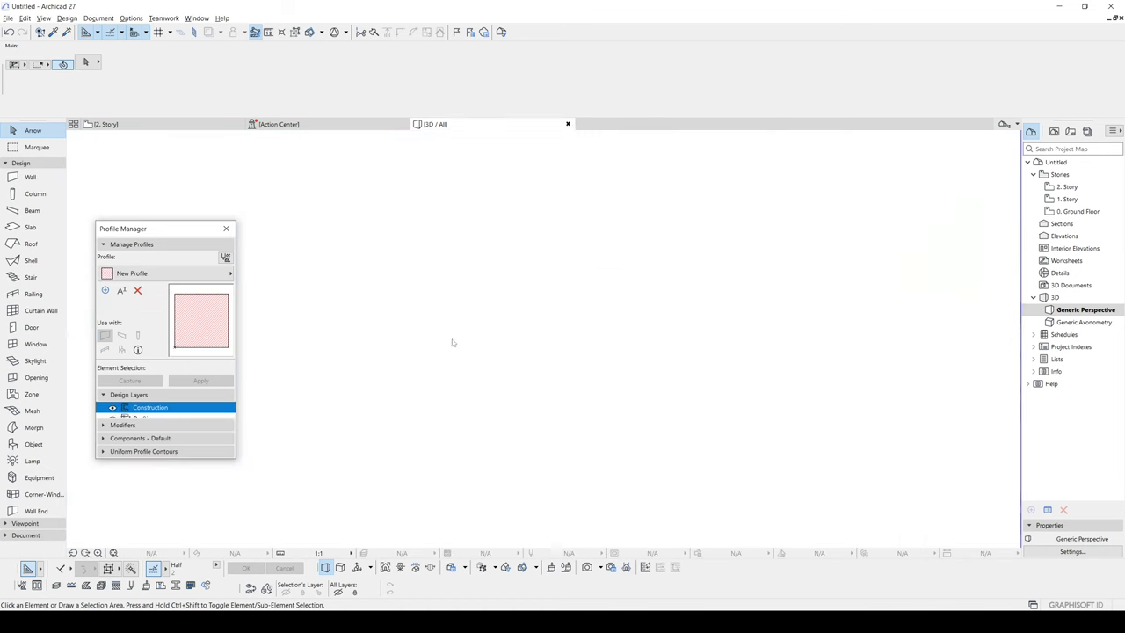
# Step: Clear the default square fill from the new profile drawing
pyautogui.scroll(-4, 495, 351)
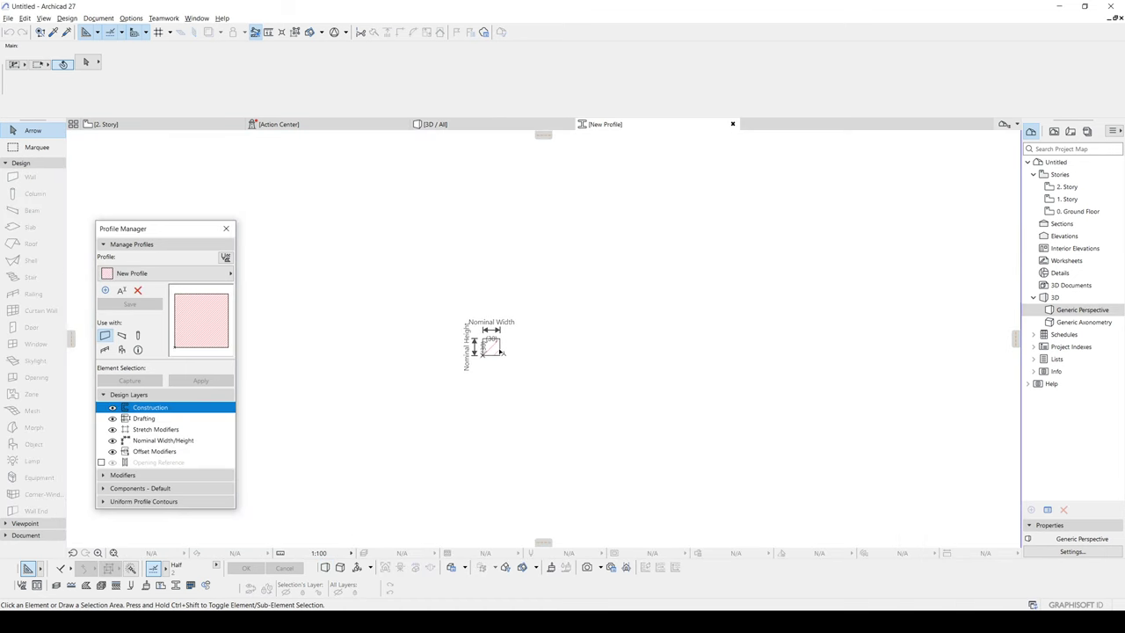
pyautogui.press('l')
pyautogui.scroll(-3, 500, 351)
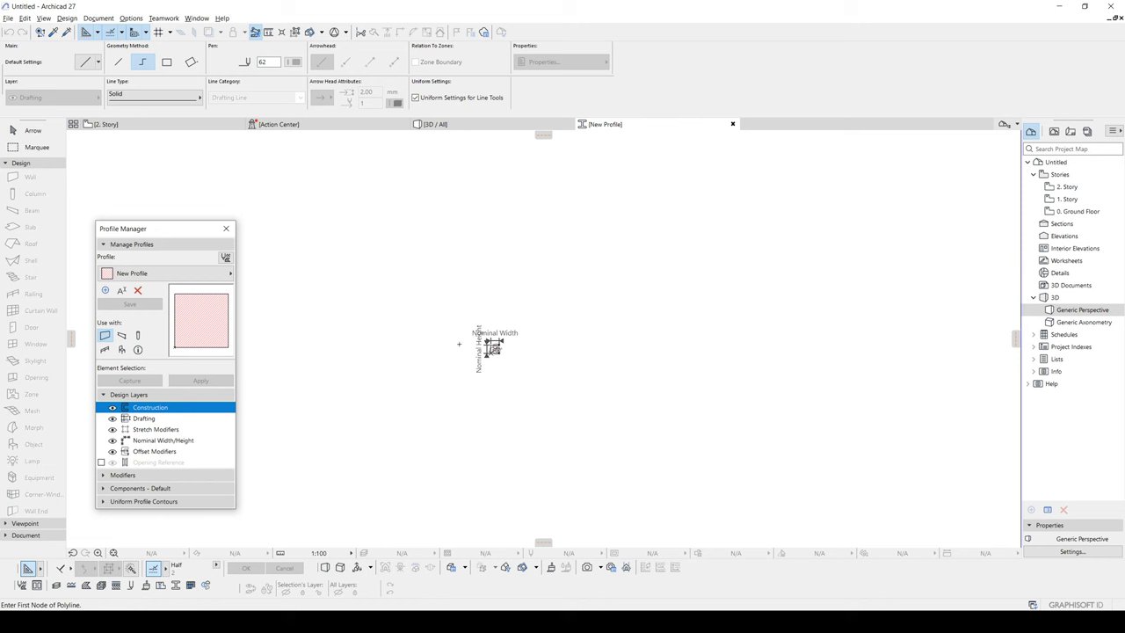
pyautogui.press('Escape')
pyautogui.moveTo(543, 387); pyautogui.dragTo(465, 322)
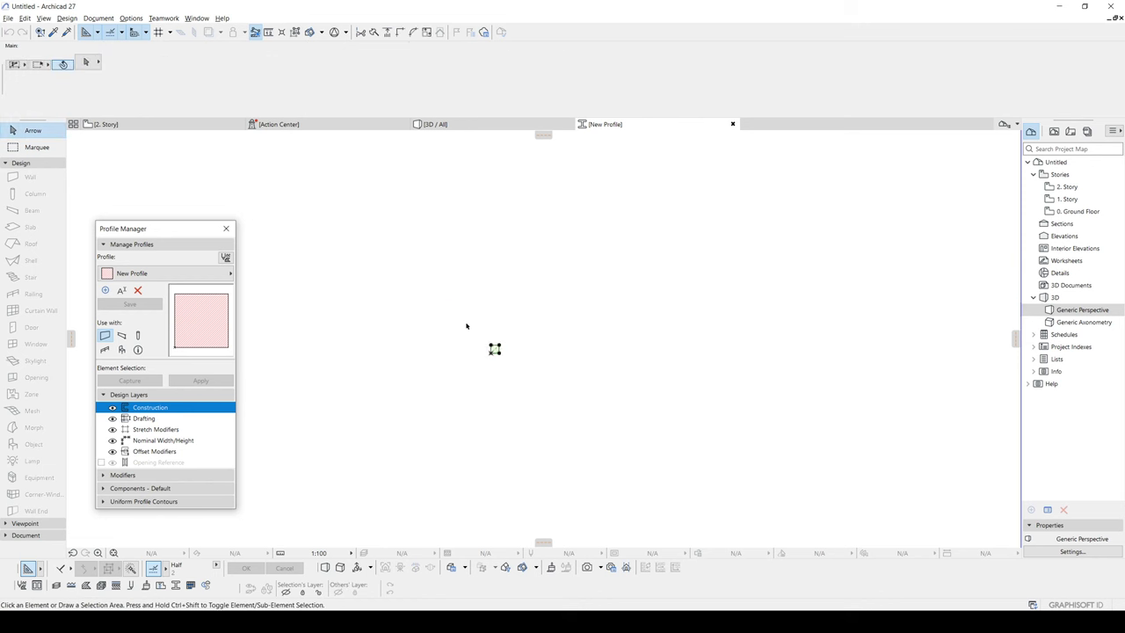
pyautogui.press('l')
pyautogui.click(493, 354)
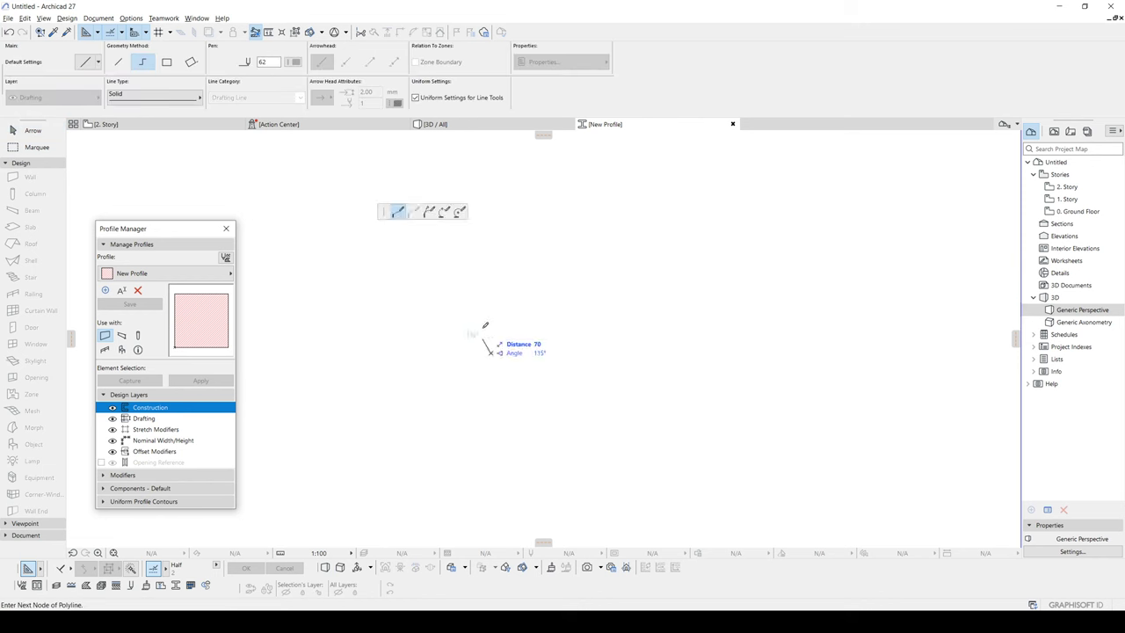
pyautogui.press('Escape')
pyautogui.click(608, 447)
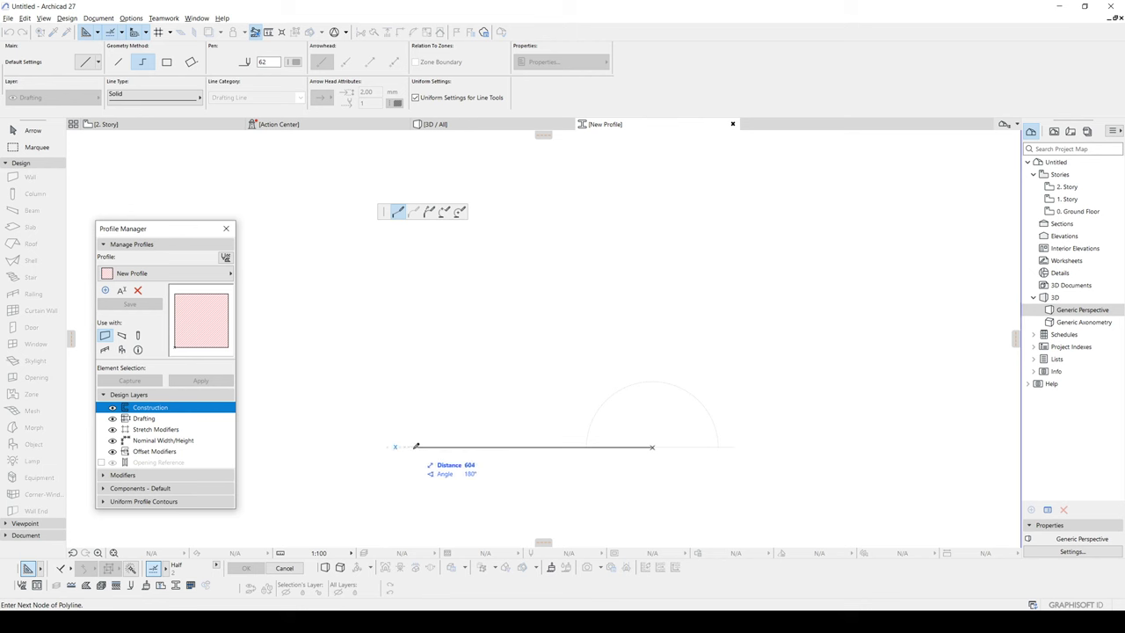
pyautogui.doubleClick(415, 447)
pyautogui.click(33, 130)
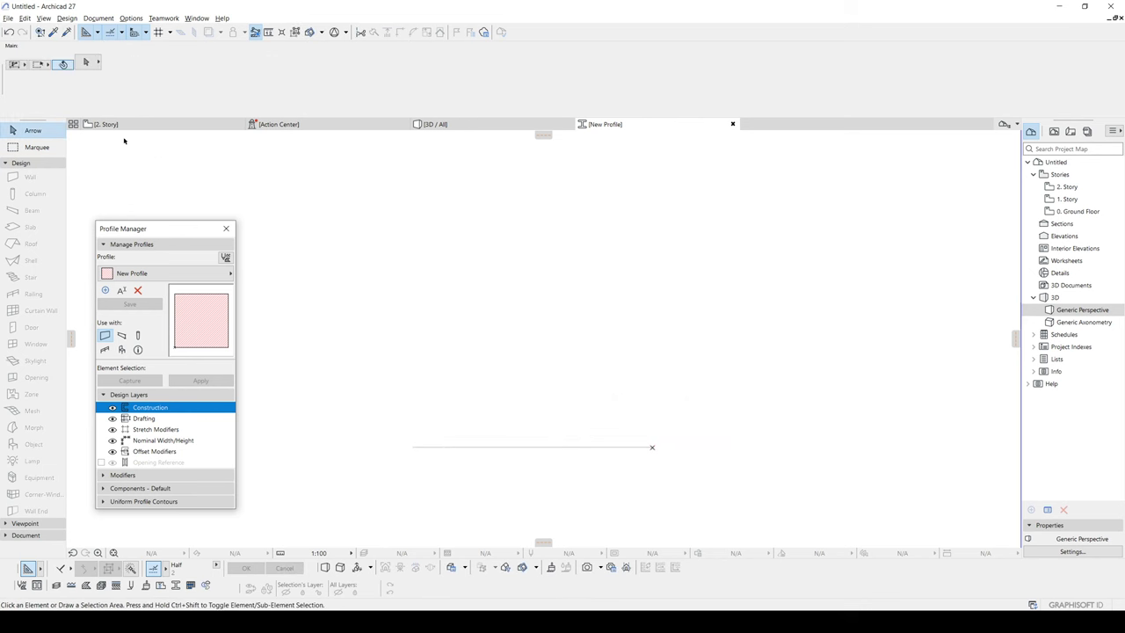
# Step: On the ground floor plan, measure from the dashed roof outline of the tilted suite leaf to the leaf's centreline
pyautogui.doubleClick(1068, 199)
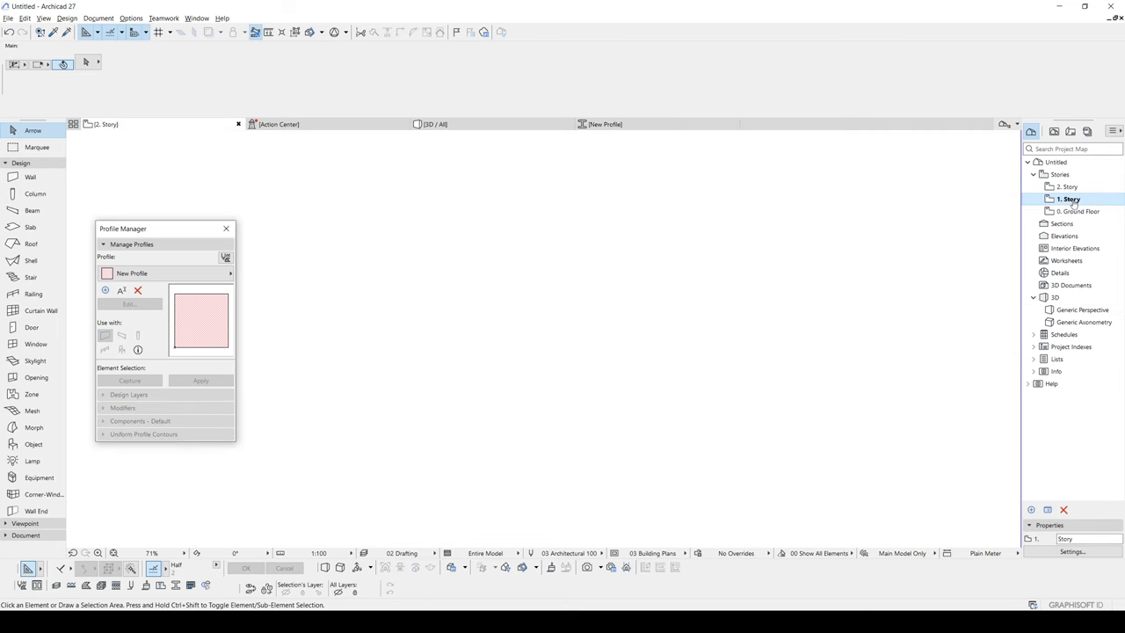
pyautogui.doubleClick(1079, 210)
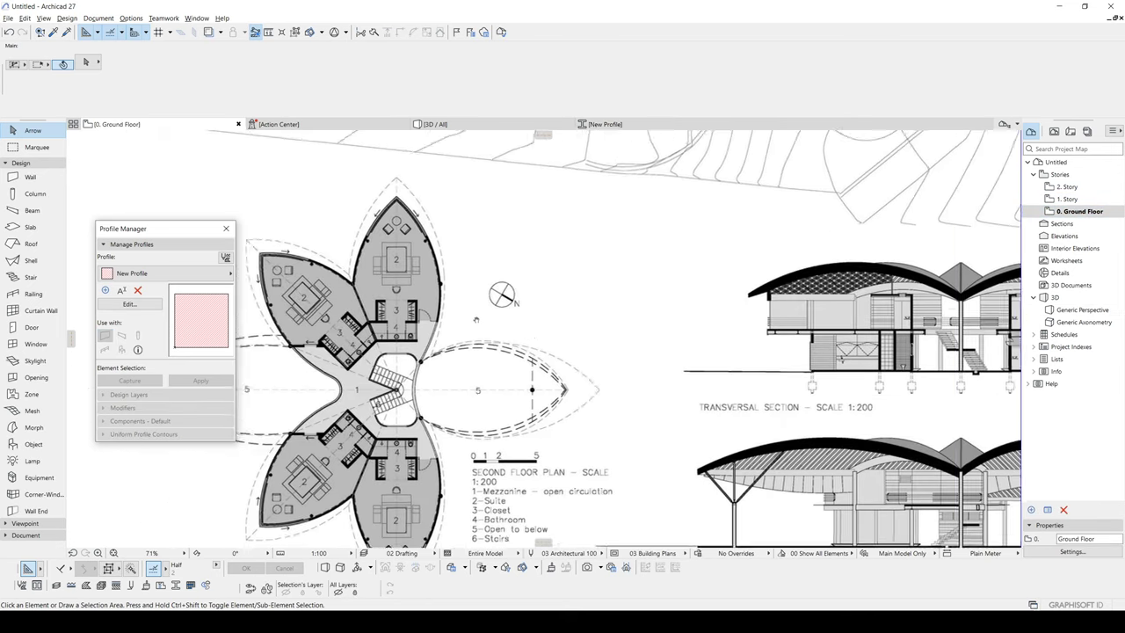
pyautogui.moveTo(476, 319); pyautogui.dragTo(540, 341, button='middle')
pyautogui.press('m')
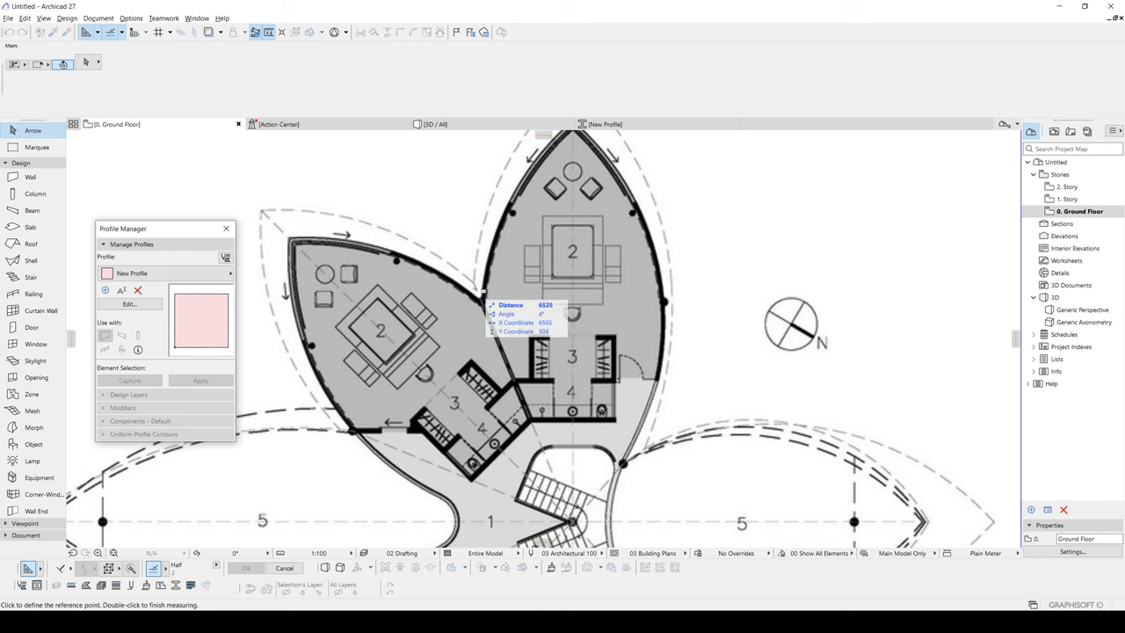
pyautogui.click(472, 281)
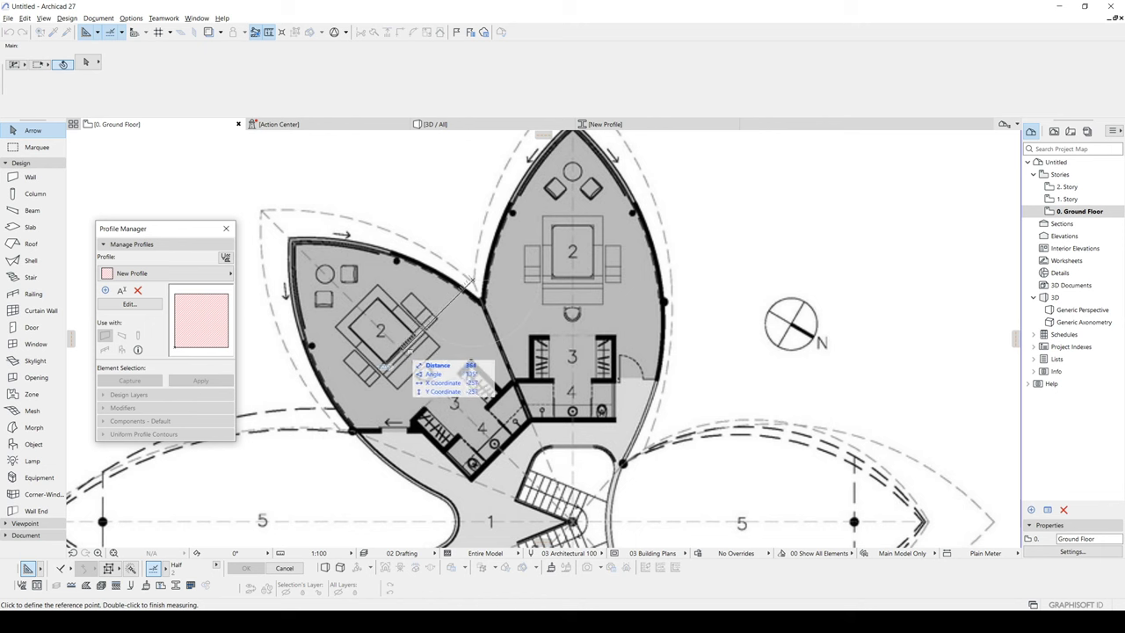
pyautogui.press('Escape')
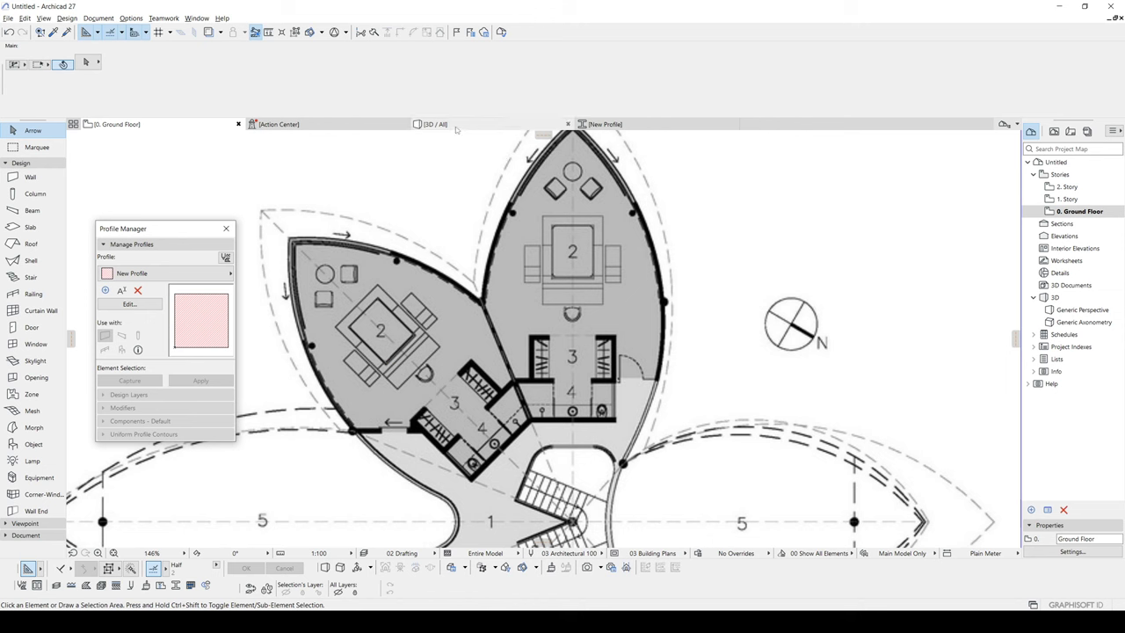
# Step: In the new profile drawing, draw a horizontal line 360 long from the origin towards the negative x side
pyautogui.click(402, 125)
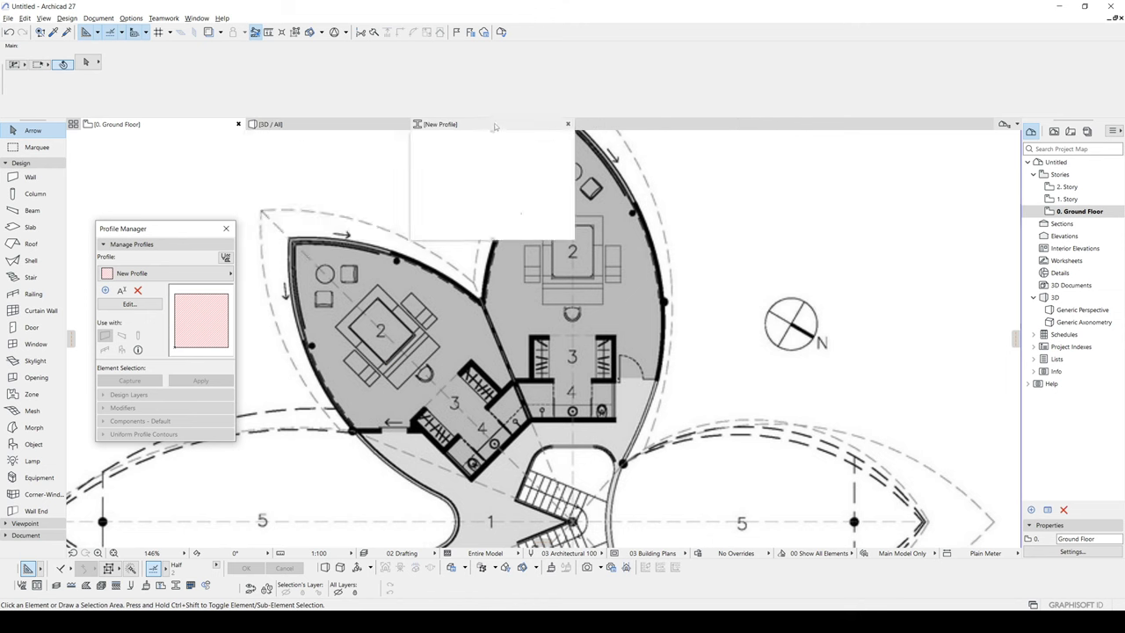
pyautogui.click(500, 128)
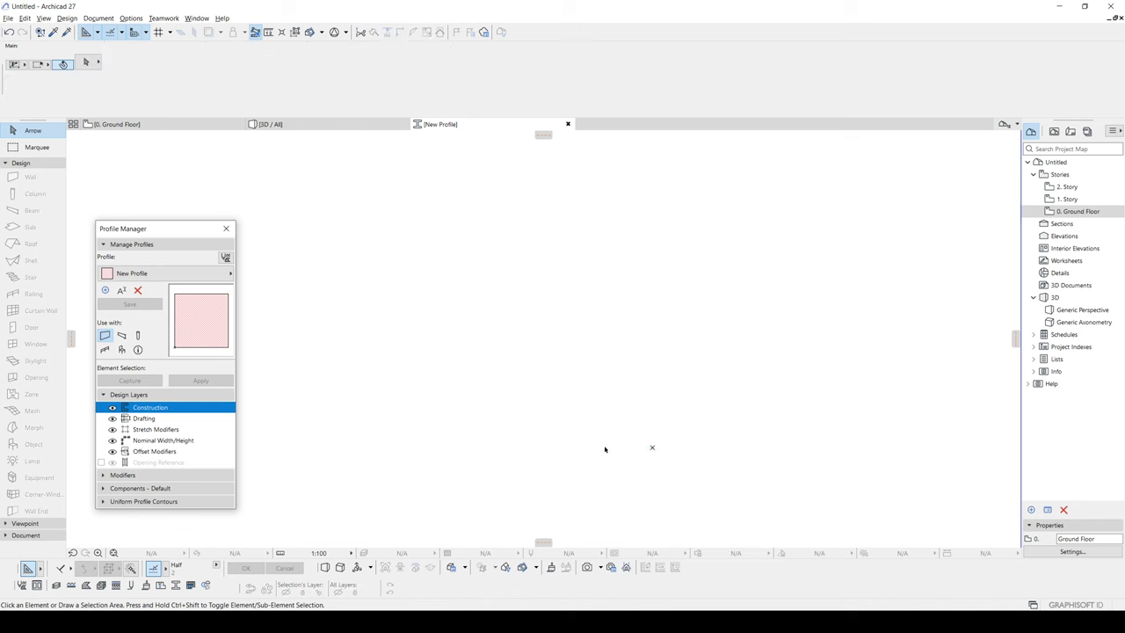
pyautogui.press('l')
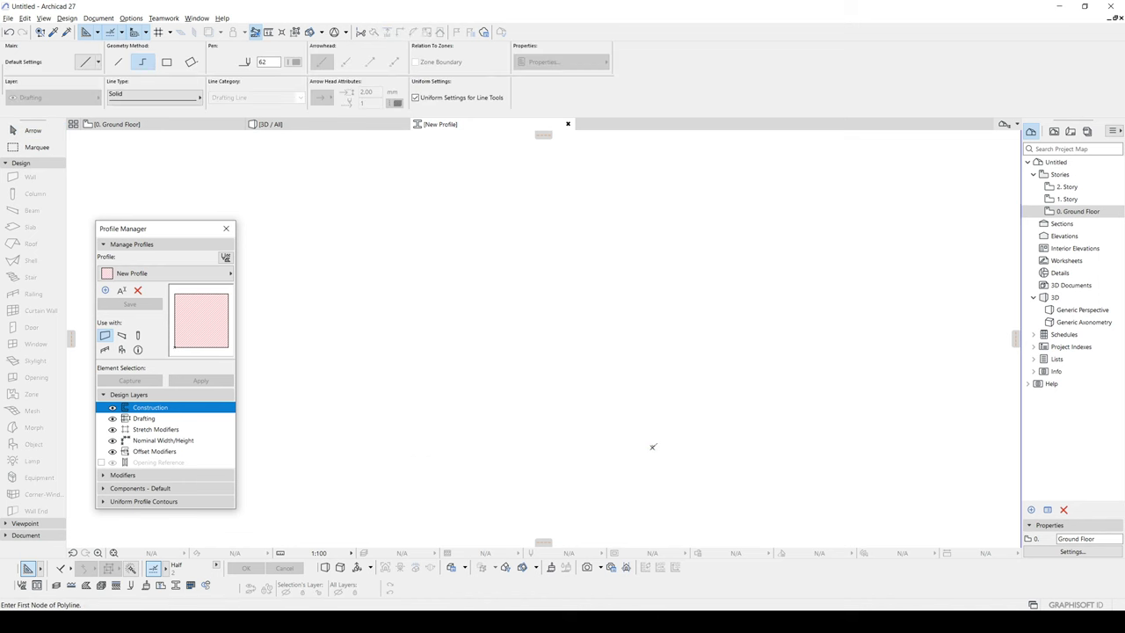
pyautogui.click(652, 446)
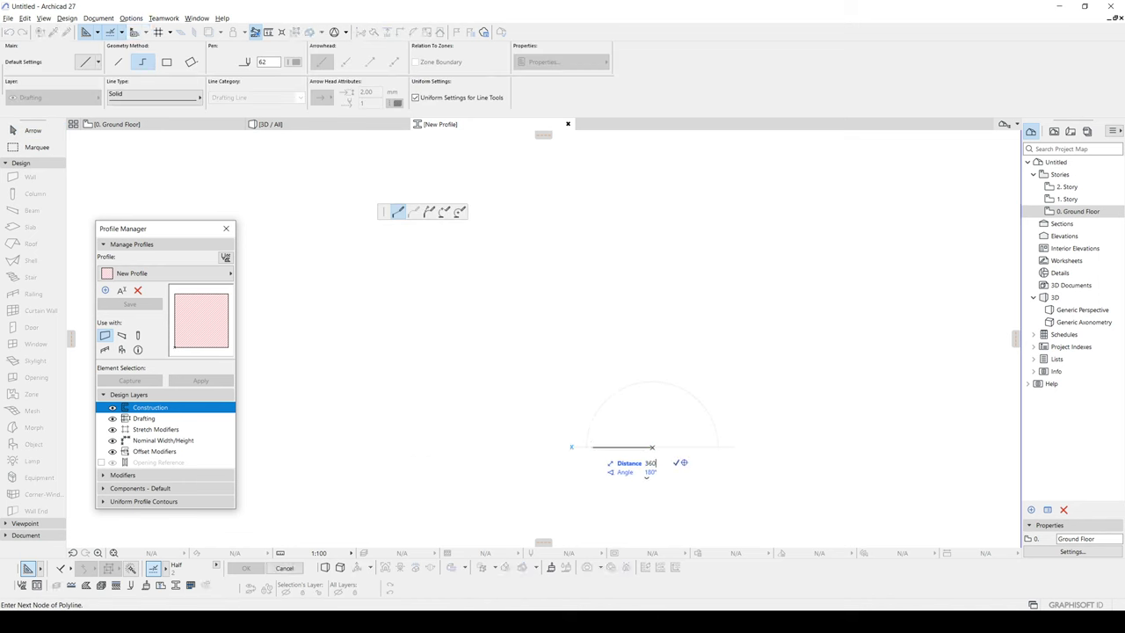
pyautogui.click(509, 447)
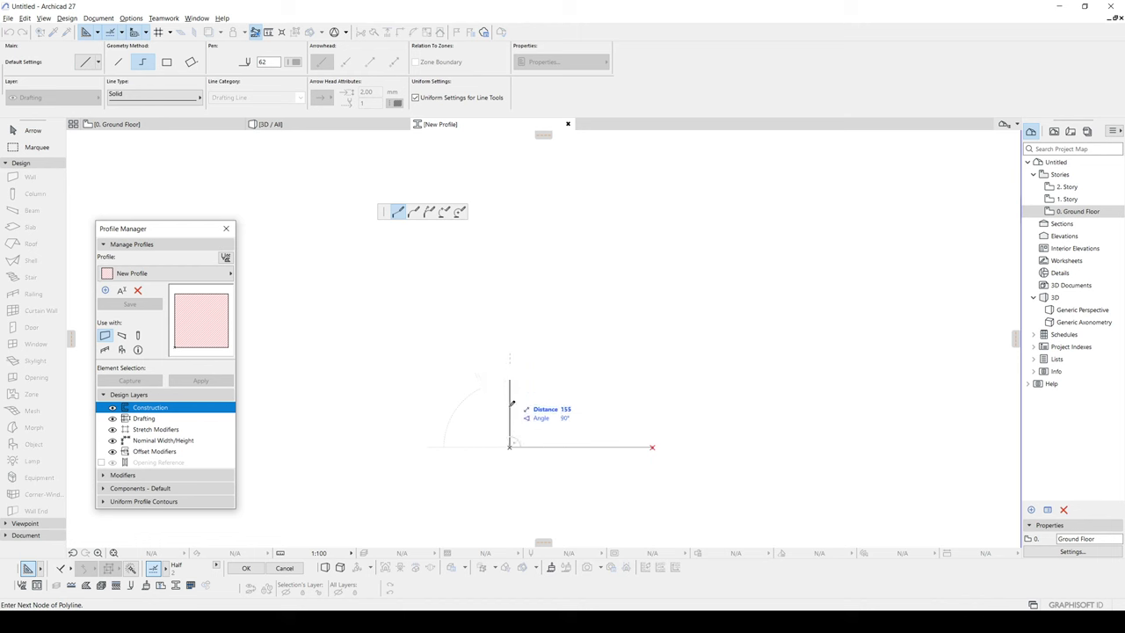
pyautogui.click(509, 446)
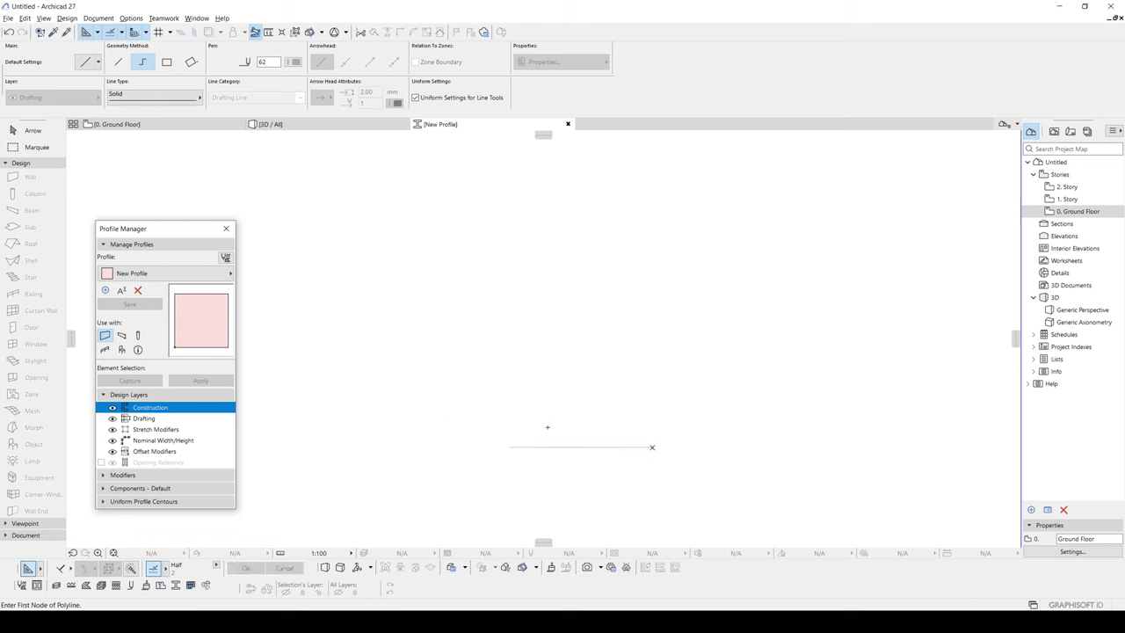
# Step: Look up the arched ridge beam's vertical curve height in 3D and draw a 230 high vertical line from the horizontal line's far end
pyautogui.click(311, 124)
pyautogui.scroll(2, 478, 278)
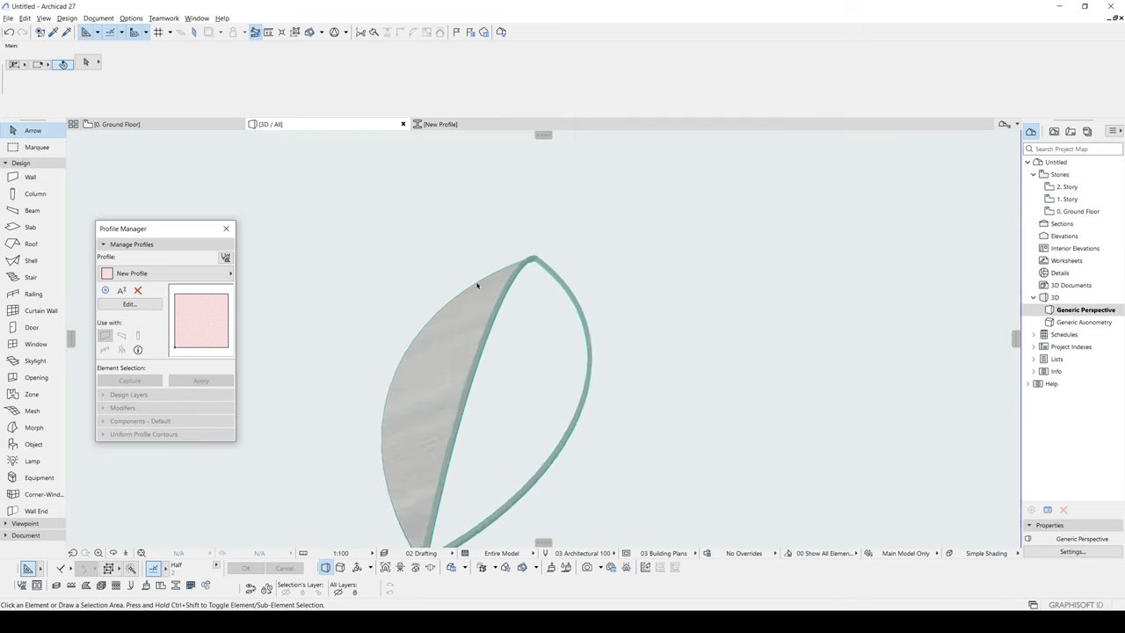
pyautogui.keyDown('shift'); pyautogui.moveTo(474, 283); pyautogui.dragTo(430, 279, button='middle'); pyautogui.keyUp('shift')
pyautogui.click(496, 318)
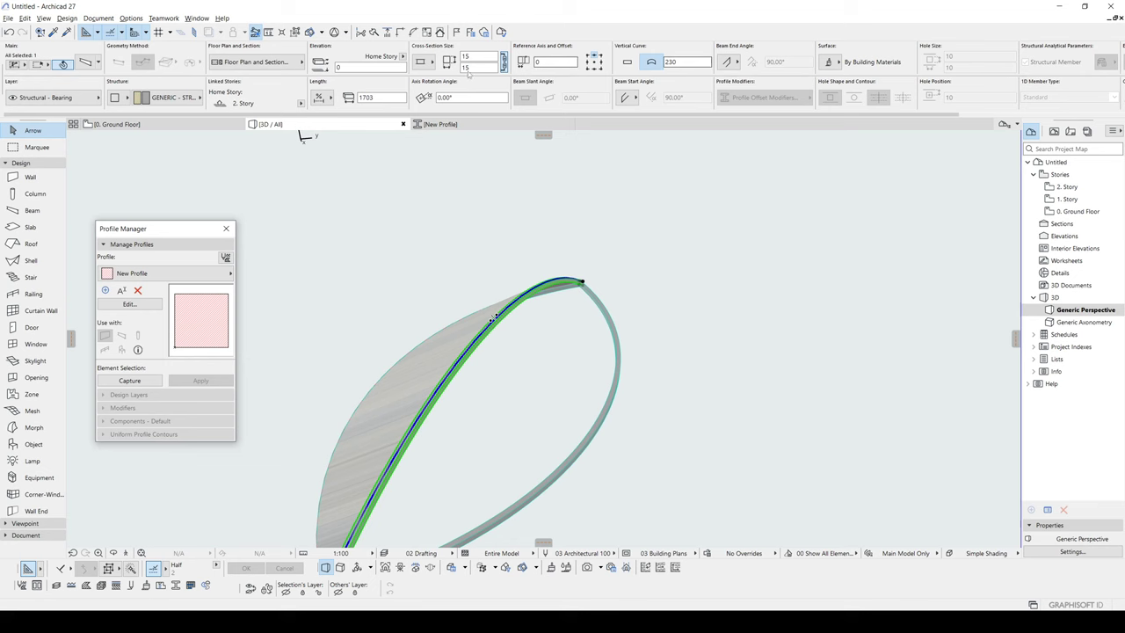
pyautogui.click(462, 128)
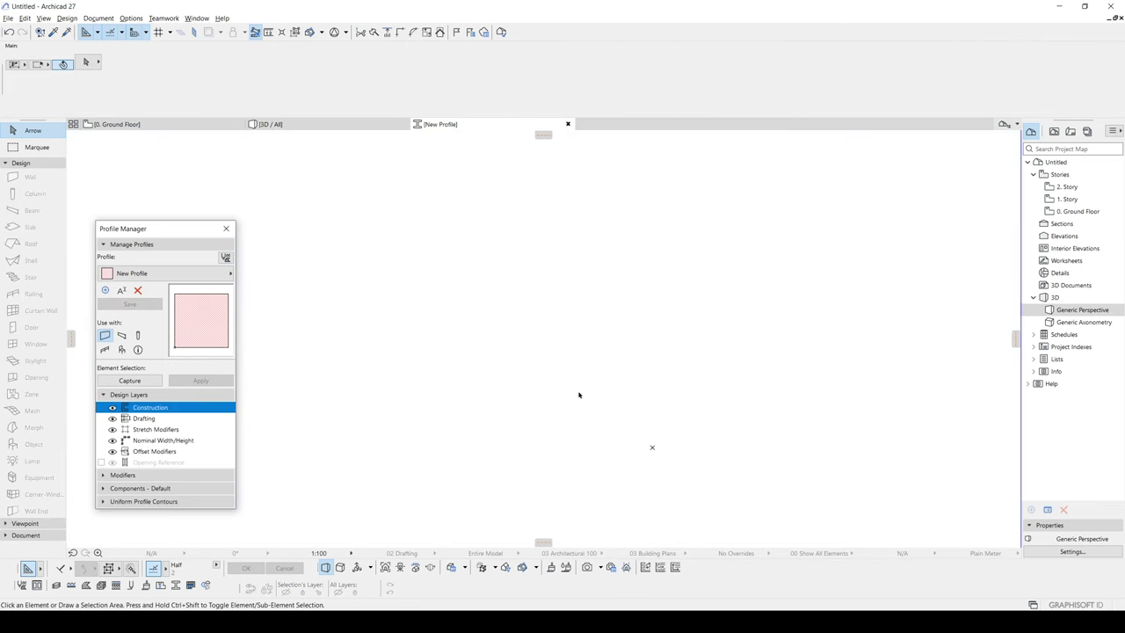
pyautogui.press('l')
pyautogui.click(545, 417)
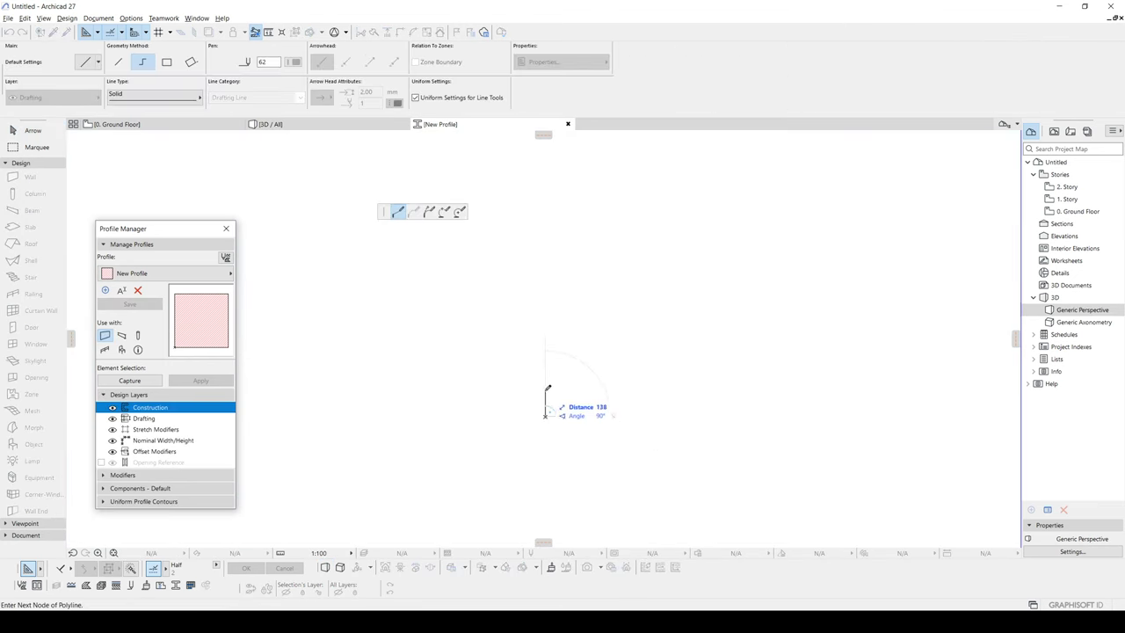
pyautogui.write('2')
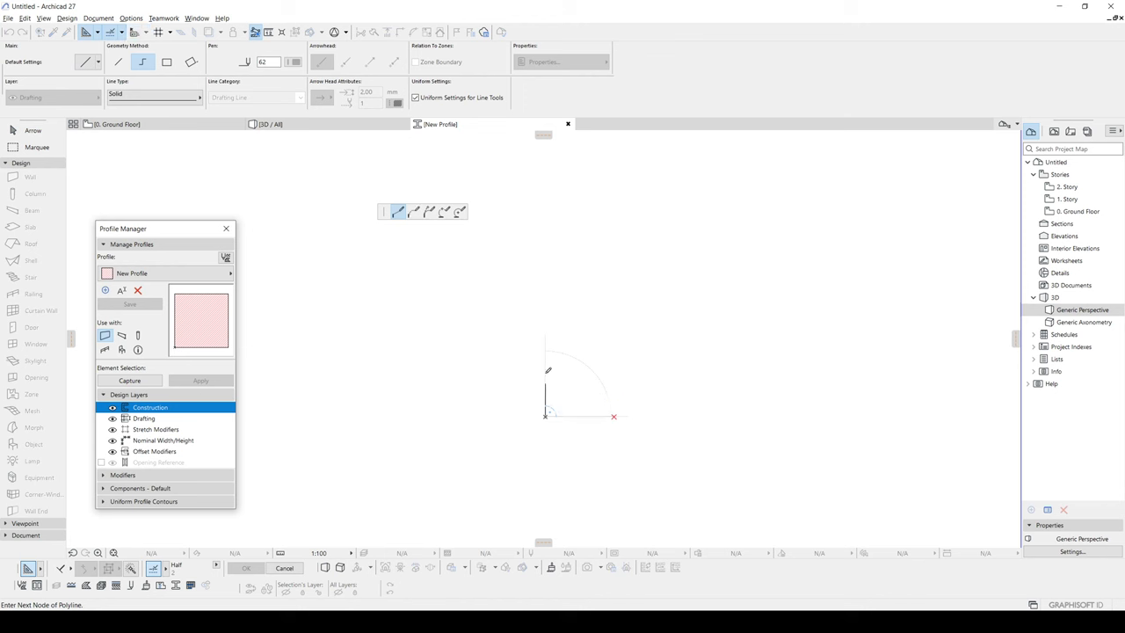
pyautogui.click(546, 373)
pyautogui.click(545, 373)
# Step: Draw a diagonal line from the upper end of the vertical line to the profile origin
pyautogui.scroll(4, 547, 371)
pyautogui.moveTo(553, 371); pyautogui.dragTo(498, 328, button='middle')
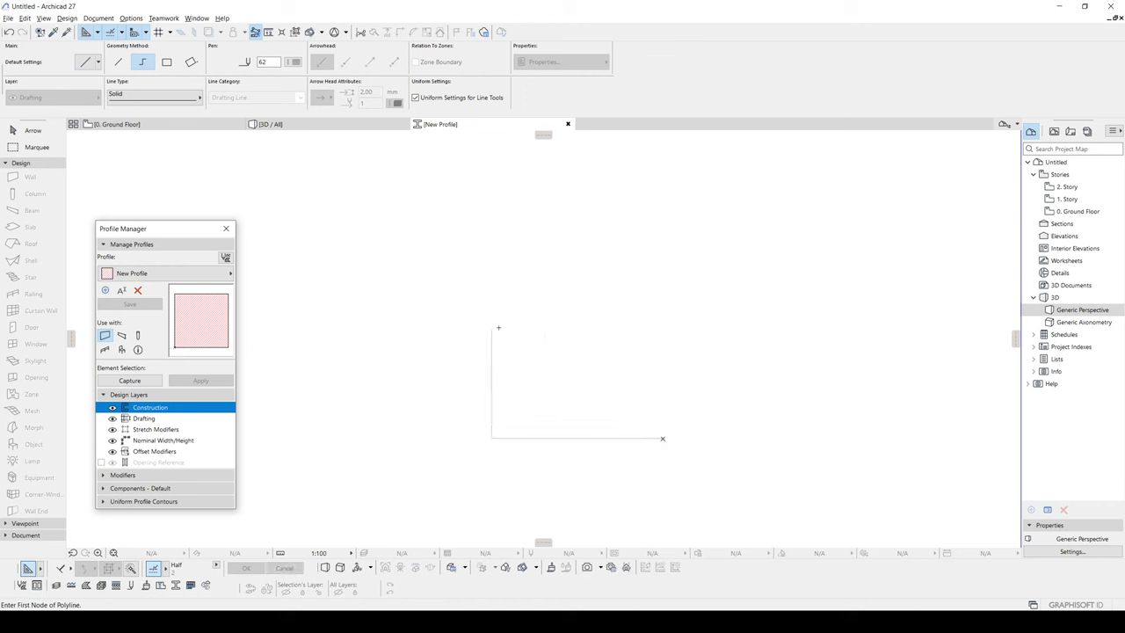
pyautogui.click(492, 329)
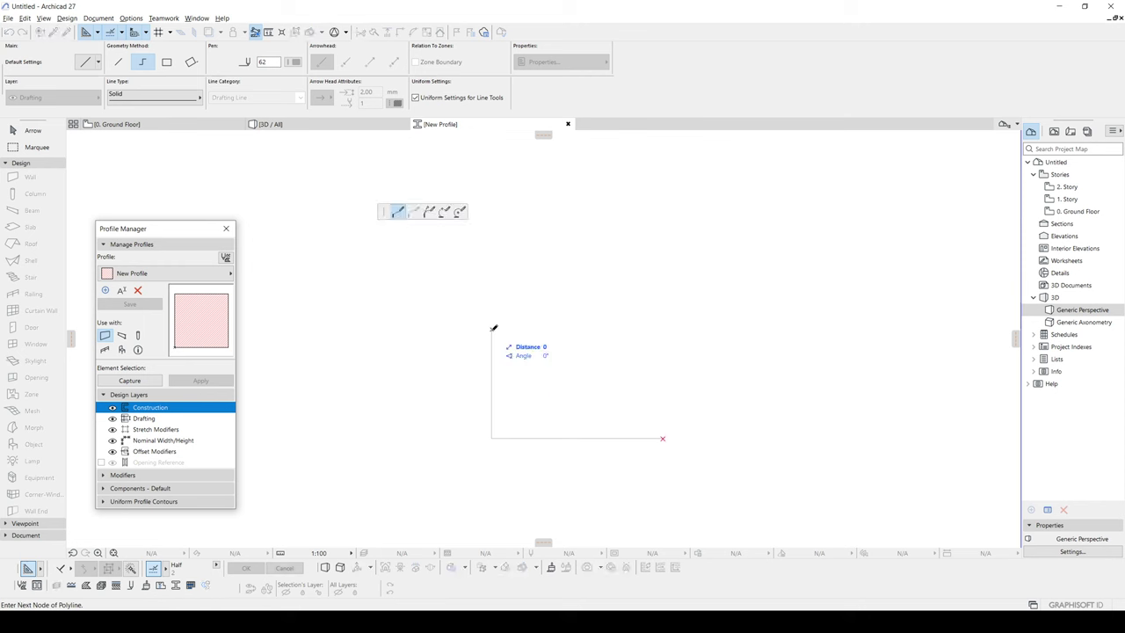
pyautogui.doubleClick(662, 438)
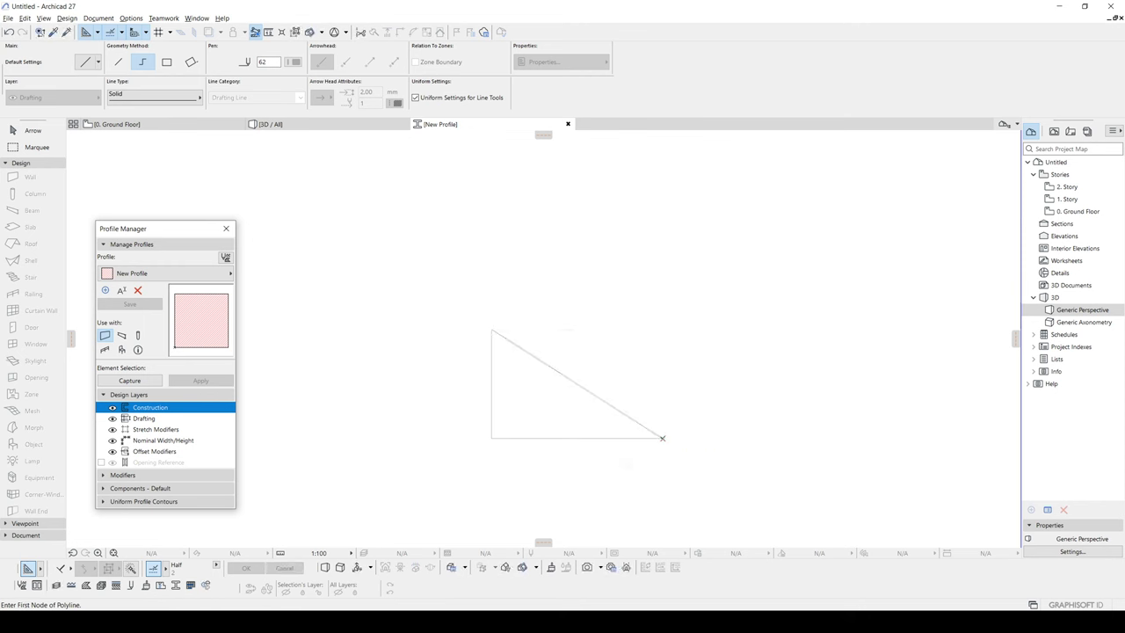
# Step: Bulge the diagonal into an outward arc resembling the roof in the reference photo, and delete the two straight guide lines
pyautogui.press('Escape')
pyautogui.click(576, 386)
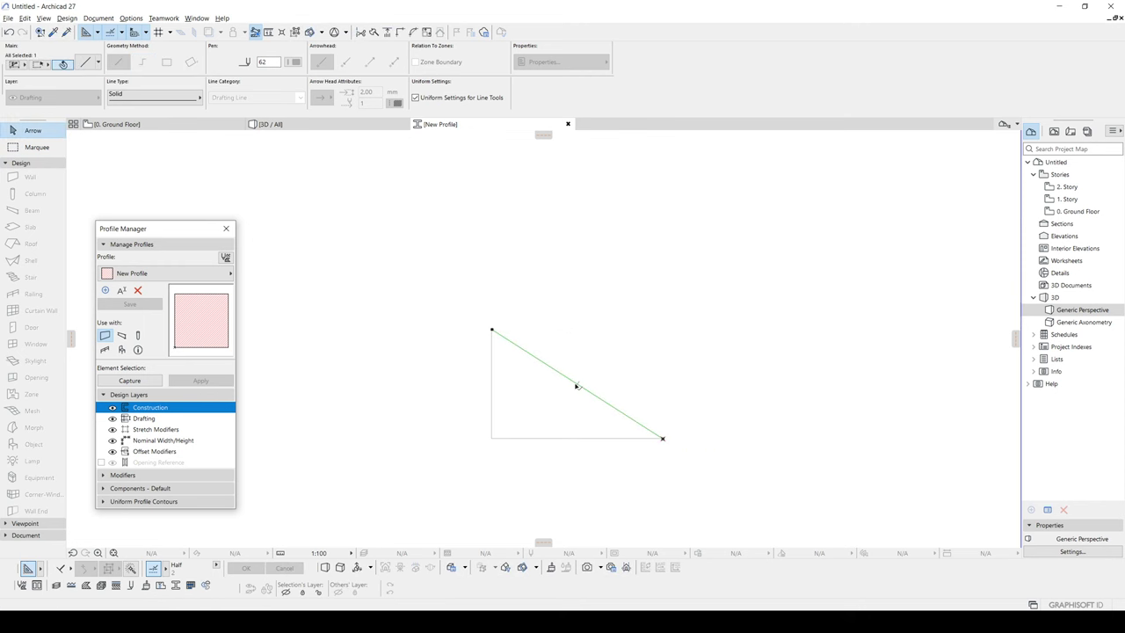
pyautogui.click(533, 357)
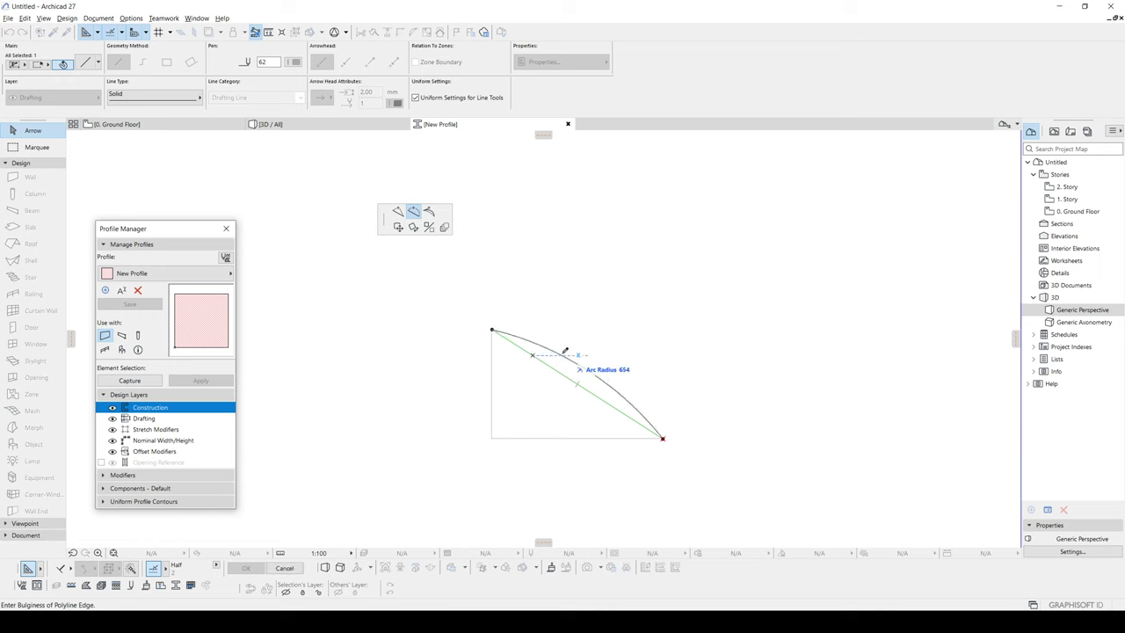
pyautogui.click(570, 350)
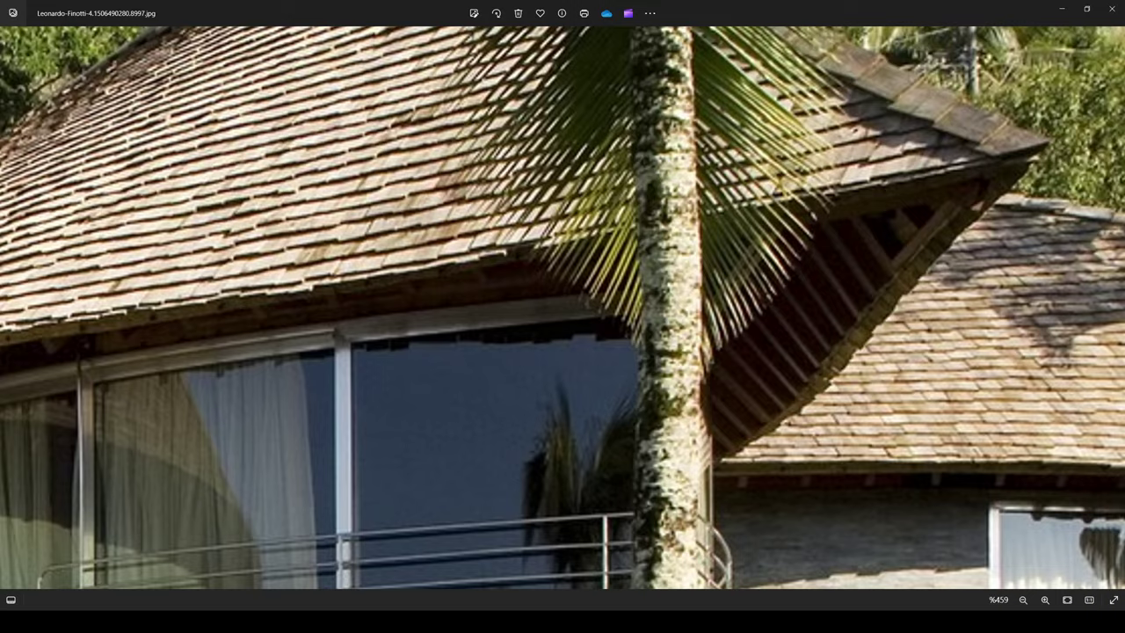
pyautogui.scroll(-5, 466, 338)
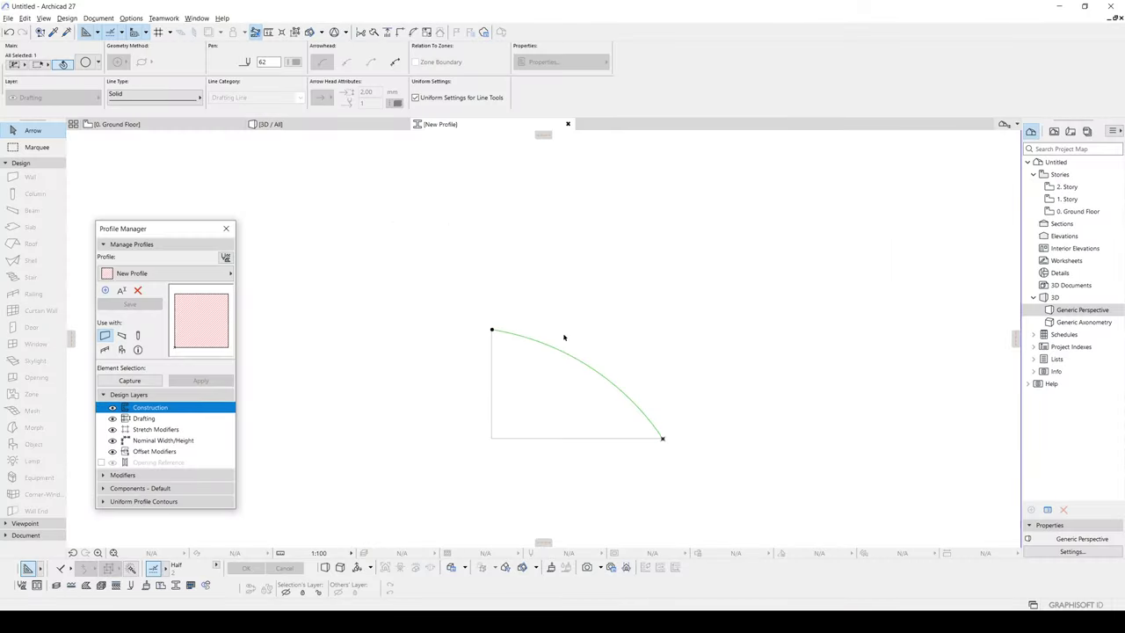
pyautogui.moveTo(528, 462); pyautogui.dragTo(461, 412)
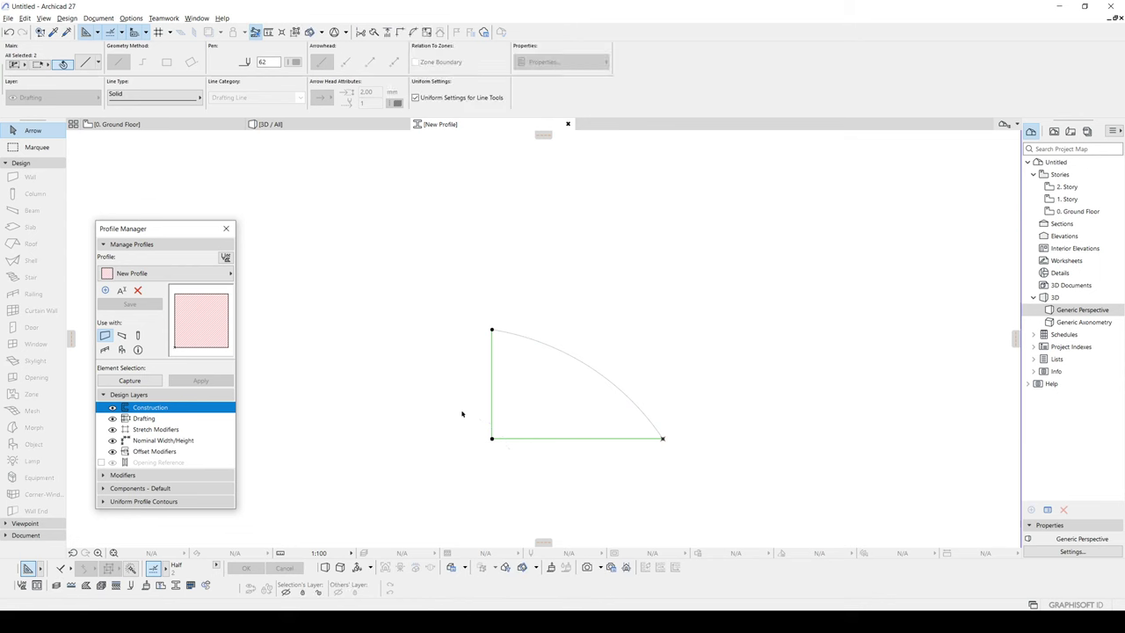
pyautogui.press('Delete')
# Step: Offset the arc slightly outward as a second, parallel arc to give the roof profile its thickness
pyautogui.scroll(2, 628, 391)
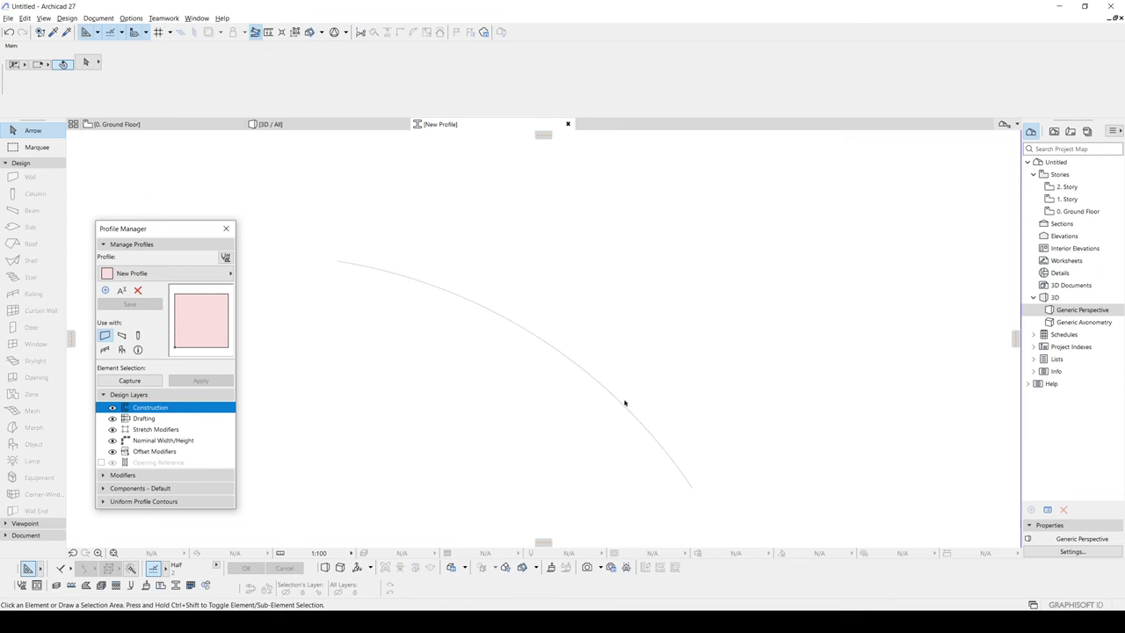
pyautogui.click(621, 401)
pyautogui.click(691, 487)
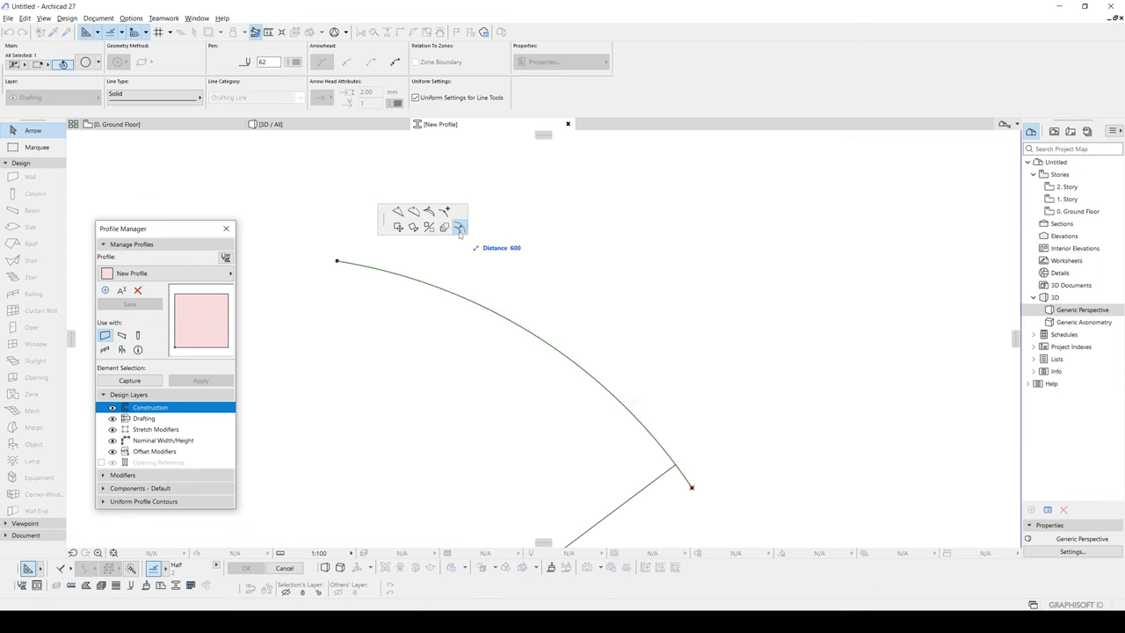
pyautogui.click(459, 228)
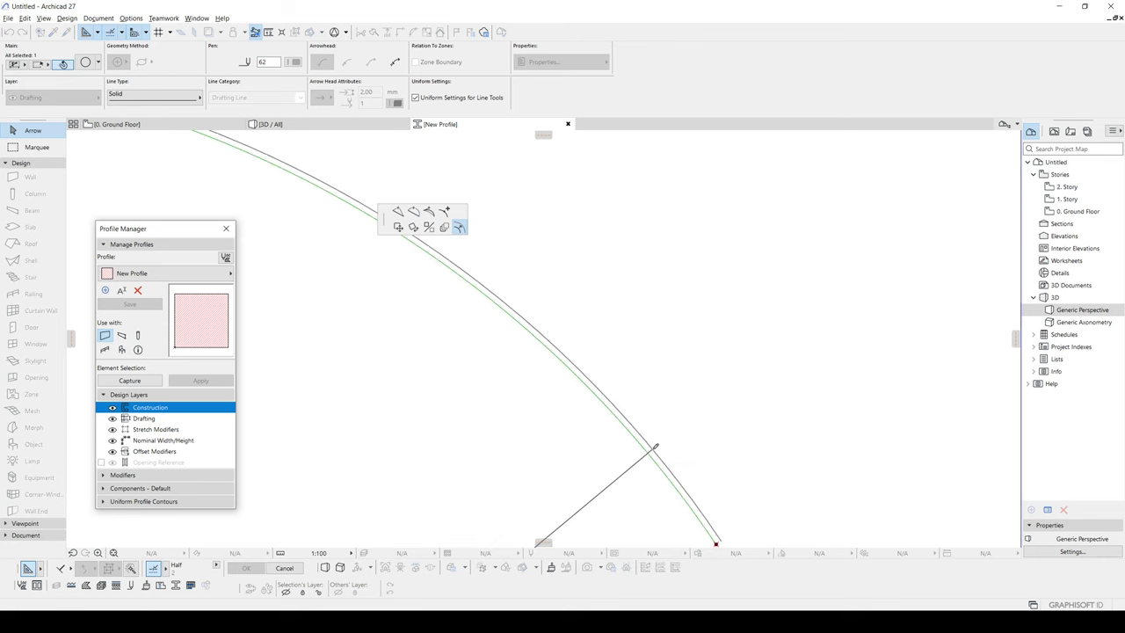
pyautogui.click(653, 448)
# Step: Close both open ends between the two parallel arcs with short straight lines
pyautogui.scroll(-1, 663, 412)
pyautogui.moveTo(713, 522); pyautogui.dragTo(687, 467, button='middle')
pyautogui.scroll(2, 686, 468)
pyautogui.press('p')
pyautogui.click(687, 467)
pyautogui.doubleClick(680, 472)
pyautogui.scroll(-3, 660, 455)
pyautogui.moveTo(467, 361); pyautogui.dragTo(798, 440, button='middle')
pyautogui.scroll(2, 475, 211)
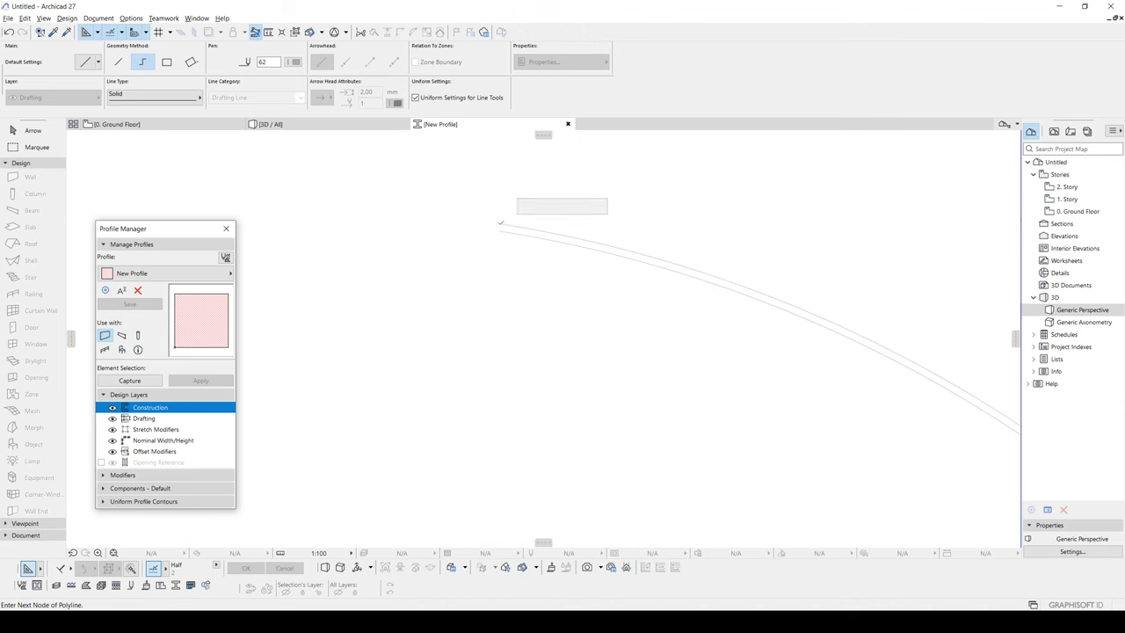
pyautogui.click(501, 226)
pyautogui.press('Escape')
pyautogui.press('Escape')
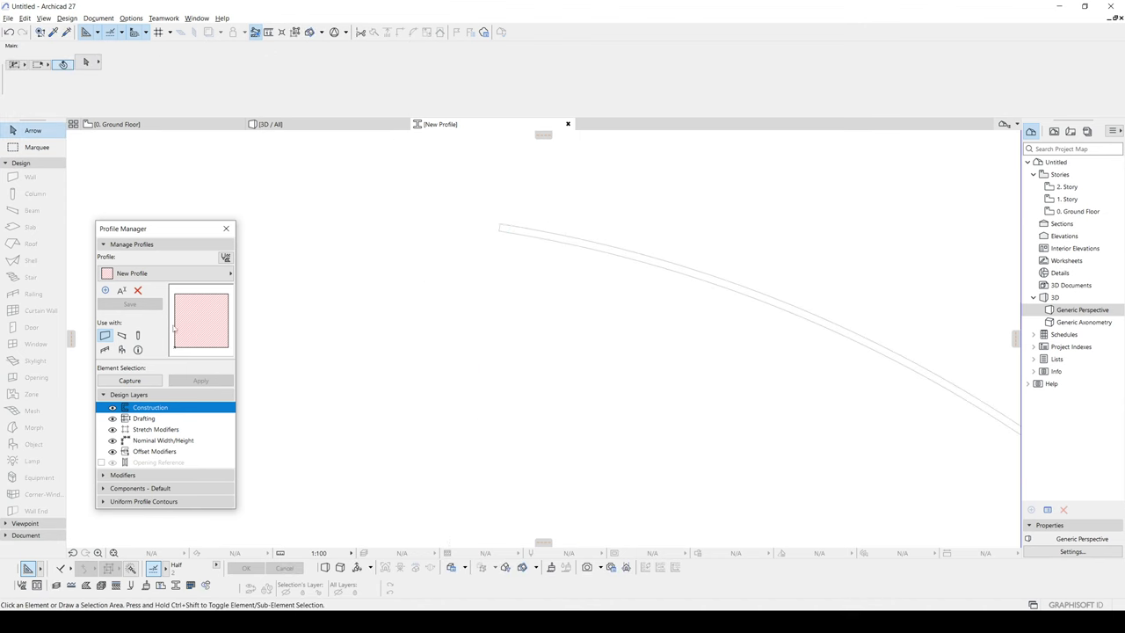
# Step: Fill the closed curved strip with the Timber - Roof building material
pyautogui.click(21, 535)
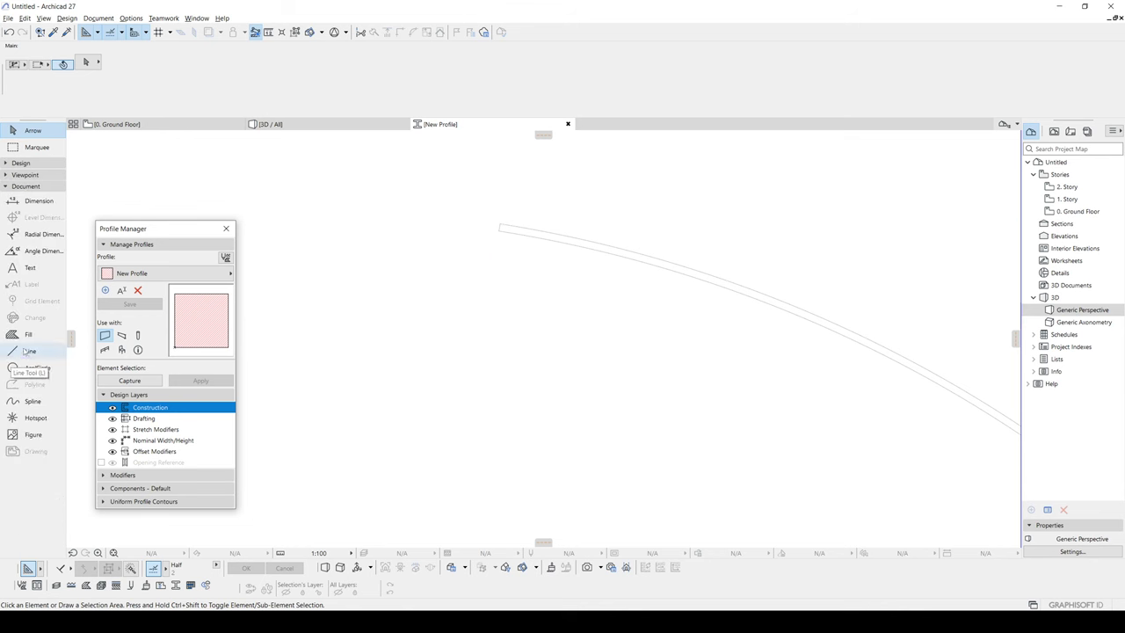
pyautogui.click(26, 334)
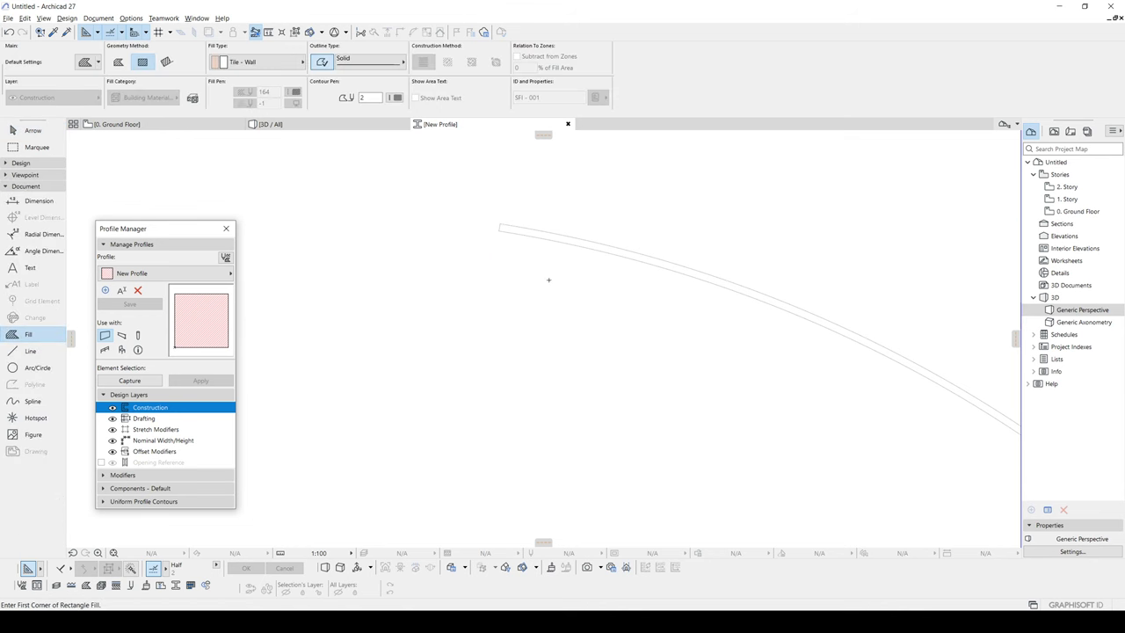
pyautogui.click(272, 62)
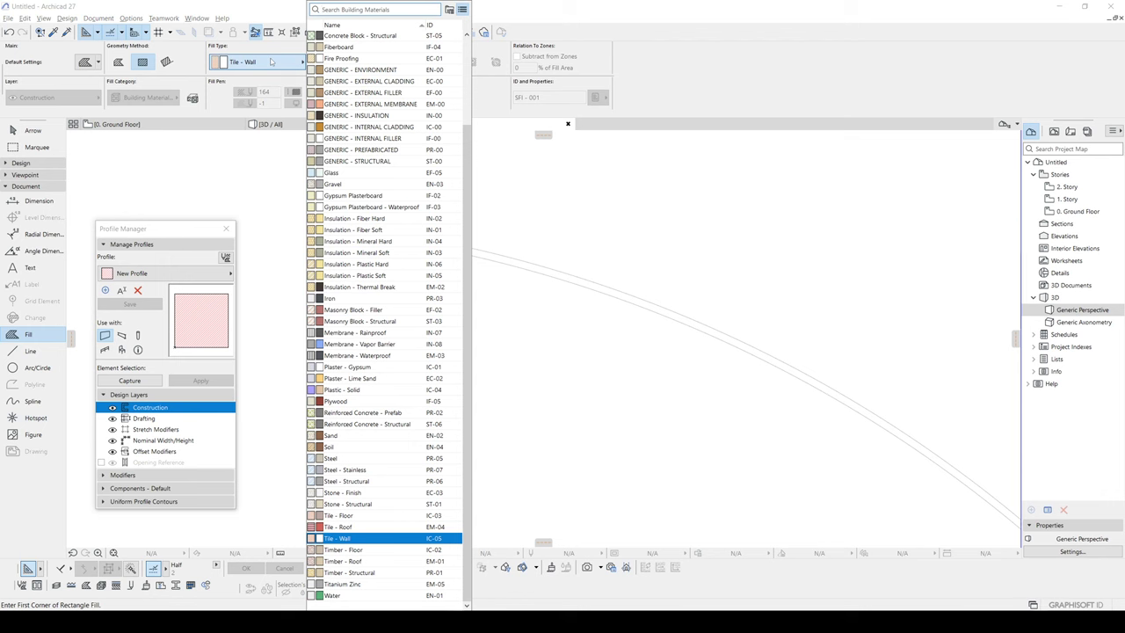
pyautogui.write('c')
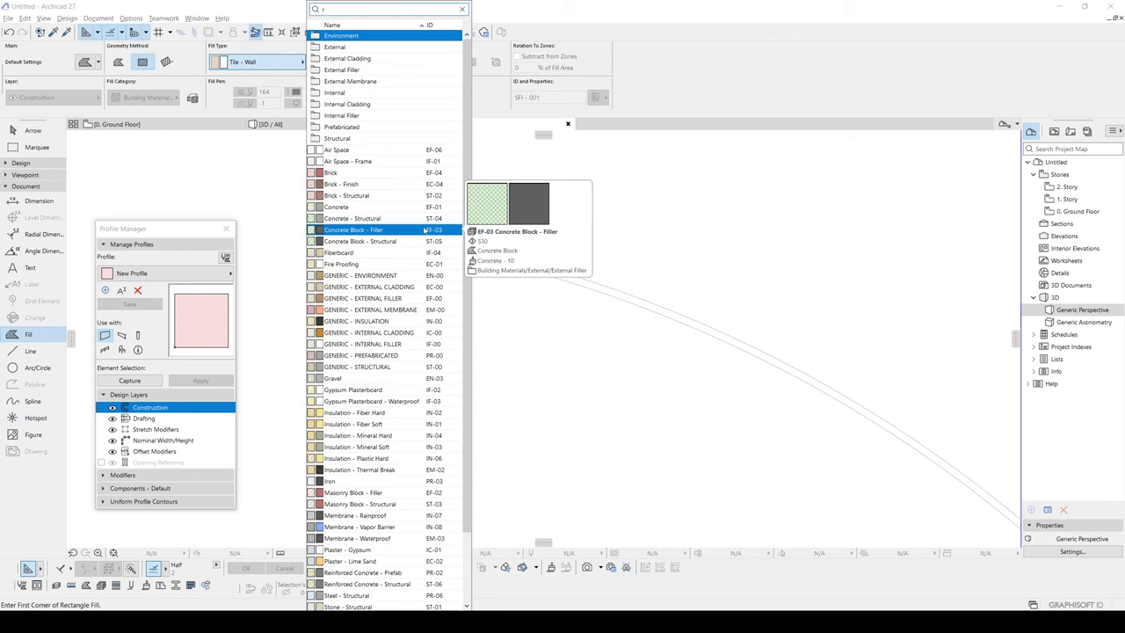
pyautogui.write('o')
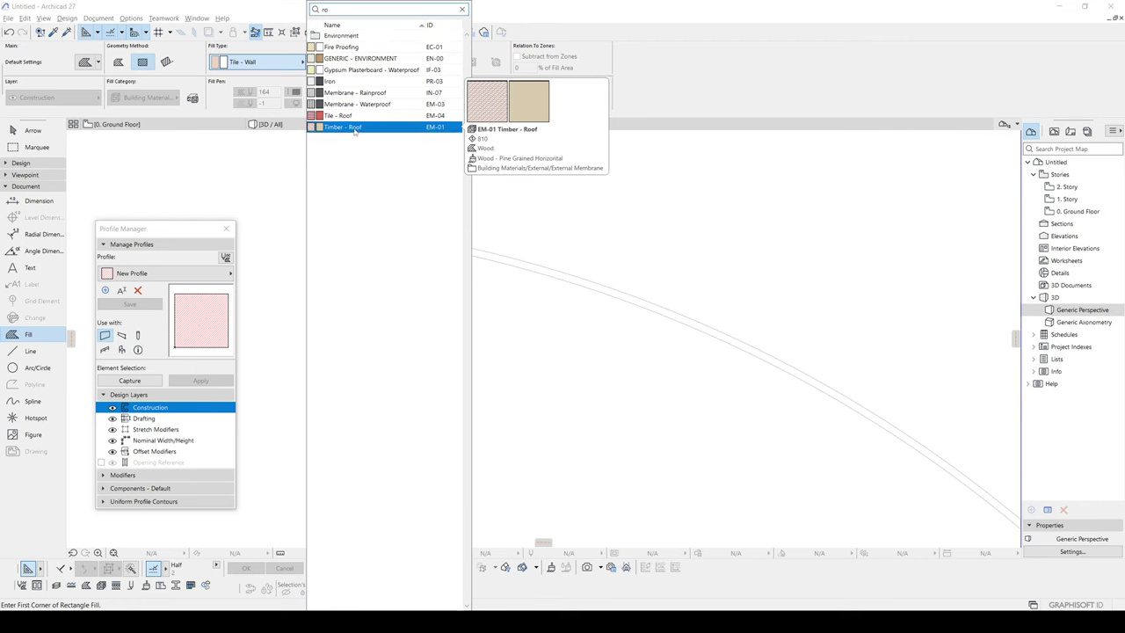
pyautogui.click(335, 129)
pyautogui.click(438, 242)
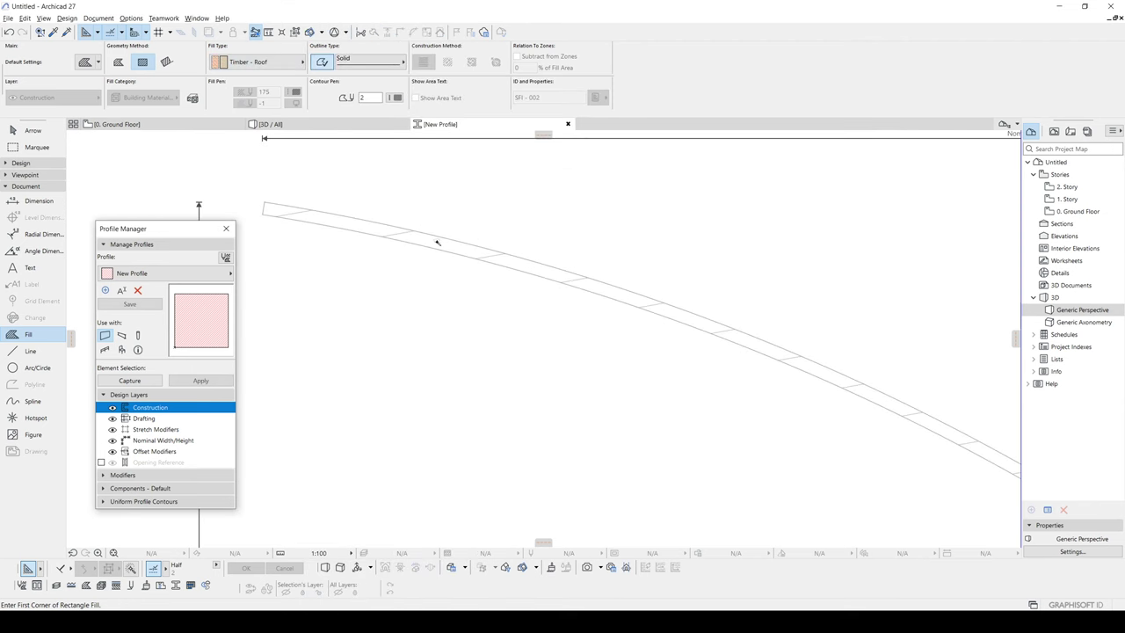
# Step: Save the curved strip drawing to the new profile
pyautogui.press('Escape')
pyautogui.scroll(-5, 427, 246)
pyautogui.scroll(2, 532, 247)
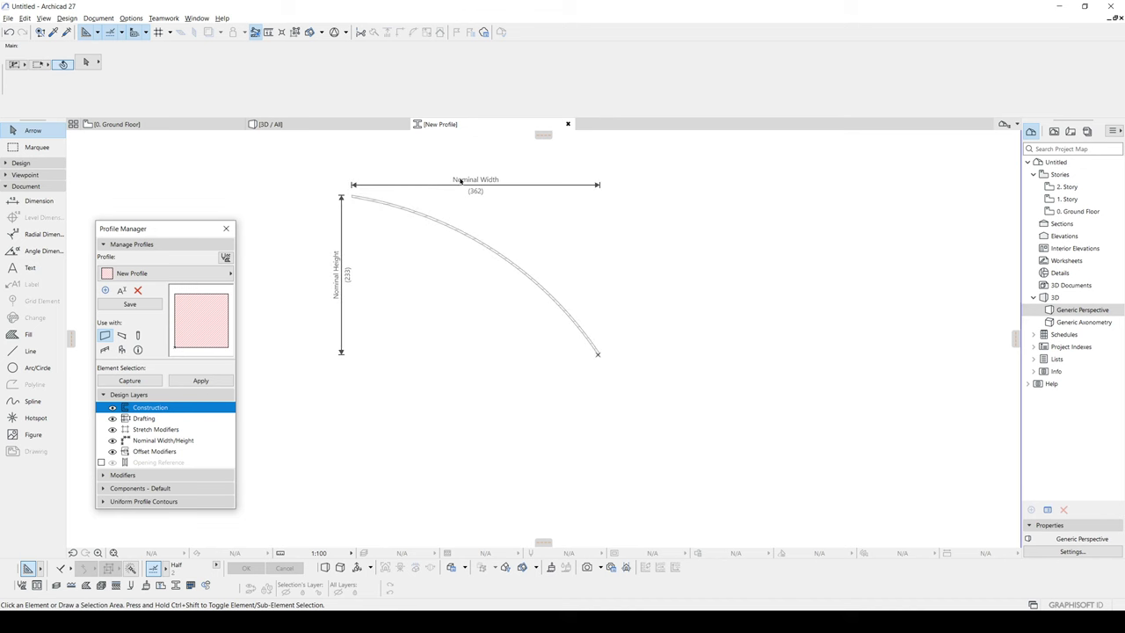
pyautogui.click(193, 383)
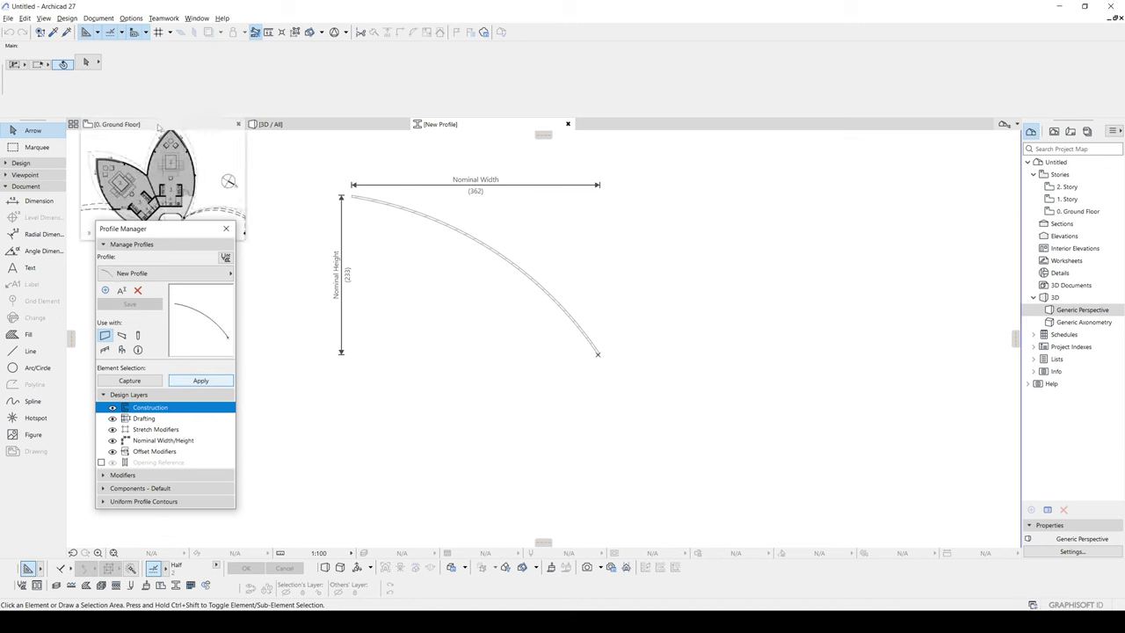
# Step: Switch from the profile drawing to the 2. Story floor plan showing the leaf outline
pyautogui.click(161, 128)
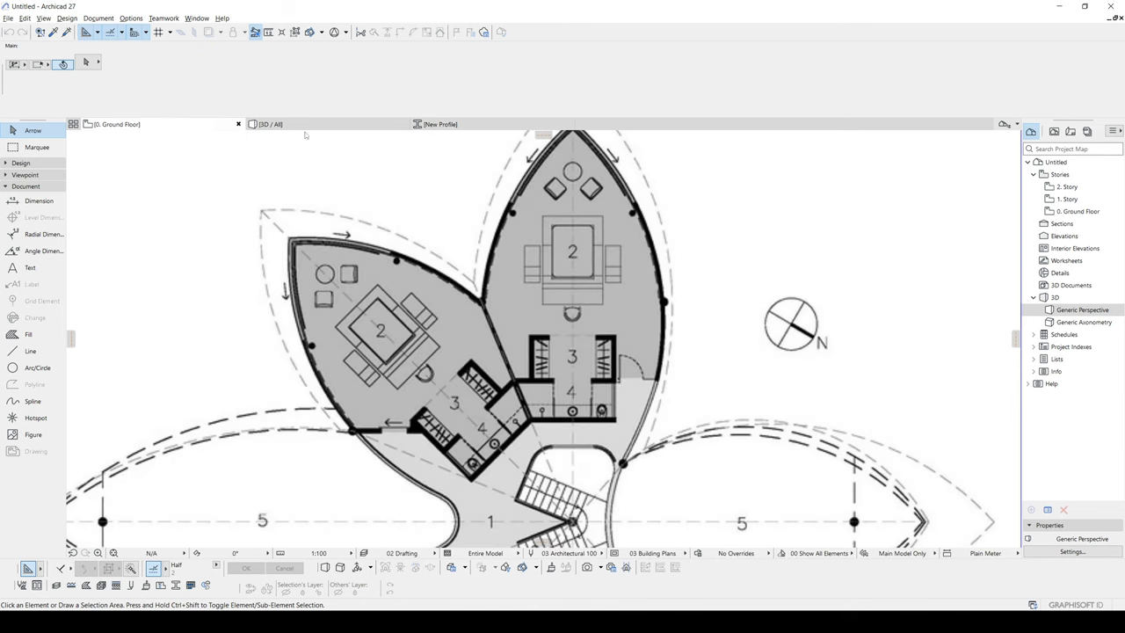
pyautogui.click(1081, 190)
pyautogui.moveTo(502, 376); pyautogui.dragTo(600, 417, button='middle')
pyautogui.scroll(-2, 360, 283)
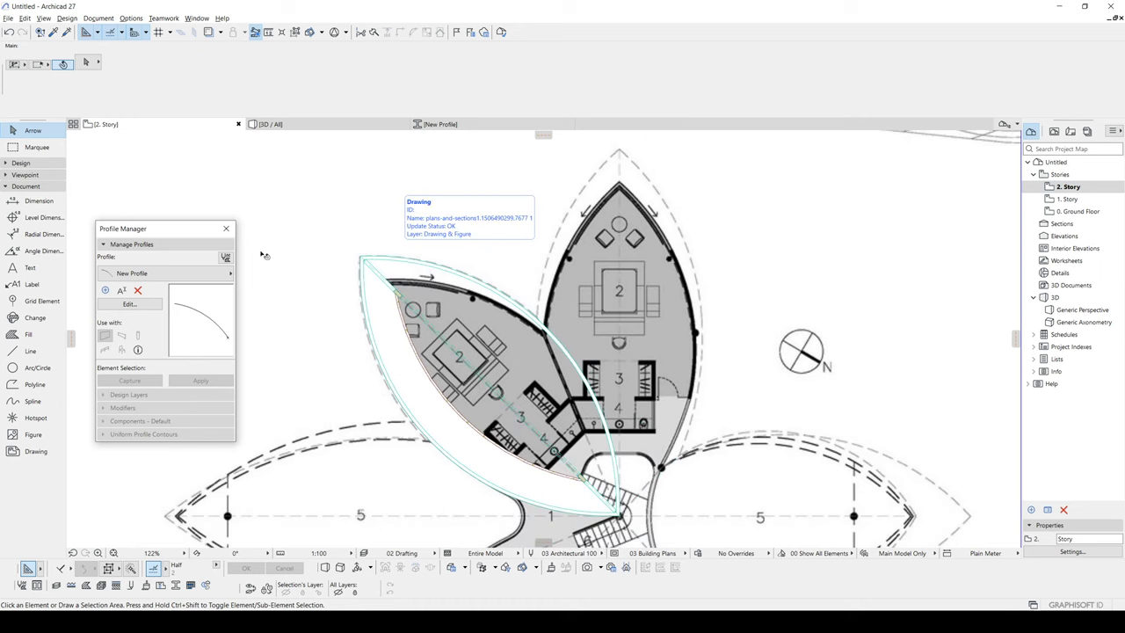
# Step: Set up the Wall tool with a complex profile structure using New Profile
pyautogui.click(21, 164)
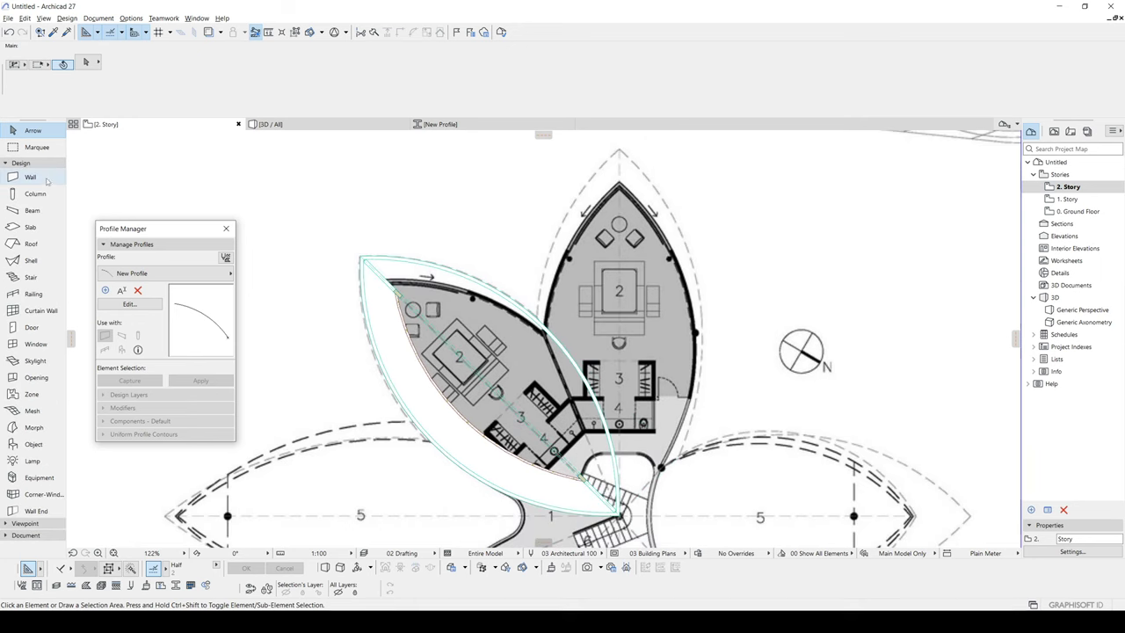
pyautogui.click(33, 179)
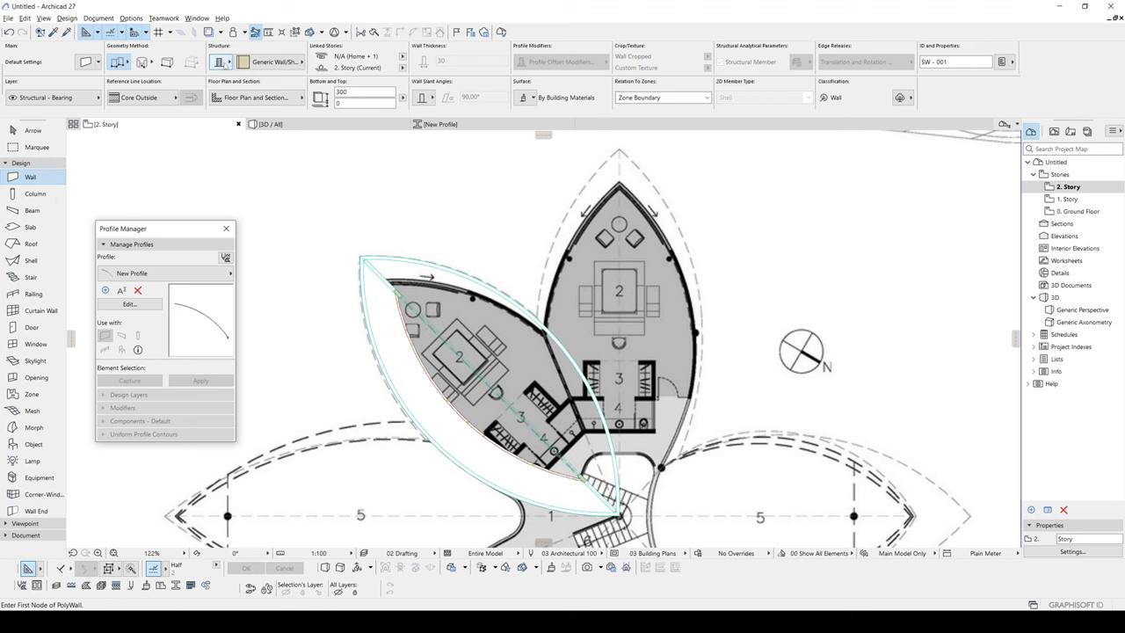
pyautogui.click(223, 64)
pyautogui.click(264, 64)
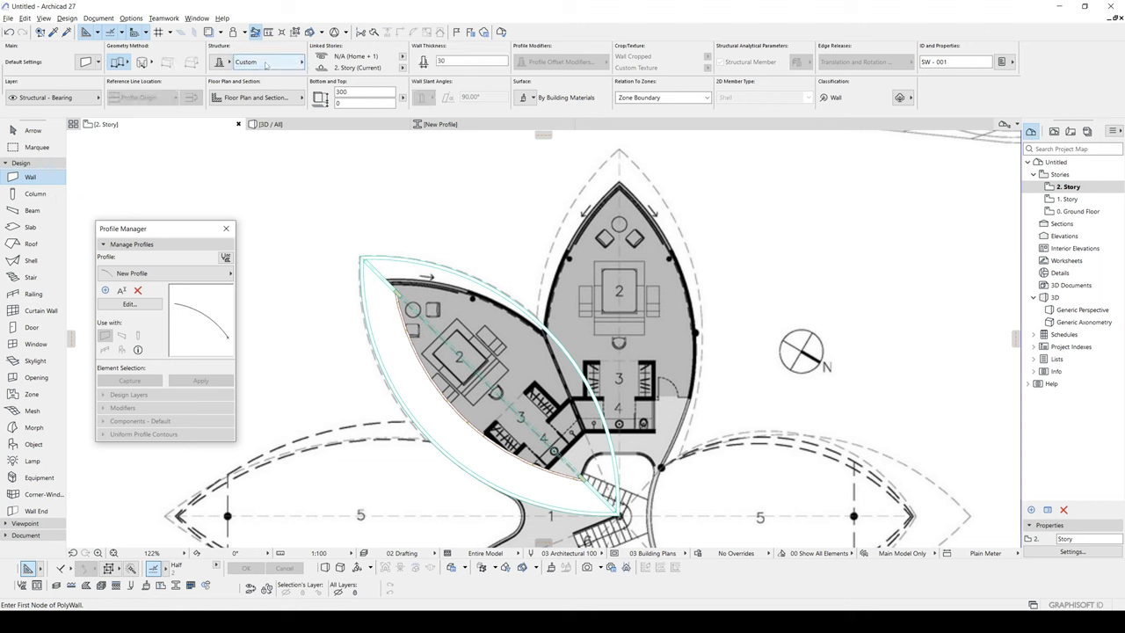
pyautogui.click(263, 65)
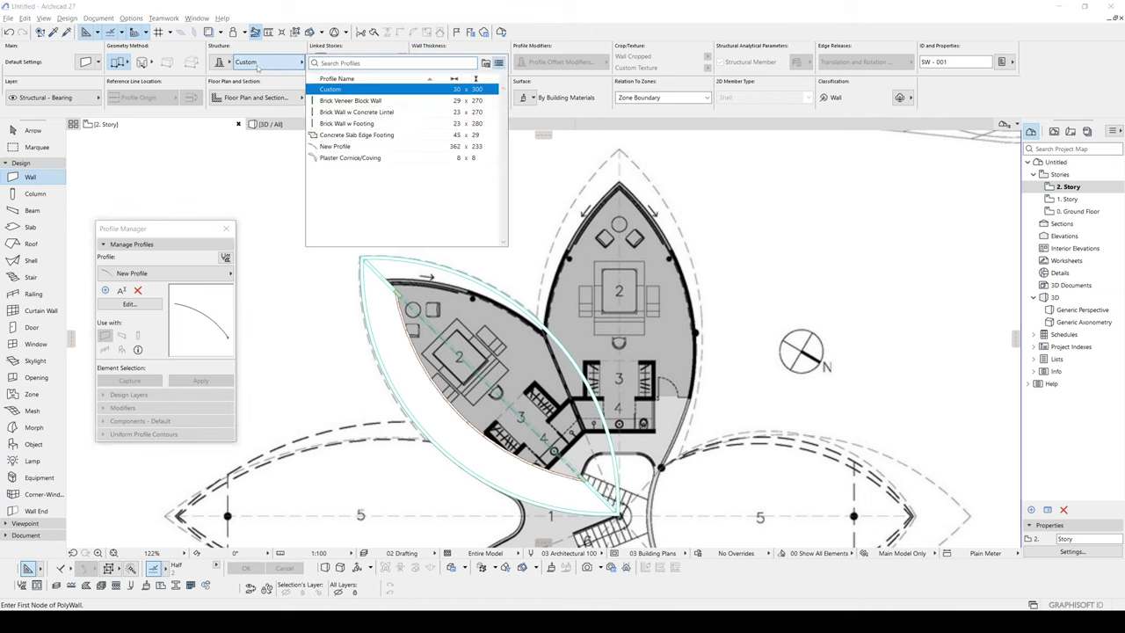
pyautogui.click(261, 68)
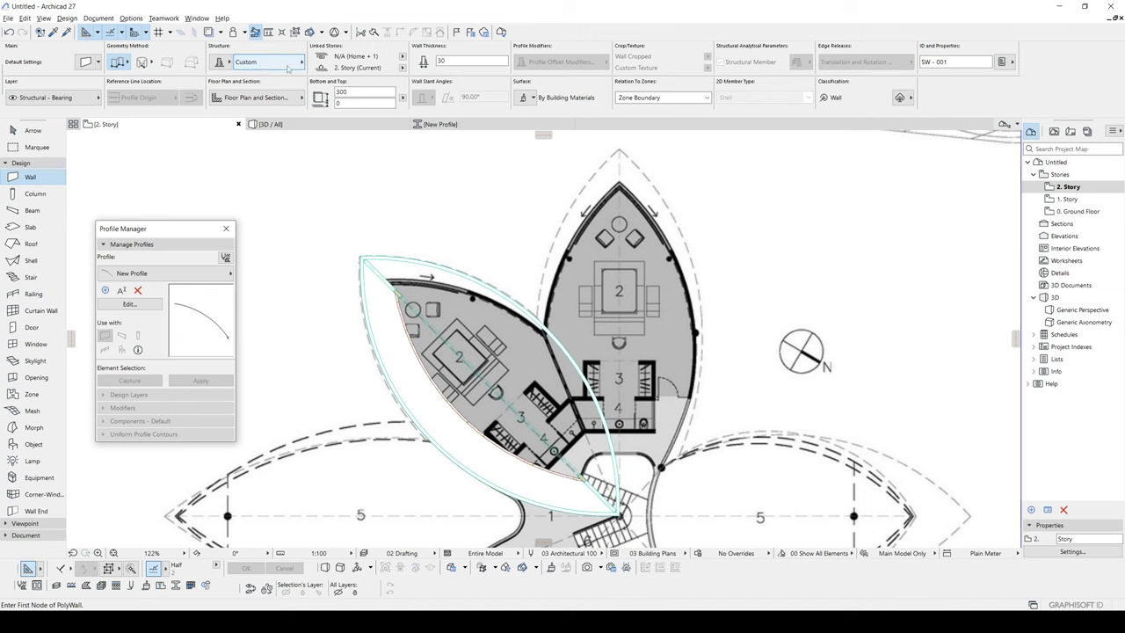
pyautogui.click(289, 67)
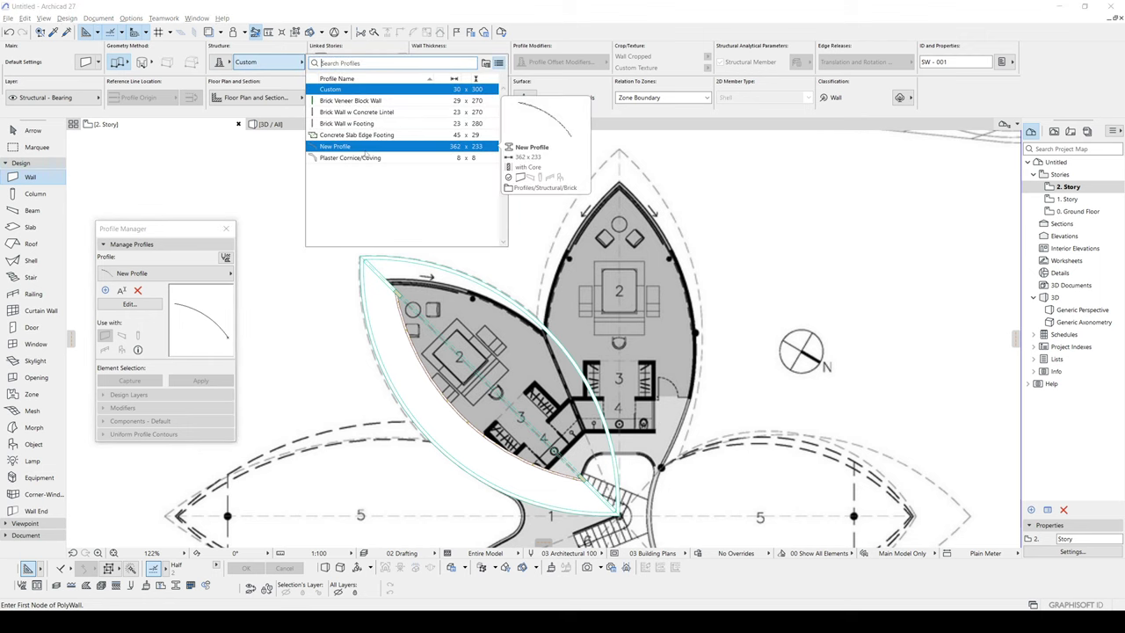
pyautogui.click(342, 147)
# Step: Draw a three-point arc wall along the leaf's outer curve, from the tip at the staircase through the curve's middle to the opposite tip
pyautogui.moveTo(708, 325); pyautogui.dragTo(739, 282, button='middle')
pyautogui.scroll(8, 649, 466)
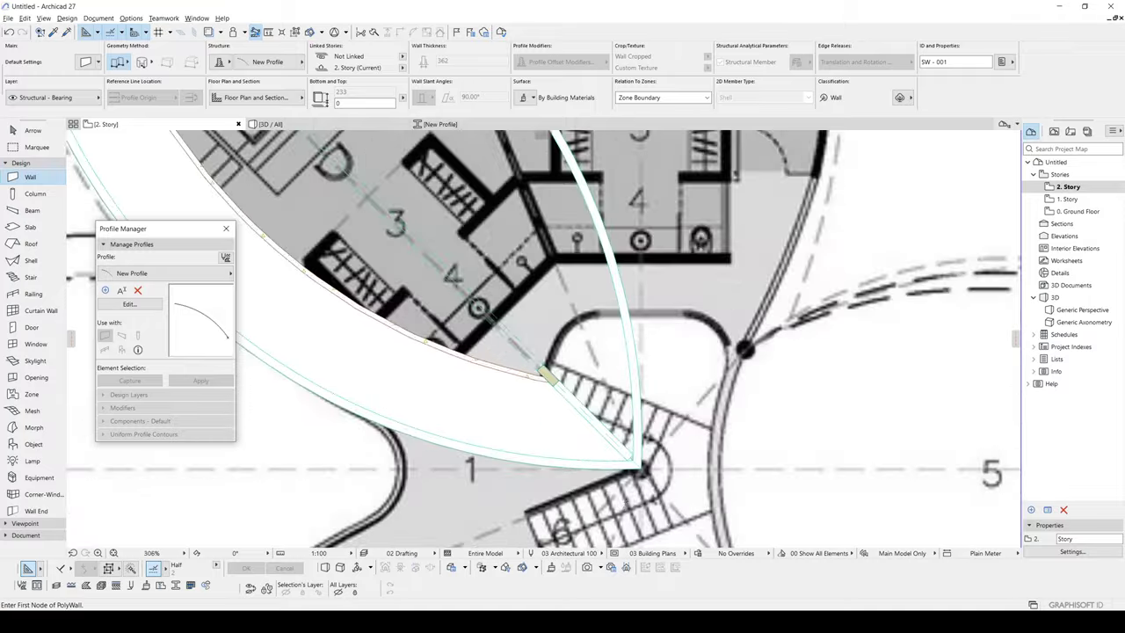
pyautogui.click(651, 442)
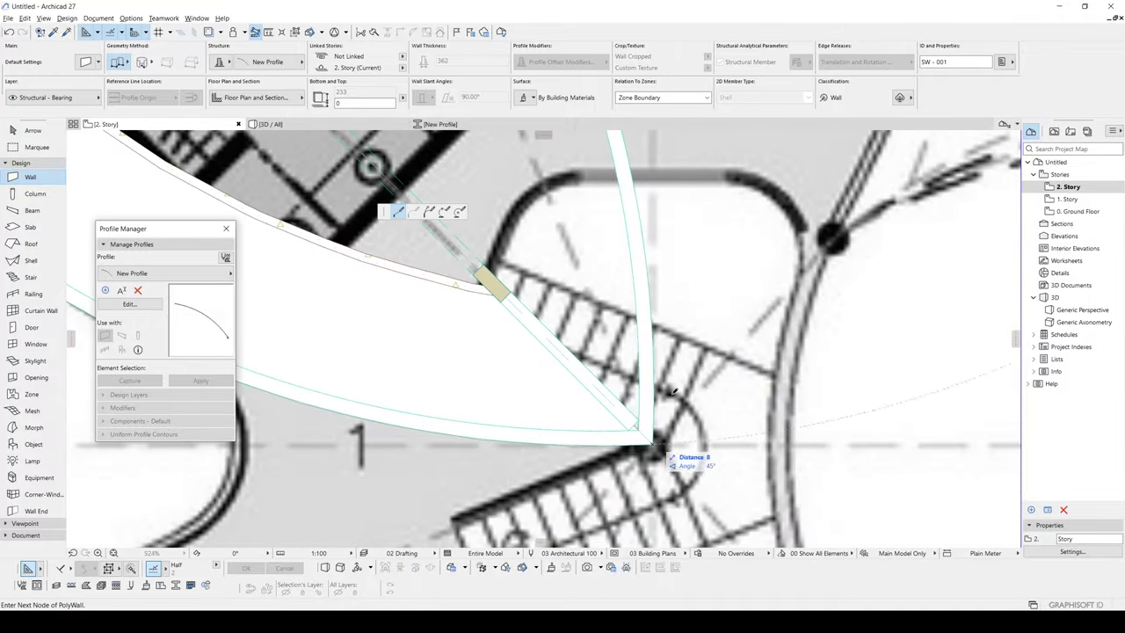
pyautogui.scroll(-6, 652, 402)
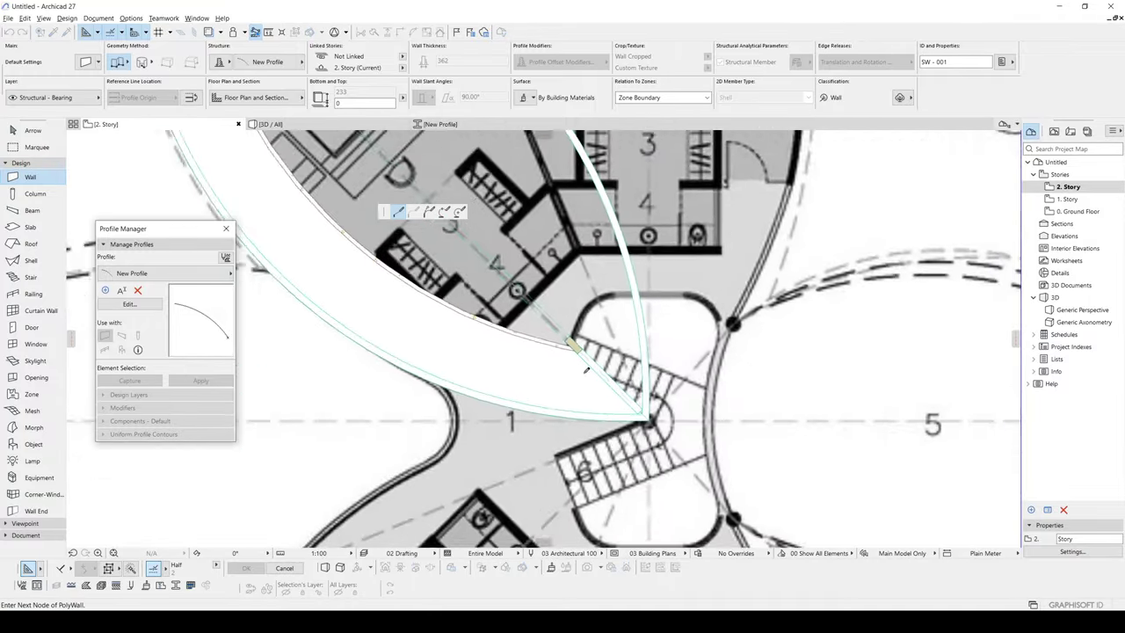
pyautogui.click(444, 212)
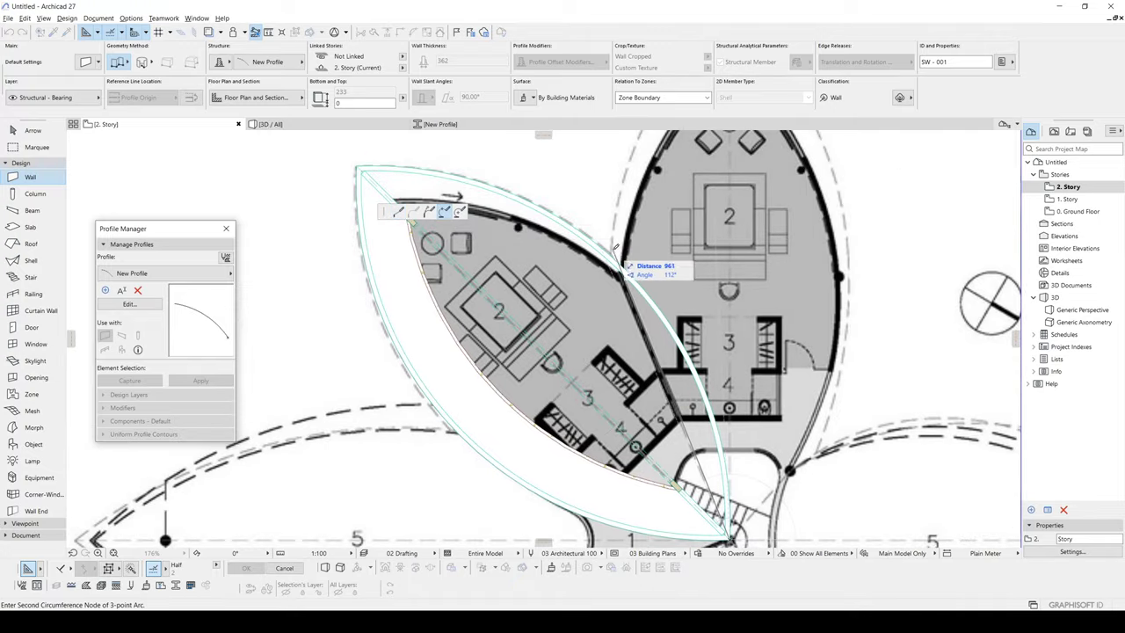
pyautogui.click(626, 268)
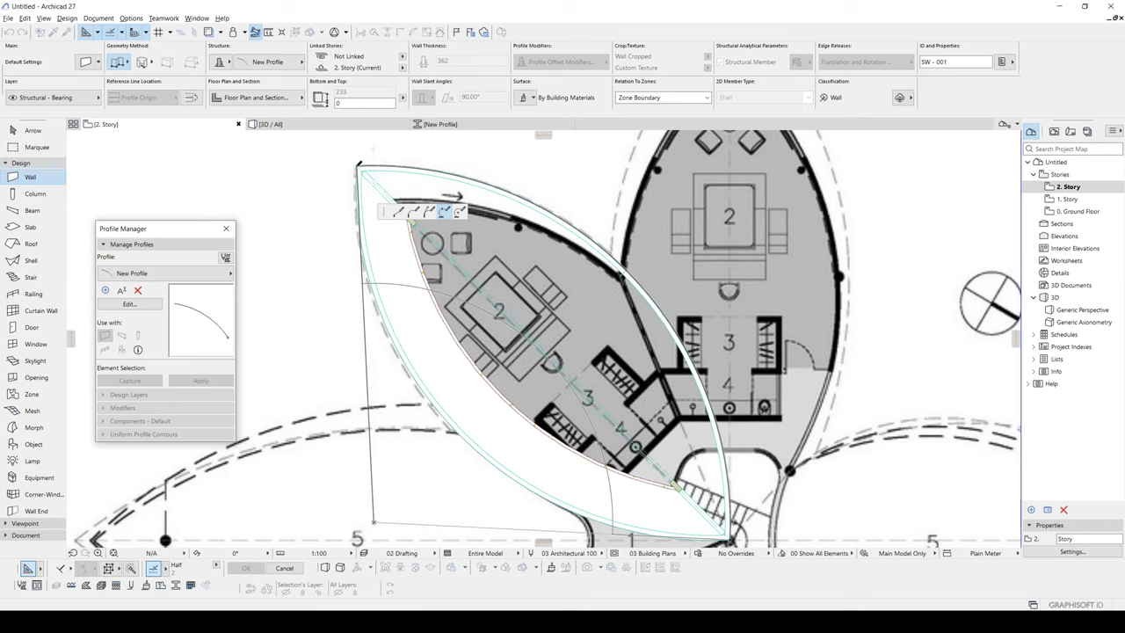
pyautogui.click(359, 165)
pyautogui.press('Escape')
# Step: In the 3D view, set the curved timber wall as the target of a Solid Element Operation
pyautogui.press('F3')
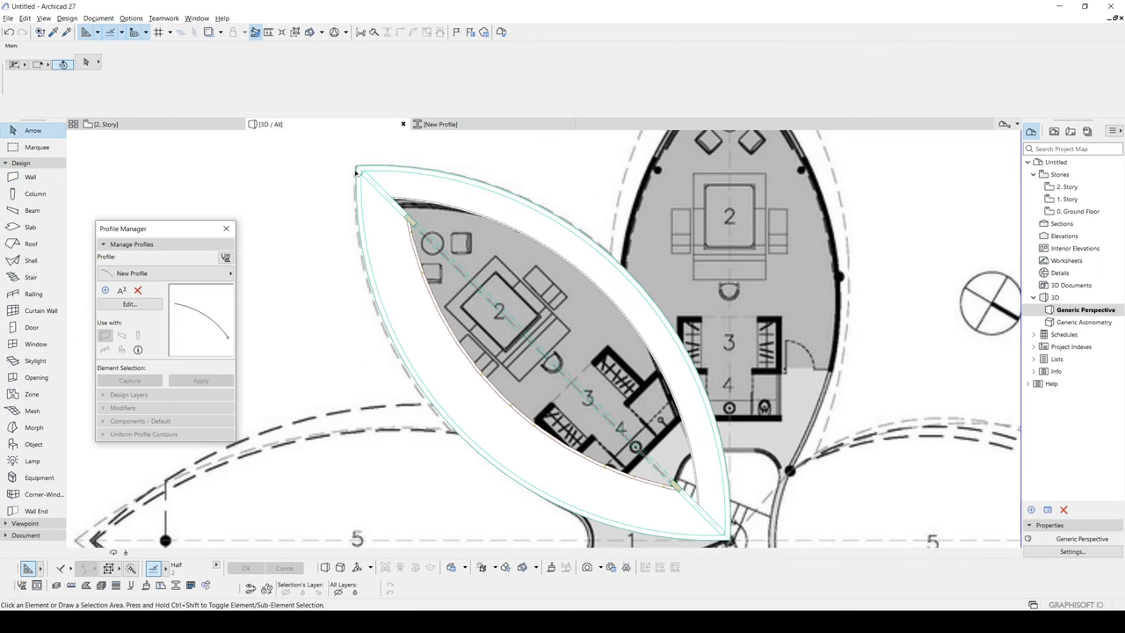
pyautogui.scroll(-3, 495, 340)
pyautogui.keyDown('shift'); pyautogui.moveTo(495, 339); pyautogui.dragTo(607, 274, button='middle'); pyautogui.keyUp('shift')
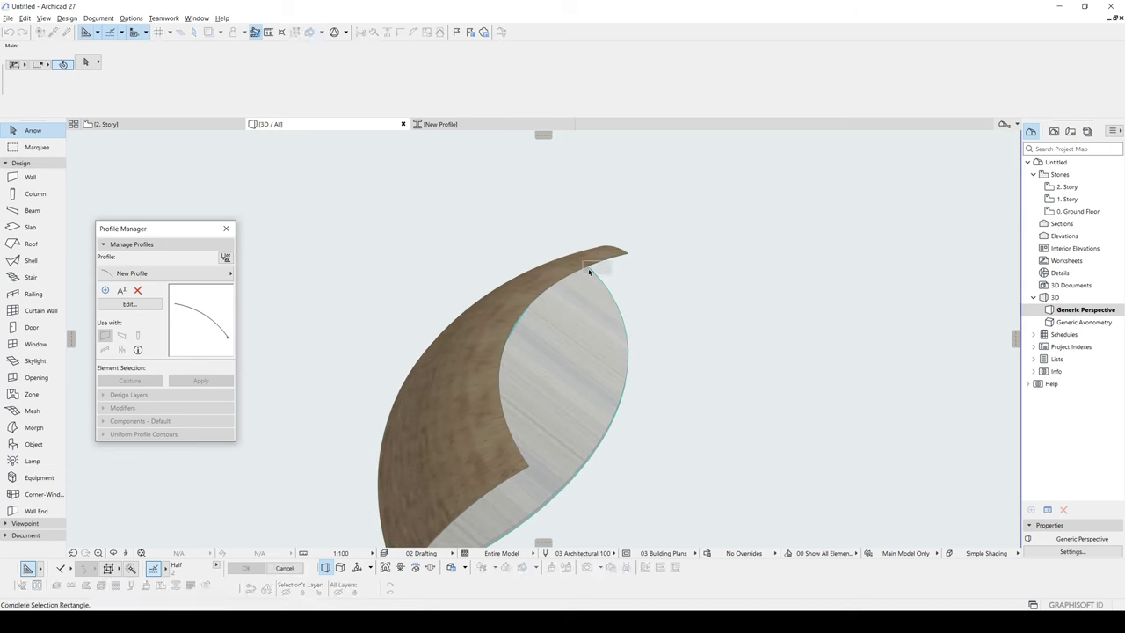
pyautogui.click(604, 264)
pyautogui.rightClick(683, 281)
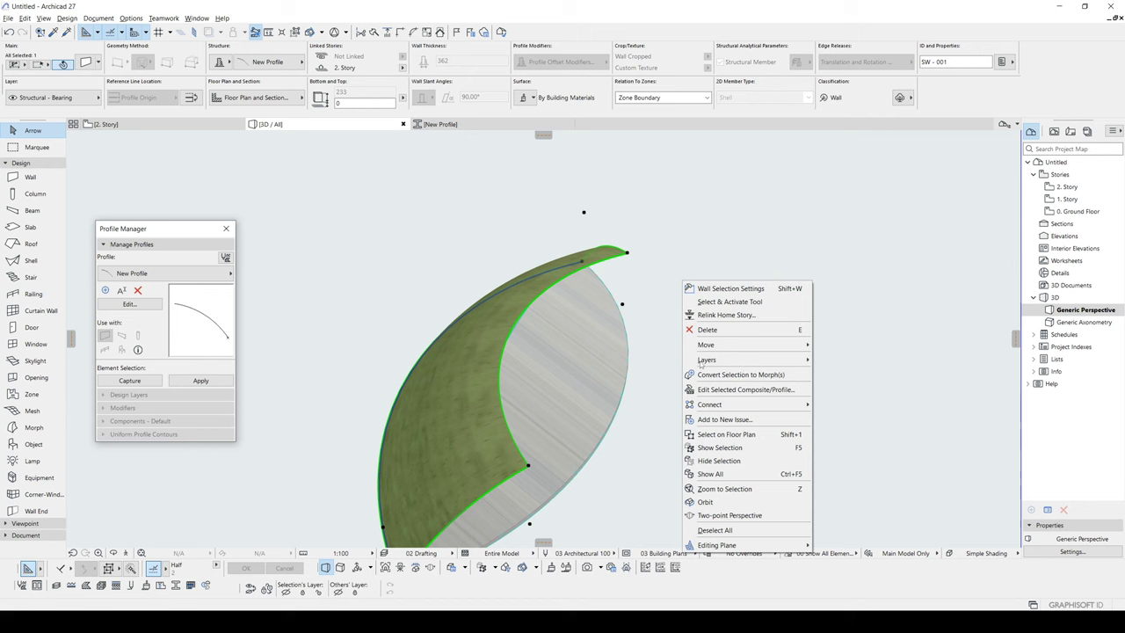
pyautogui.moveTo(712, 406)
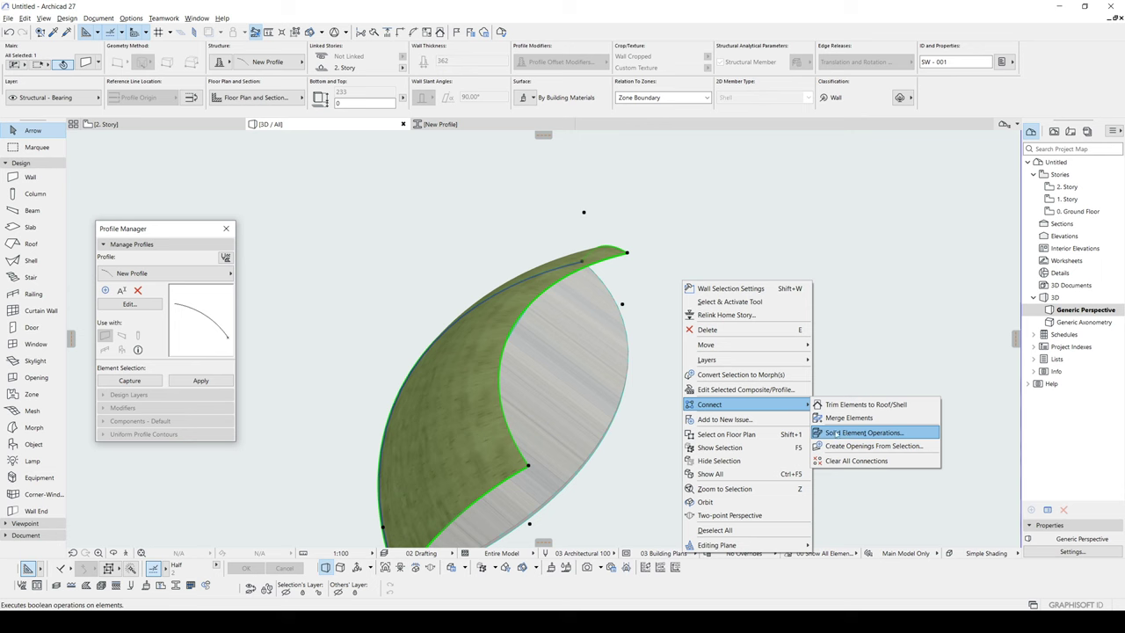
pyautogui.click(864, 434)
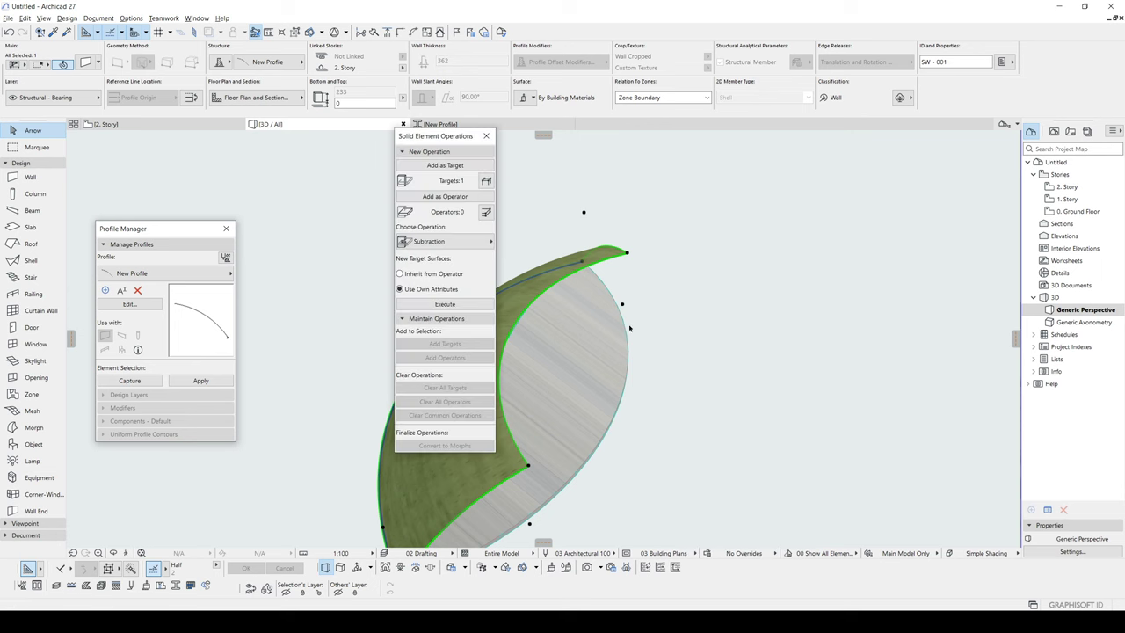
pyautogui.moveTo(429, 140); pyautogui.dragTo(766, 185)
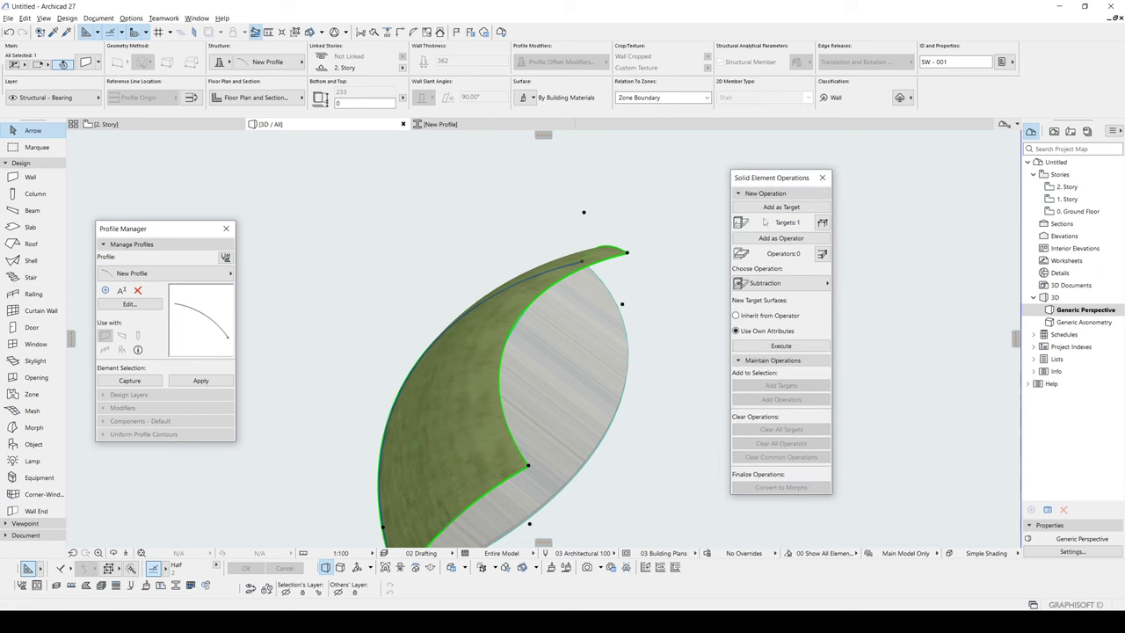
pyautogui.click(770, 209)
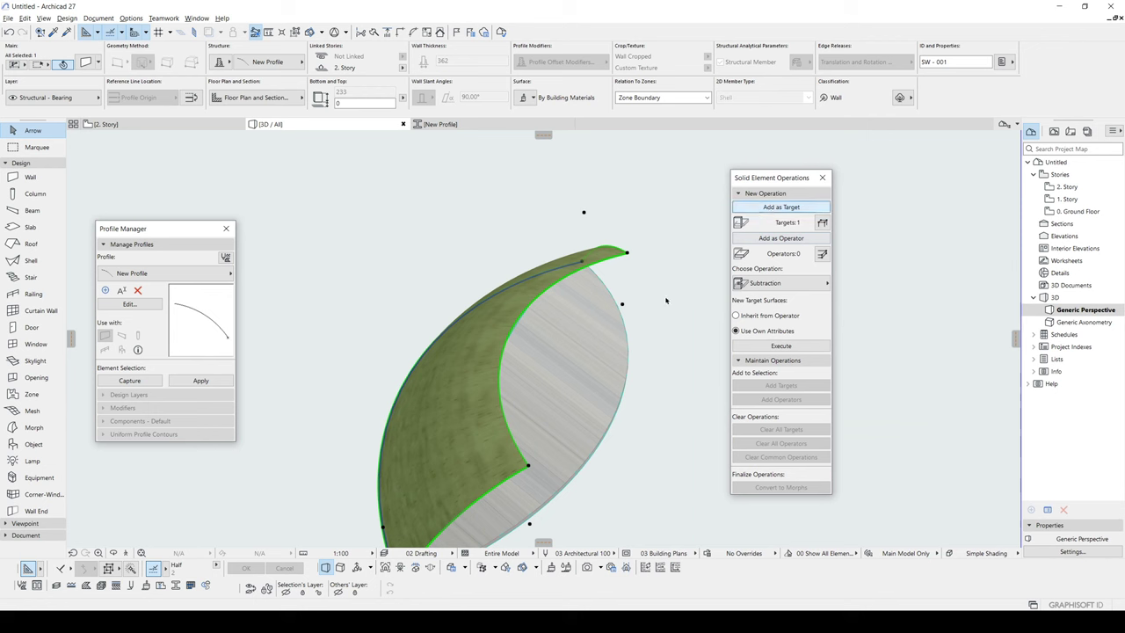
# Step: Use the leaf-shaped shell as operator and execute Subtraction with upward extrusion on the curved wall
pyautogui.click(686, 325)
pyautogui.click(565, 324)
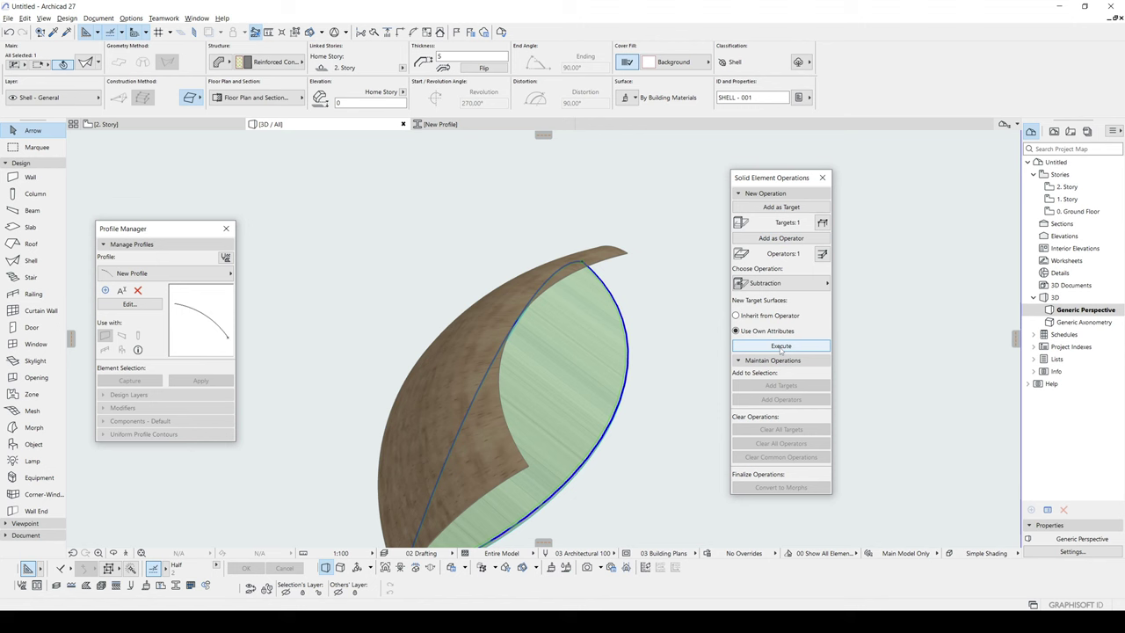
pyautogui.click(765, 284)
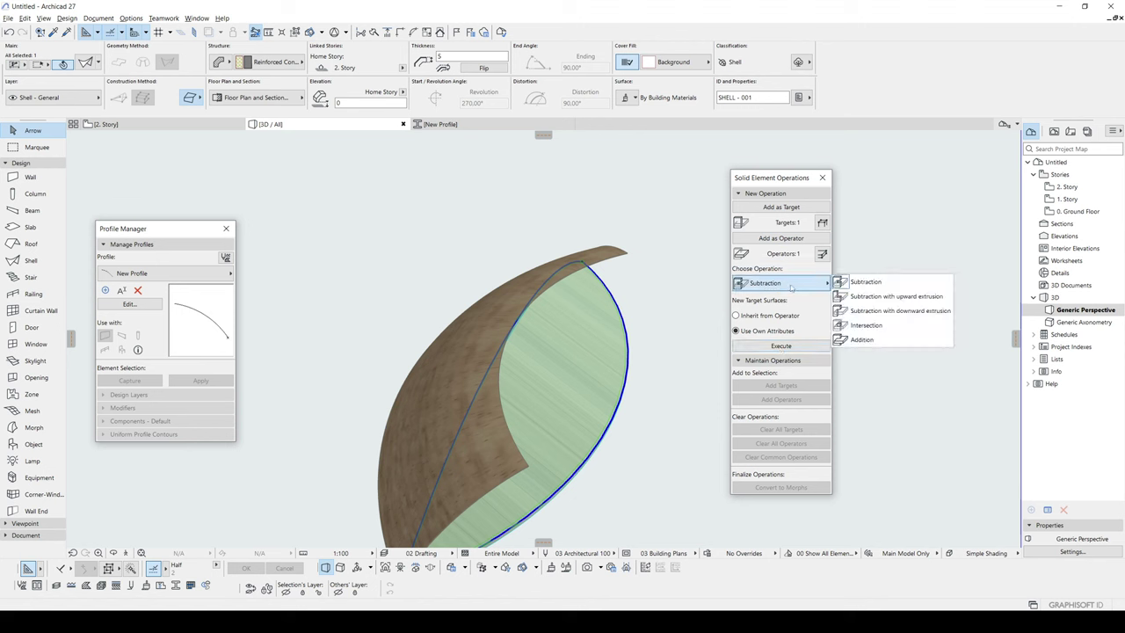
pyautogui.click(875, 297)
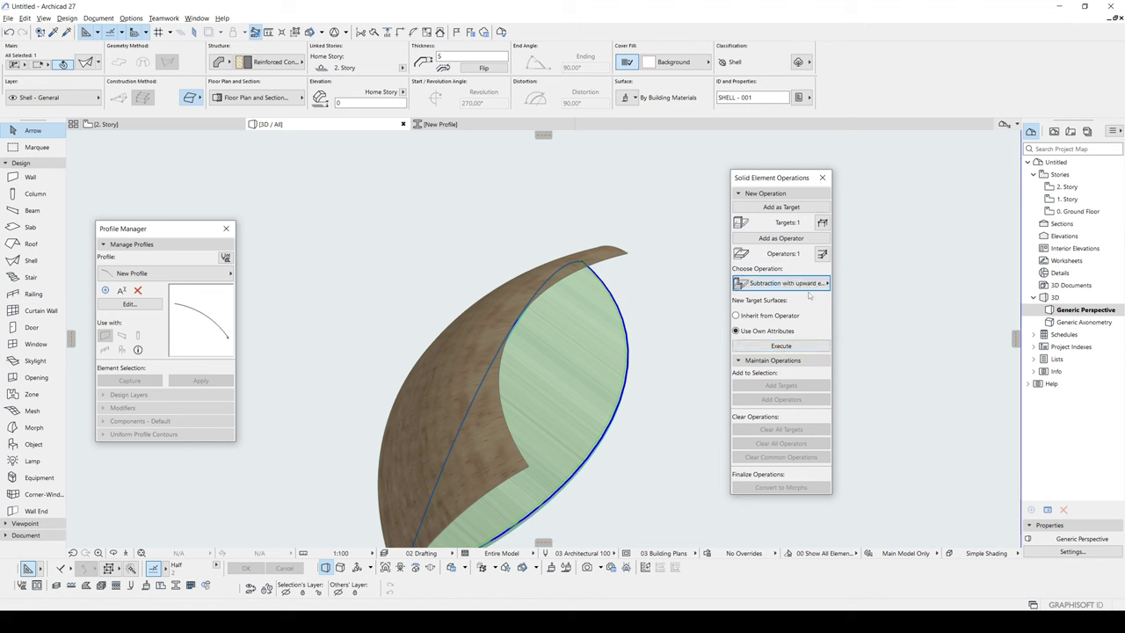
pyautogui.click(782, 347)
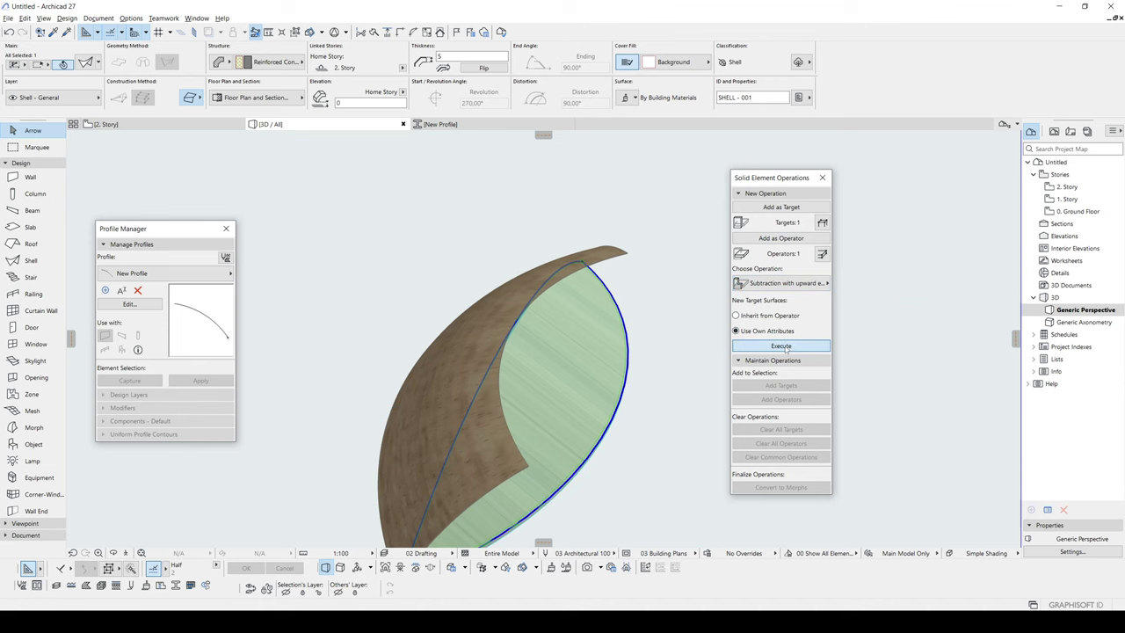
pyautogui.press('Escape')
# Step: Convert the trimmed curved timber wall to morphs
pyautogui.keyDown('shift'); pyautogui.moveTo(552, 344); pyautogui.dragTo(658, 400, button='middle'); pyautogui.keyUp('shift')
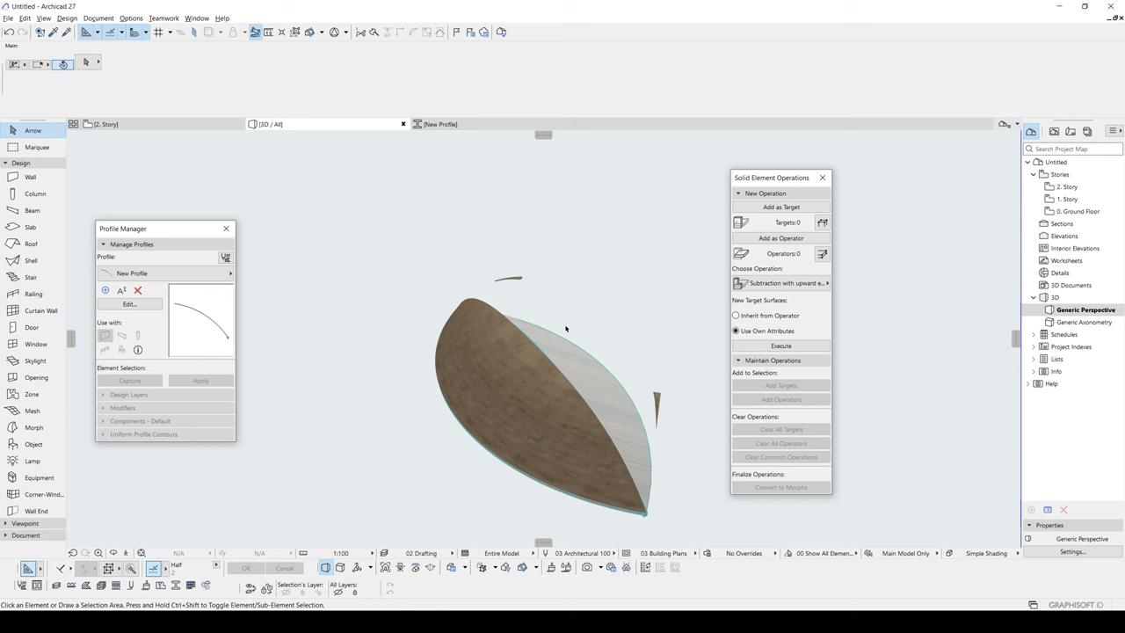
pyautogui.click(477, 347)
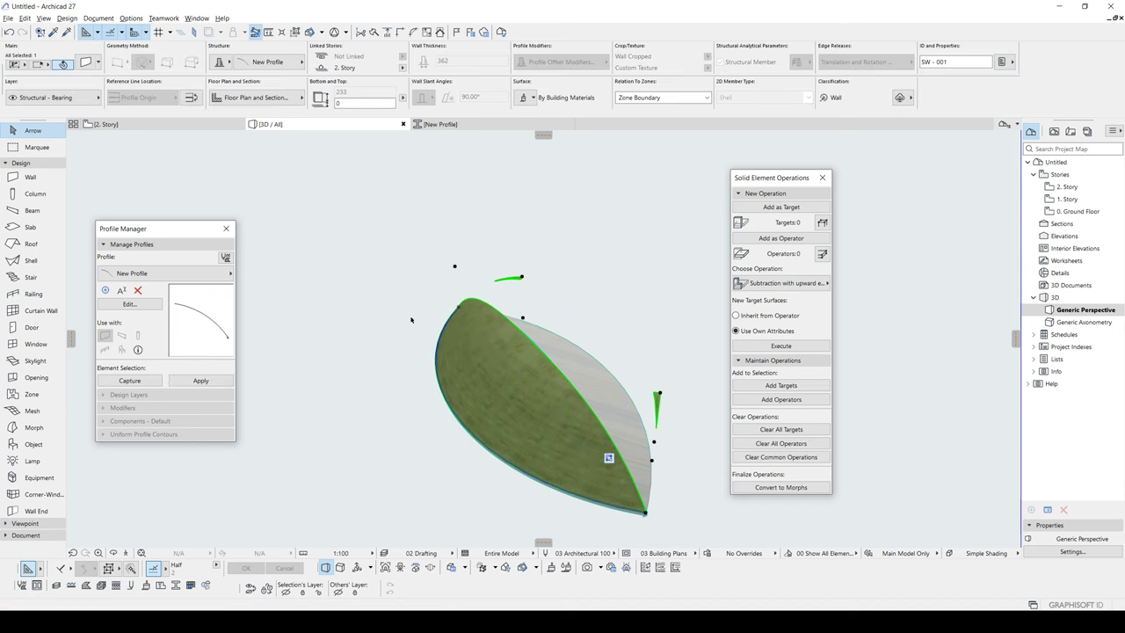
pyautogui.rightClick(353, 303)
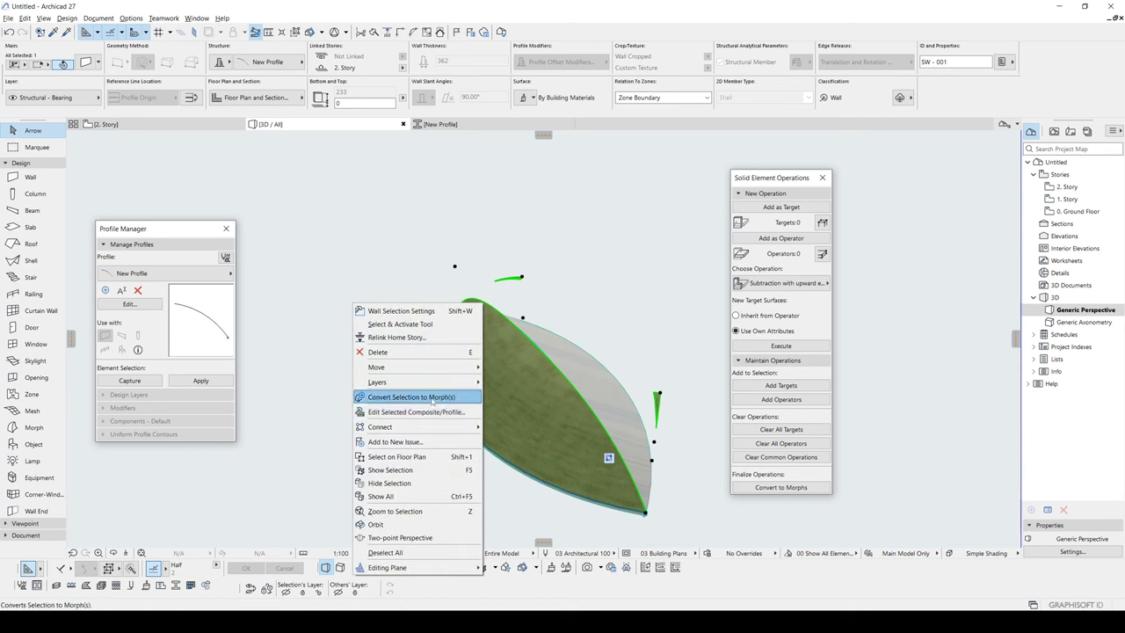
pyautogui.click(433, 397)
pyautogui.click(670, 385)
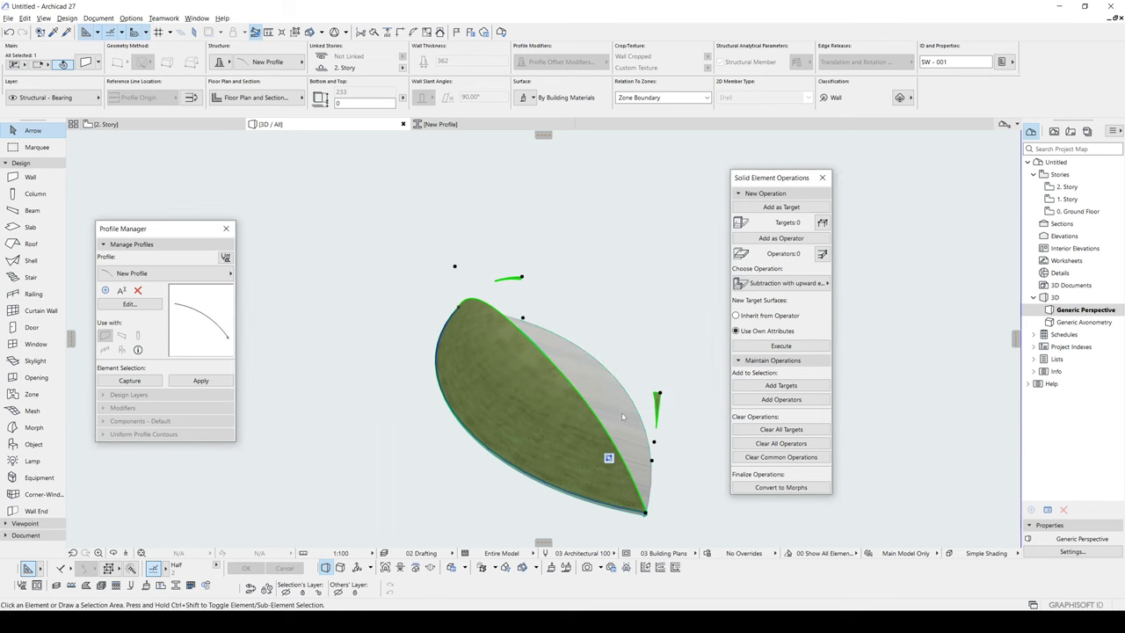
# Step: Split the selected timber roof morphs with a vertical plane running through both tips of the leaf
pyautogui.keyDown('shift'); pyautogui.moveTo(576, 399); pyautogui.dragTo(237, 387, button='middle'); pyautogui.keyUp('shift')
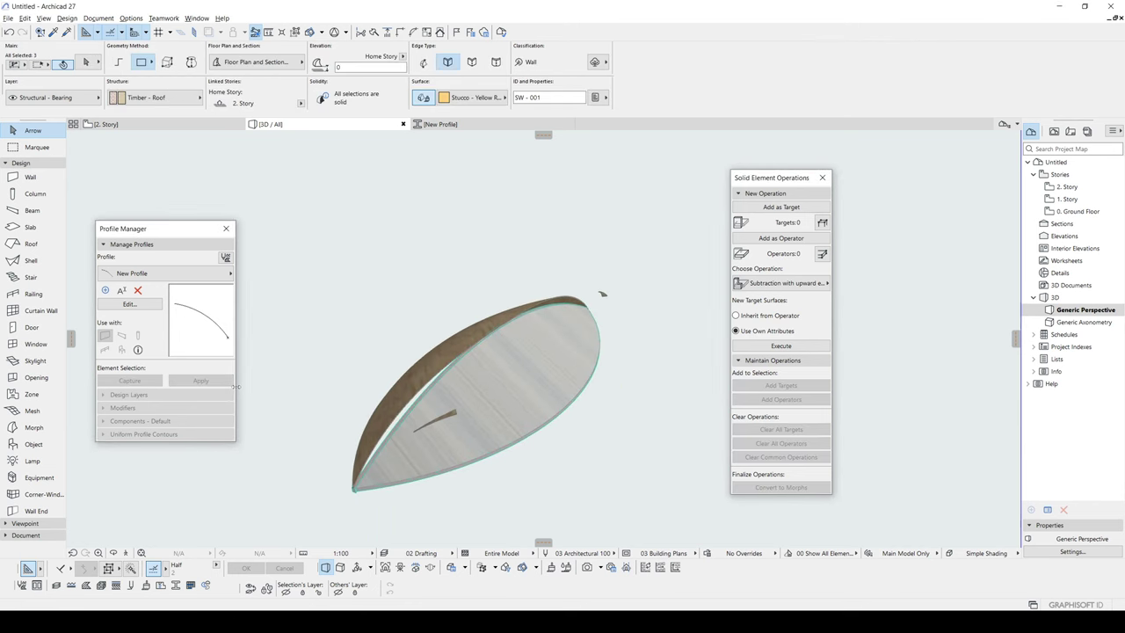
pyautogui.keyDown('shift'); pyautogui.moveTo(396, 435); pyautogui.dragTo(369, 139, button='middle'); pyautogui.keyUp('shift')
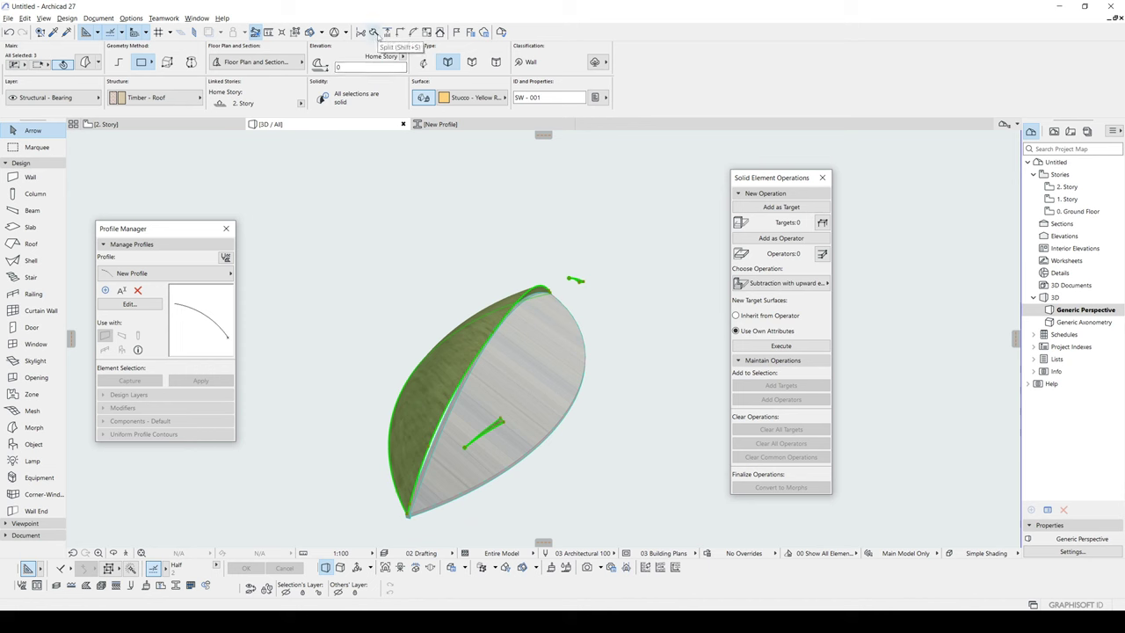
pyautogui.click(374, 32)
pyautogui.keyDown('shift'); pyautogui.moveTo(462, 334); pyautogui.dragTo(545, 337, button='middle'); pyautogui.keyUp('shift')
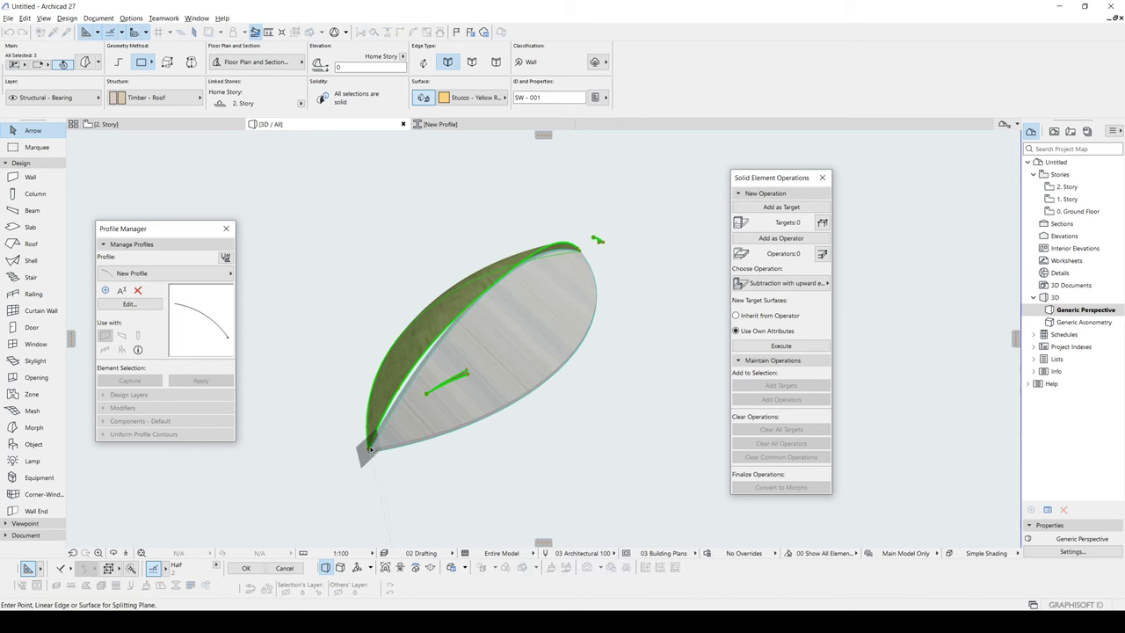
pyautogui.click(370, 448)
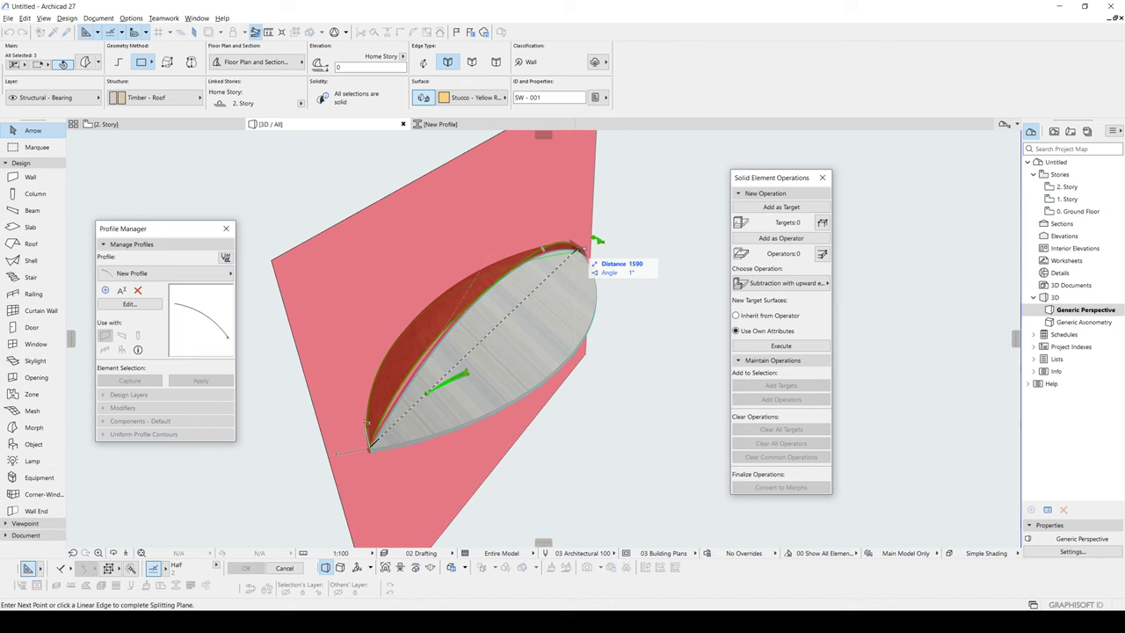
pyautogui.click(577, 250)
pyautogui.keyDown('shift'); pyautogui.moveTo(573, 208); pyautogui.dragTo(594, 222, button='middle'); pyautogui.keyUp('shift')
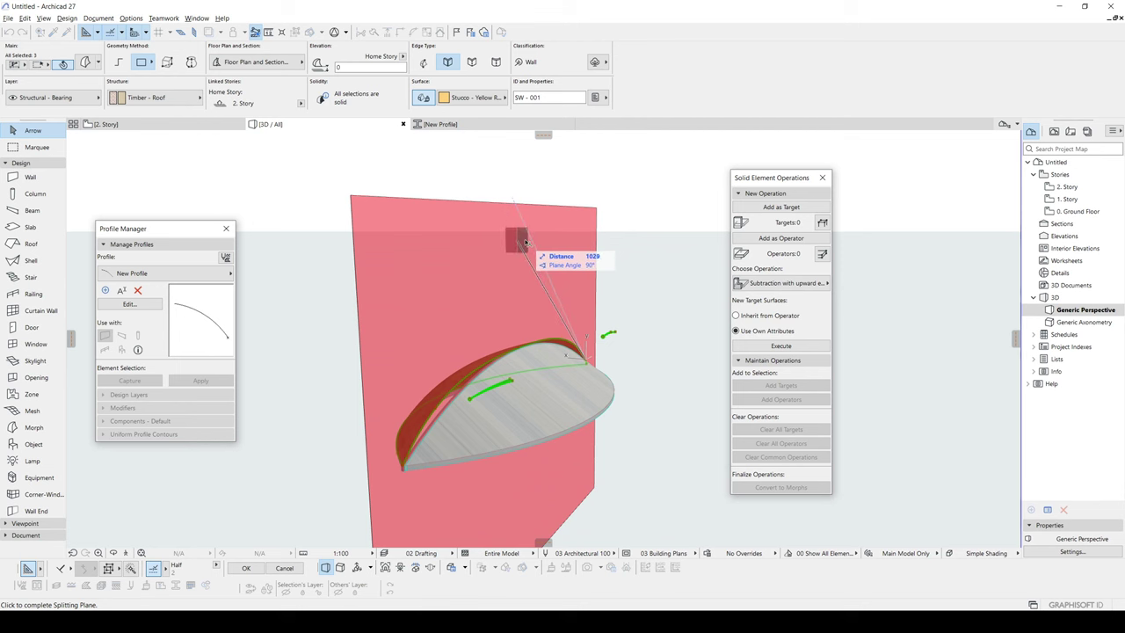
pyautogui.click(525, 244)
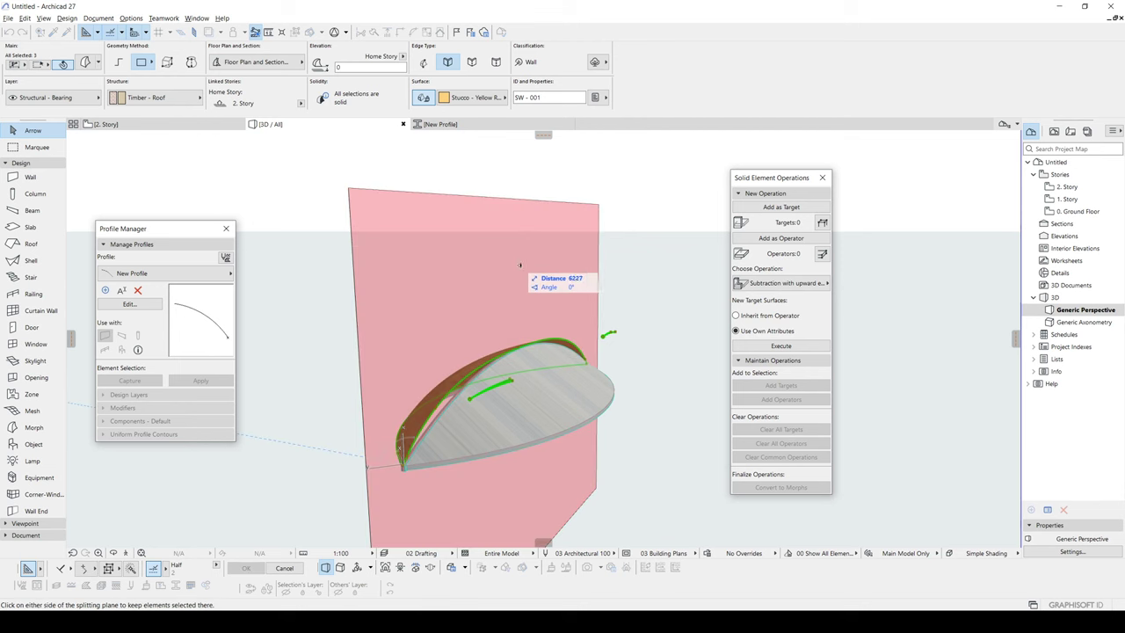
pyautogui.keyDown('shift'); pyautogui.moveTo(456, 303); pyautogui.dragTo(595, 346, button='middle'); pyautogui.keyUp('shift')
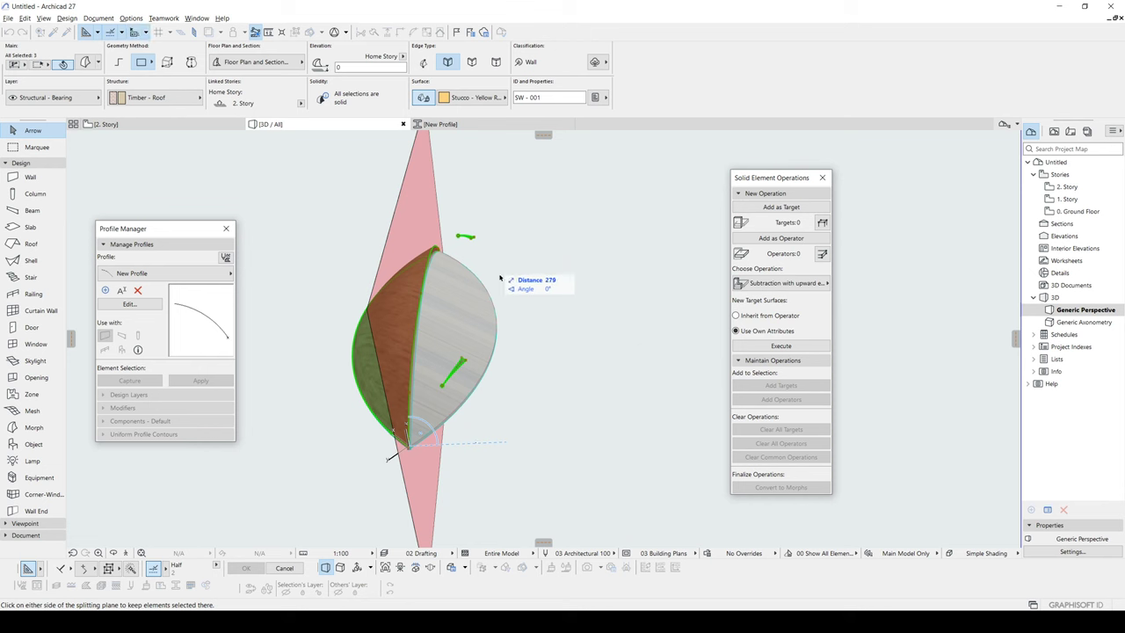
pyautogui.click(616, 353)
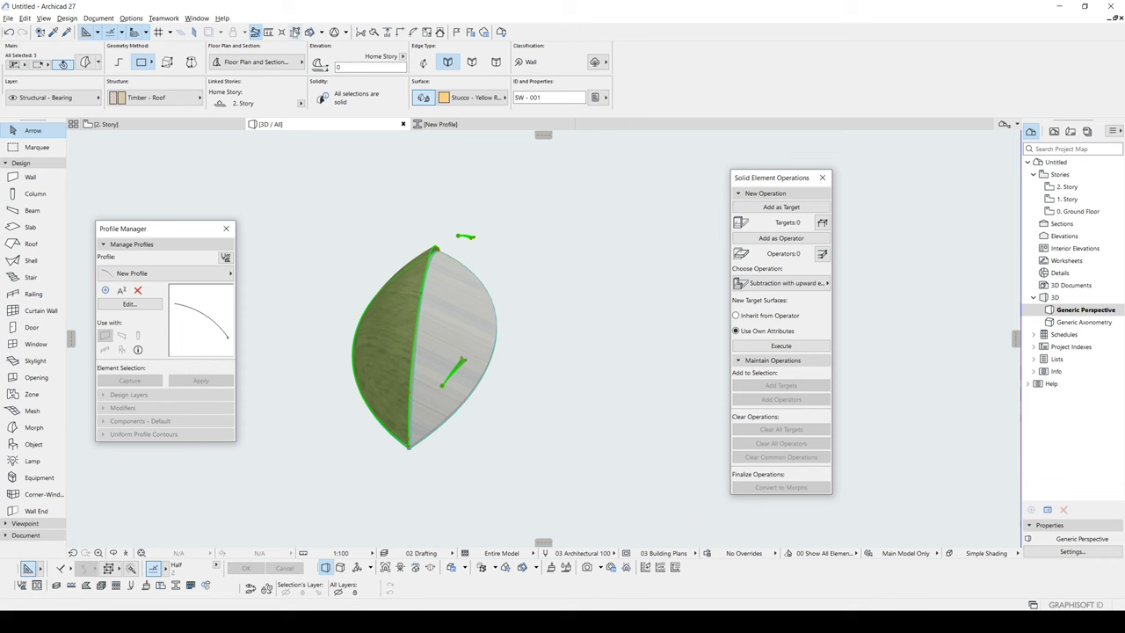
# Step: Delete the two small leftover morph pieces floating beside the timber roof half
pyautogui.click(466, 237)
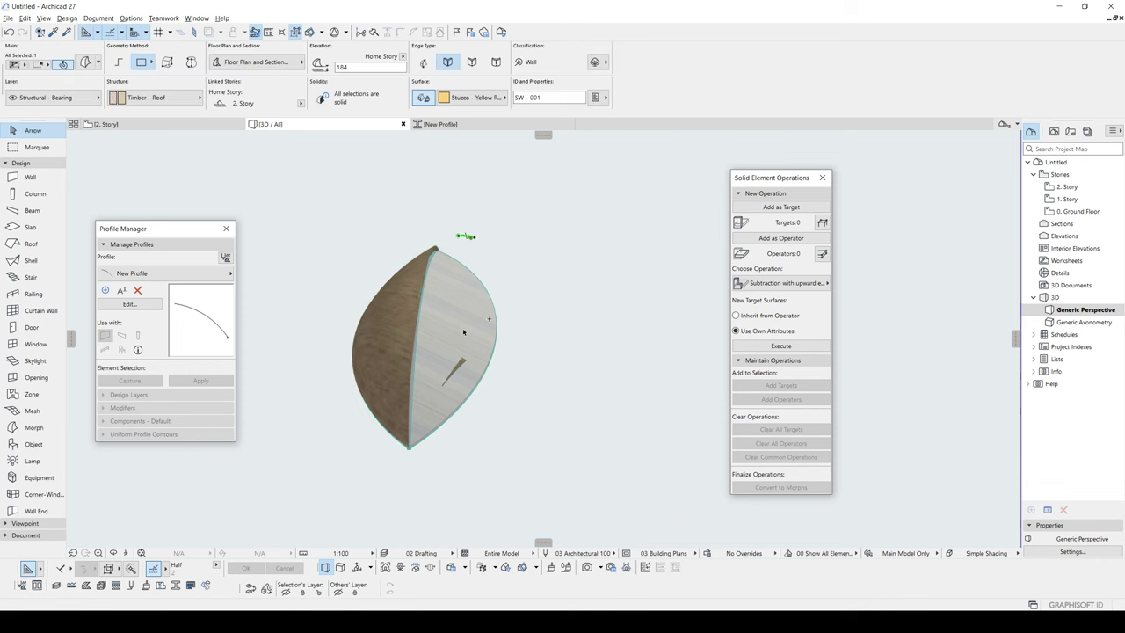
pyautogui.press('Escape')
pyautogui.keyDown('shift'); pyautogui.moveTo(495, 350); pyautogui.dragTo(527, 285, button='middle'); pyautogui.keyUp('shift')
pyautogui.scroll(2, 407, 332)
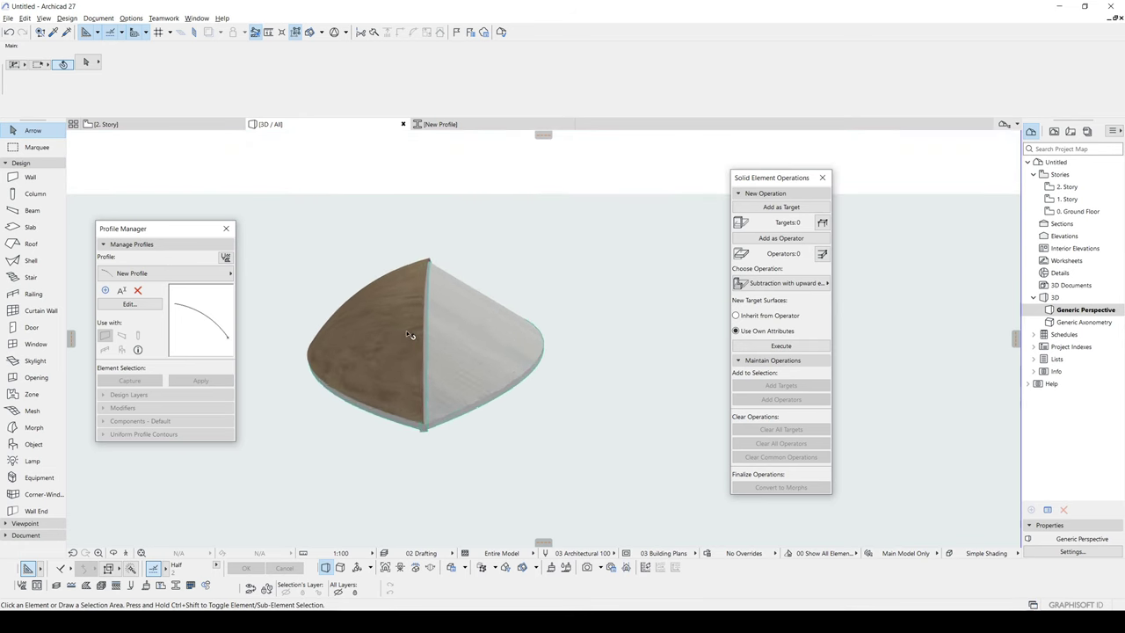
# Step: Delete the grey shell surface on the open side of the leaf, beside the timber roof half
pyautogui.keyDown('shift'); pyautogui.moveTo(410, 335); pyautogui.dragTo(494, 306, button='middle'); pyautogui.keyUp('shift')
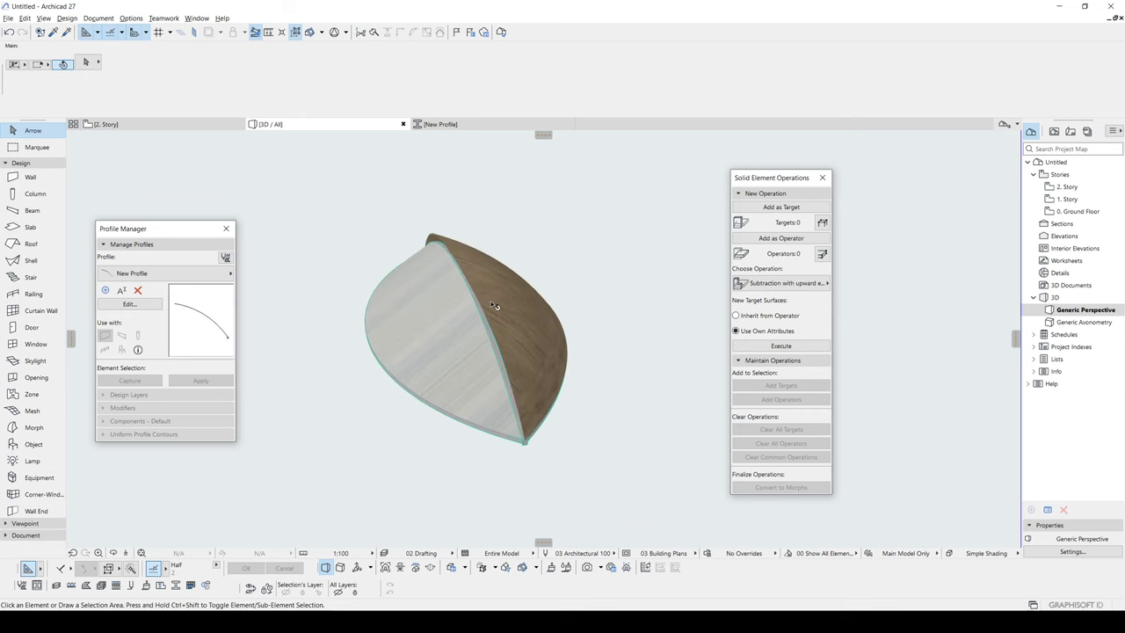
pyautogui.scroll(3, 493, 309)
pyautogui.keyDown('shift'); pyautogui.moveTo(555, 328); pyautogui.dragTo(491, 291, button='middle'); pyautogui.keyUp('shift')
pyautogui.click(537, 324)
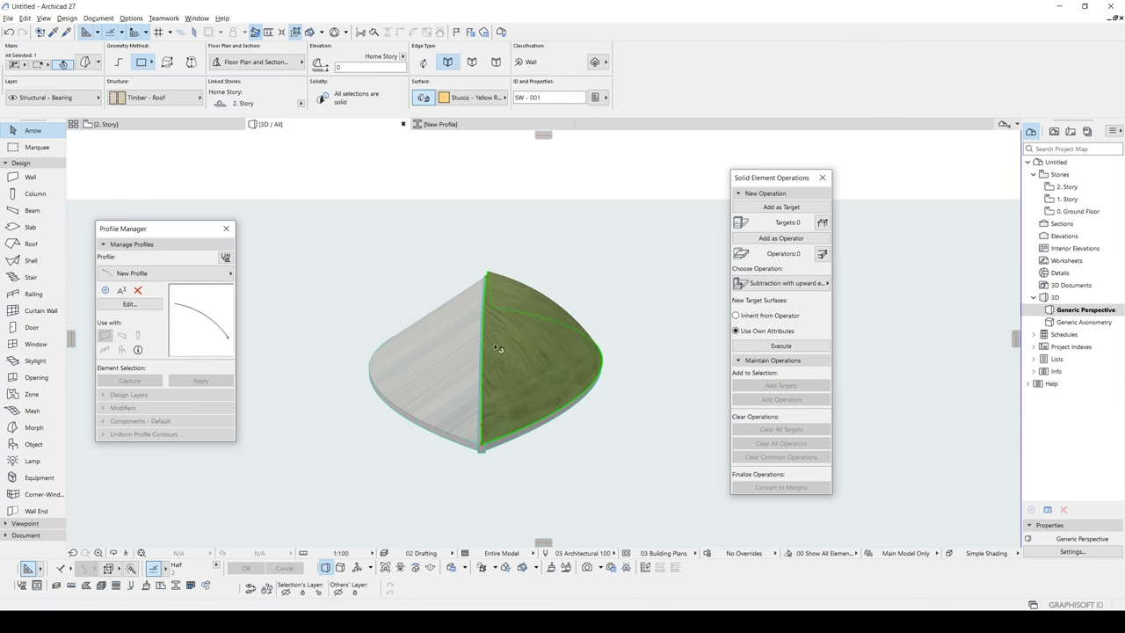
pyautogui.keyDown('shift'); pyautogui.moveTo(529, 362); pyautogui.dragTo(594, 384, button='middle'); pyautogui.keyUp('shift')
pyautogui.click(608, 260)
pyautogui.click(459, 315)
pyautogui.press('Delete')
# Step: On the 2. Story plan, mirror a copy of the timber roof half about the leaf's diagonal centreline and check both halves in 3D
pyautogui.click(522, 319)
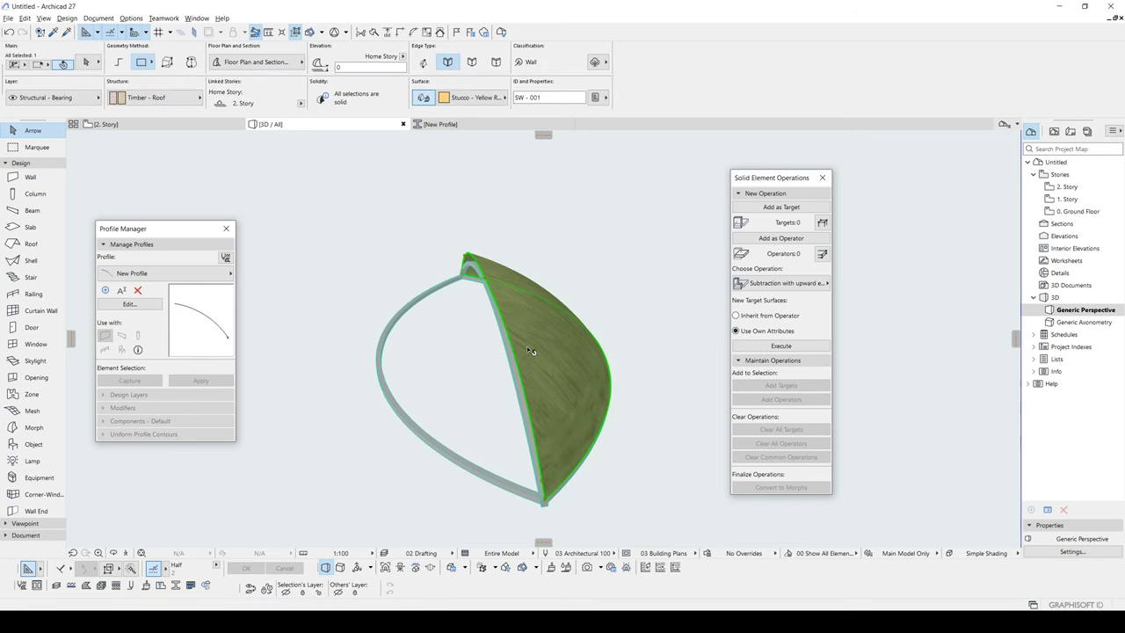
pyautogui.press('F2')
pyautogui.scroll(5, 407, 229)
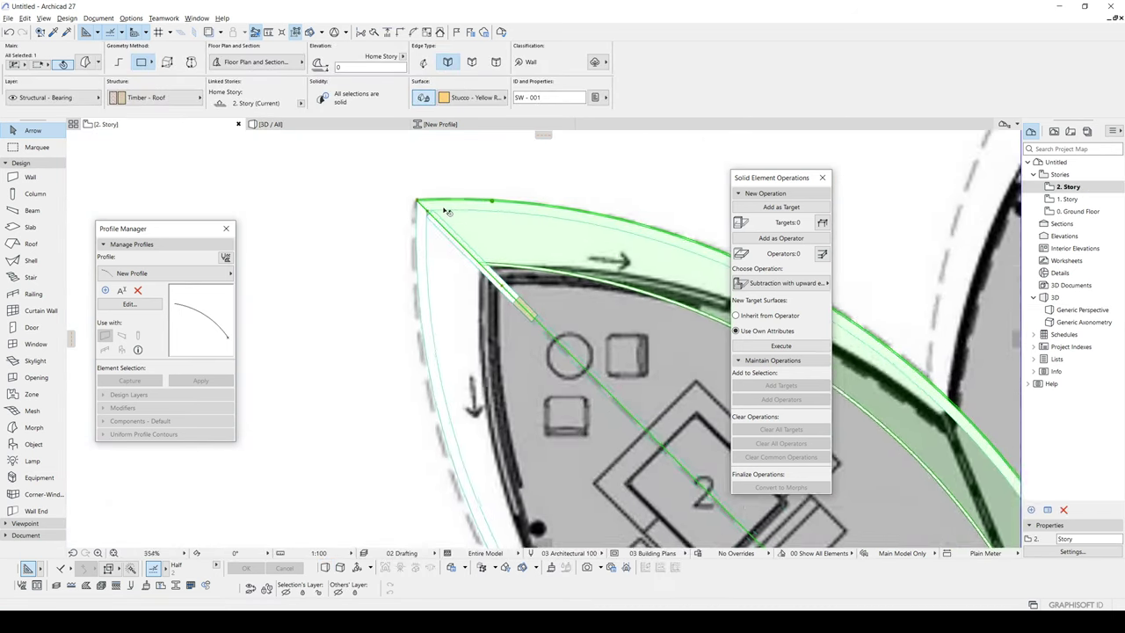
pyautogui.hotkey('ctrl', 'alt', 'm')
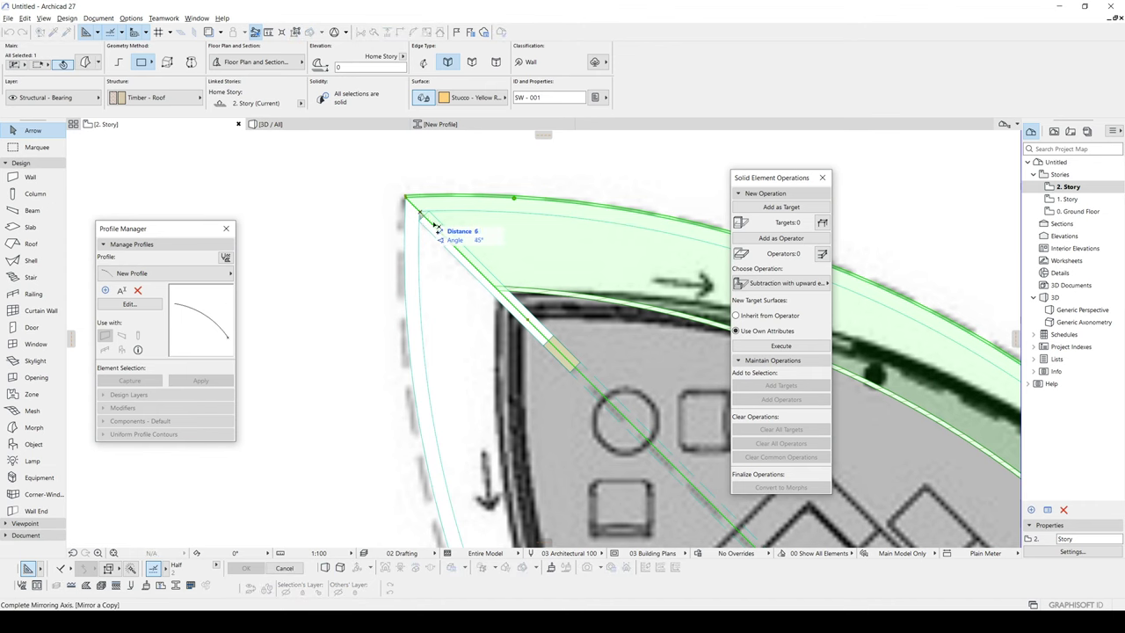
pyautogui.click(439, 233)
pyautogui.press('Escape')
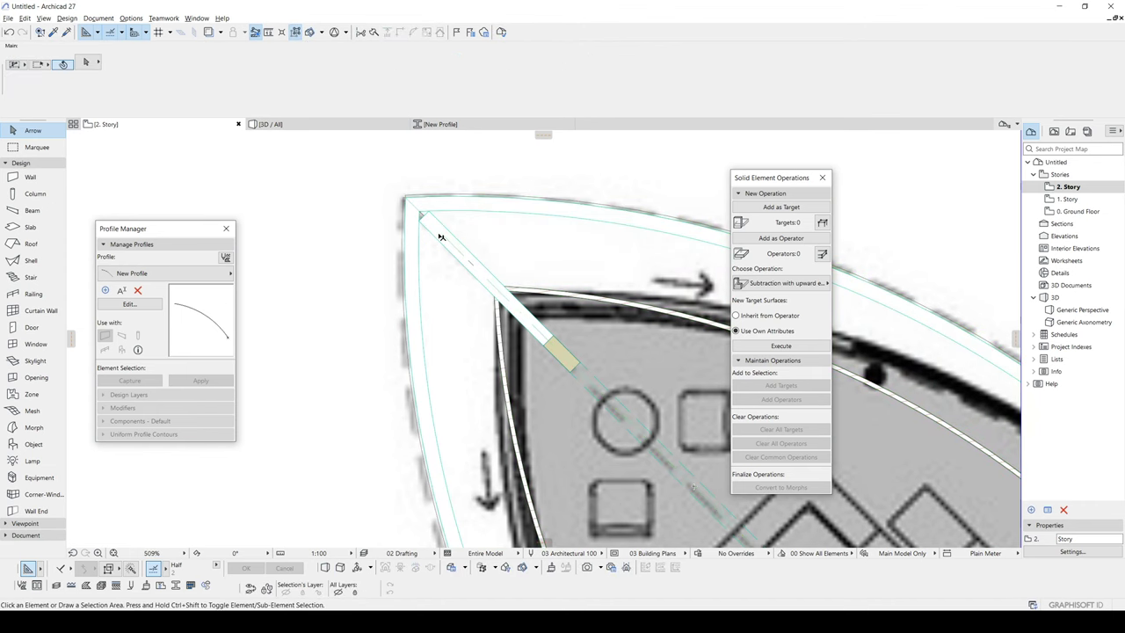
pyautogui.press('F3')
pyautogui.scroll(-2, 380, 312)
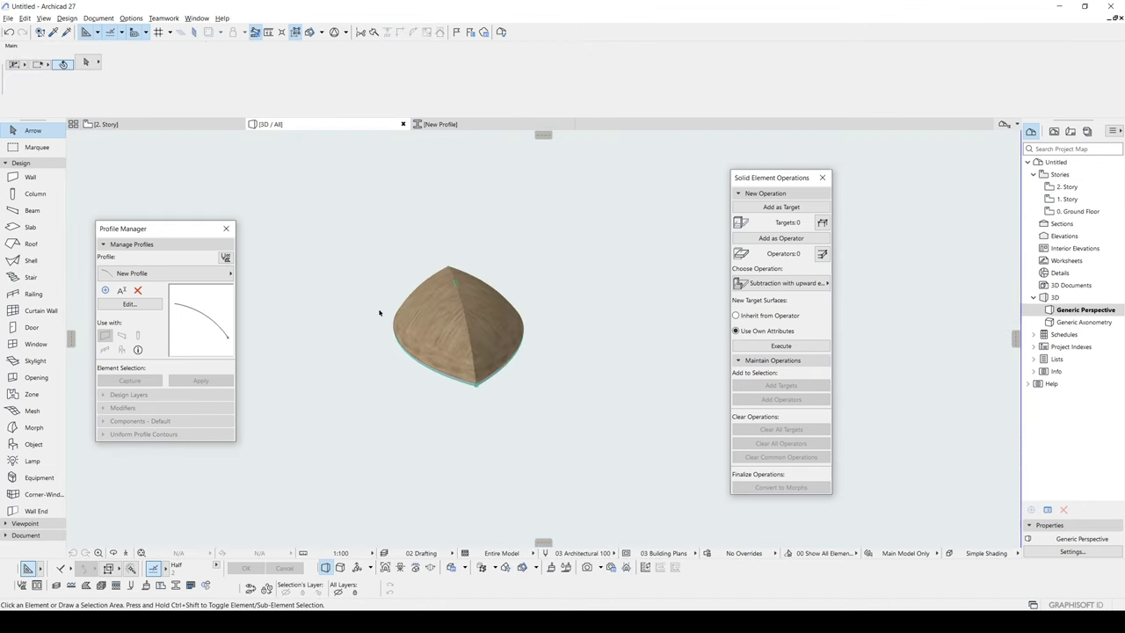
pyautogui.keyDown('shift'); pyautogui.moveTo(380, 312); pyautogui.dragTo(339, 423, button='middle'); pyautogui.keyUp('shift')
pyautogui.moveTo(621, 447); pyautogui.dragTo(319, 260)
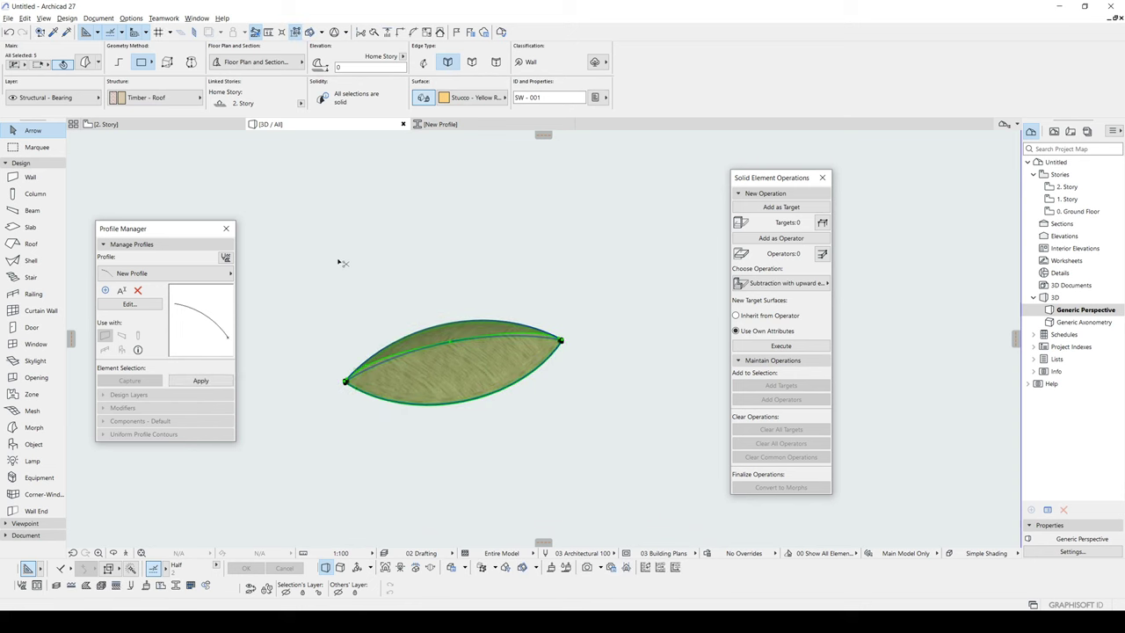
pyautogui.click(390, 270)
pyautogui.keyDown('shift'); pyautogui.moveTo(436, 390); pyautogui.dragTo(373, 341, button='middle'); pyautogui.keyUp('shift')
# Step: Copy the imported floor plan drawing from 2. Story to 1. Story
pyautogui.press('F2')
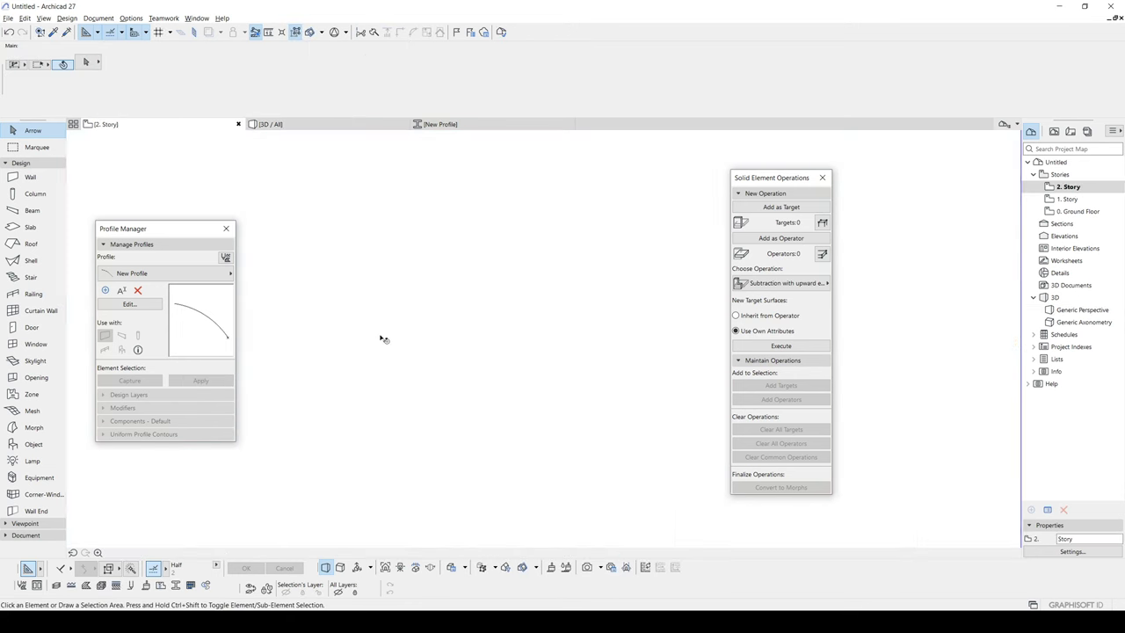
pyautogui.scroll(-10, 639, 300)
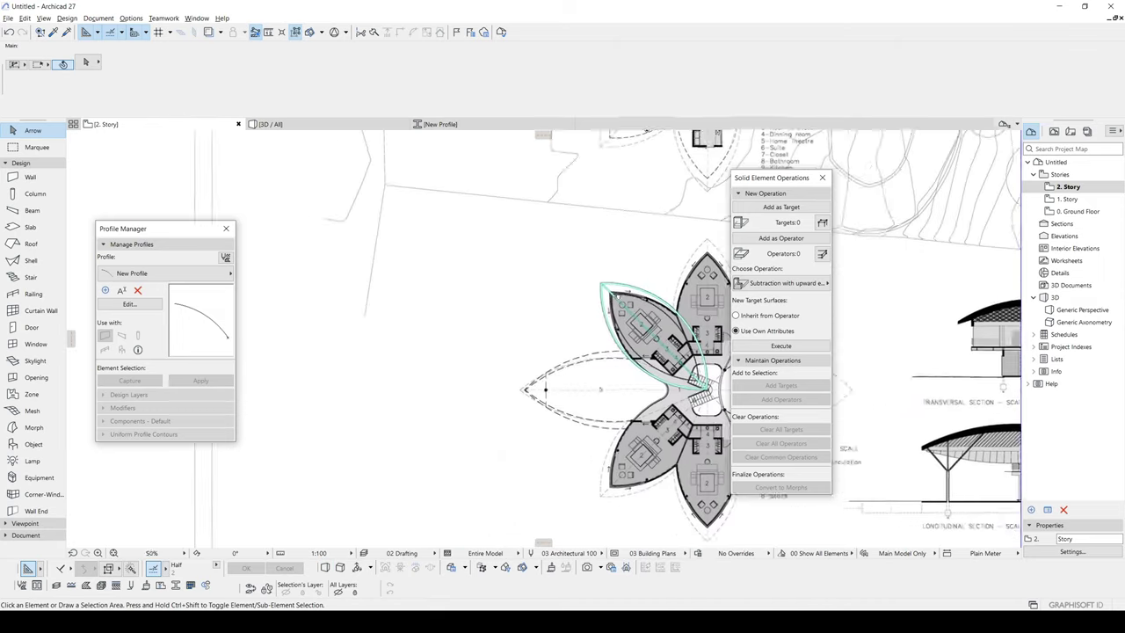
pyautogui.click(649, 288)
pyautogui.moveTo(649, 289); pyautogui.dragTo(568, 312)
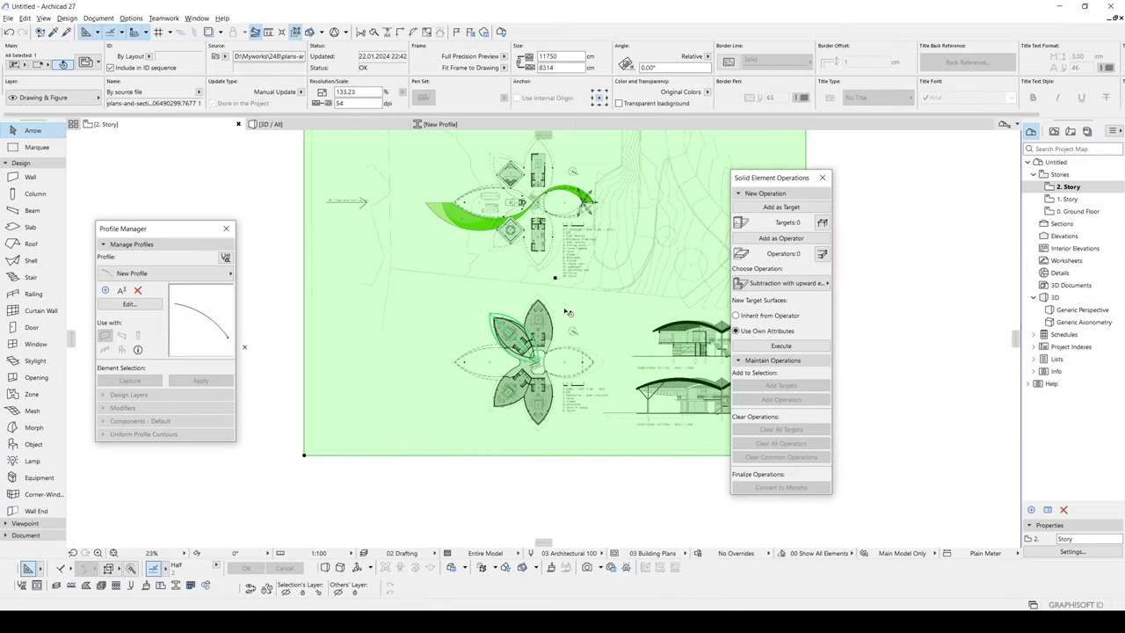
pyautogui.doubleClick(1068, 199)
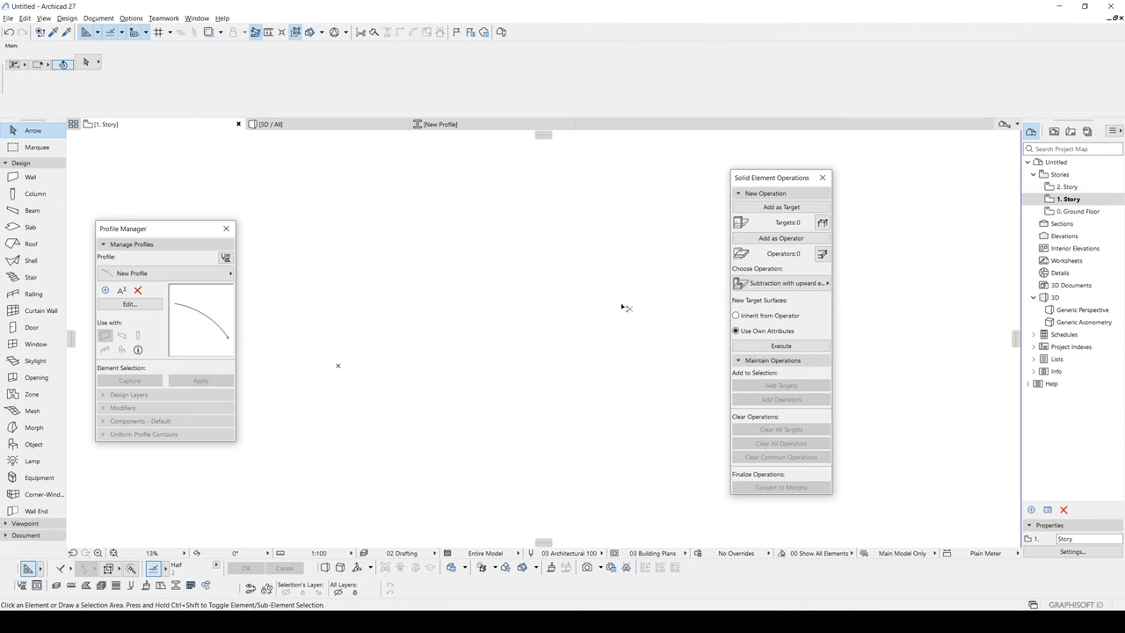
pyautogui.scroll(5, 500, 359)
pyautogui.scroll(5, 502, 360)
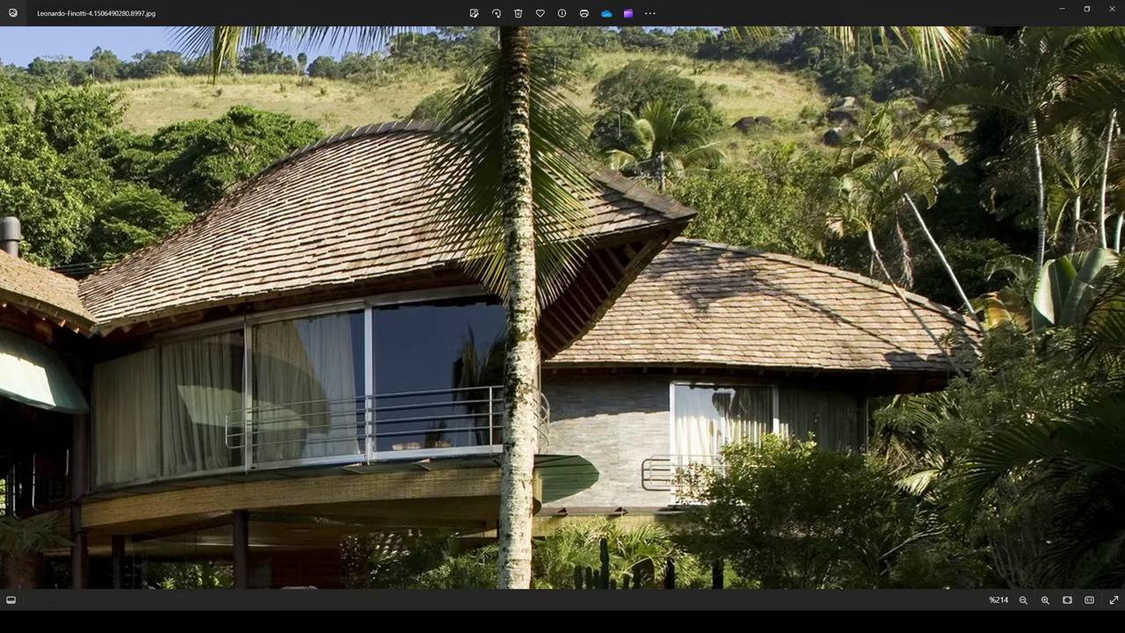
# Step: Check the facade in the reference photo and set the Wall tool to a basic GENERIC structure with a thickness of 20
pyautogui.scroll(-2, 487, 434)
pyautogui.moveTo(487, 434); pyautogui.dragTo(742, 403)
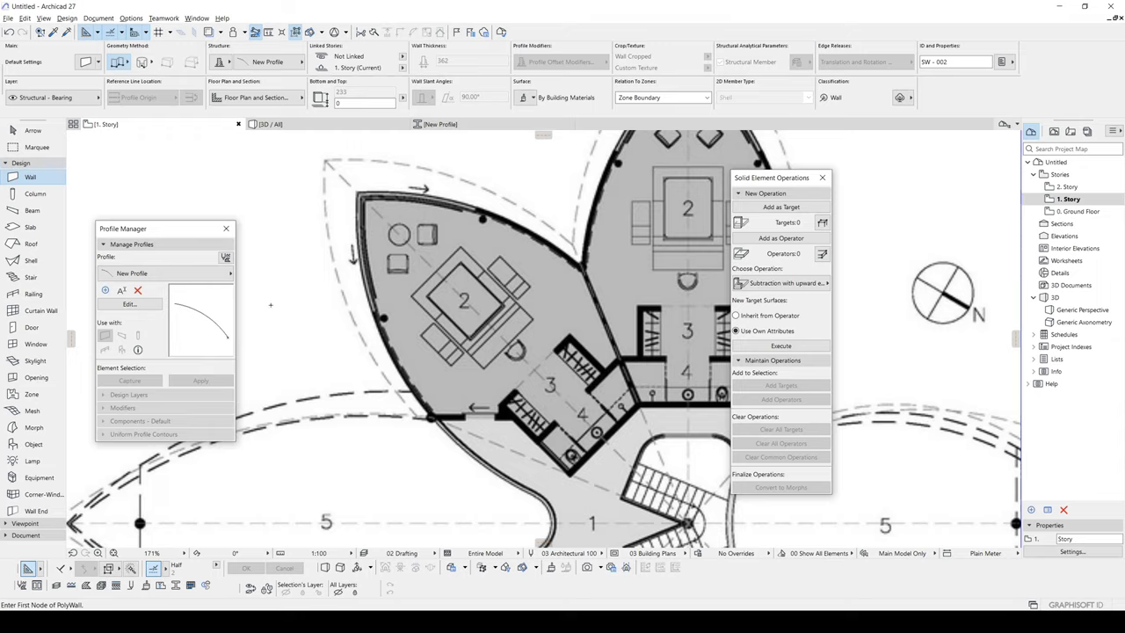
pyautogui.click(242, 62)
pyautogui.moveTo(532, 169); pyautogui.dragTo(493, 180, button='middle')
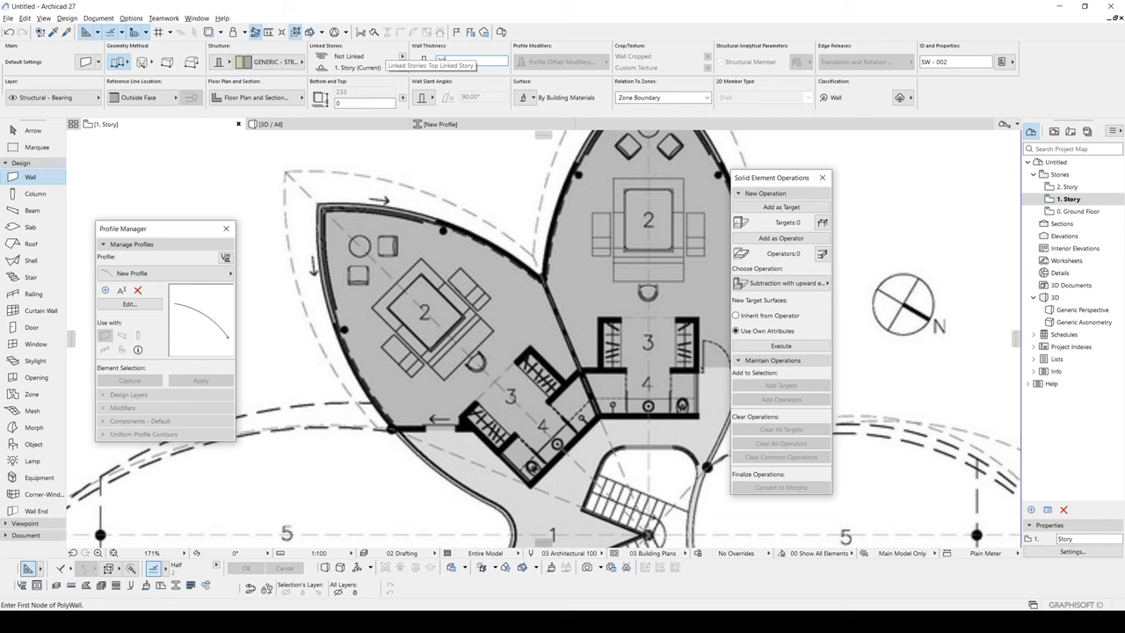
pyautogui.moveTo(419, 273); pyautogui.dragTo(462, 260, button='middle')
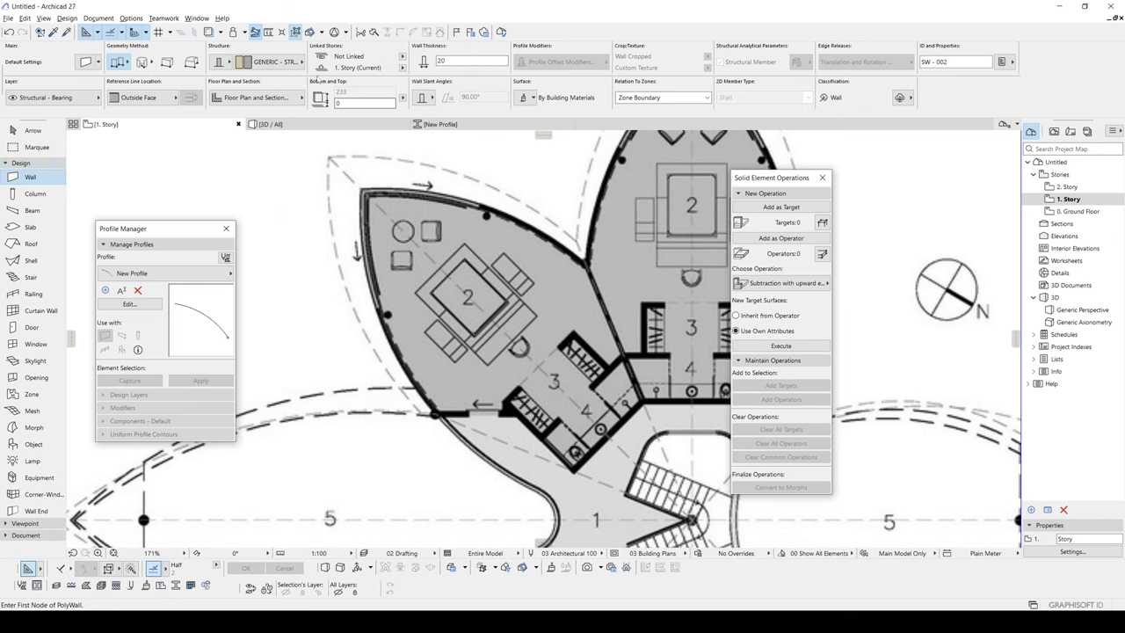
pyautogui.moveTo(421, 360); pyautogui.dragTo(377, 383, button='middle')
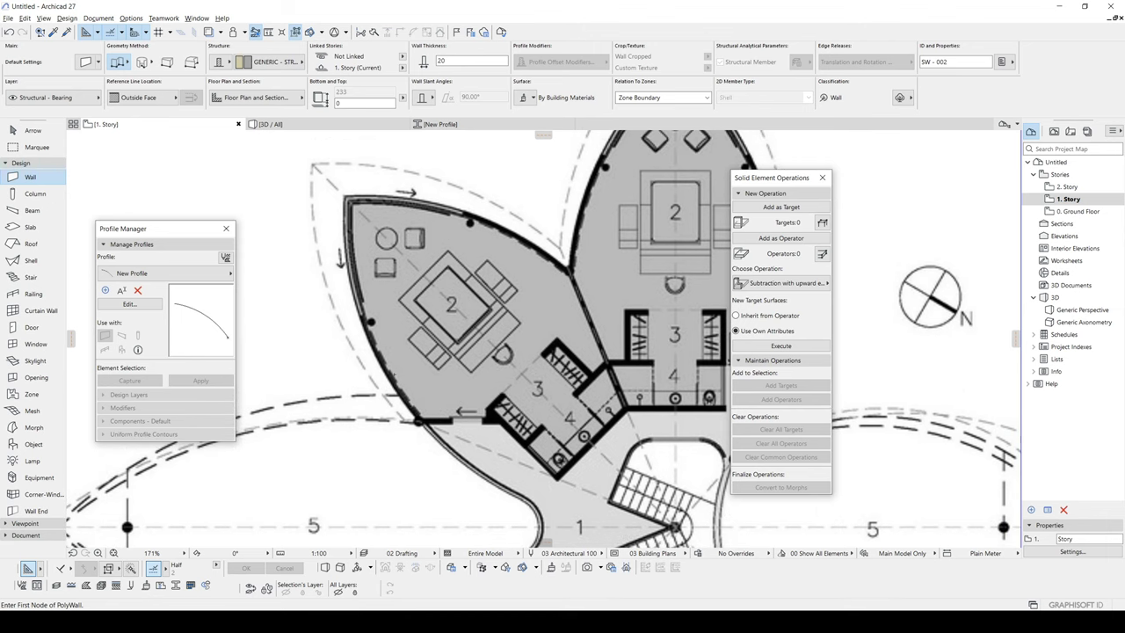
# Step: On 1. Story, draw a straight wall from the leaf room's outer tip to the corner where it meets the neighbouring leaf
pyautogui.click(347, 198)
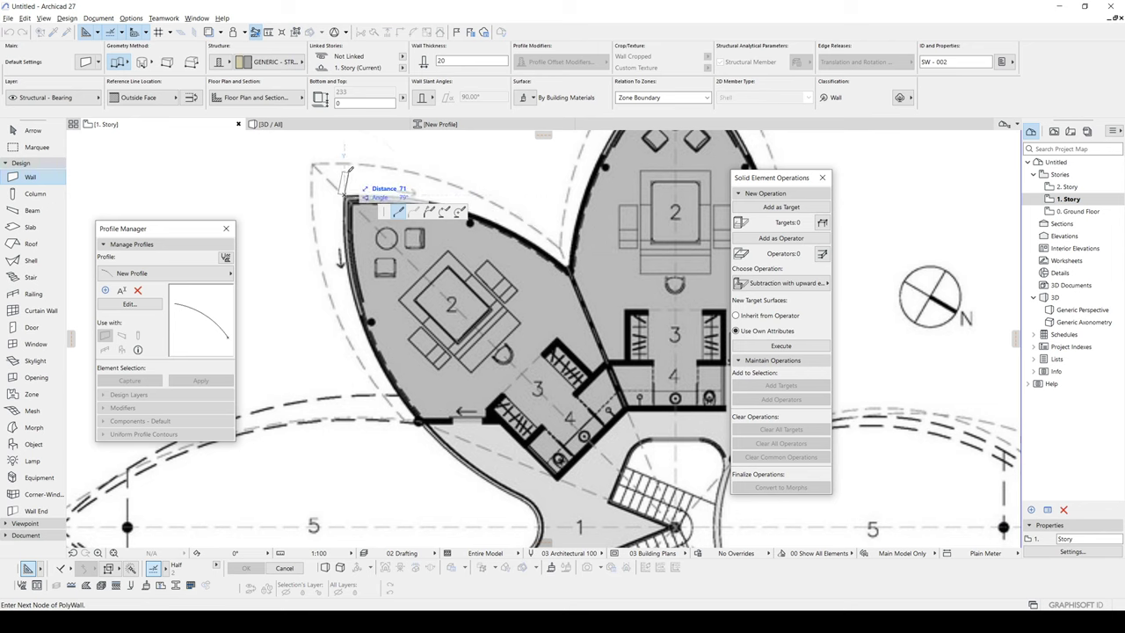
pyautogui.scroll(3, 492, 352)
pyautogui.scroll(3, 606, 303)
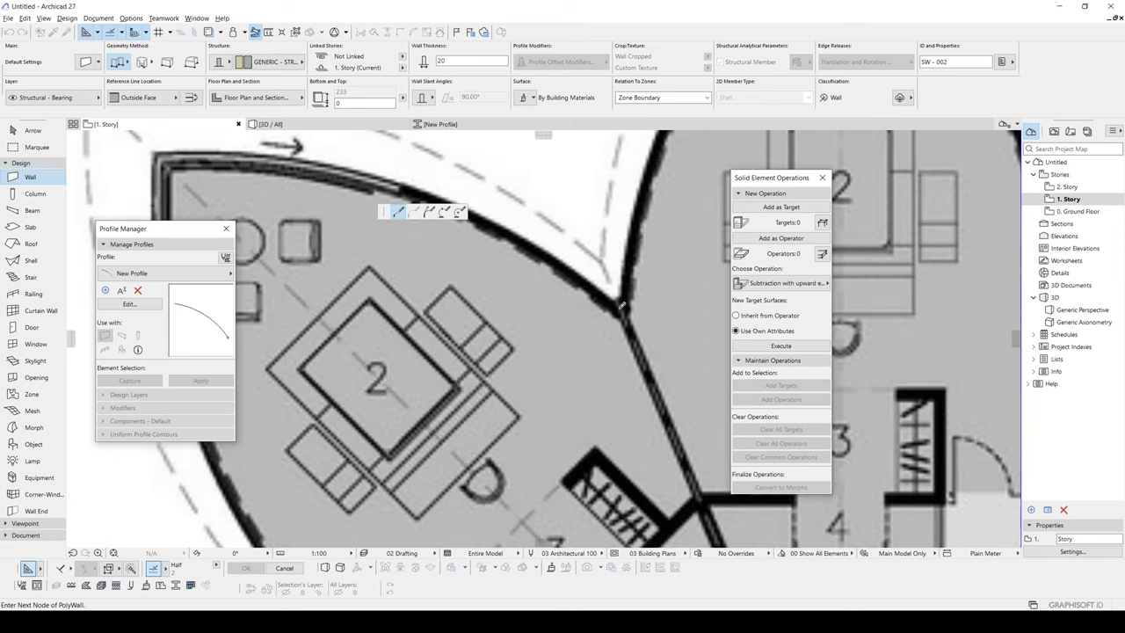
pyautogui.doubleClick(618, 301)
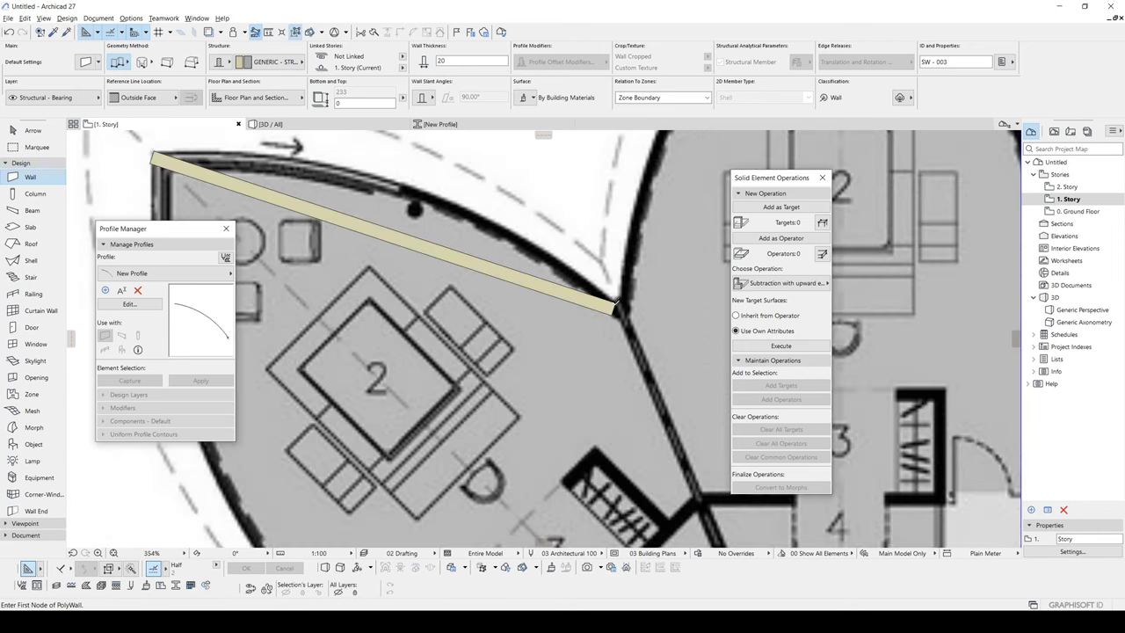
pyautogui.scroll(-4, 606, 309)
pyautogui.press('Escape')
# Step: Curve the straight wall's edge outward to follow the leaf room's outer outline
pyautogui.click(539, 286)
pyautogui.click(425, 246)
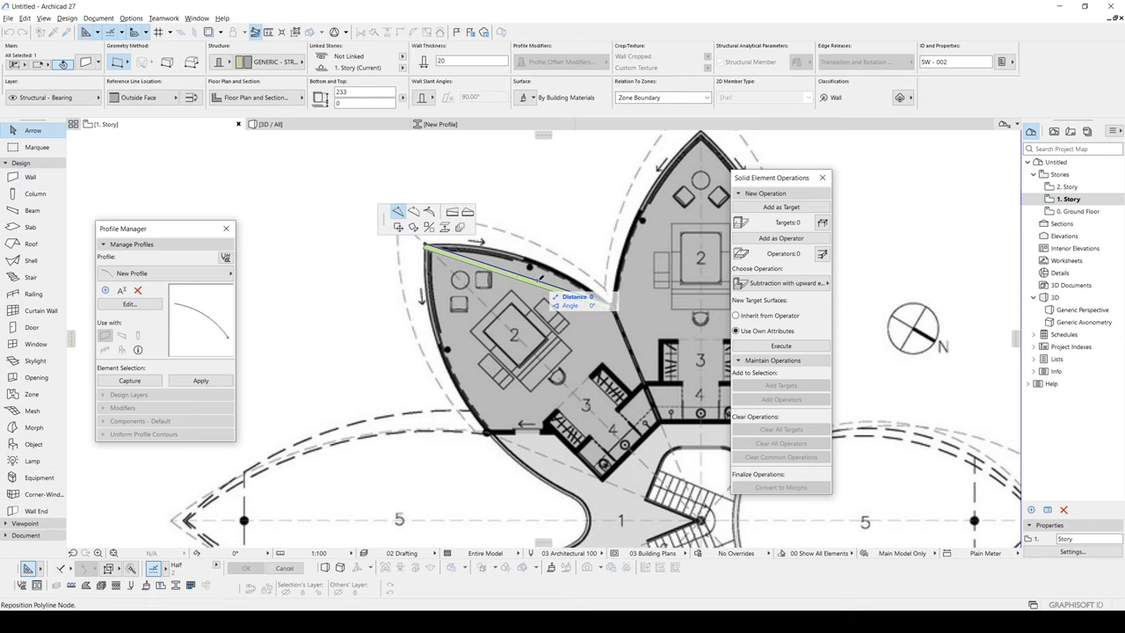
pyautogui.click(413, 212)
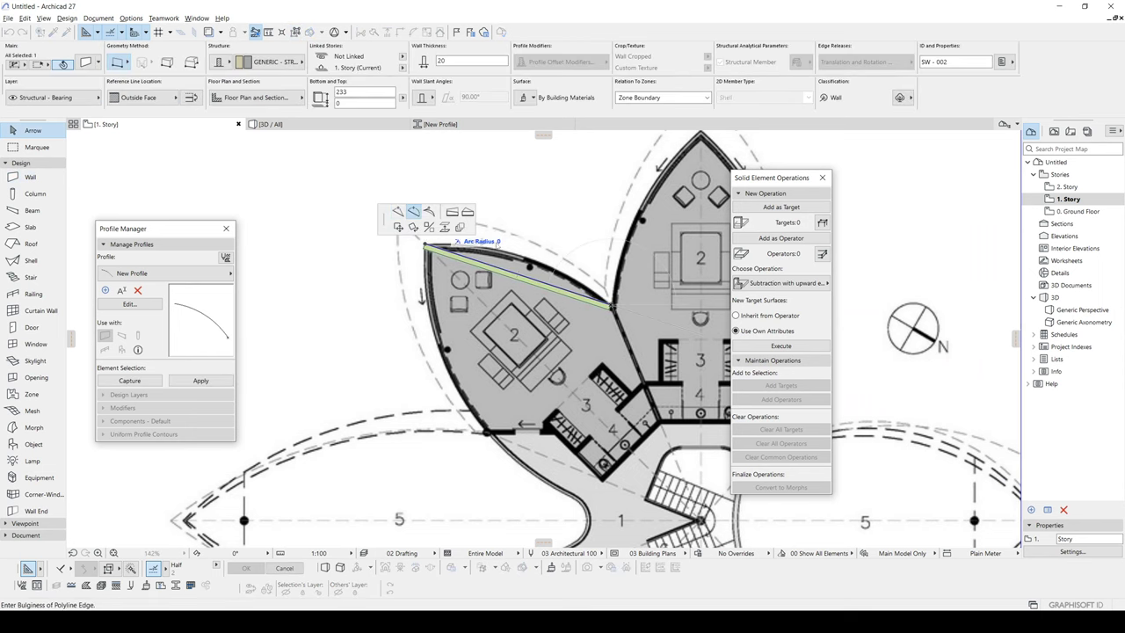
pyautogui.click(513, 253)
pyautogui.scroll(2, 480, 257)
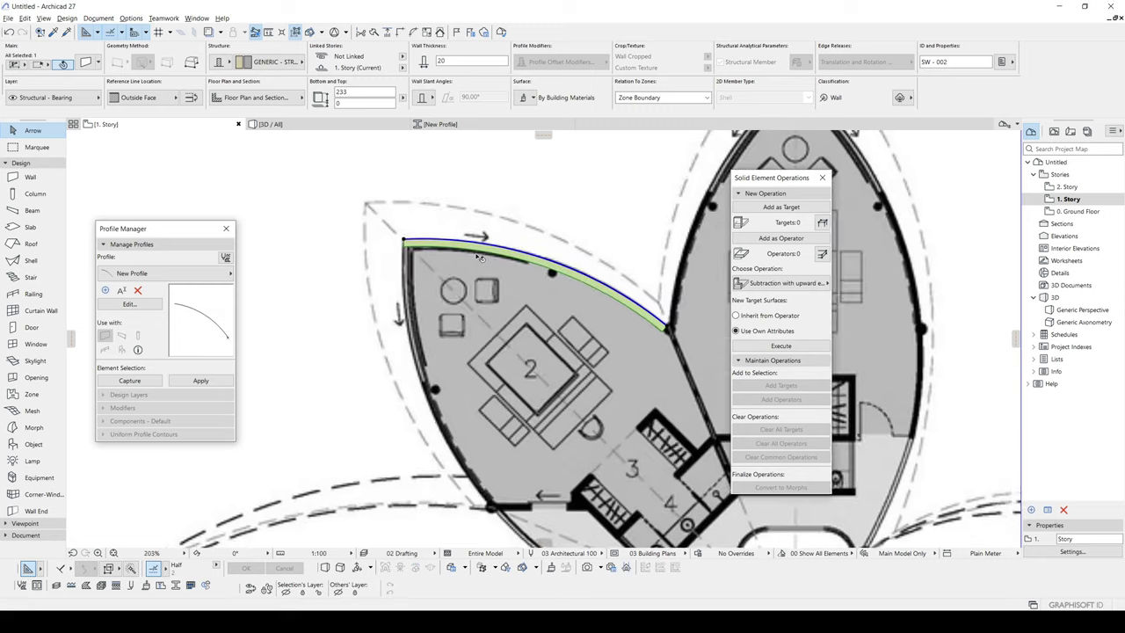
pyautogui.press('Escape')
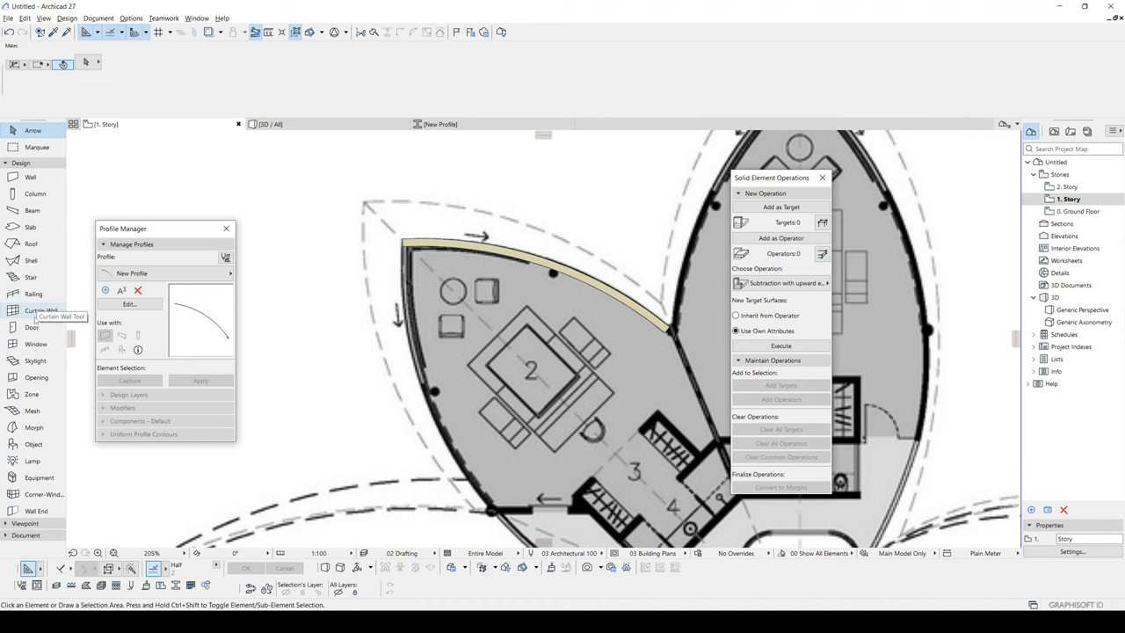
# Step: Check the facade glazing in the reference photo and set the Window tool to Curved Window 27 from Special Windows 27
pyautogui.click(35, 344)
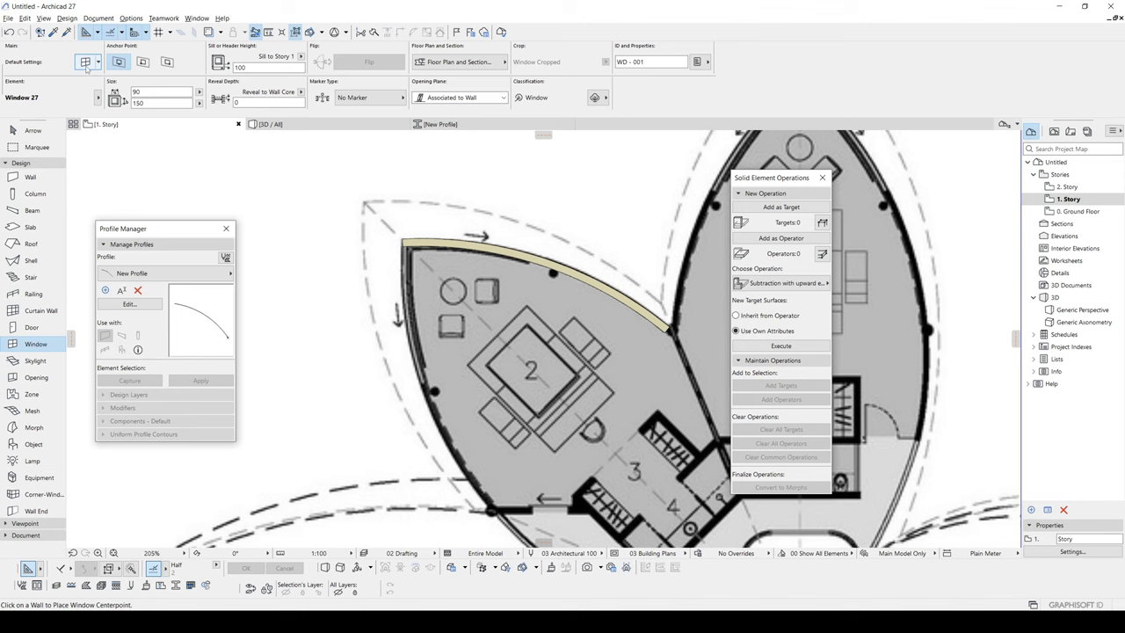
pyautogui.hotkey('ctrl', 't')
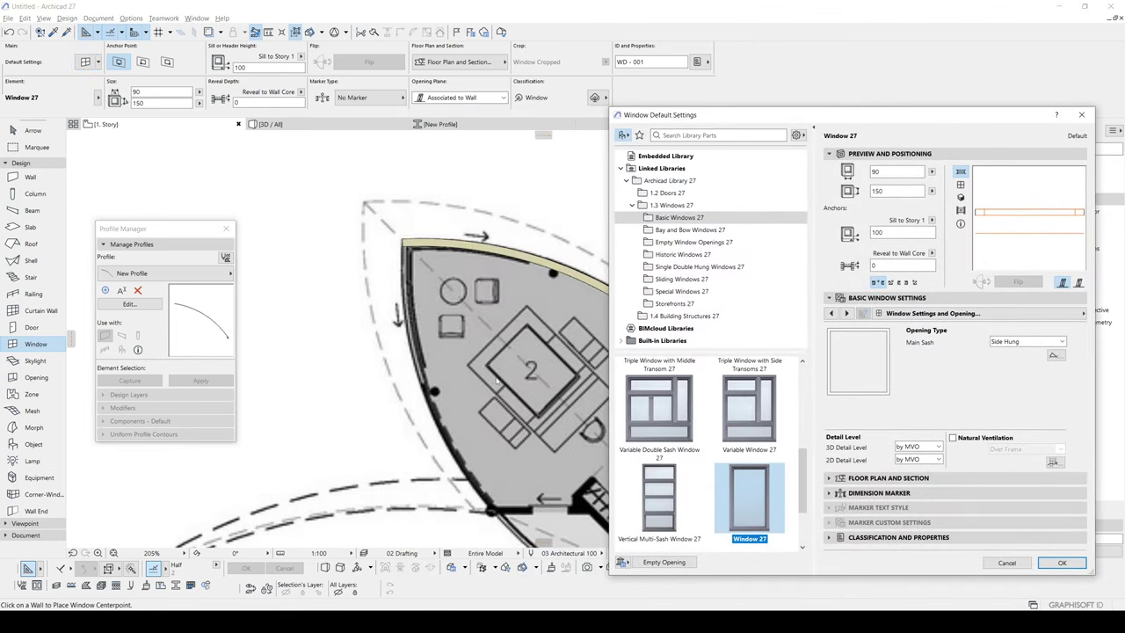
pyautogui.hotkey('alt', 'Tab')
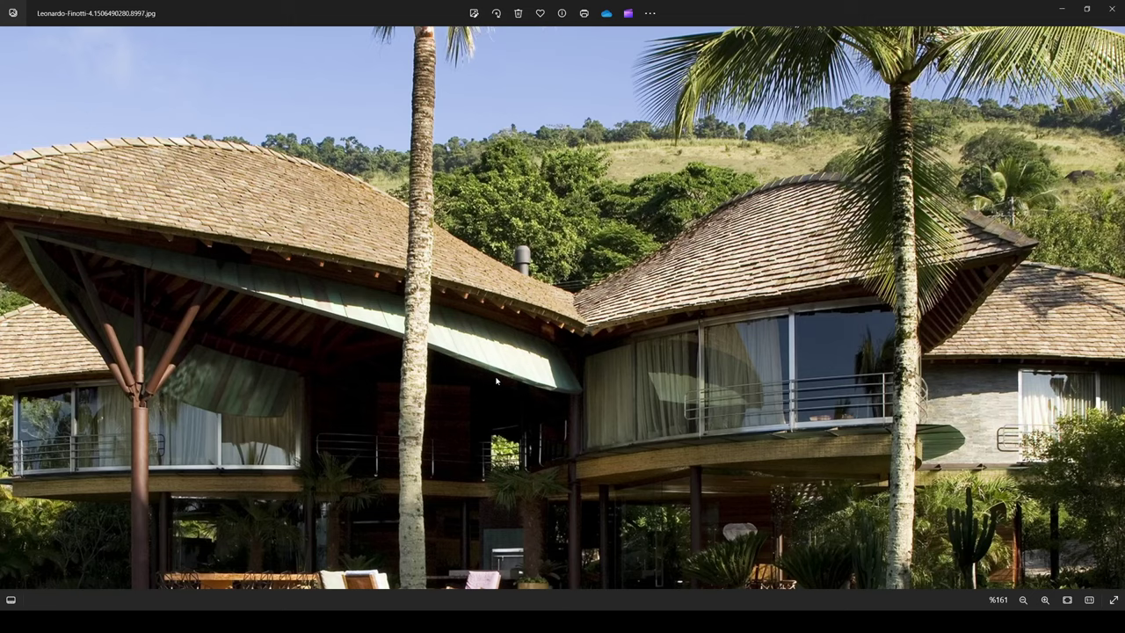
pyautogui.hotkey('alt', 'Tab')
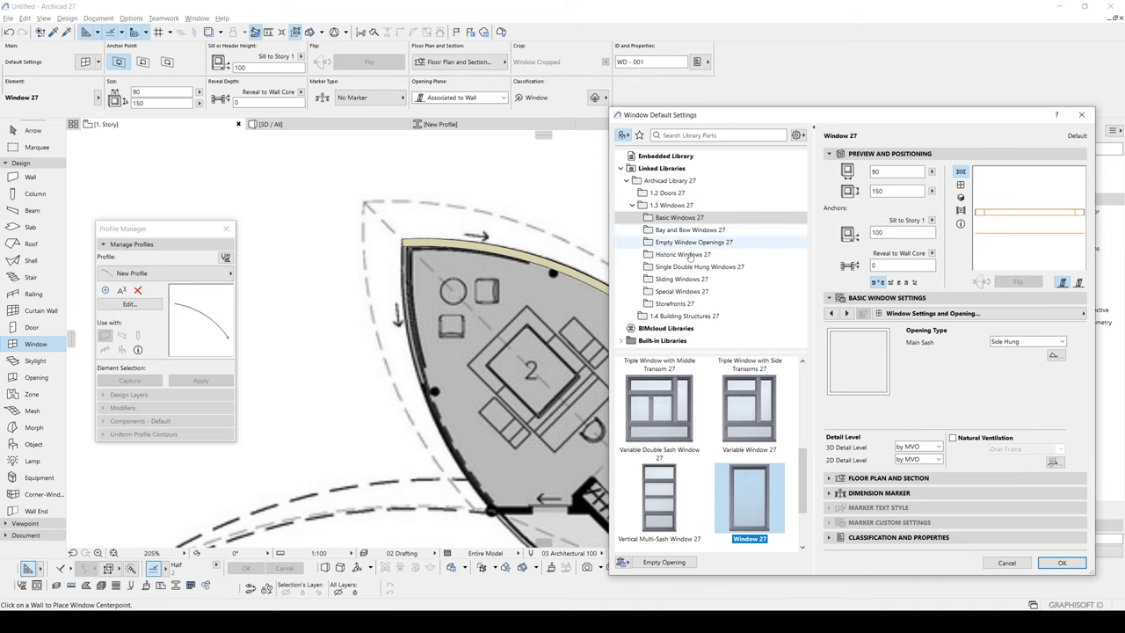
pyautogui.click(676, 290)
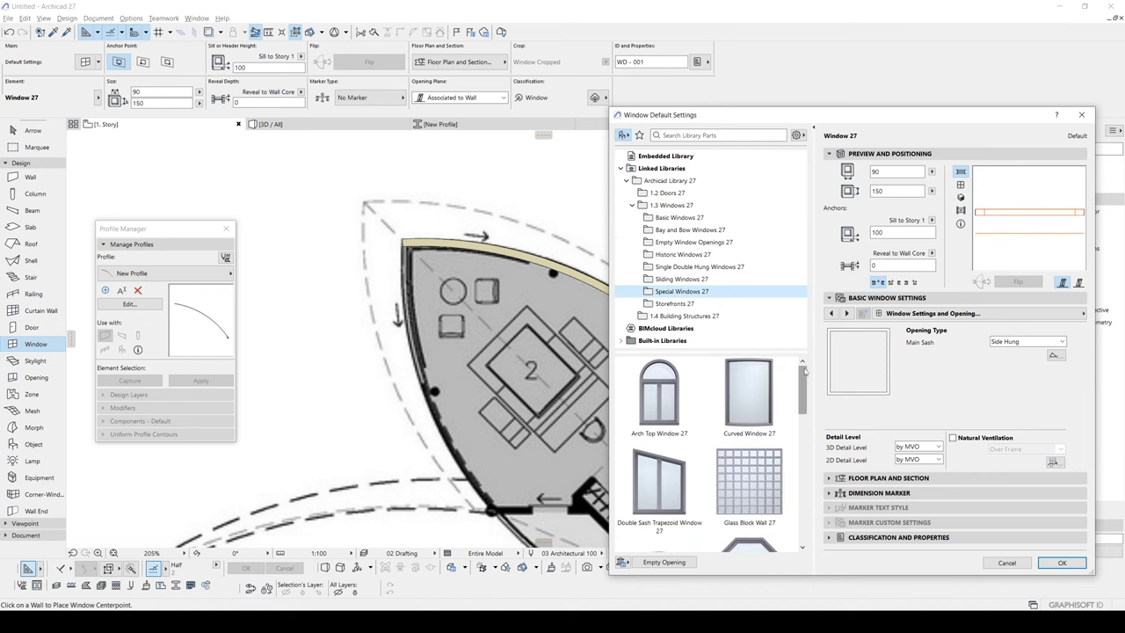
pyautogui.click(757, 390)
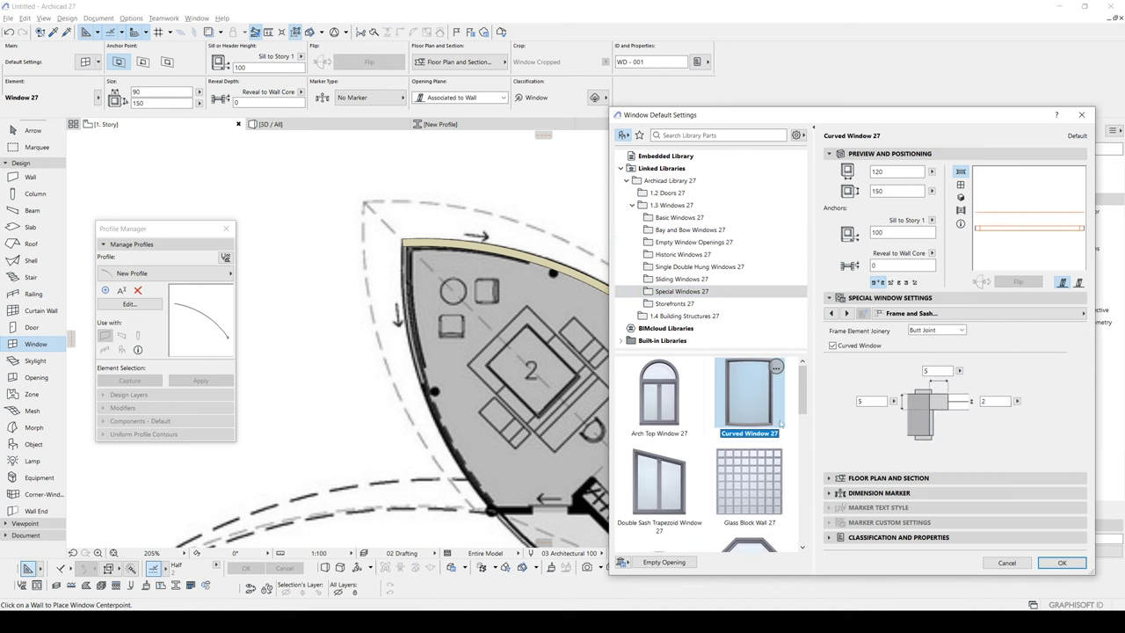
pyautogui.click(1061, 563)
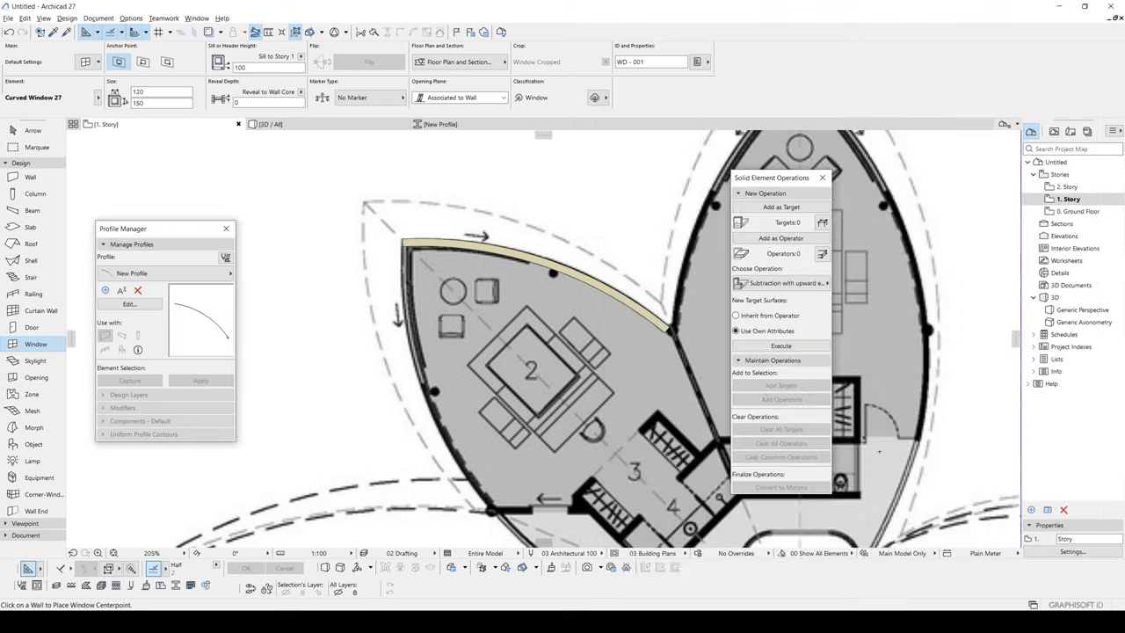
# Step: Place a curved window near the middle of the leaf room's curved outer wall
pyautogui.click(525, 269)
pyautogui.click(531, 252)
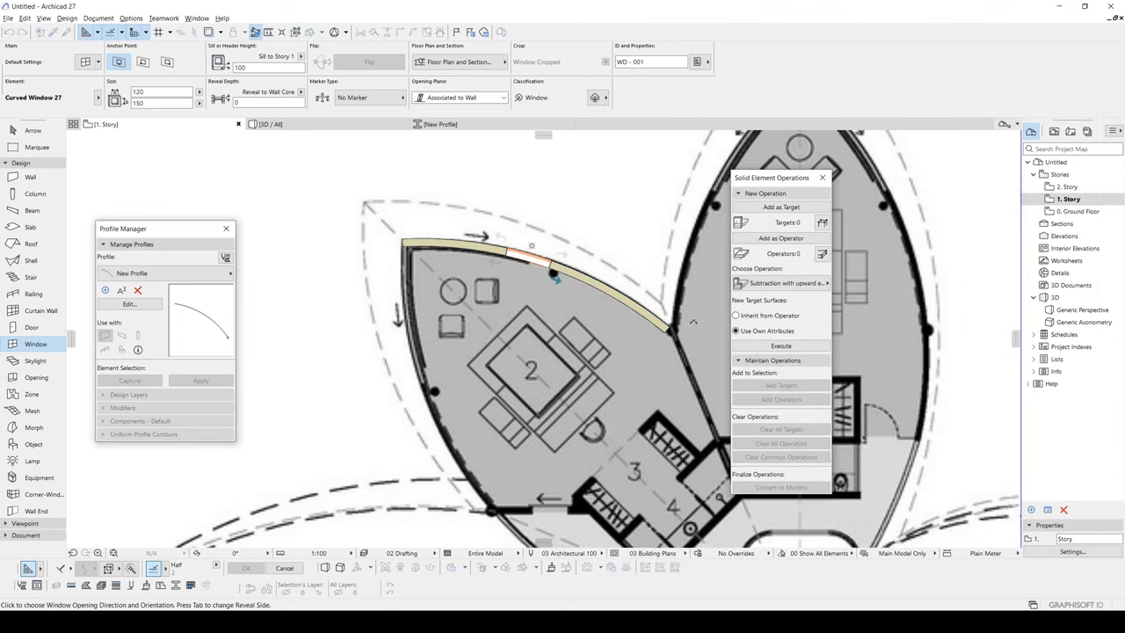
pyautogui.scroll(3, 501, 244)
pyautogui.press('Escape')
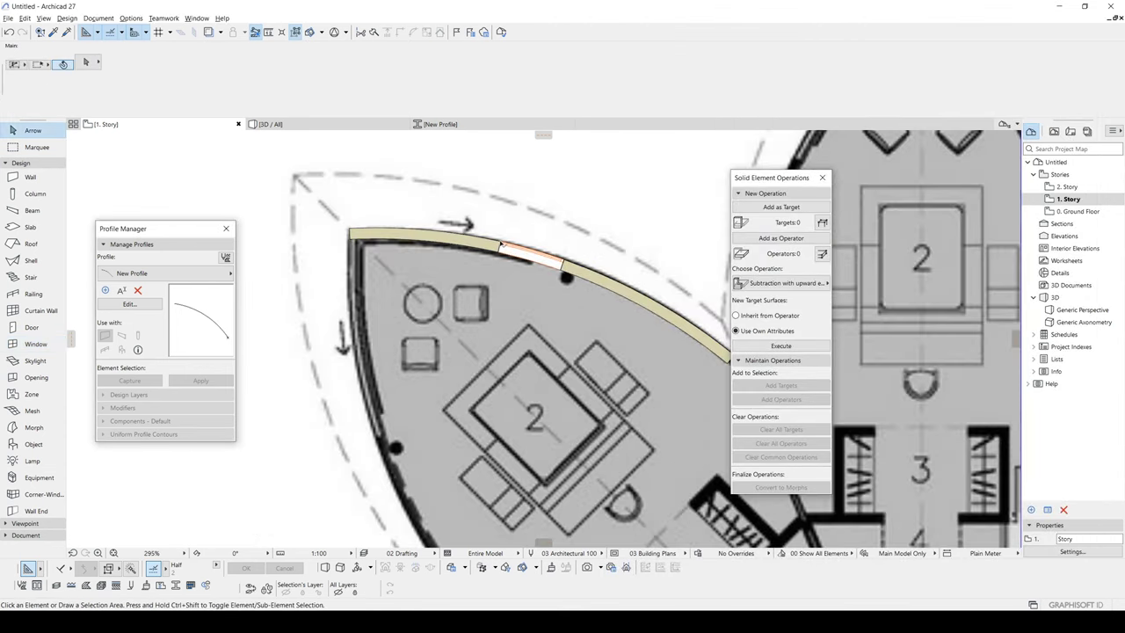
# Step: Stretch both ends of the curved window so it spans the full length of the curved wall
pyautogui.click(498, 242)
pyautogui.click(499, 242)
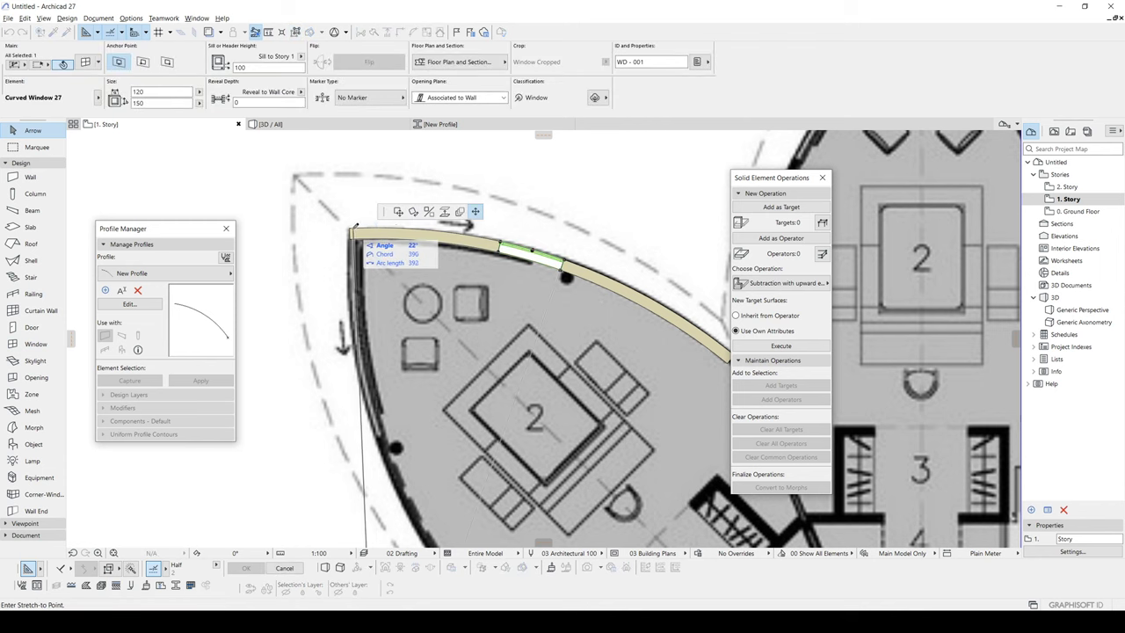
pyautogui.click(350, 230)
pyautogui.click(565, 262)
pyautogui.moveTo(602, 292); pyautogui.dragTo(442, 275, button='middle')
pyautogui.click(577, 334)
pyautogui.moveTo(325, 256); pyautogui.dragTo(578, 317, button='middle')
pyautogui.scroll(3, 426, 260)
# Step: In the 3D view, raise the top of the curved wall to a height of 400 so it passes through the roof
pyautogui.press('F3')
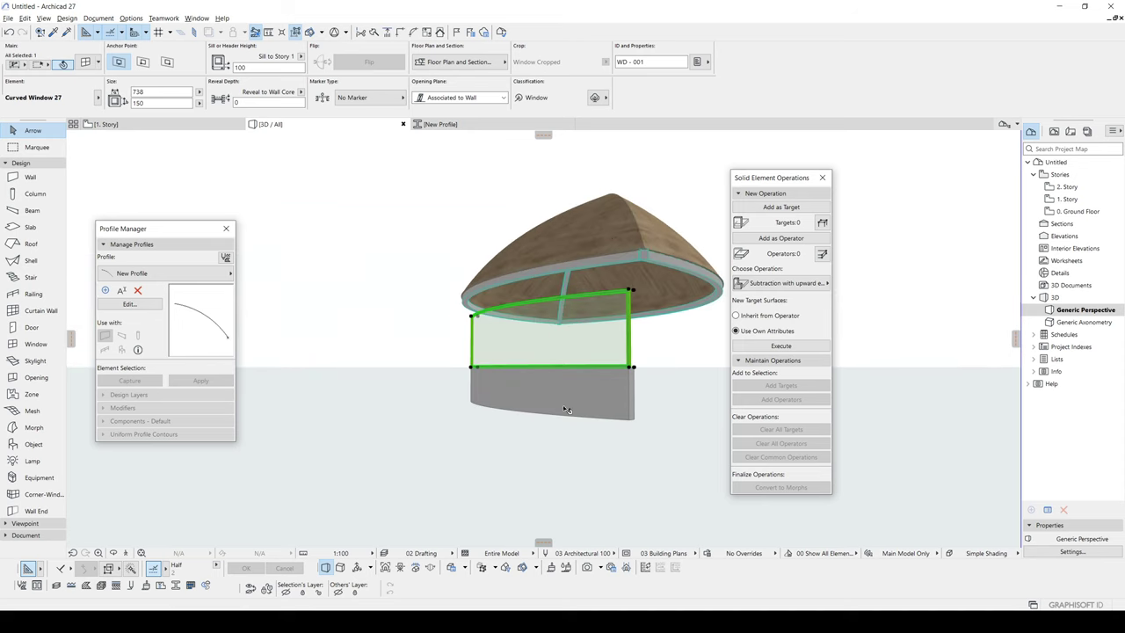
pyautogui.click(563, 435)
pyautogui.click(608, 380)
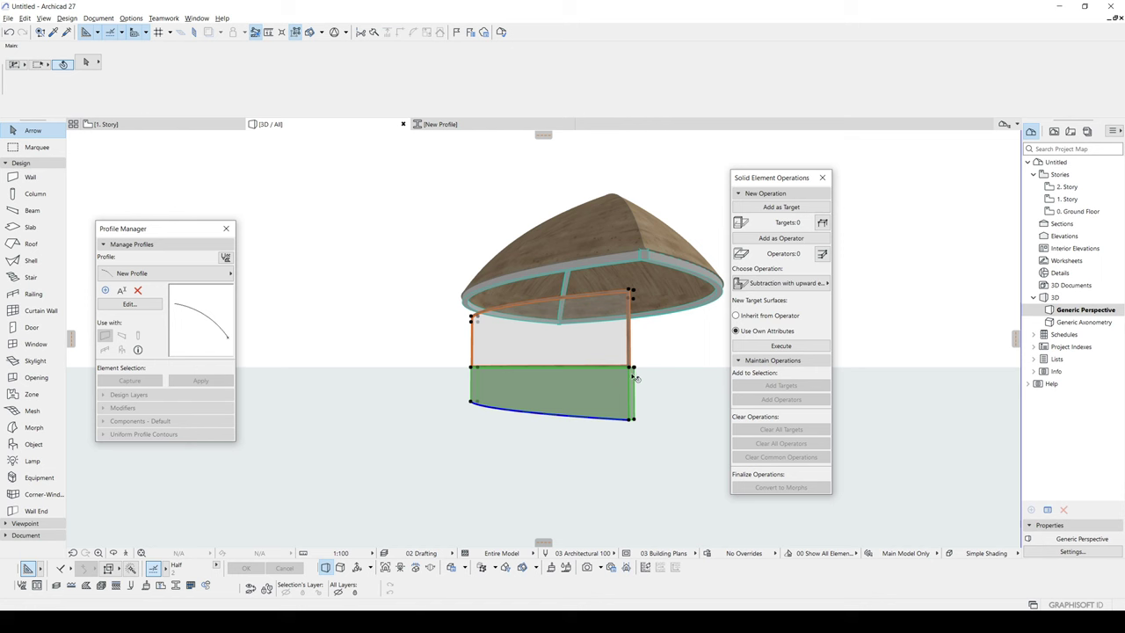
pyautogui.click(633, 293)
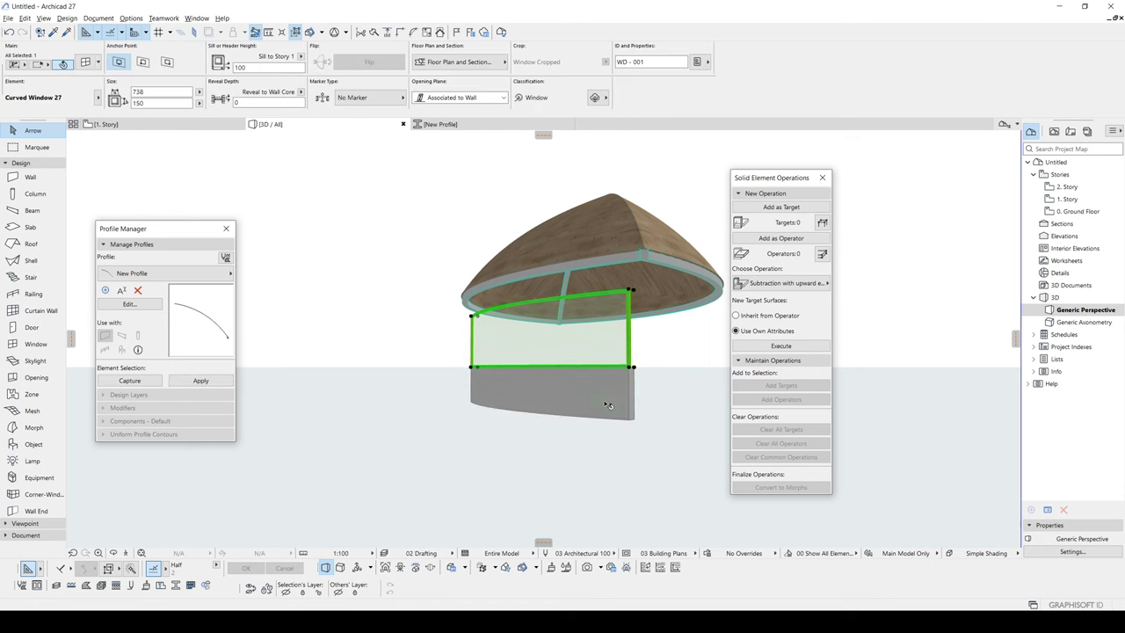
pyautogui.click(605, 403)
pyautogui.keyDown('shift'); pyautogui.moveTo(598, 378); pyautogui.dragTo(599, 312, button='middle'); pyautogui.keyUp('shift')
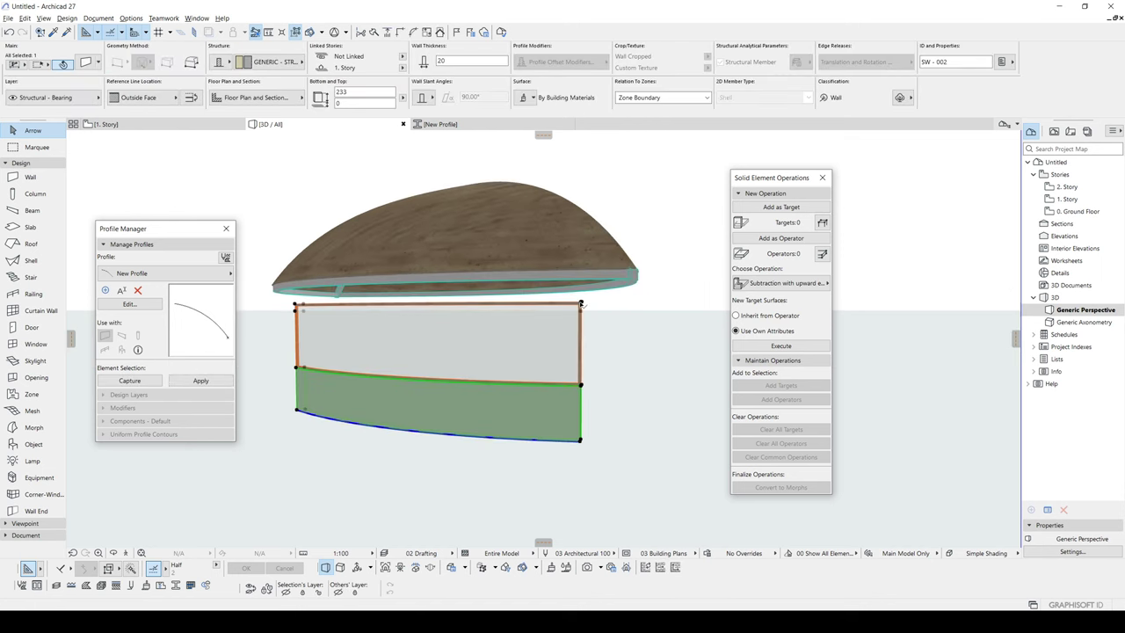
pyautogui.click(581, 303)
pyautogui.click(570, 397)
pyautogui.press('Return')
pyautogui.moveTo(537, 291); pyautogui.dragTo(556, 331, button='middle')
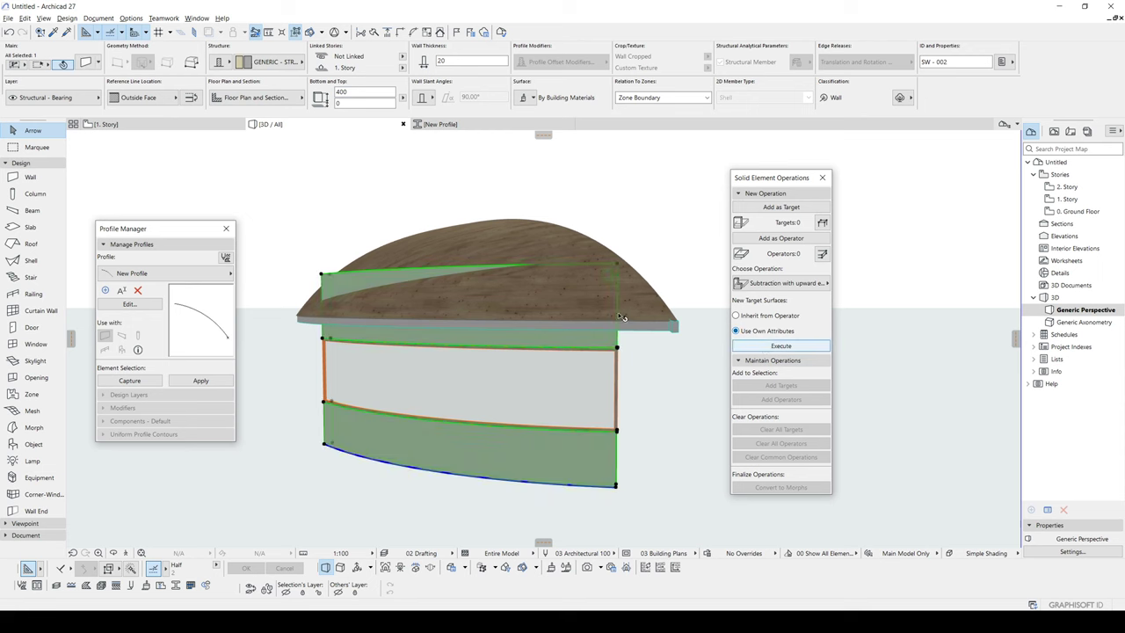
# Step: Examine from below and from the side how the raised wall and curved window meet the leaf roof
pyautogui.keyDown('shift'); pyautogui.moveTo(621, 317); pyautogui.dragTo(594, 343, button='middle'); pyautogui.keyUp('shift')
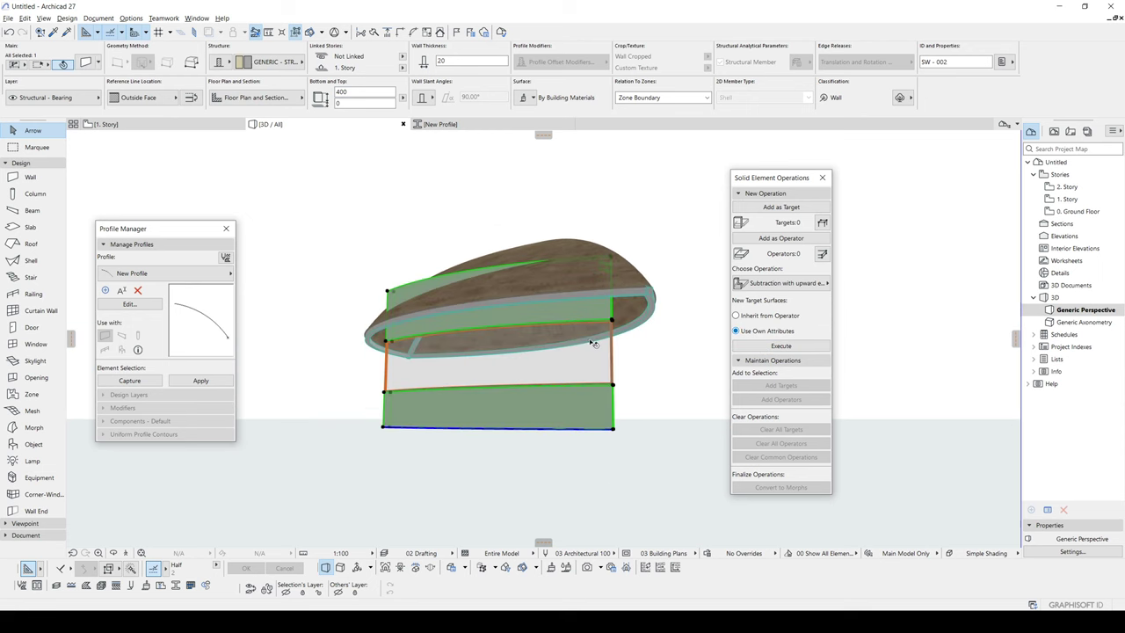
pyautogui.press('Escape')
pyautogui.scroll(2, 512, 336)
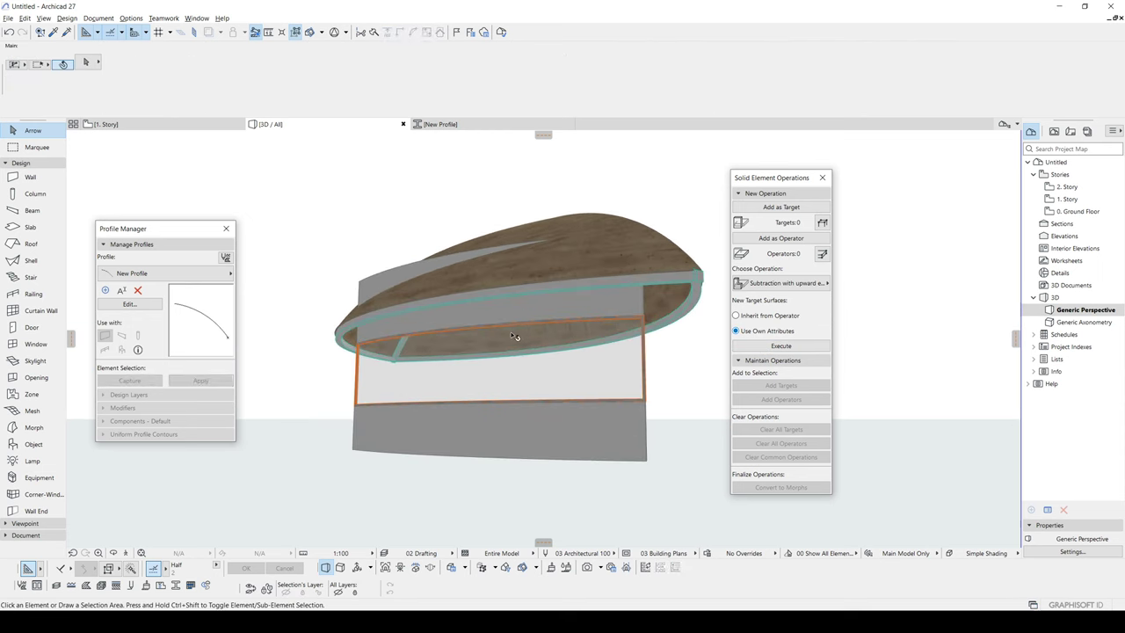
pyautogui.keyDown('shift'); pyautogui.moveTo(513, 336); pyautogui.dragTo(577, 308, button='middle'); pyautogui.keyUp('shift')
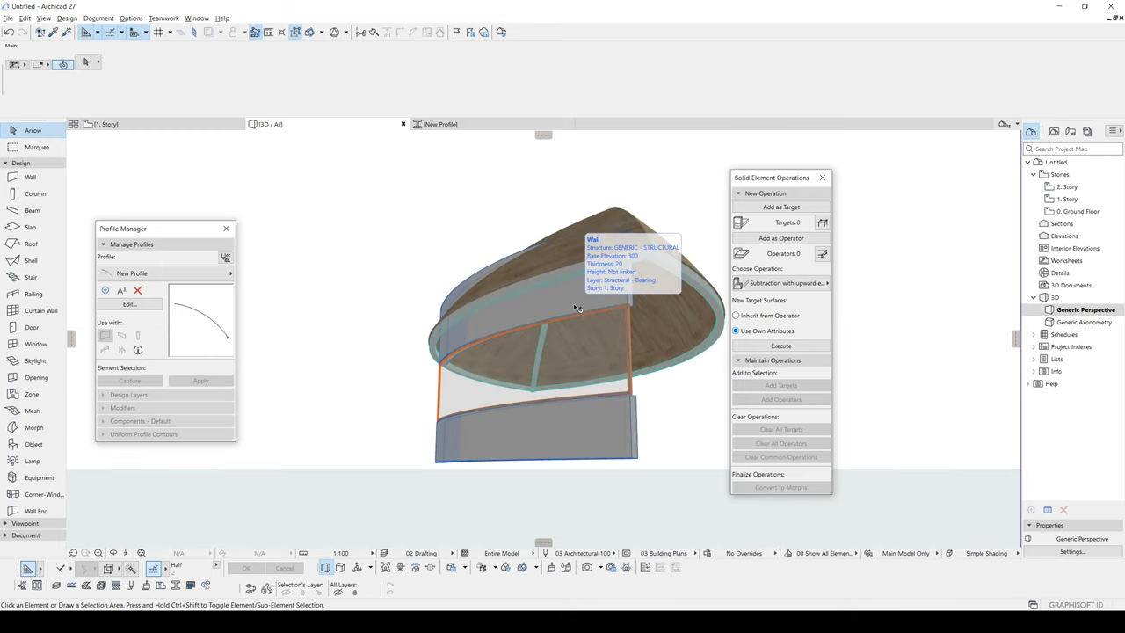
pyautogui.scroll(2, 545, 297)
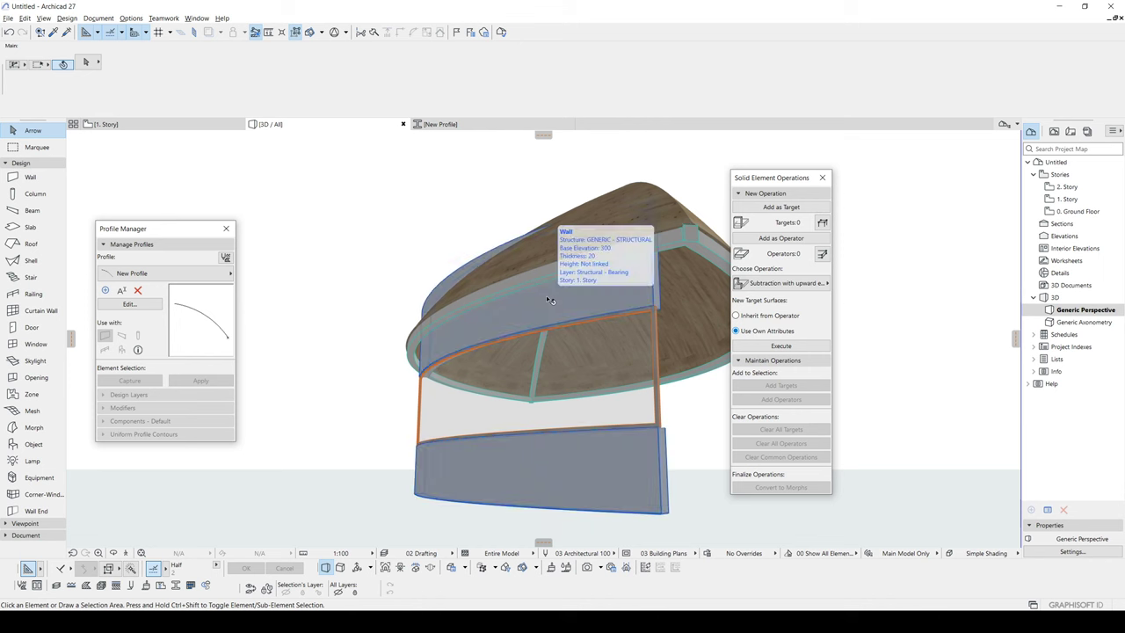
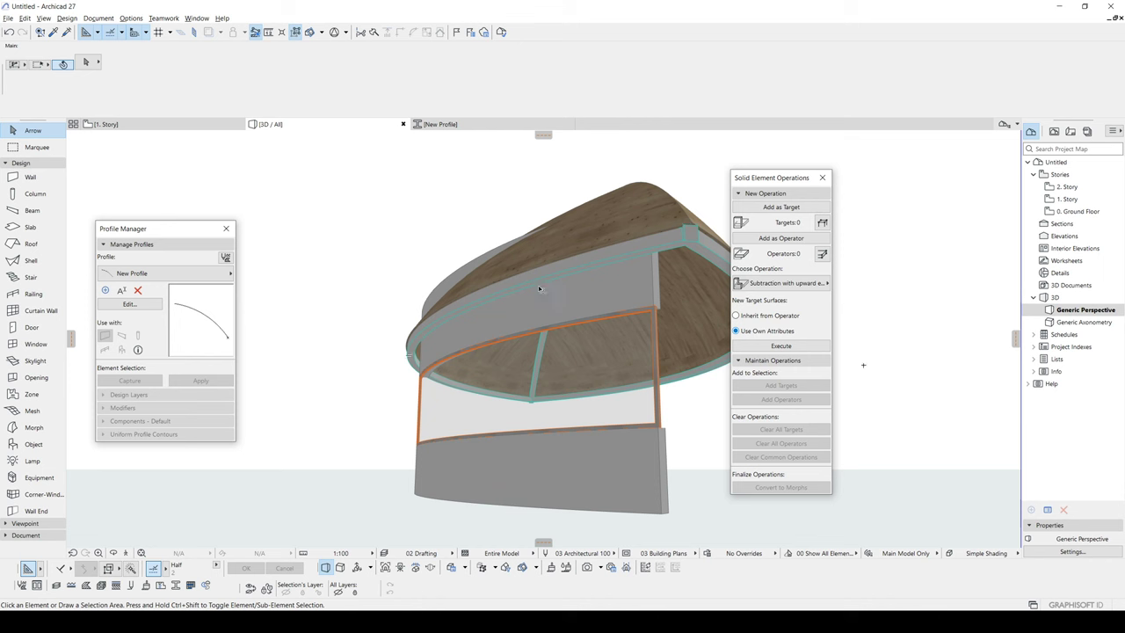
pyautogui.keyDown('shift'); pyautogui.moveTo(519, 292); pyautogui.dragTo(440, 305, button='middle'); pyautogui.keyUp('shift')
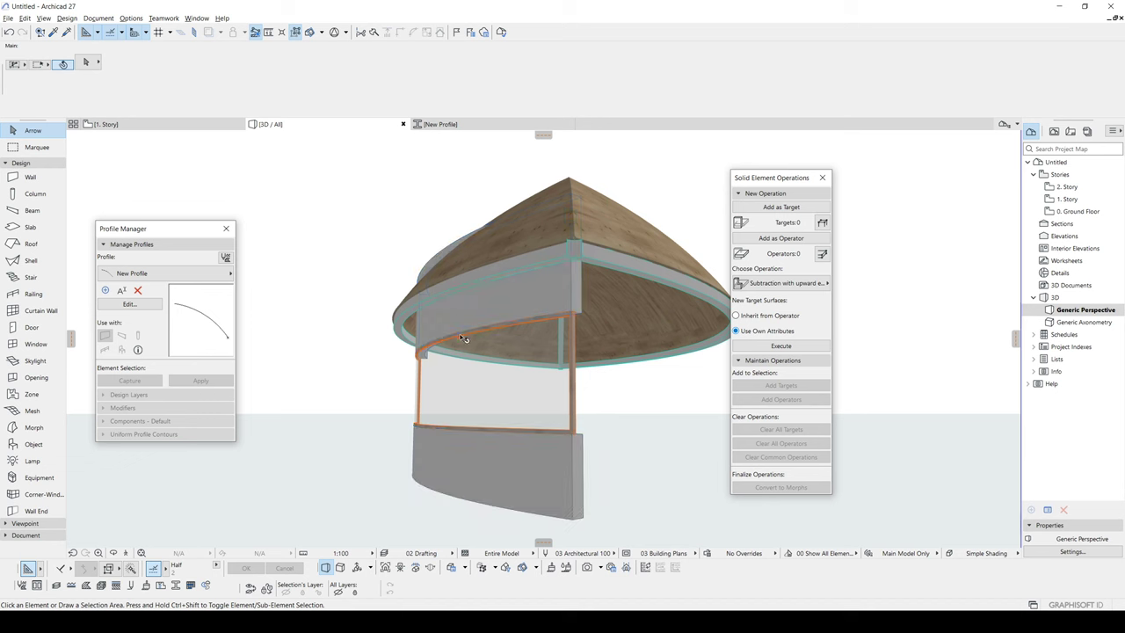
pyautogui.click(525, 290)
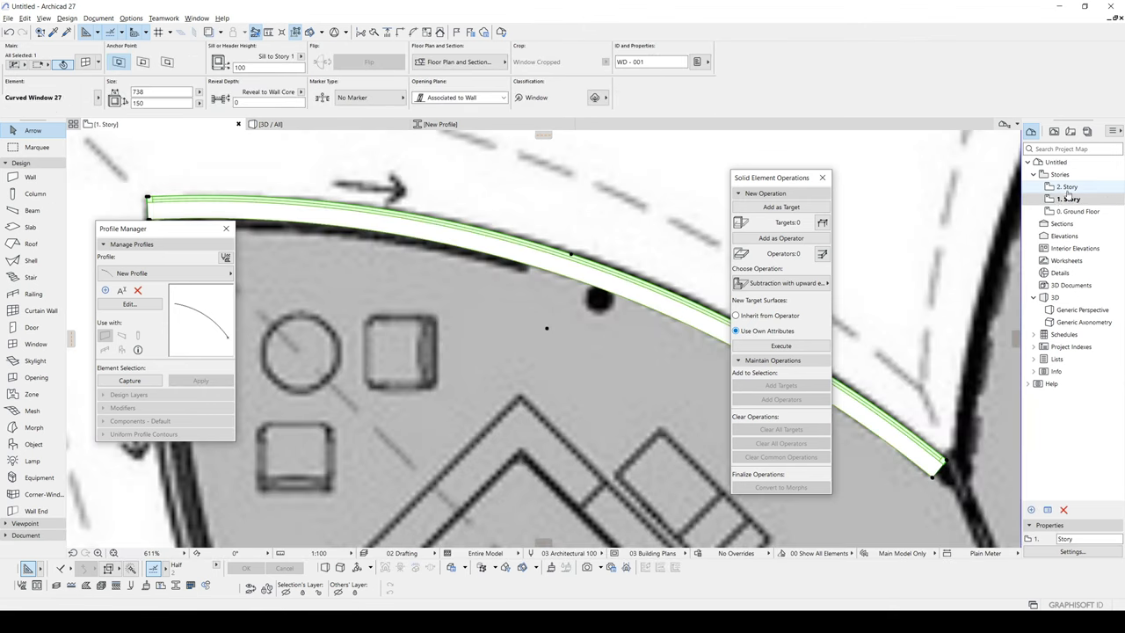
# Step: On 2. Story, set the Slab tool to a basic structure with the Timber - Roof building material
pyautogui.scroll(-5, 533, 366)
pyautogui.moveTo(485, 371); pyautogui.dragTo(486, 289, button='middle')
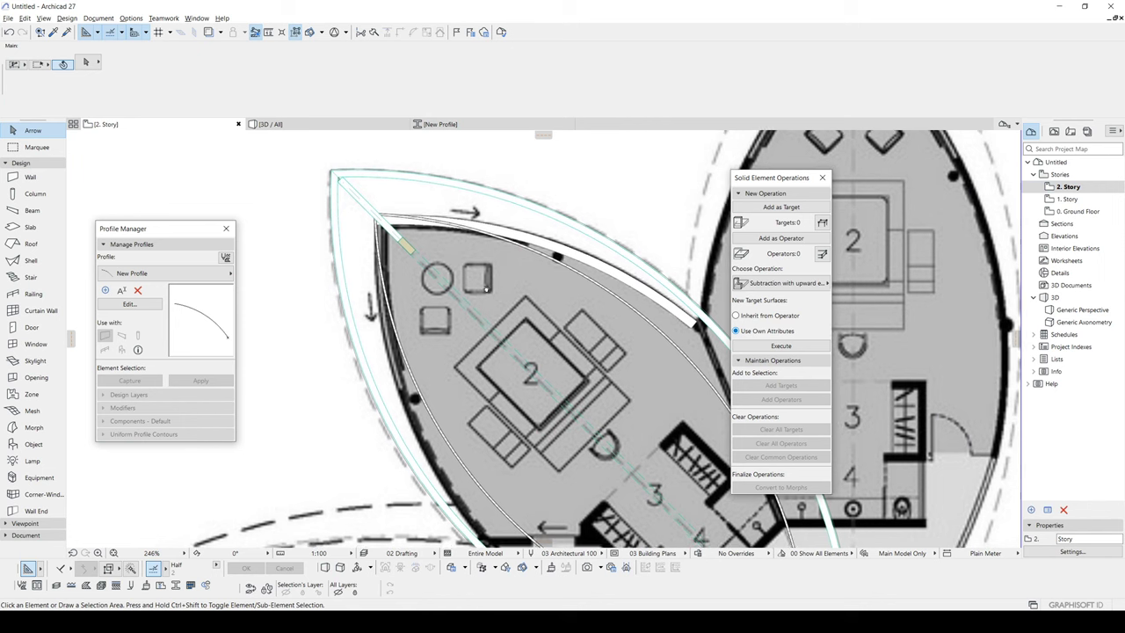
pyautogui.click(27, 228)
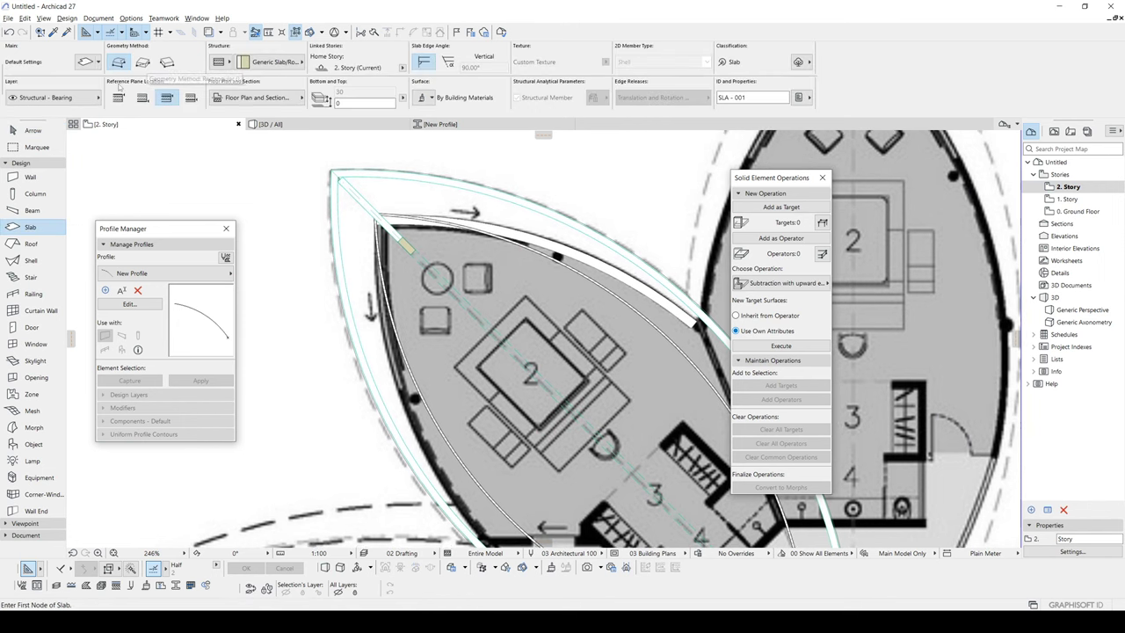
pyautogui.click(241, 62)
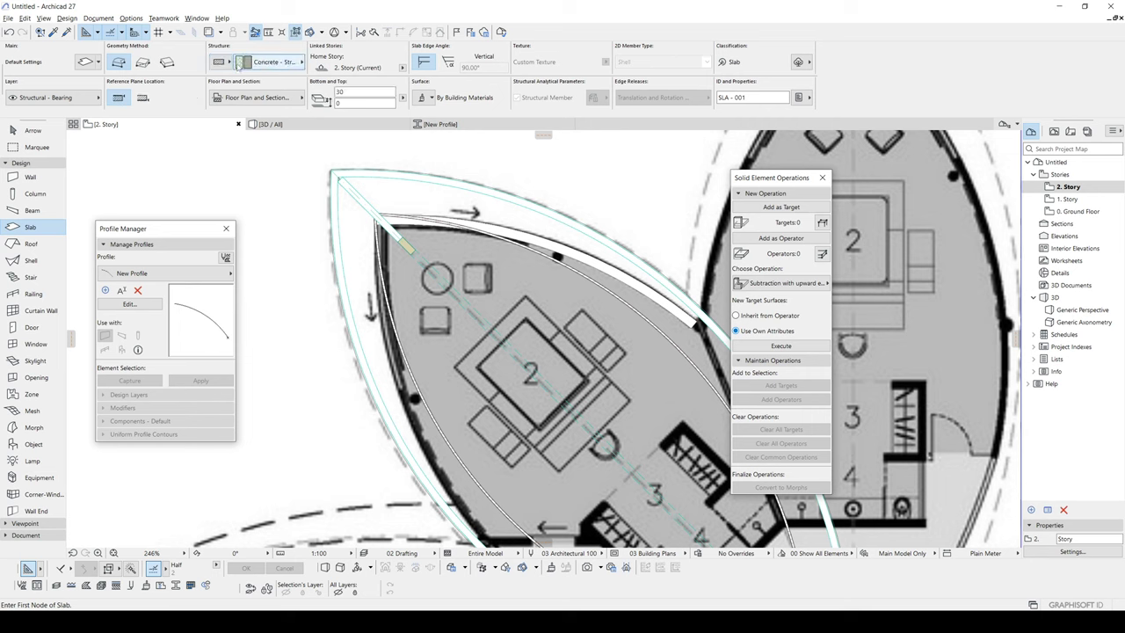
pyautogui.click(274, 61)
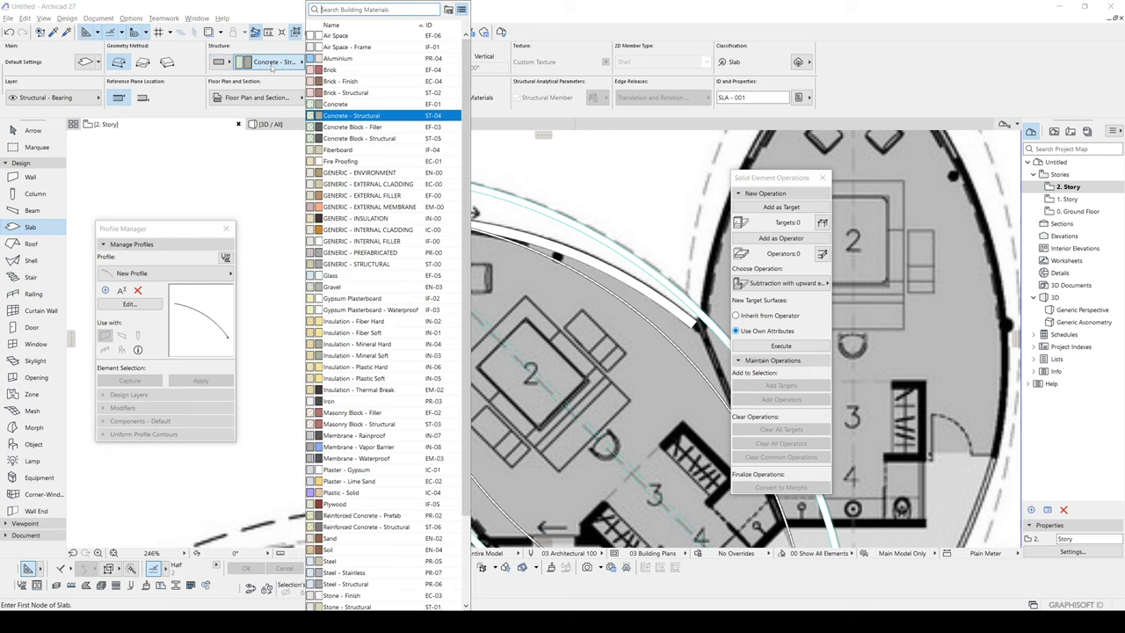
pyautogui.write('ro')
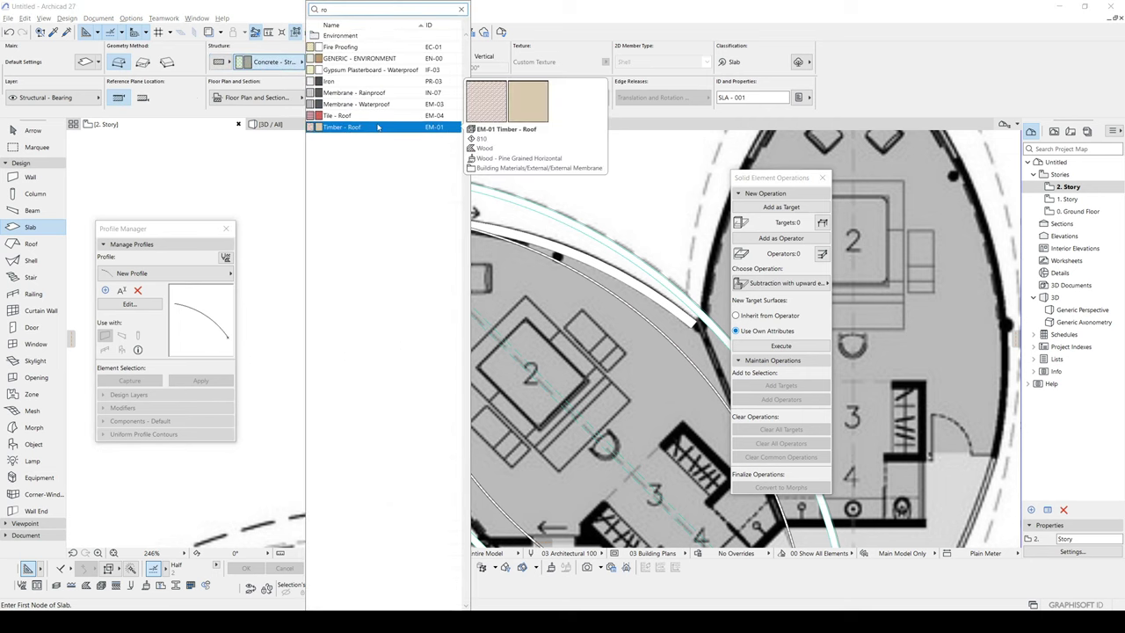
pyautogui.click(342, 127)
pyautogui.scroll(-3, 335, 182)
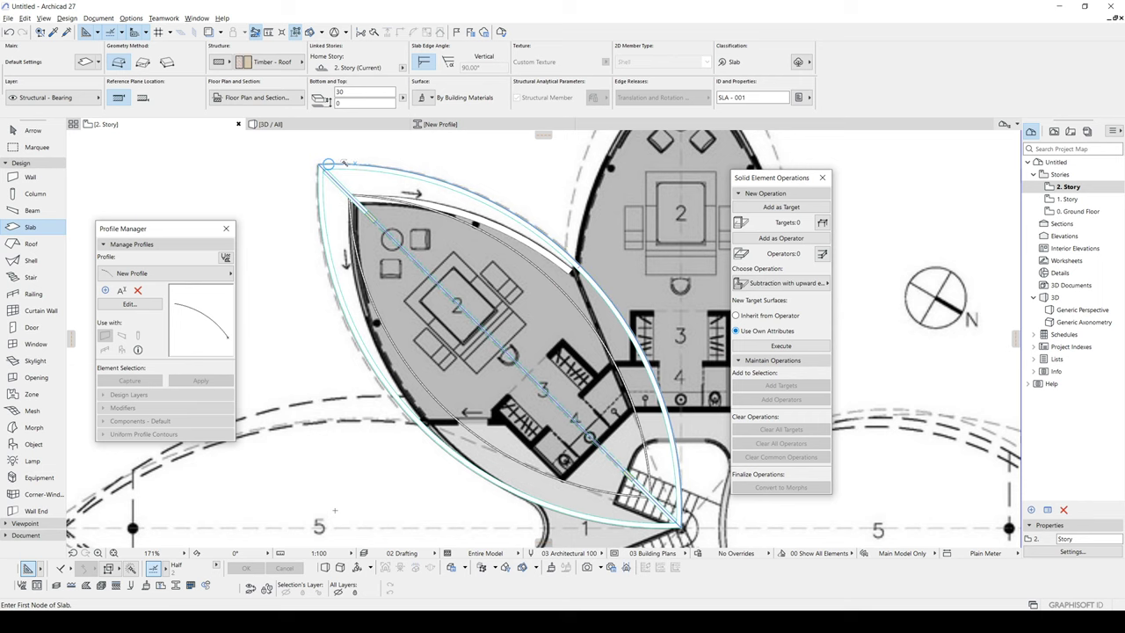
# Step: Create a slab over the half of the leaf roof between its curved outer edge and the central axis
pyautogui.press('Escape')
pyautogui.click(348, 179)
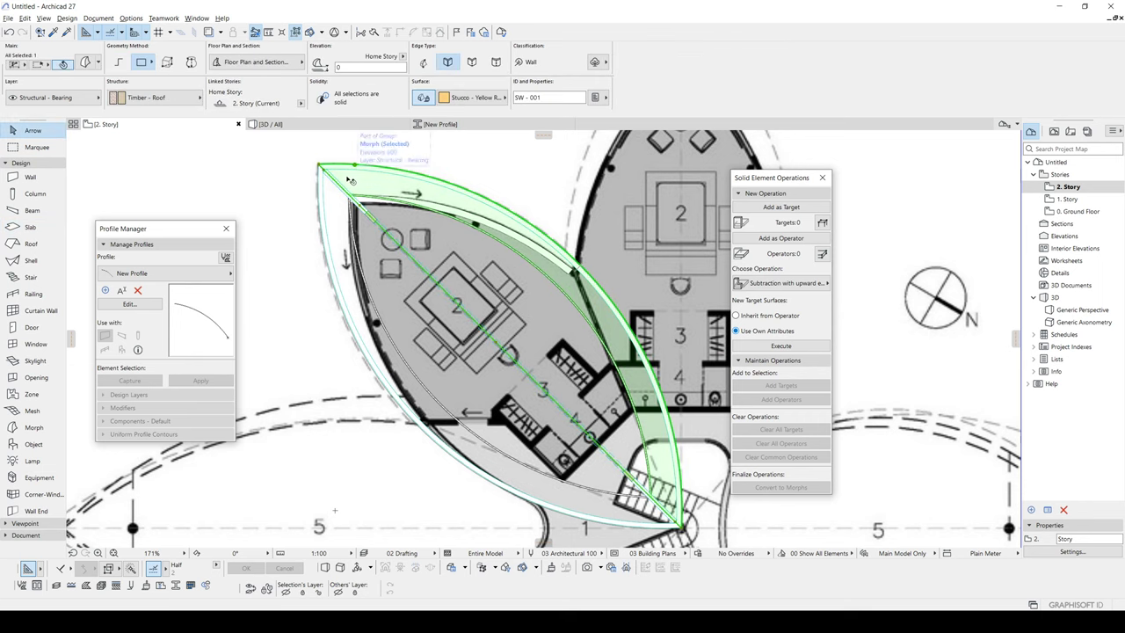
pyautogui.scroll(3, 683, 529)
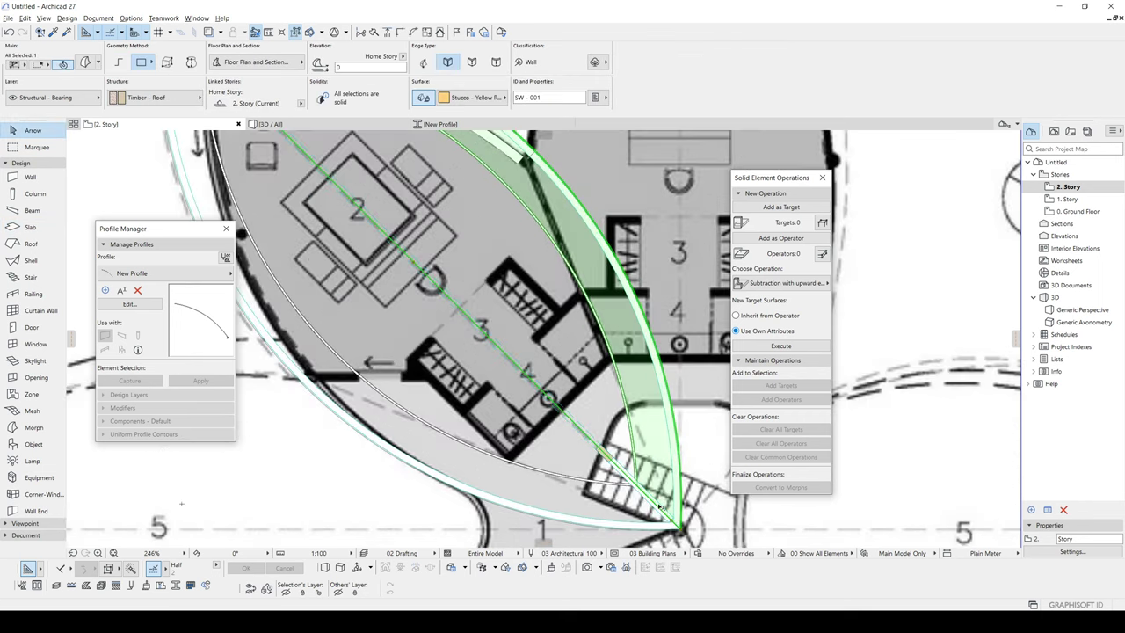
pyautogui.click(660, 506)
pyautogui.click(639, 486)
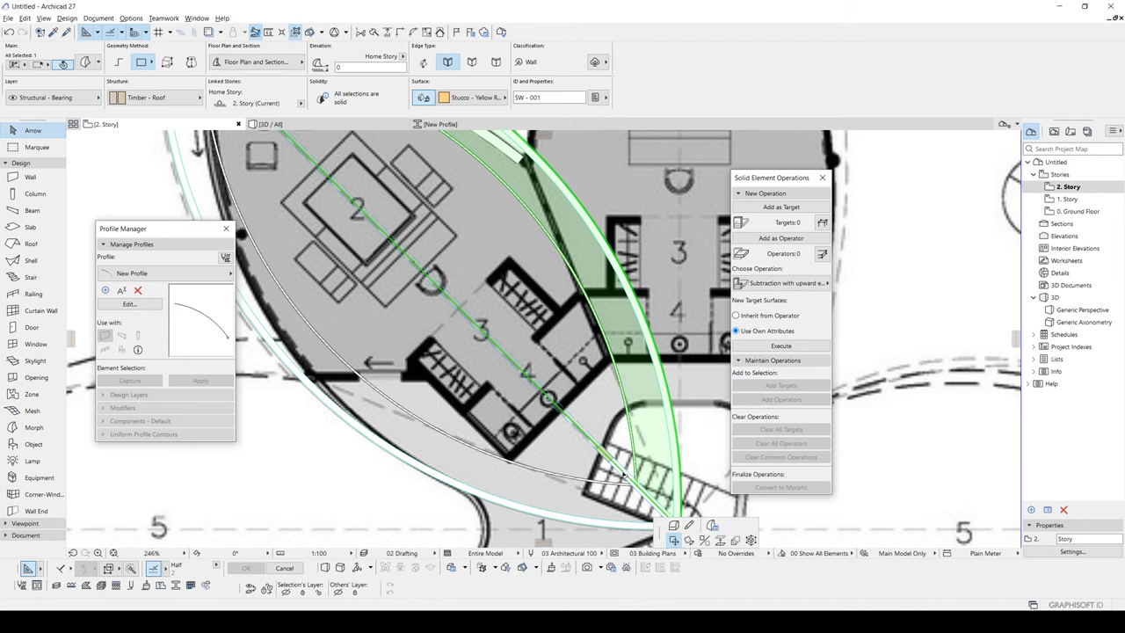
pyautogui.click(625, 476)
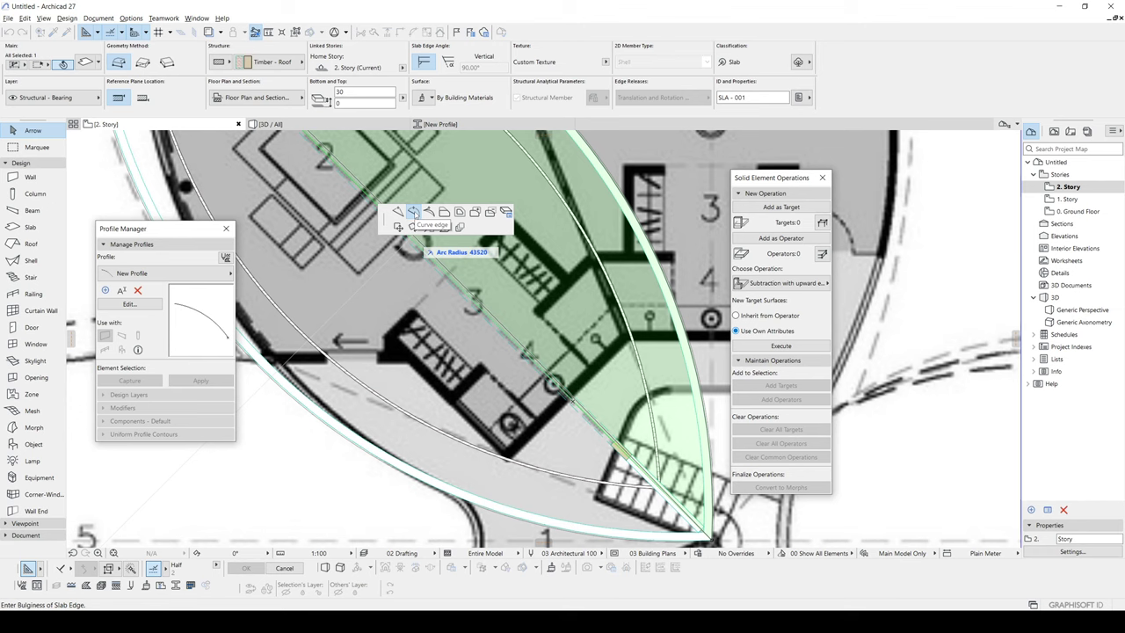
# Step: Curve the slab's straight edge out to the opposite leaf outline, set its thickness to 5, and view it in 3D
pyautogui.click(321, 409)
pyautogui.scroll(-3, 347, 378)
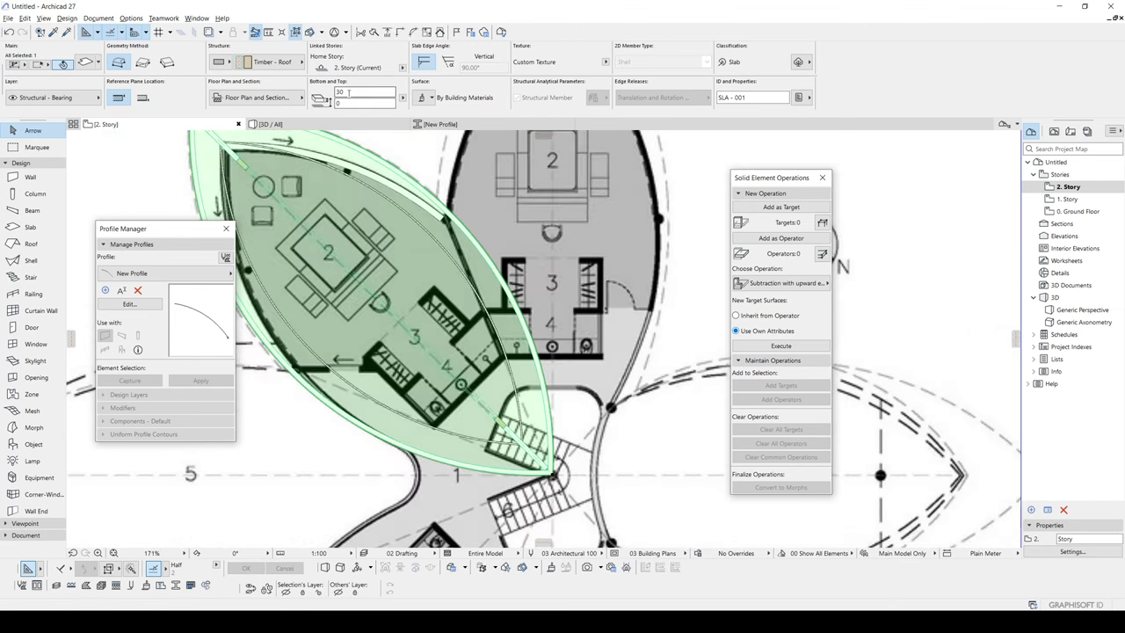
pyautogui.press('F3')
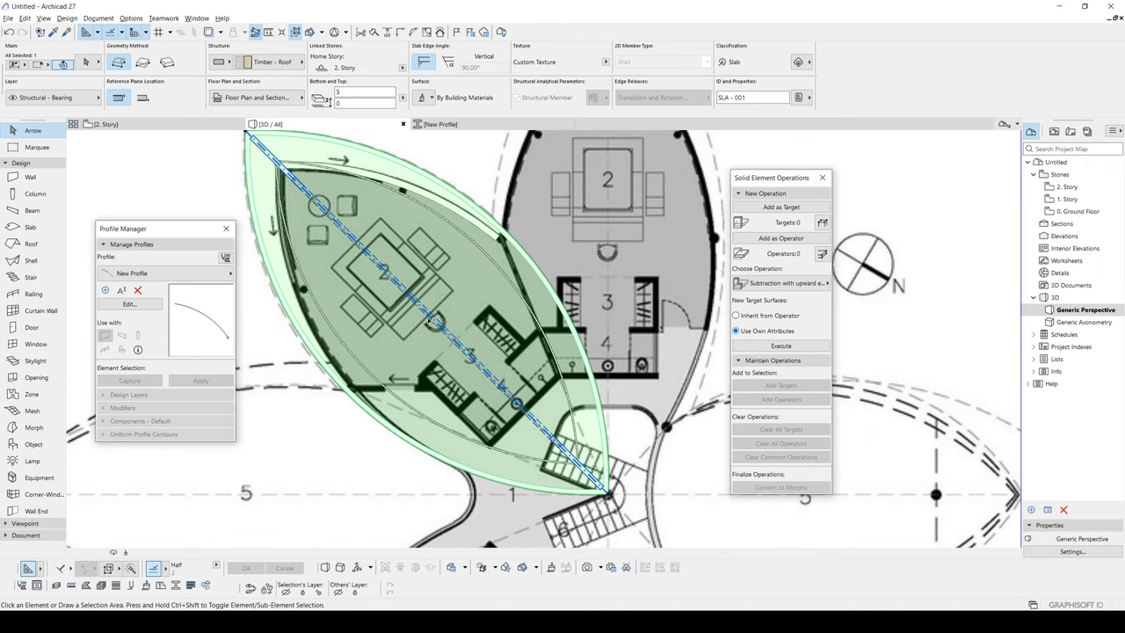
pyautogui.scroll(10, 434, 309)
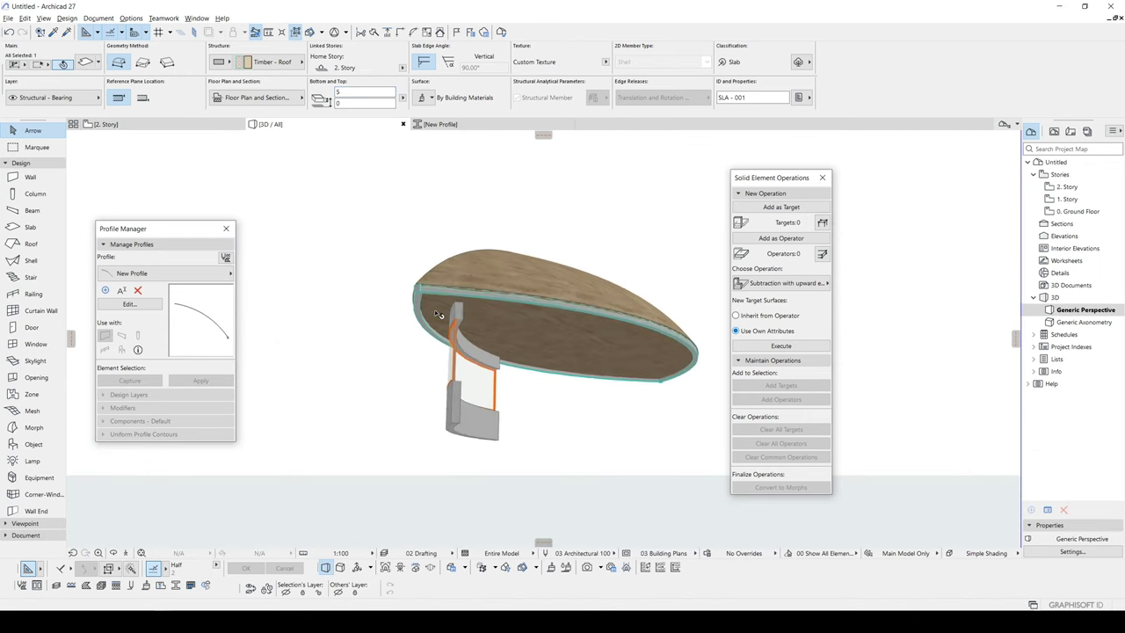
# Step: Set the cross-section of the two curved edge beams around the leaf roof to 5 by 5
pyautogui.keyDown('shift'); pyautogui.moveTo(470, 315); pyautogui.dragTo(533, 374, button='middle'); pyautogui.keyUp('shift')
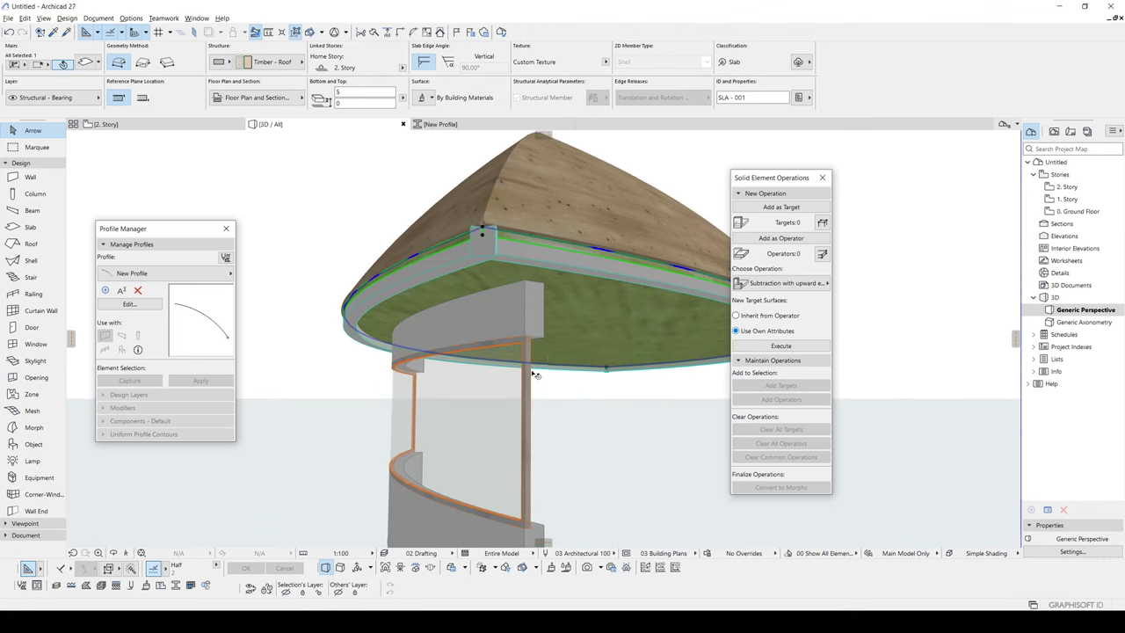
pyautogui.keyDown('shift'); pyautogui.moveTo(481, 236); pyautogui.dragTo(503, 232, button='middle'); pyautogui.keyUp('shift')
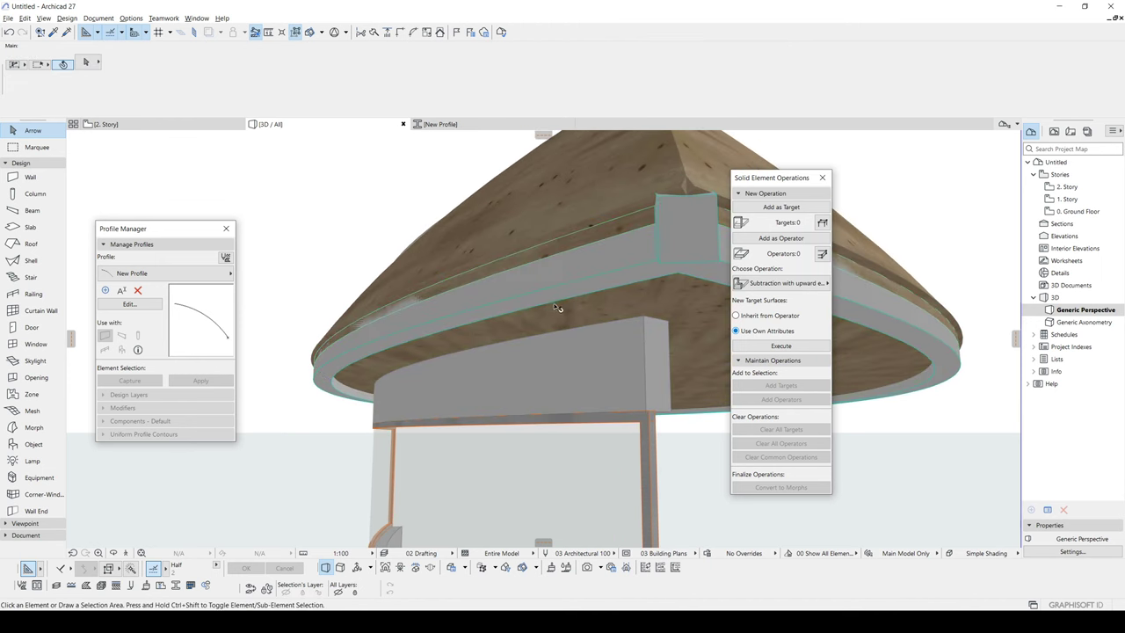
pyautogui.click(564, 286)
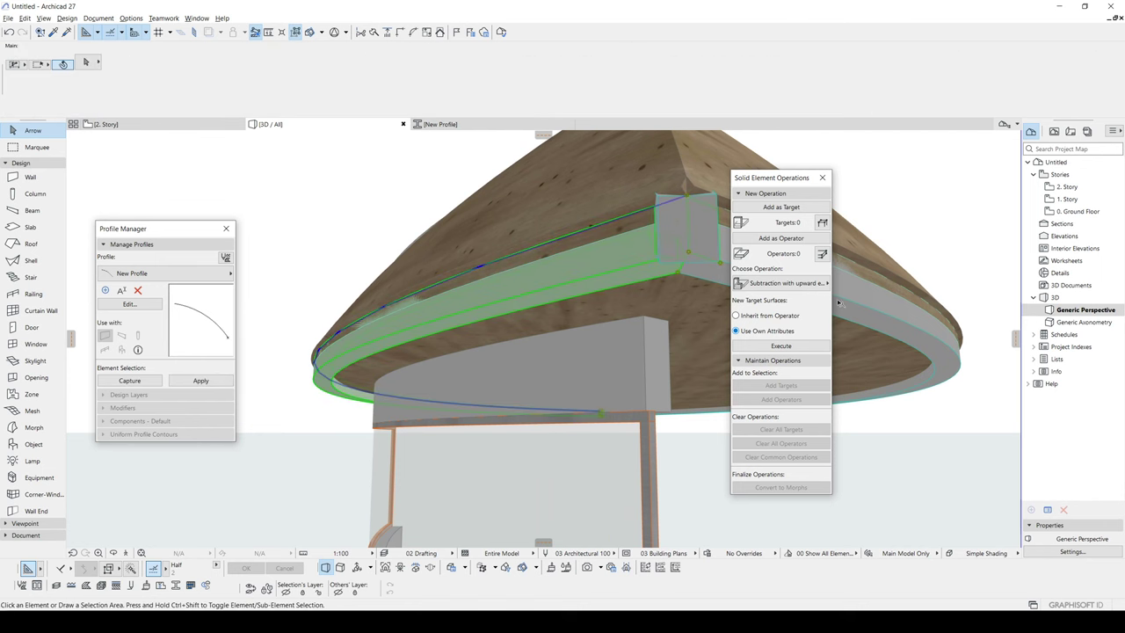
pyautogui.click(837, 299)
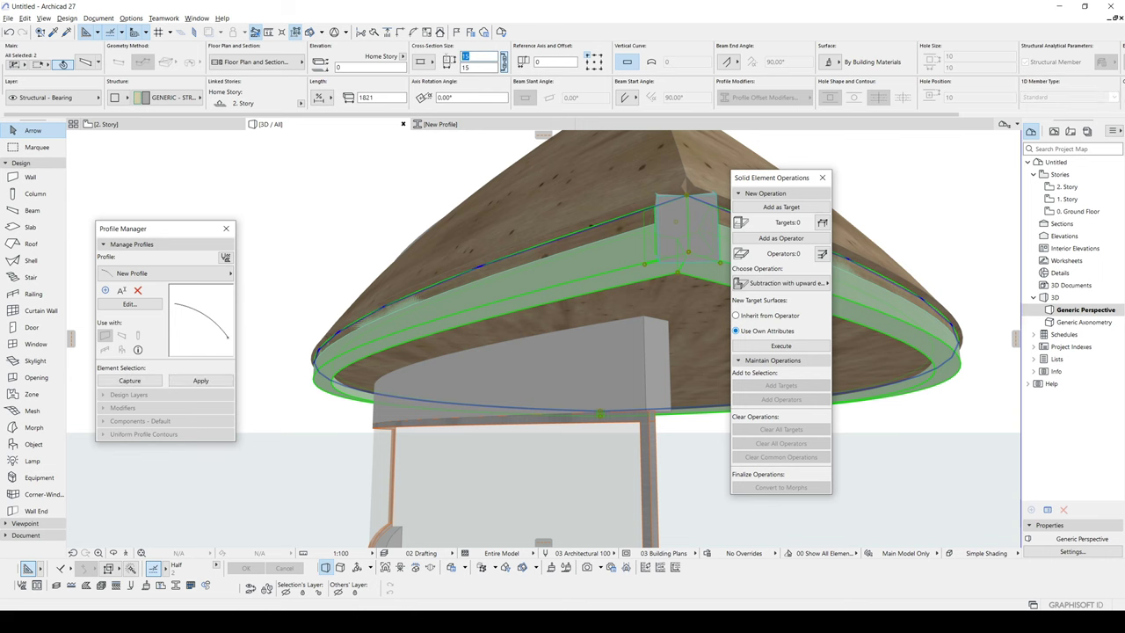
pyautogui.press('Return')
pyautogui.keyDown('shift'); pyautogui.moveTo(492, 195); pyautogui.dragTo(494, 246, button='middle'); pyautogui.keyUp('shift')
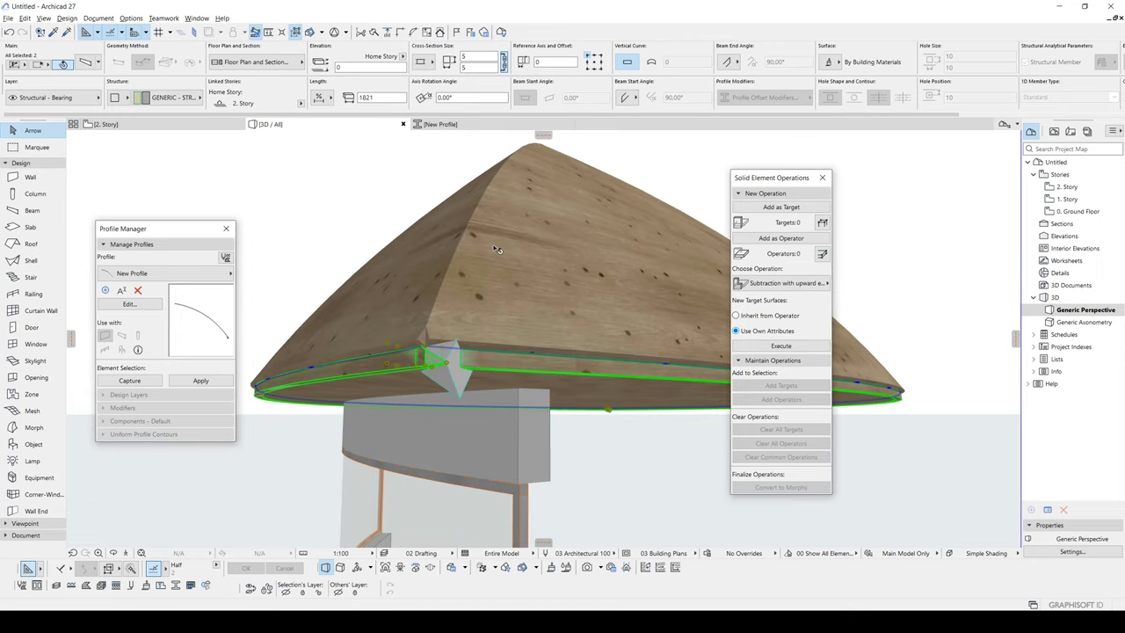
pyautogui.keyDown('shift'); pyautogui.moveTo(495, 372); pyautogui.dragTo(519, 323, button='middle'); pyautogui.keyUp('shift')
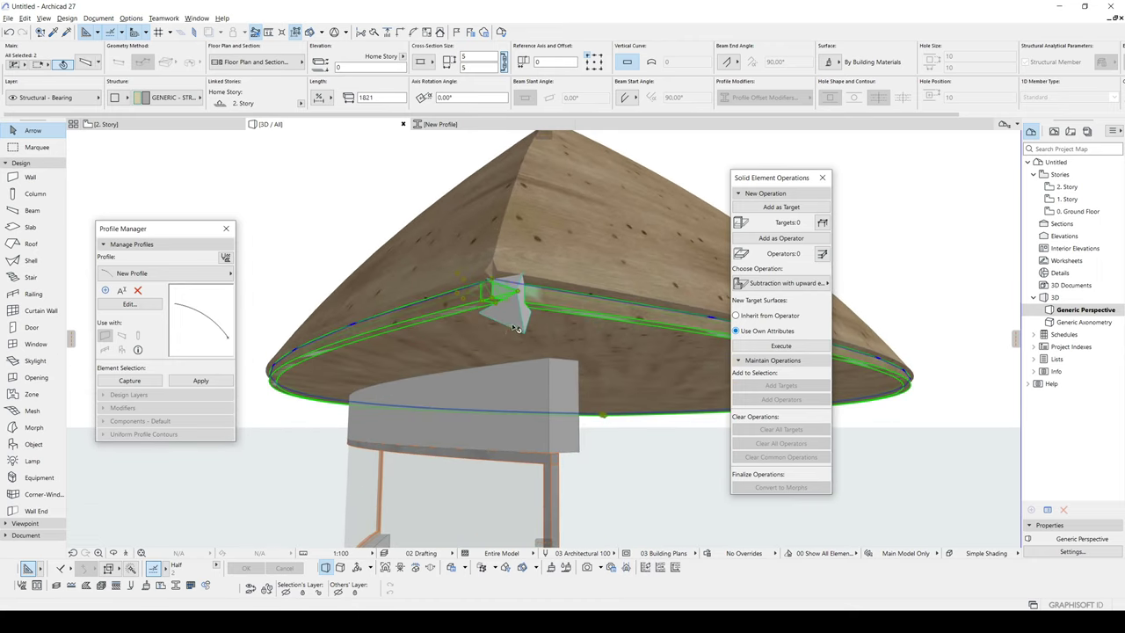
# Step: Reduce the arched ridge beam's cross-section to 5 by 5
pyautogui.press('Escape')
pyautogui.click(517, 322)
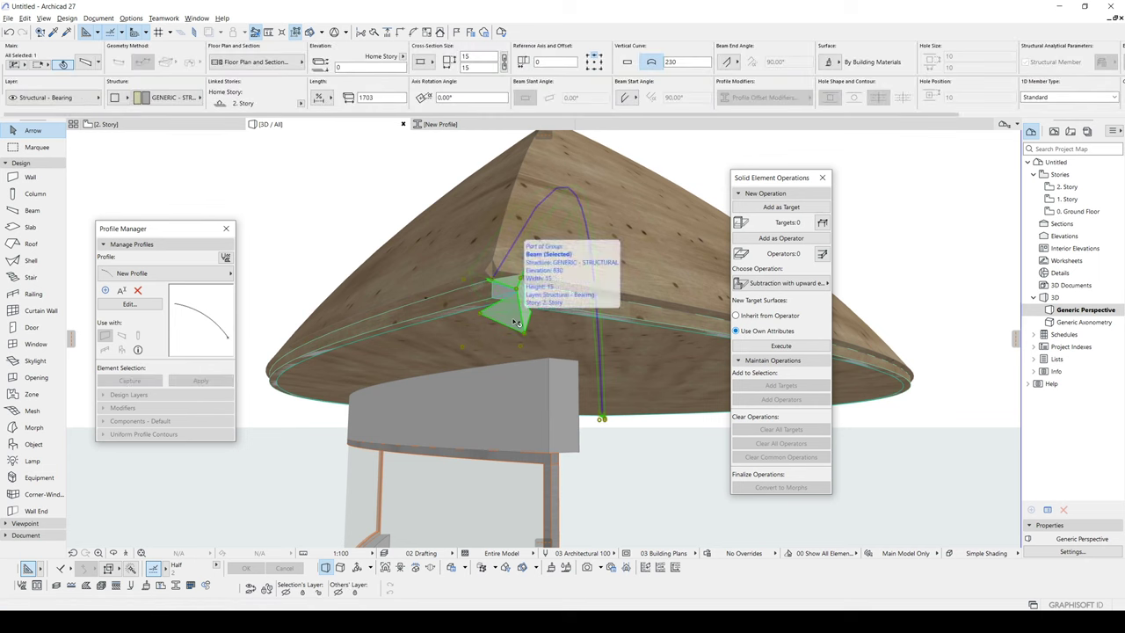
pyautogui.click(474, 67)
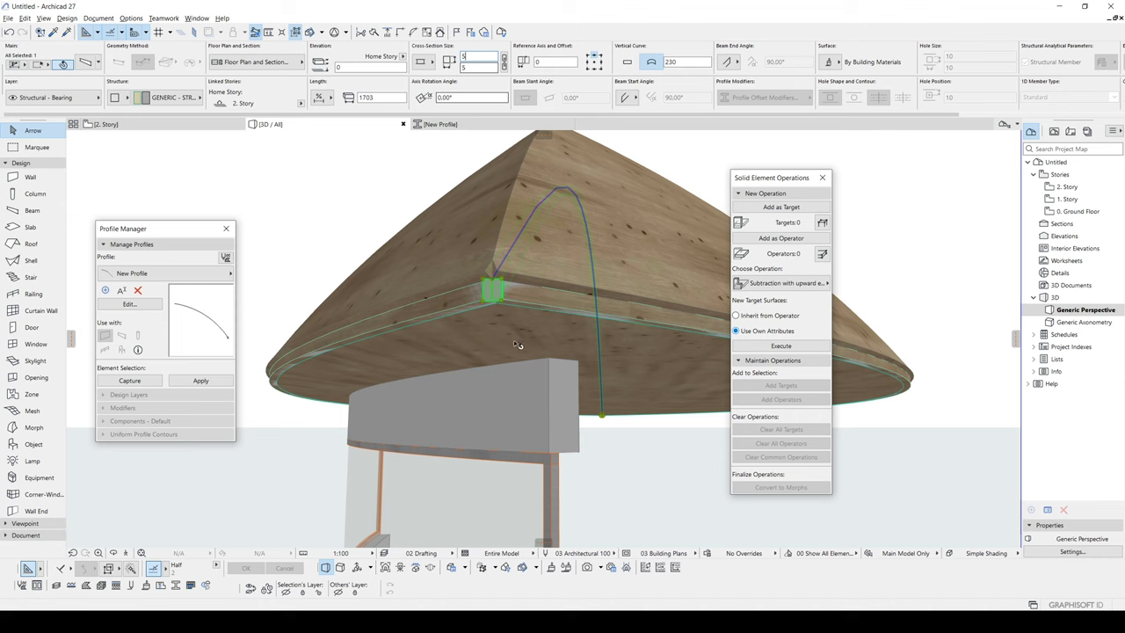
pyautogui.press('Escape')
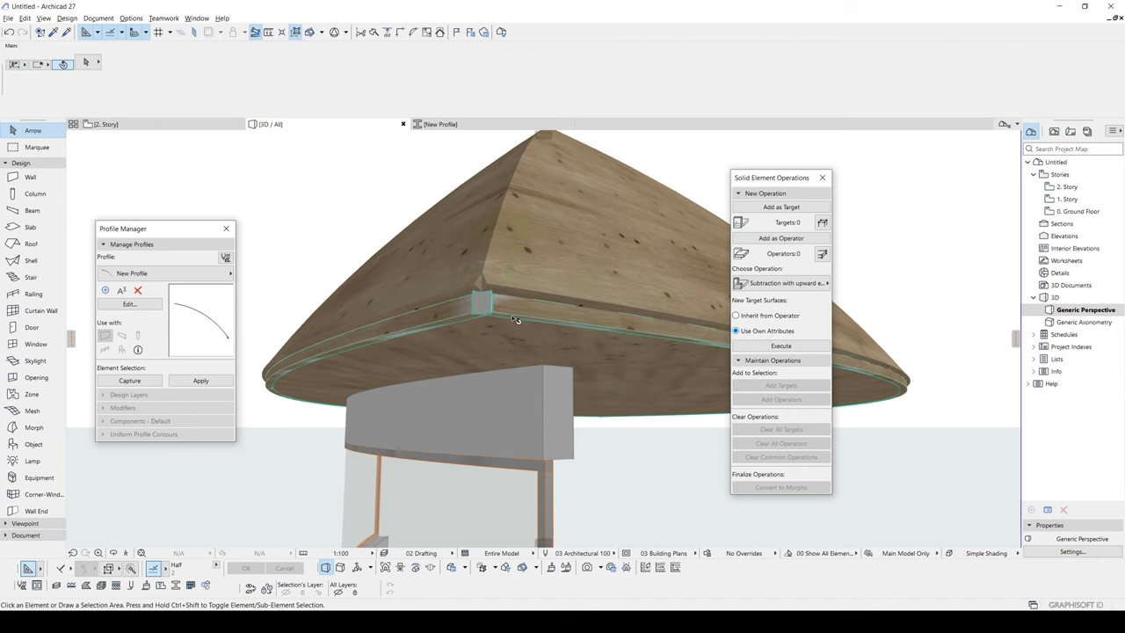
# Step: Move the leaf-shaped slab and the two curved edge beams vertically down by 5
pyautogui.click(459, 315)
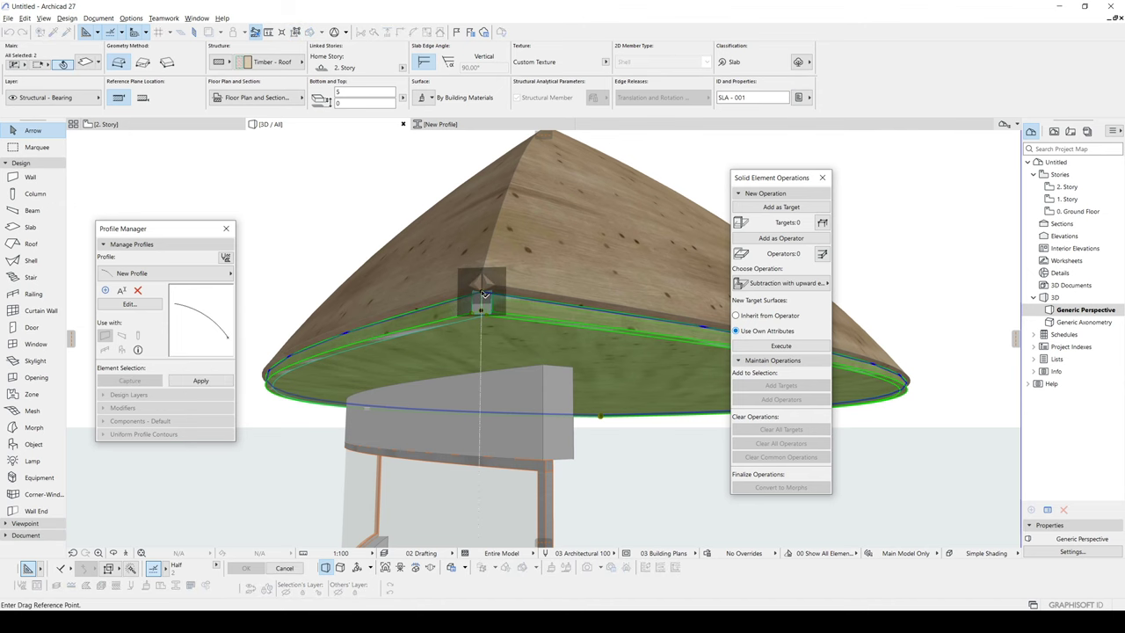
pyautogui.click(482, 292)
pyautogui.click(481, 308)
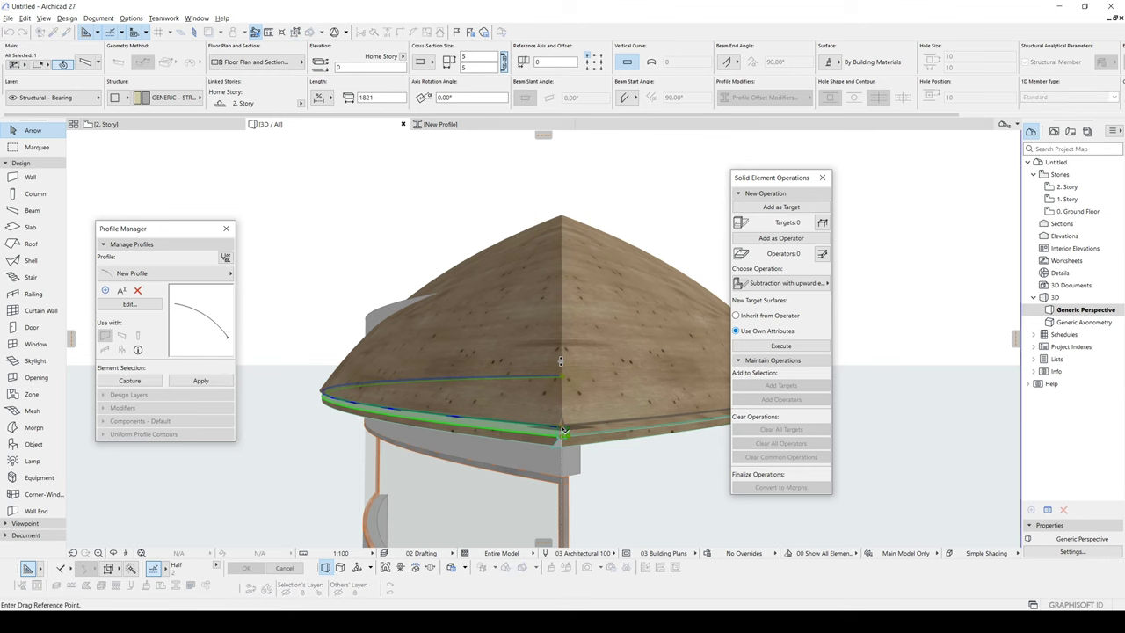
pyautogui.click(560, 429)
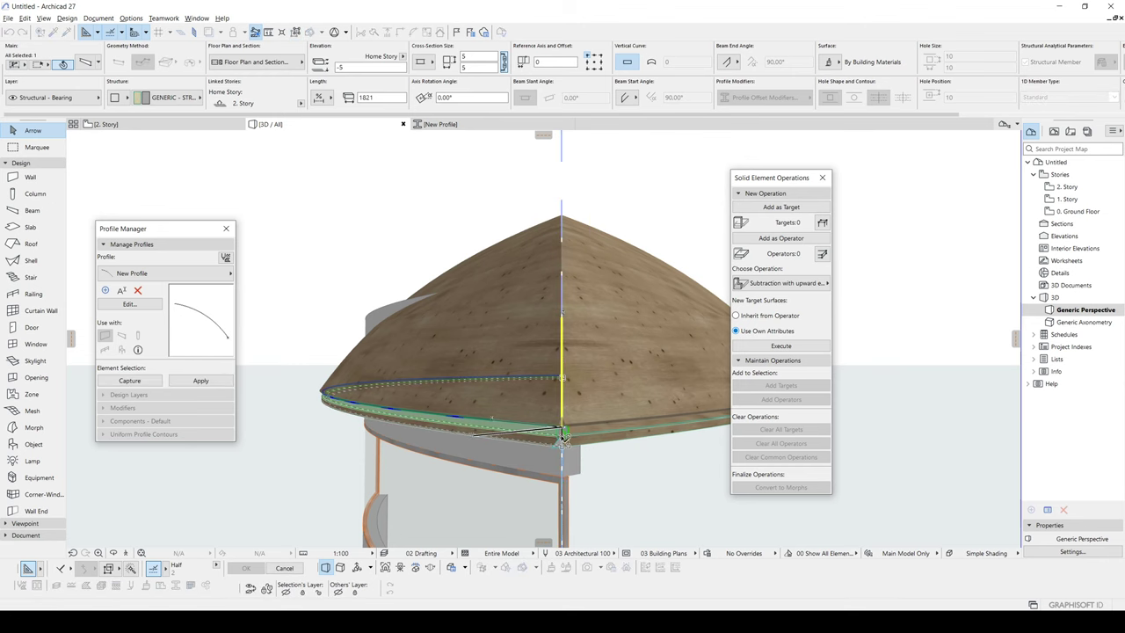
pyautogui.click(585, 453)
pyautogui.keyDown('shift'); pyautogui.moveTo(582, 441); pyautogui.dragTo(581, 166, button='middle'); pyautogui.keyUp('shift')
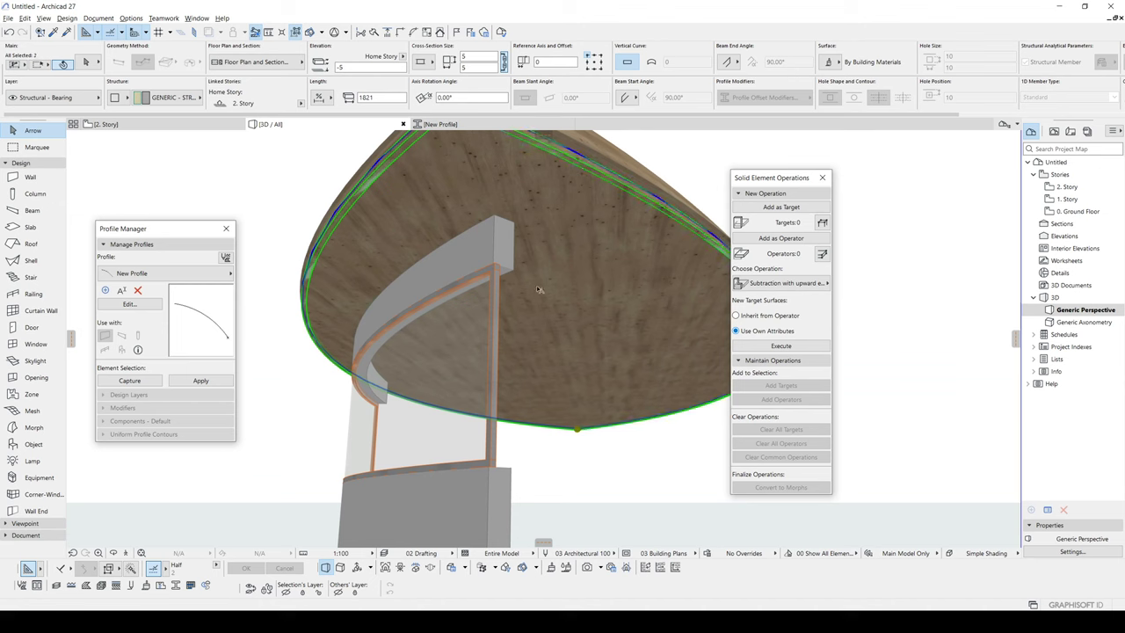
pyautogui.keyDown('shift'); pyautogui.moveTo(537, 290); pyautogui.dragTo(524, 366, button='middle'); pyautogui.keyUp('shift')
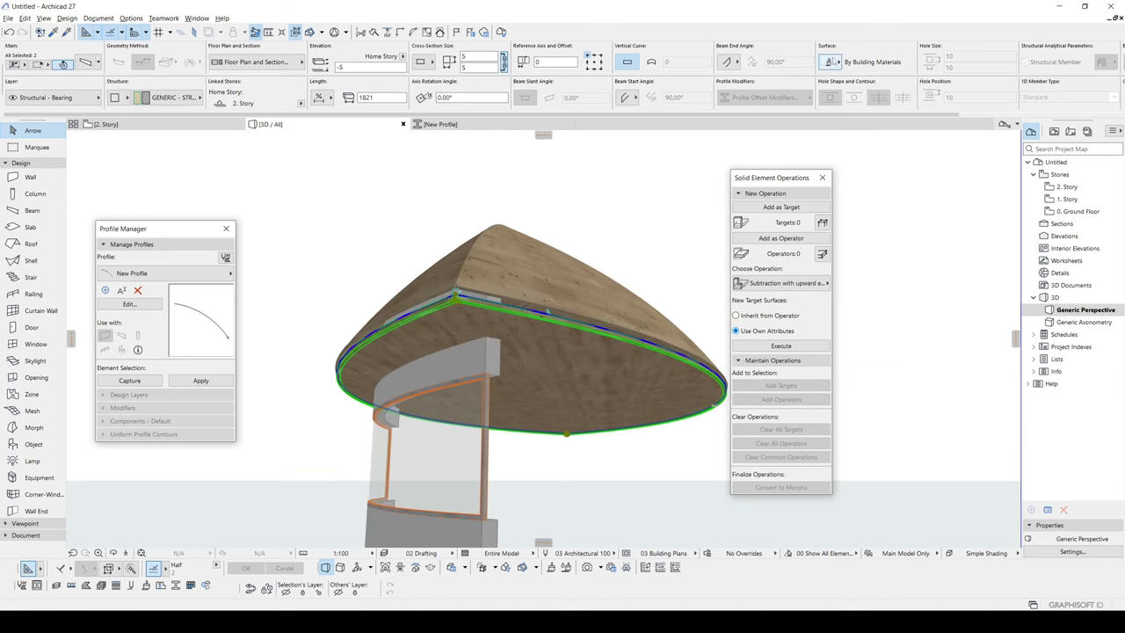
# Step: Override all surfaces of the two curved edge beams with Wood - Oak Light
pyautogui.click(829, 61)
pyautogui.click(830, 150)
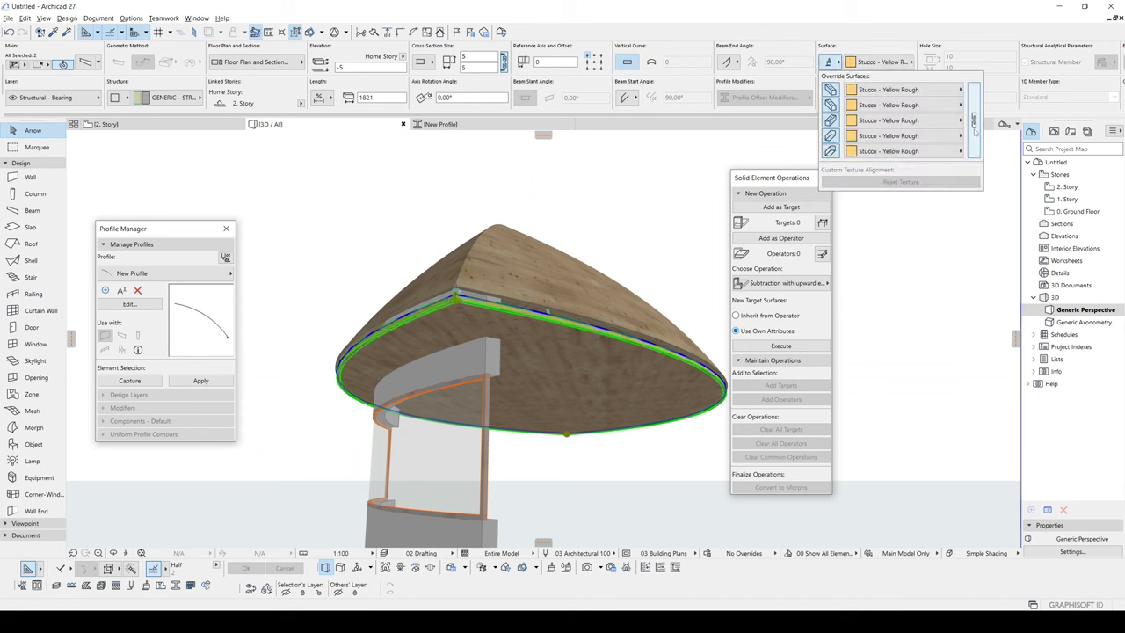
pyautogui.click(916, 135)
pyautogui.write('w')
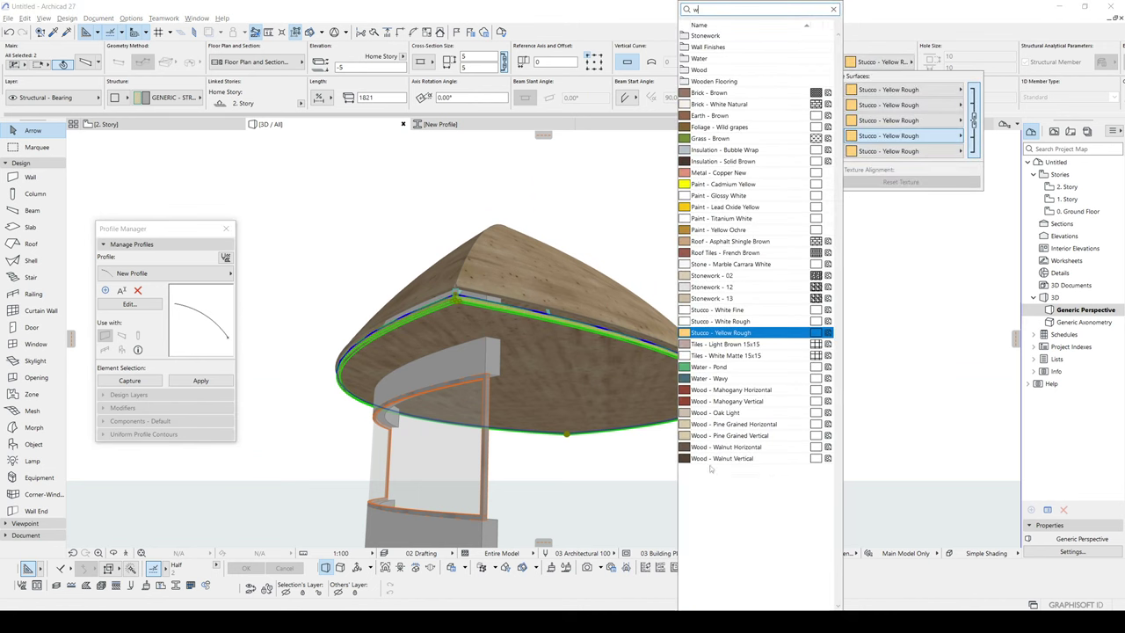
pyautogui.click(725, 412)
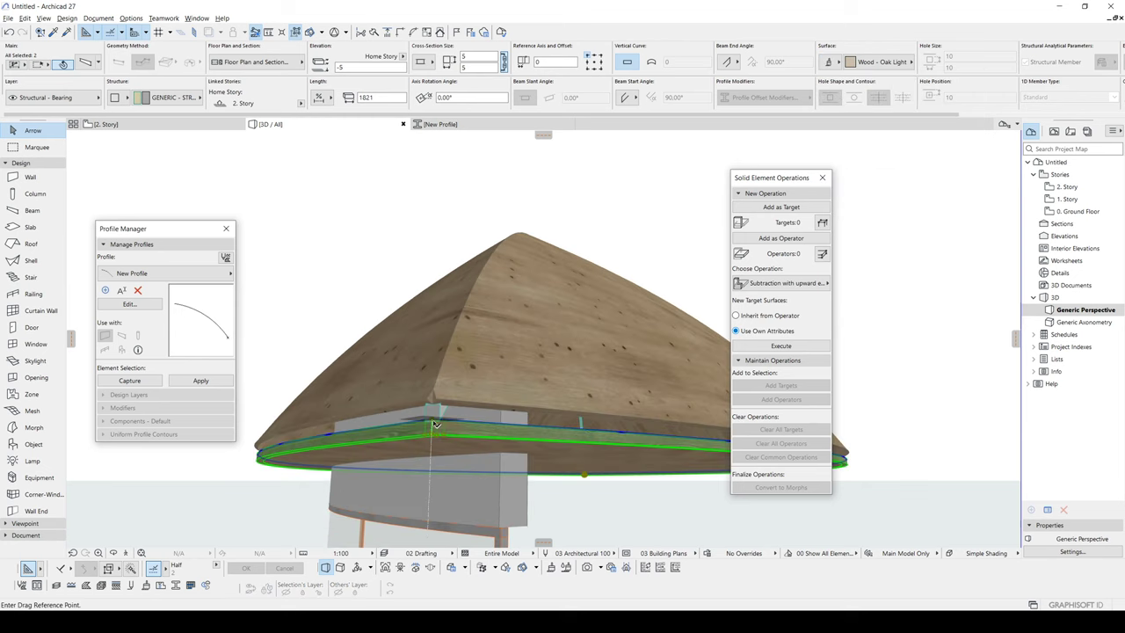
# Step: Raise the two curved edge beams vertically by 5 so they sit above the slab
pyautogui.click(436, 426)
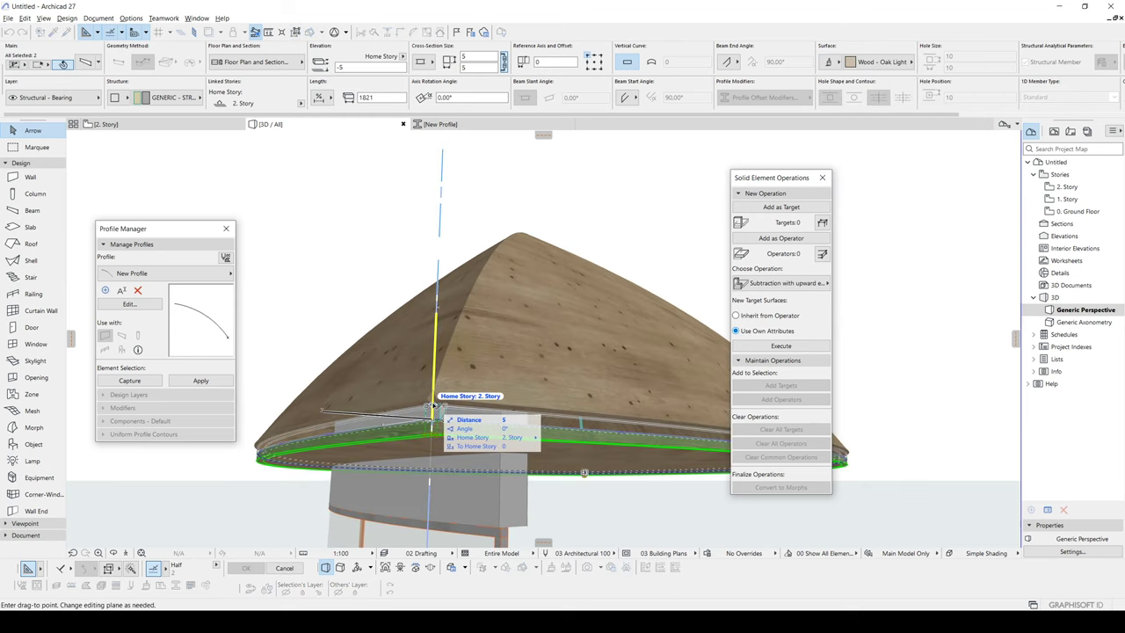
pyautogui.click(441, 412)
pyautogui.click(441, 411)
# Step: In the 2. Story plan, offset all edges of the leaf slab inward by 5, and return to 3D
pyautogui.scroll(3, 439, 386)
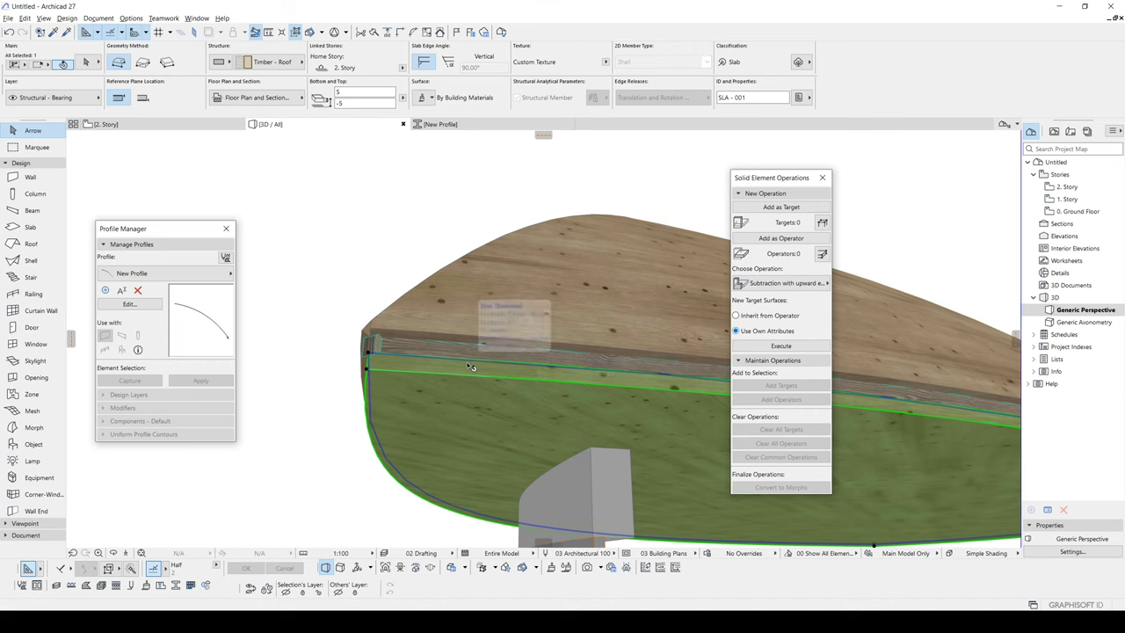
pyautogui.press('F2')
pyautogui.scroll(-2, 472, 366)
pyautogui.scroll(5, 456, 225)
pyautogui.scroll(3, 431, 231)
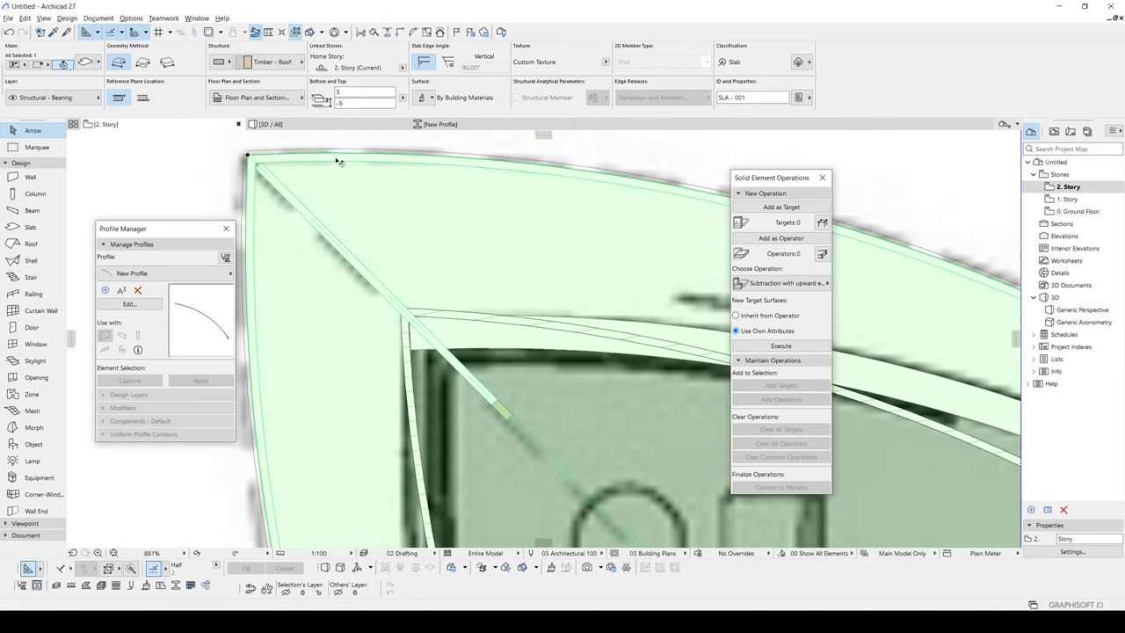
pyautogui.click(337, 158)
pyautogui.click(474, 213)
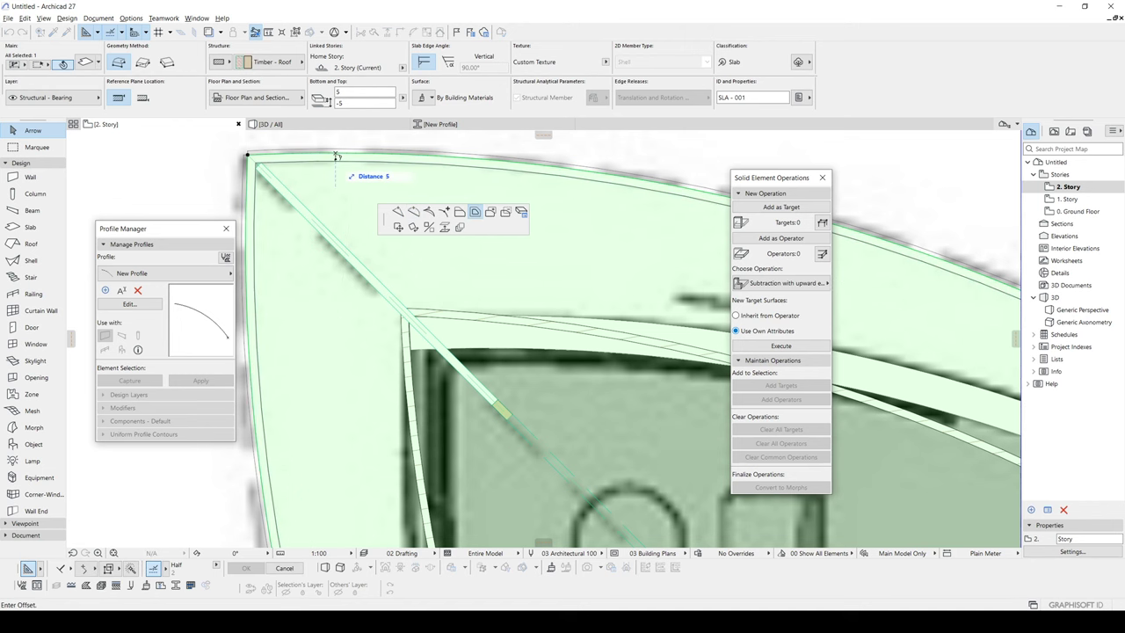
pyautogui.press('Return')
pyautogui.click(271, 124)
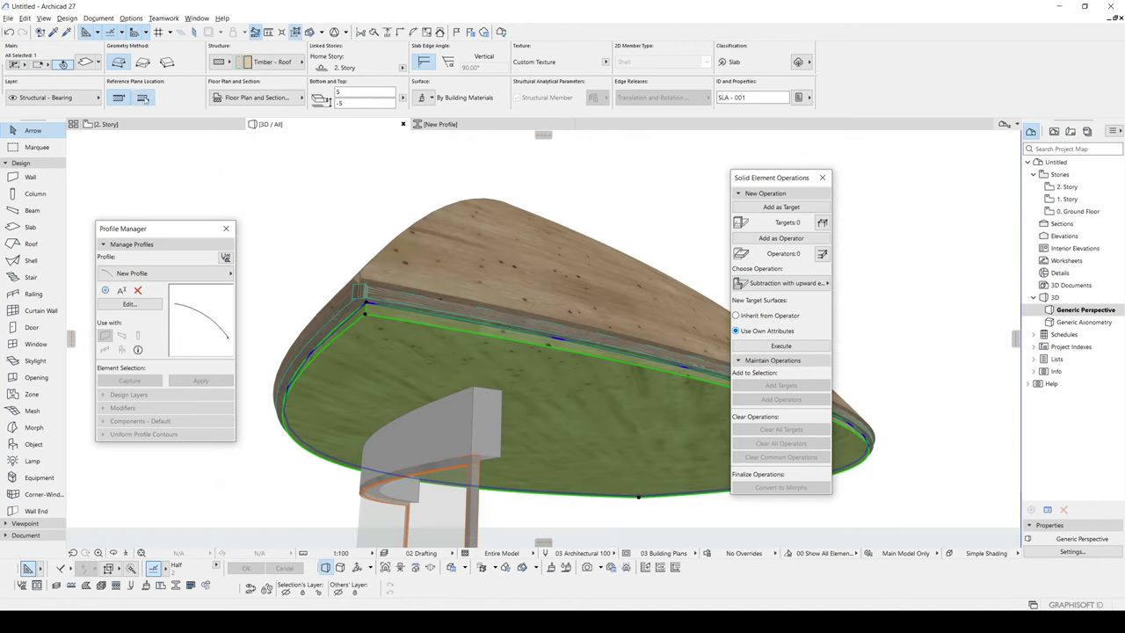
# Step: Lower the top of the curved wall that pokes through the roof to the roof's bottom edge, at a height of 300
pyautogui.keyDown('shift'); pyautogui.moveTo(484, 387); pyautogui.dragTo(334, 322, button='middle'); pyautogui.keyUp('shift')
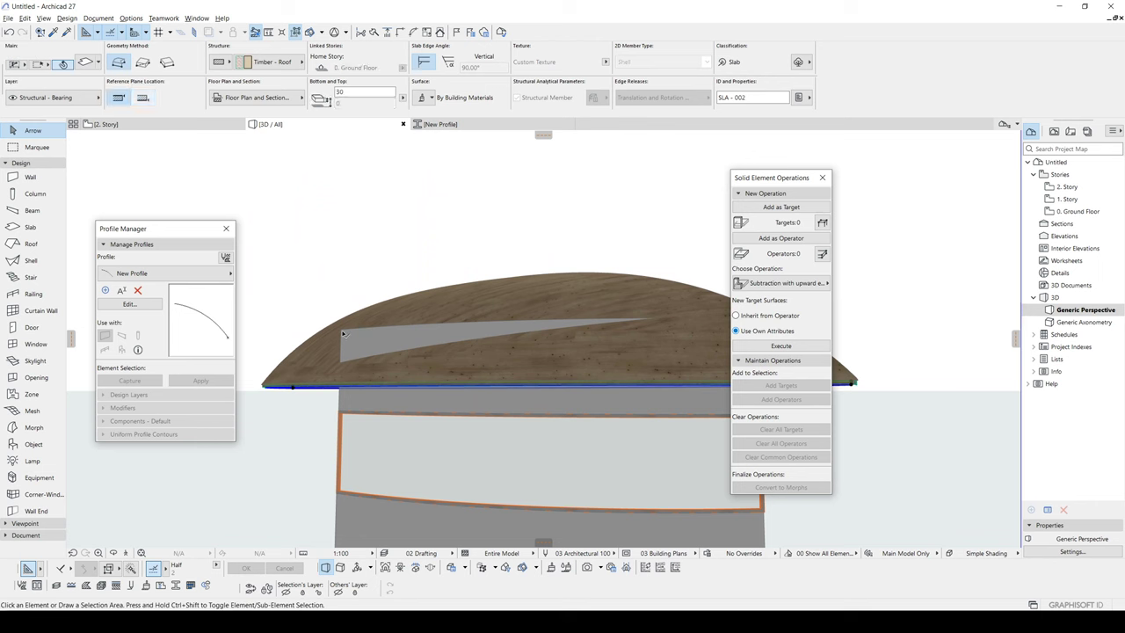
pyautogui.press('Escape')
pyautogui.click(343, 332)
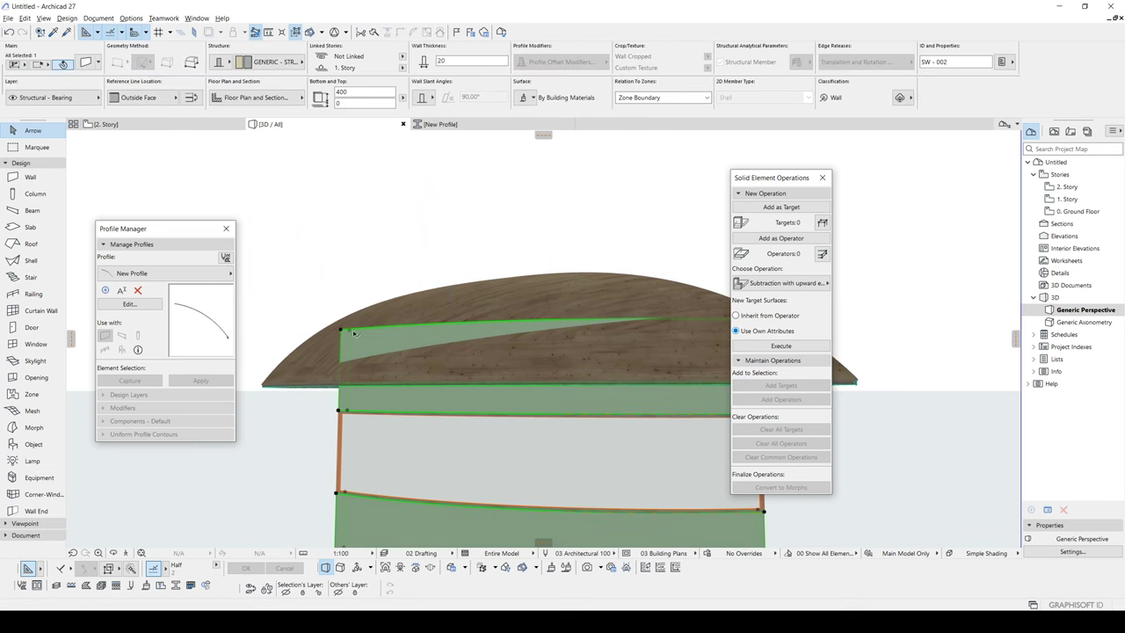
pyautogui.click(343, 330)
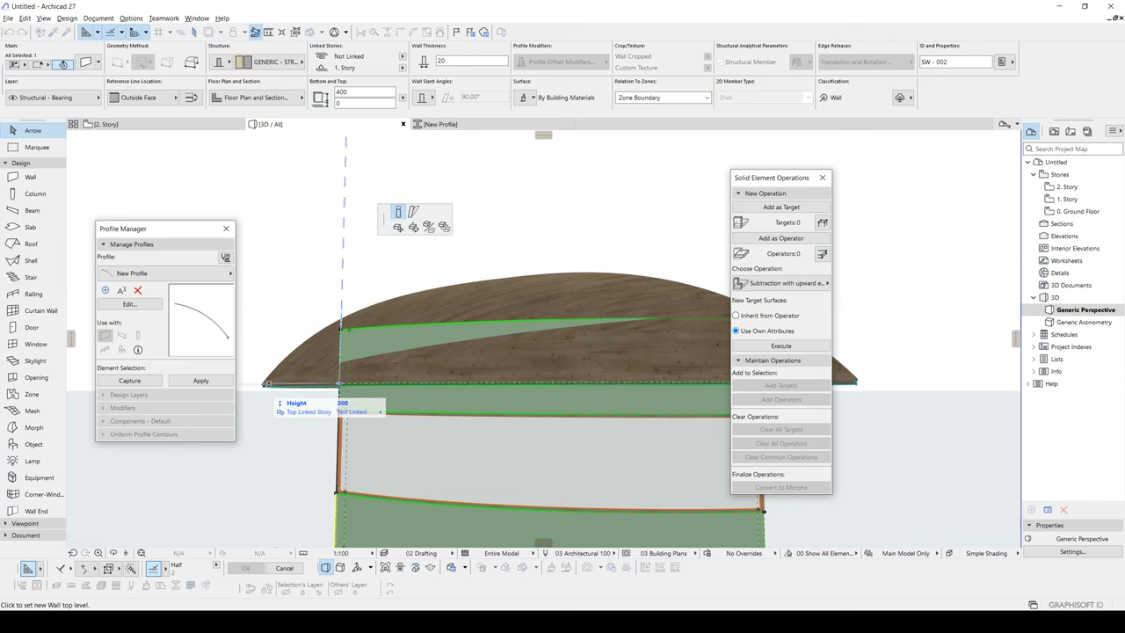
pyautogui.click(263, 385)
pyautogui.click(323, 296)
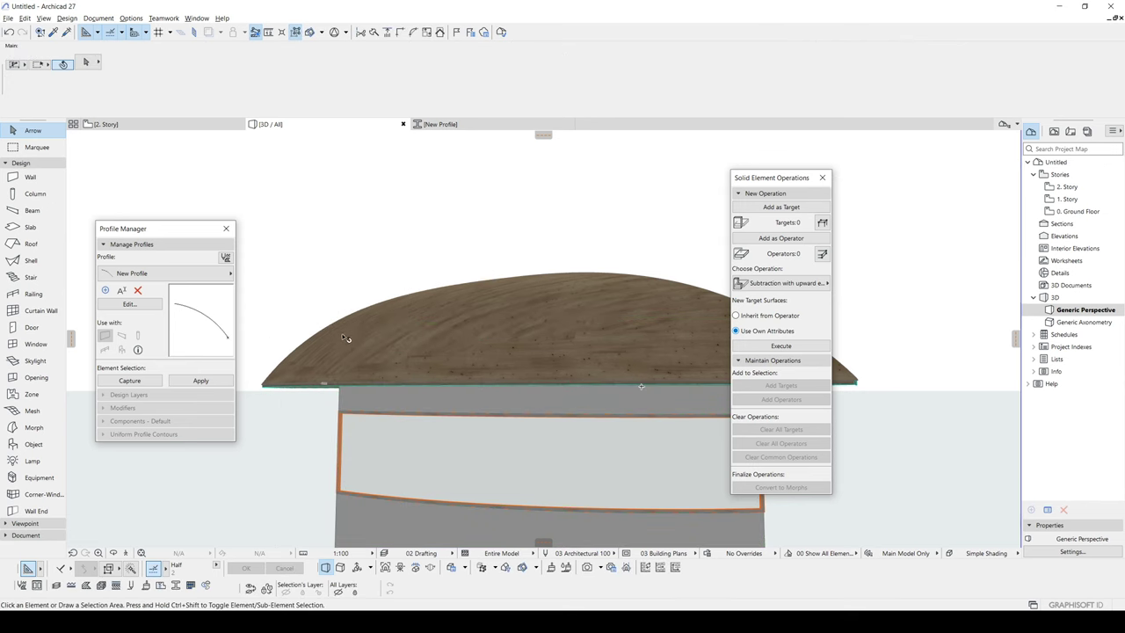
# Step: Stretch the curved window's lower edge down to the wall's base, giving a sill of 0 and a height of 250
pyautogui.scroll(-3, 567, 398)
pyautogui.click(570, 409)
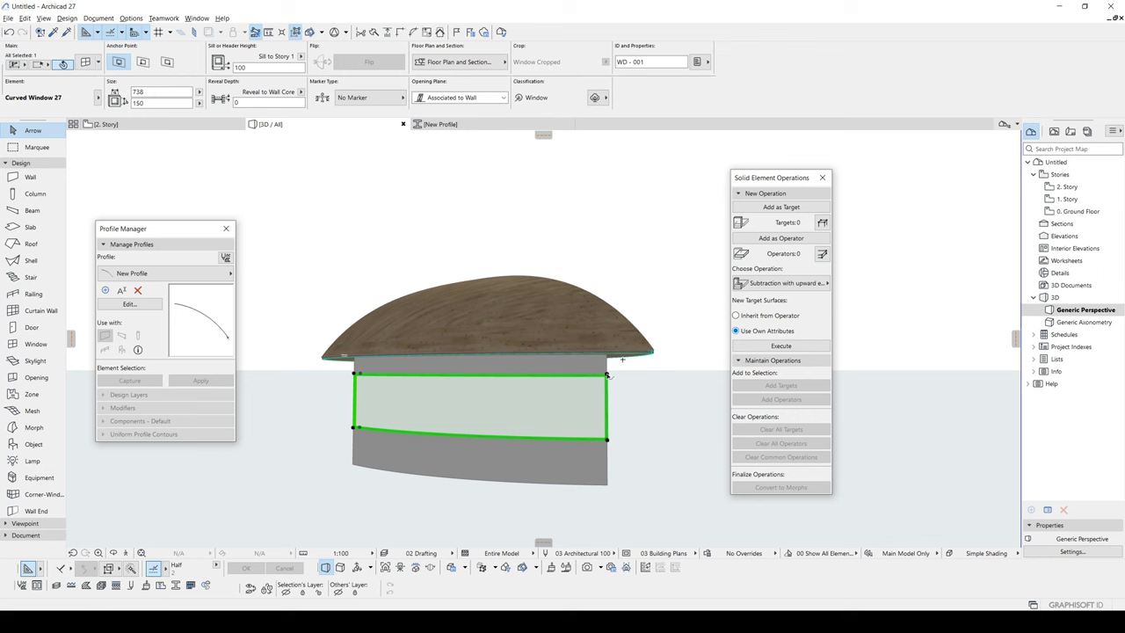
pyautogui.click(607, 442)
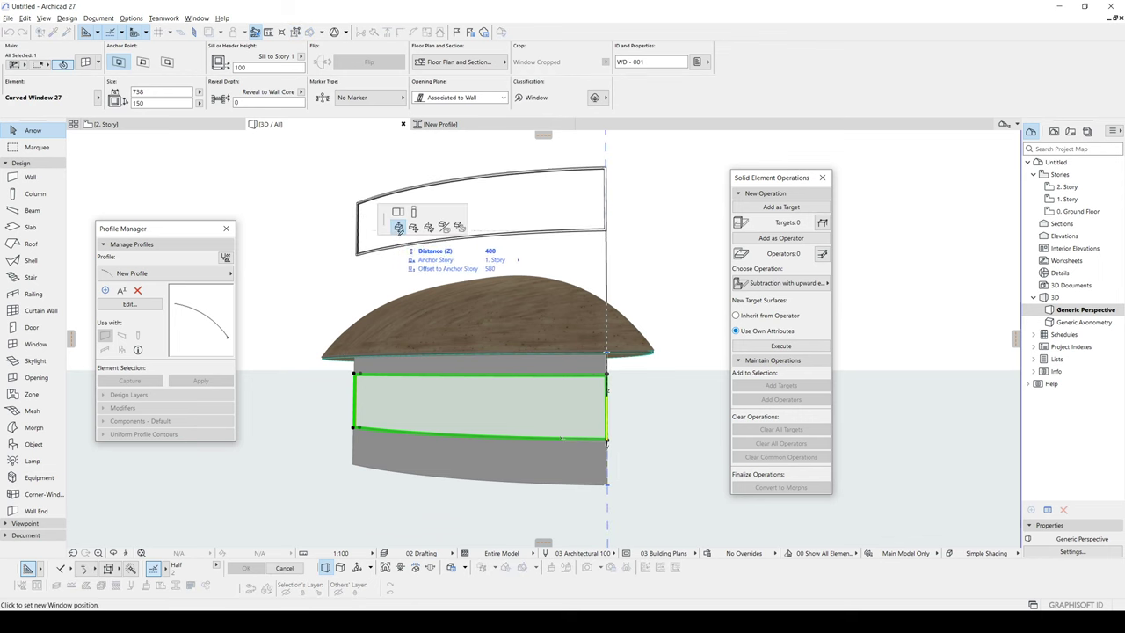
pyautogui.click(413, 212)
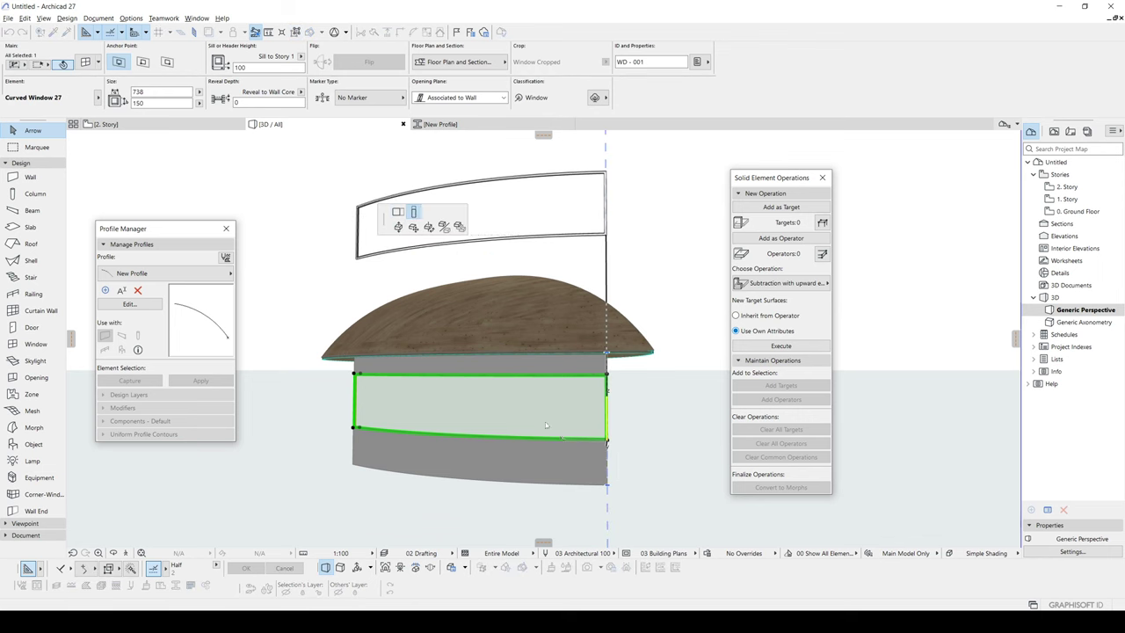
pyautogui.click(607, 476)
pyautogui.keyDown('shift'); pyautogui.moveTo(606, 475); pyautogui.dragTo(559, 368, button='middle'); pyautogui.keyUp('shift')
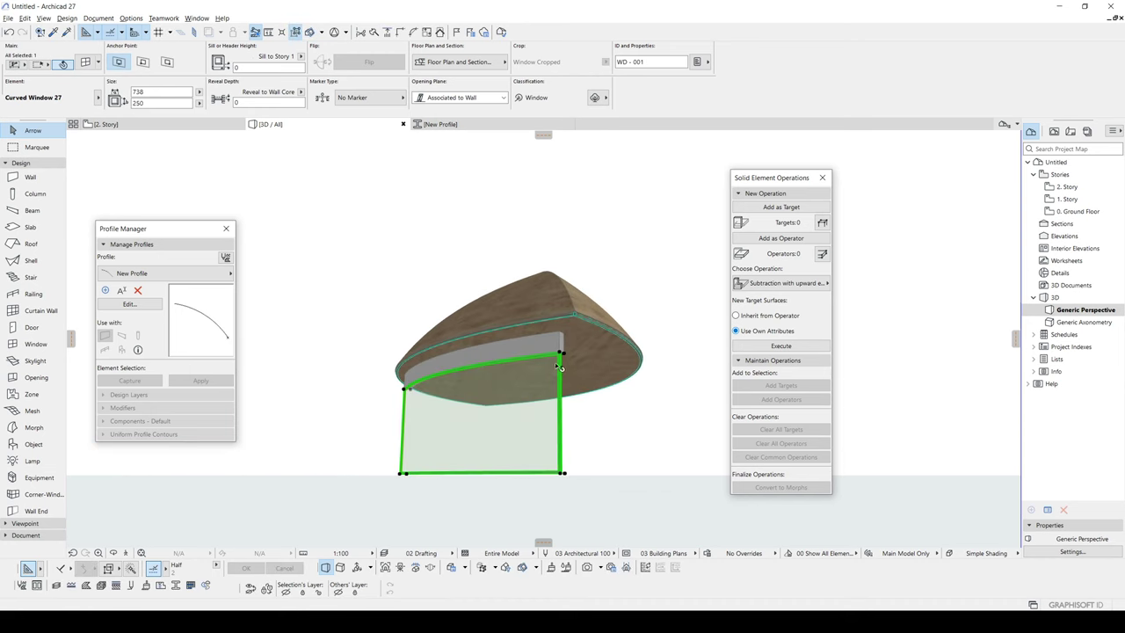
# Step: Stretch the curved window's upper edge up to the top of the wall under the roof, for a height of 295
pyautogui.click(559, 354)
pyautogui.click(560, 332)
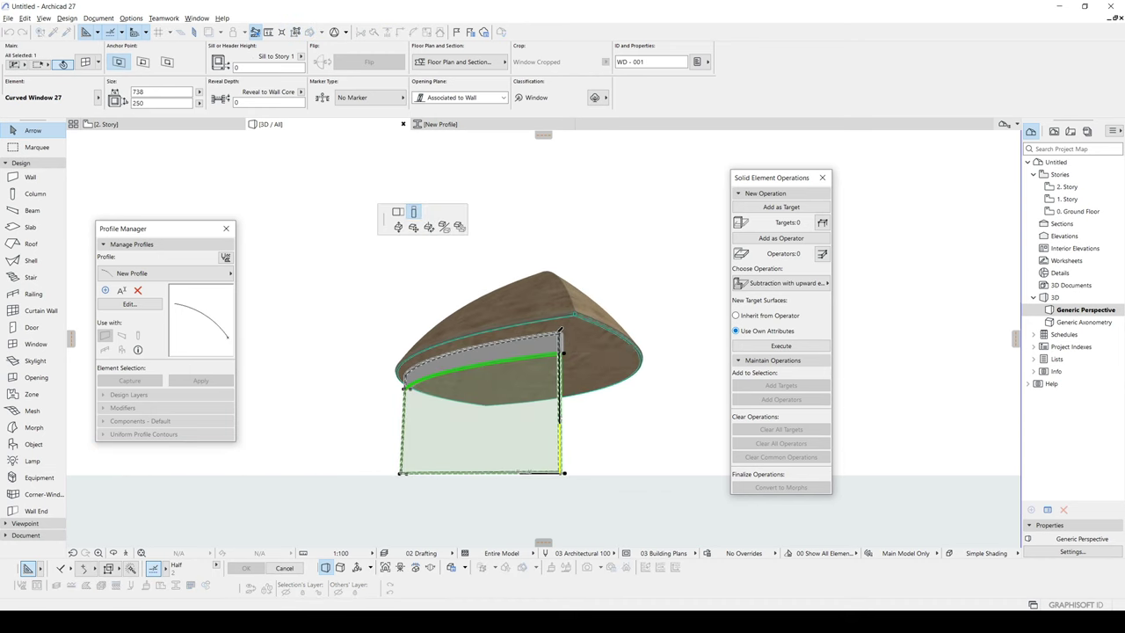
pyautogui.keyDown('shift'); pyautogui.moveTo(553, 375); pyautogui.dragTo(684, 410, button='middle'); pyautogui.keyUp('shift')
# Step: Give the curved window an H-V Grid sash with 3 panes vertically and 1 horizontally
pyautogui.doubleClick(595, 410)
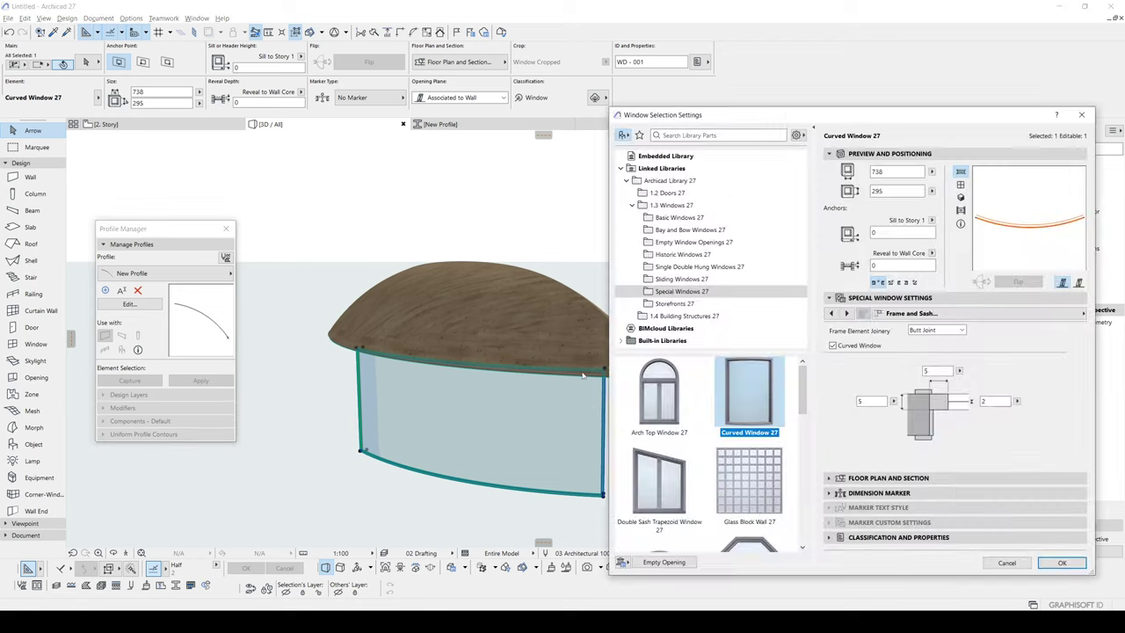
pyautogui.click(848, 313)
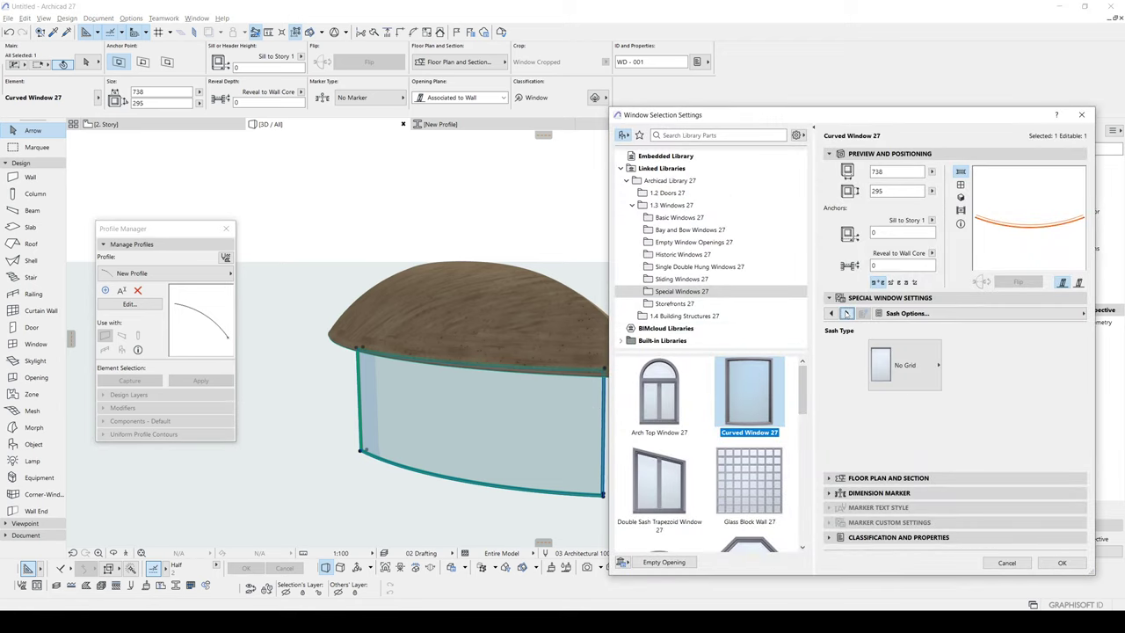
pyautogui.click(890, 373)
pyautogui.click(956, 401)
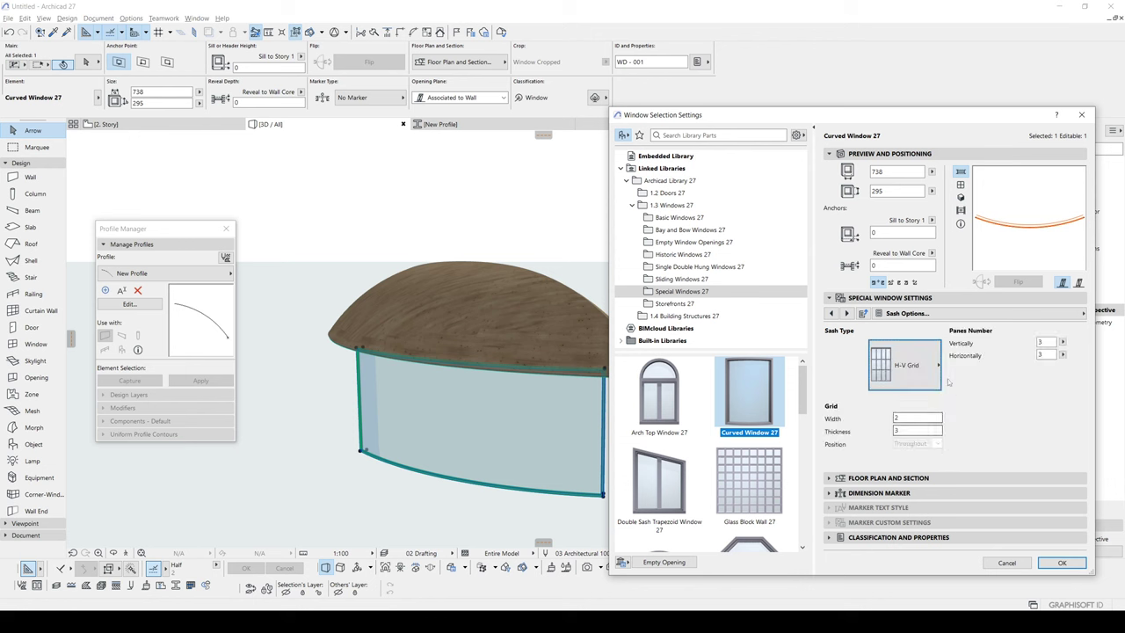
pyautogui.click(961, 199)
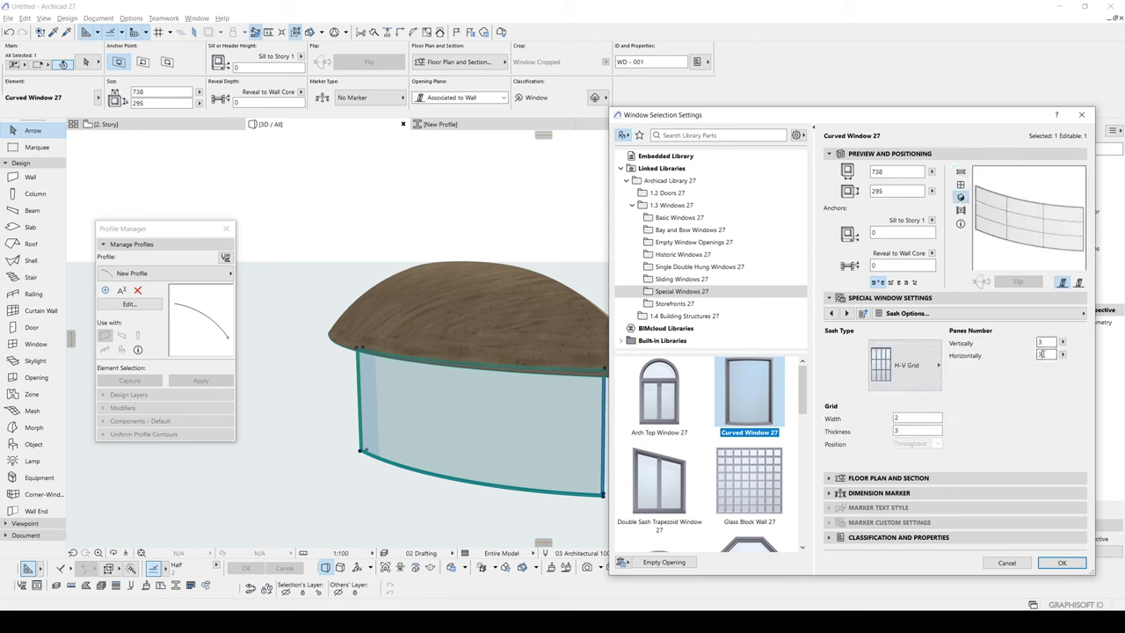
pyautogui.press('BackSpace')
pyautogui.write('1')
pyautogui.press('Tab')
pyautogui.click(1054, 564)
pyautogui.scroll(-2, 543, 440)
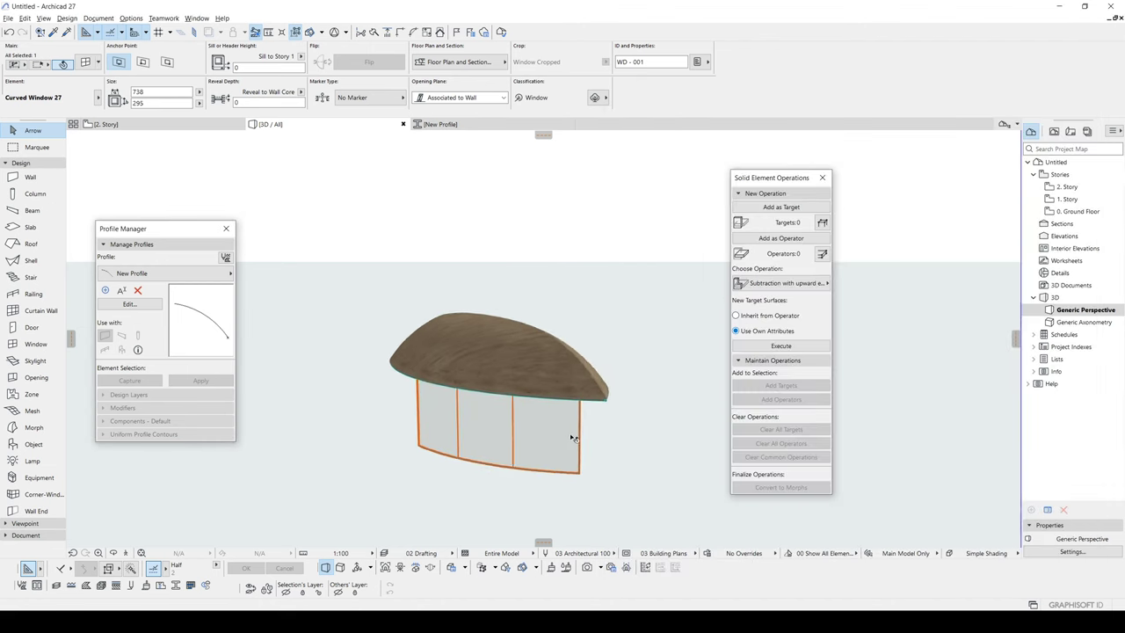
# Step: In the 1. Story plan, mirror a copy of the curved wall with its window across the leaf's central axis, and return to 3D
pyautogui.keyDown('shift'); pyautogui.moveTo(572, 434); pyautogui.dragTo(484, 448, button='middle'); pyautogui.keyUp('shift')
pyautogui.press('F2')
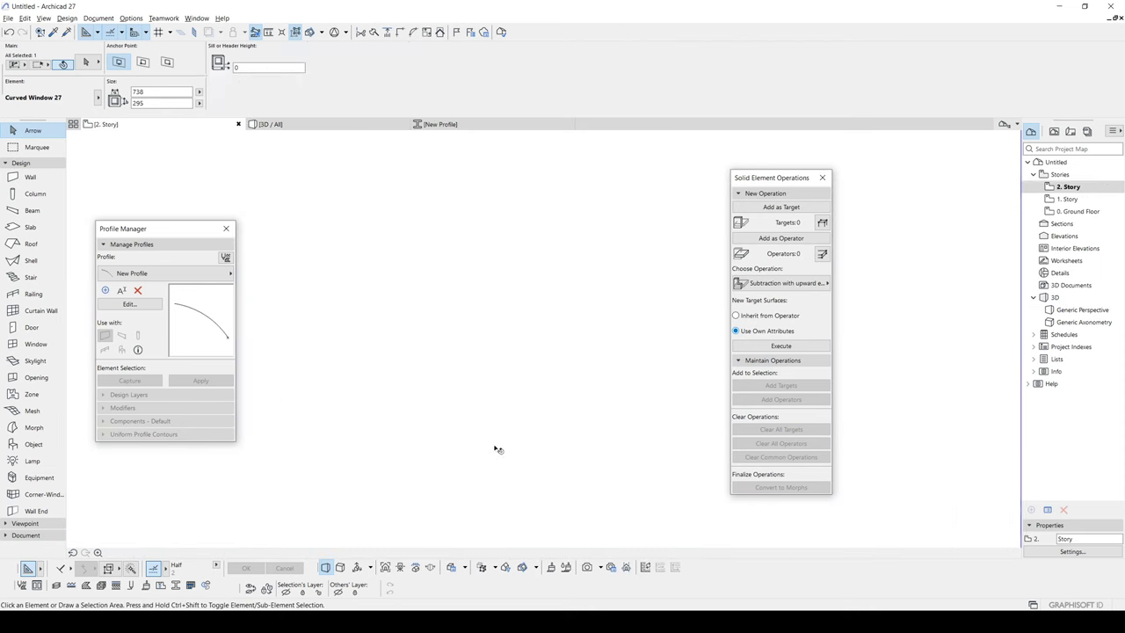
pyautogui.hotkey('ctrl', 'Down')
pyautogui.scroll(-8, 386, 357)
pyautogui.click(414, 299)
pyautogui.moveTo(359, 267); pyautogui.dragTo(616, 426)
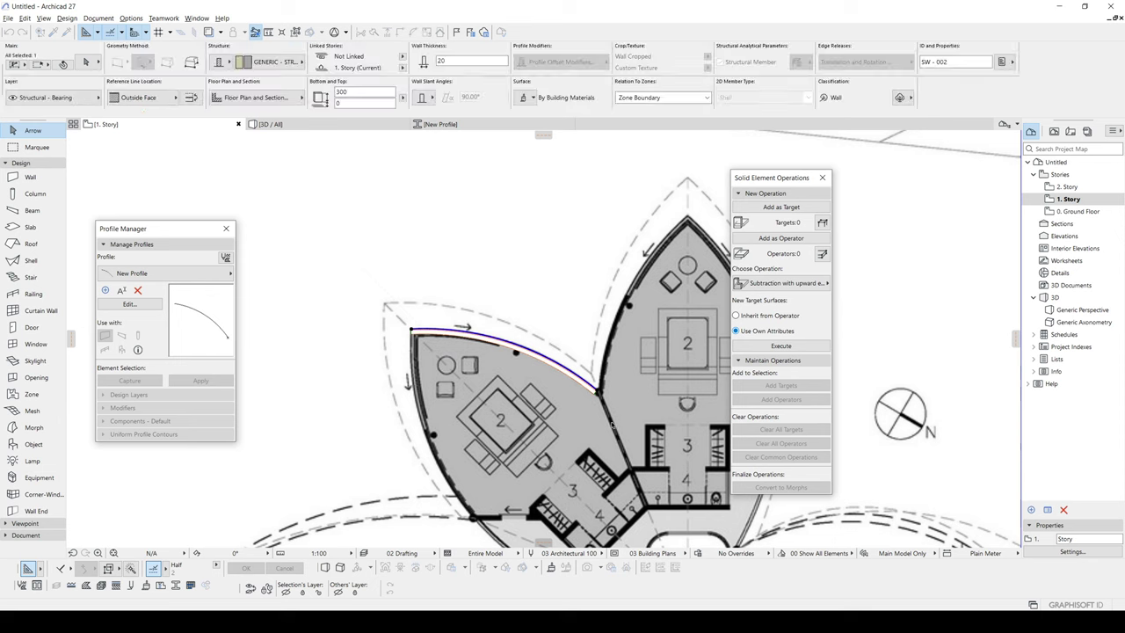
pyautogui.hotkey('ctrl', 'shift', 'm')
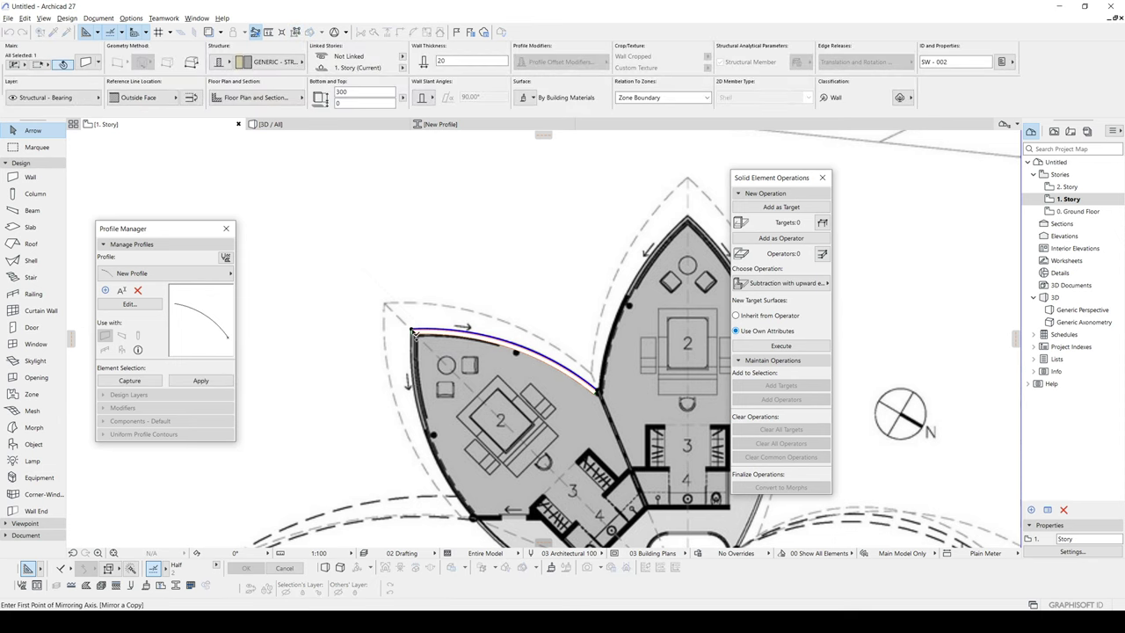
pyautogui.moveTo(591, 508); pyautogui.dragTo(542, 427, button='middle')
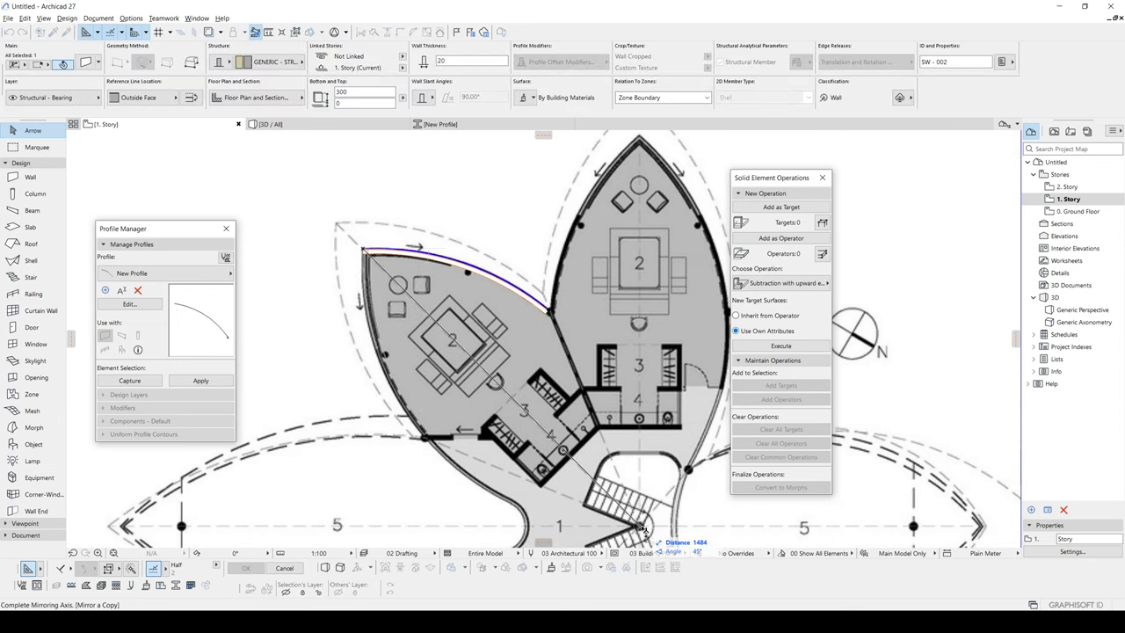
pyautogui.click(643, 530)
pyautogui.press('F3')
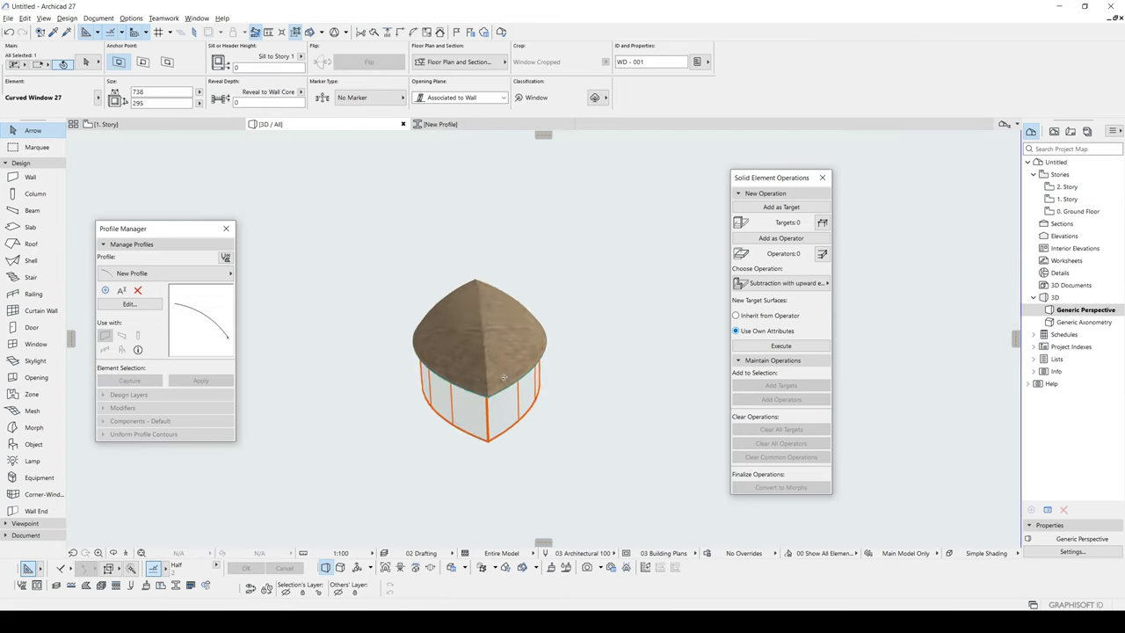
# Step: Group all elements of the leaf unit: its roof, slab, edge beams and both windowed walls
pyautogui.moveTo(578, 479); pyautogui.dragTo(367, 217)
pyautogui.keyDown('shift'); pyautogui.moveTo(475, 313); pyautogui.dragTo(421, 316, button='middle'); pyautogui.keyUp('shift')
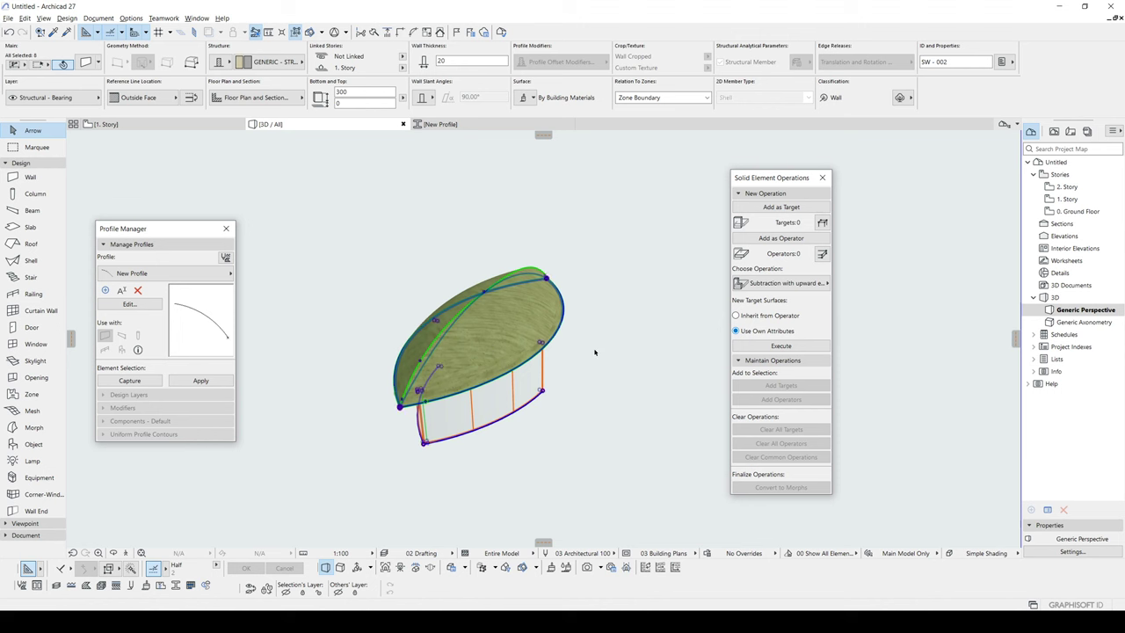
pyautogui.click(27, 19)
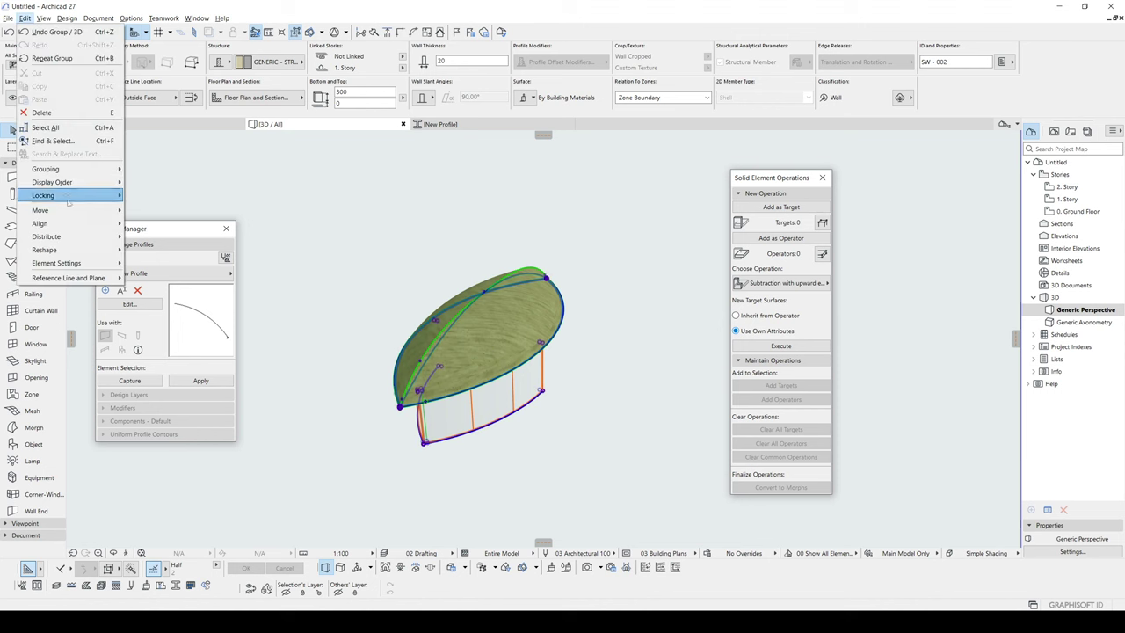
pyautogui.moveTo(57, 174)
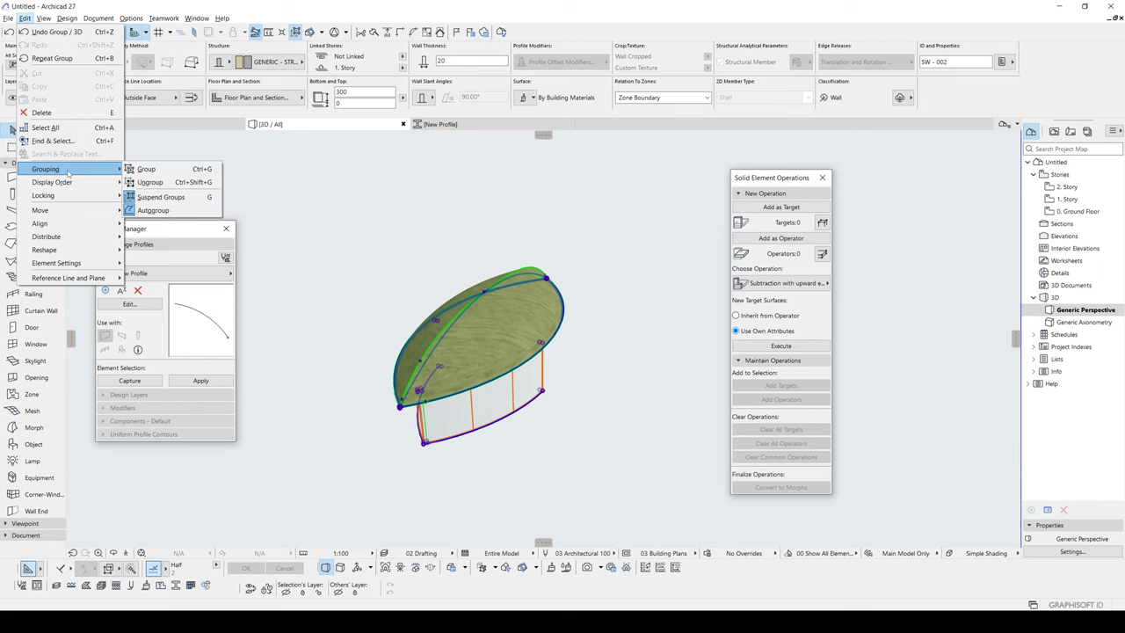
pyautogui.click(160, 172)
pyautogui.click(928, 238)
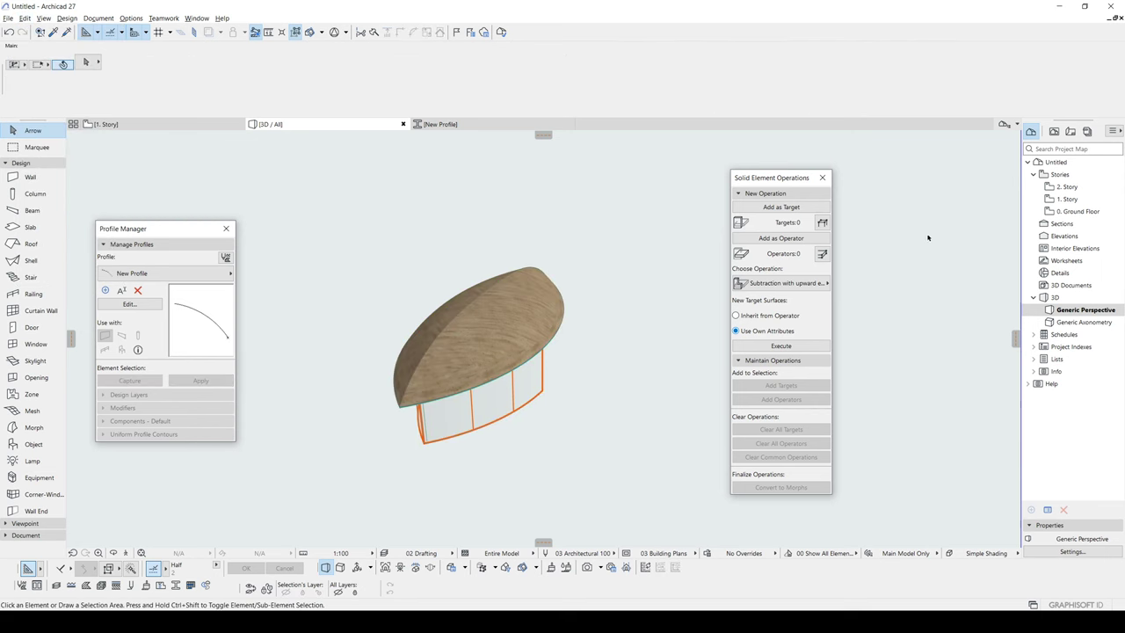
# Step: In the 2. Story plan, mirror a copy of the grouped leaf onto the adjacent leaf, using the axis from their wall junction to the staircase centre
pyautogui.doubleClick(1068, 187)
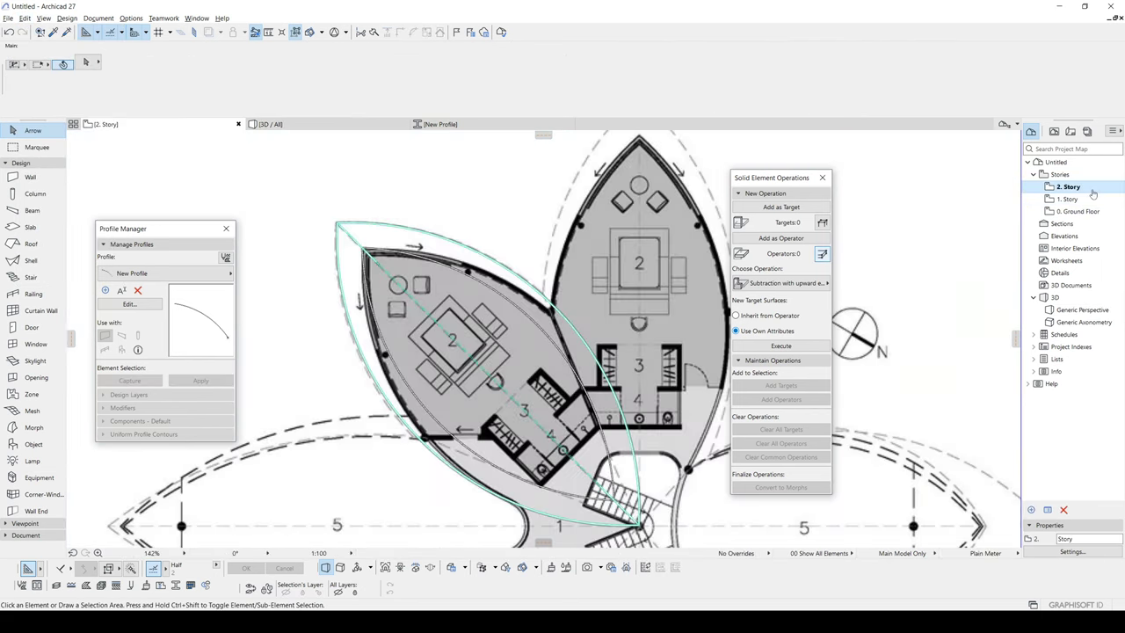
pyautogui.click(538, 301)
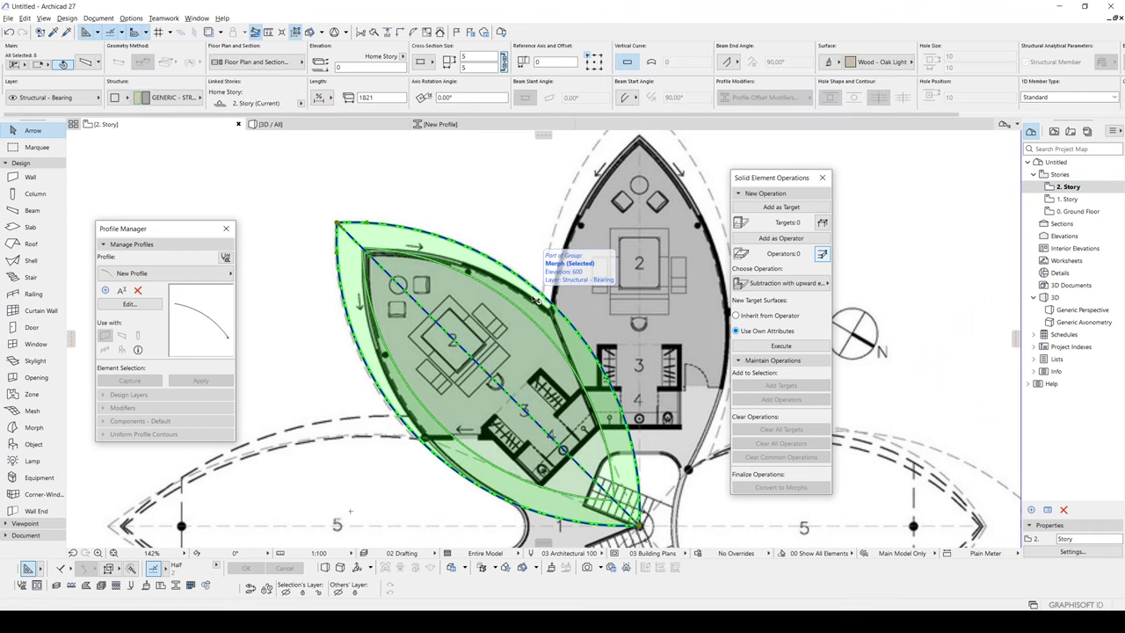
pyautogui.scroll(-2, 535, 299)
pyautogui.moveTo(535, 300); pyautogui.dragTo(486, 263, button='middle')
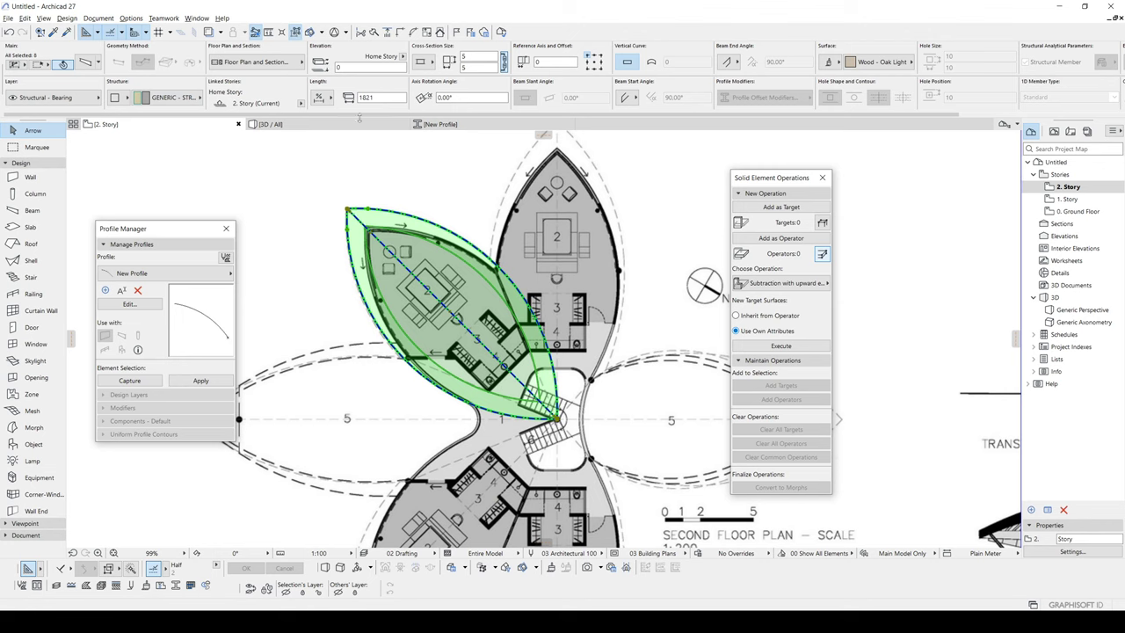
pyautogui.scroll(2, 552, 323)
pyautogui.scroll(10, 527, 303)
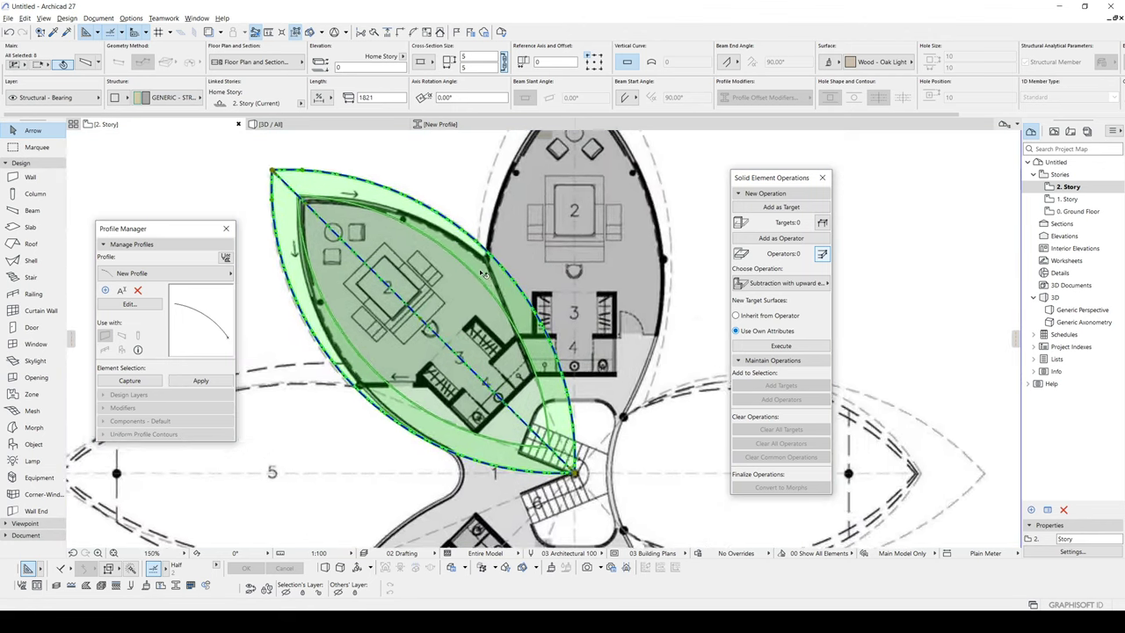
pyautogui.scroll(-6, 482, 275)
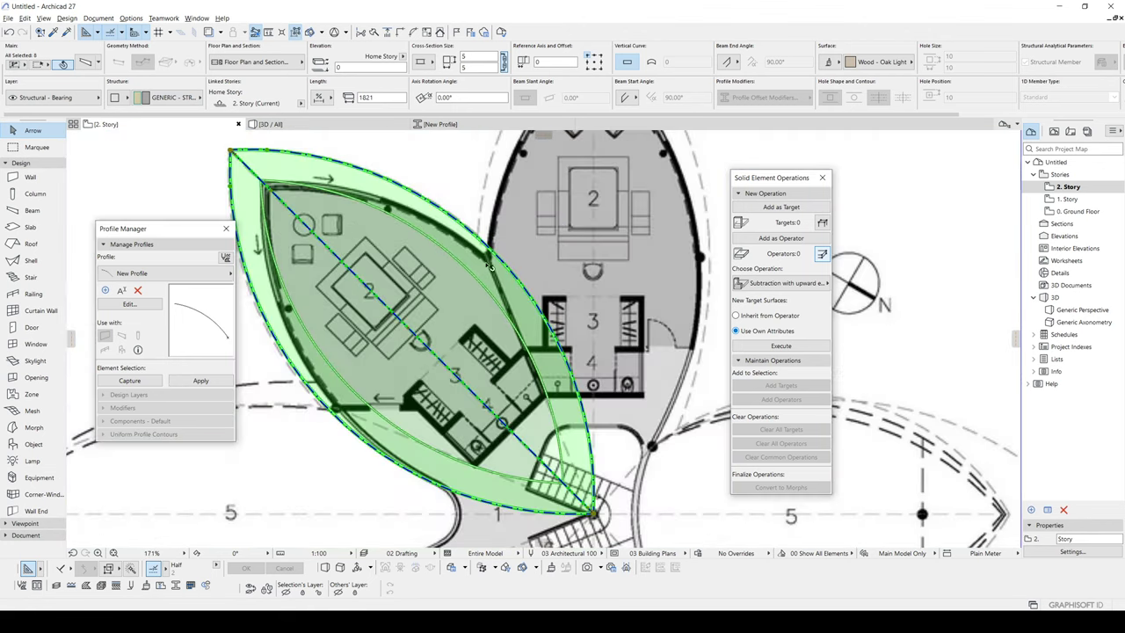
pyautogui.hotkey('ctrl', 'shift', 'm')
pyautogui.click(491, 256)
pyautogui.scroll(4, 488, 246)
pyautogui.scroll(-2, 498, 293)
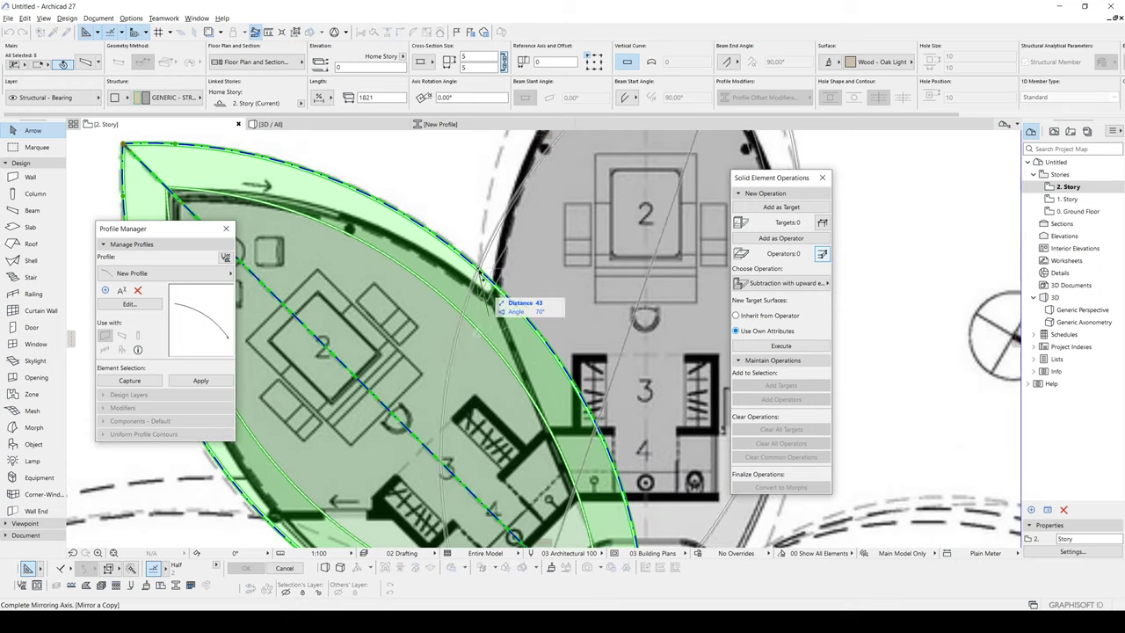
pyautogui.scroll(6, 475, 268)
pyautogui.scroll(-6, 476, 276)
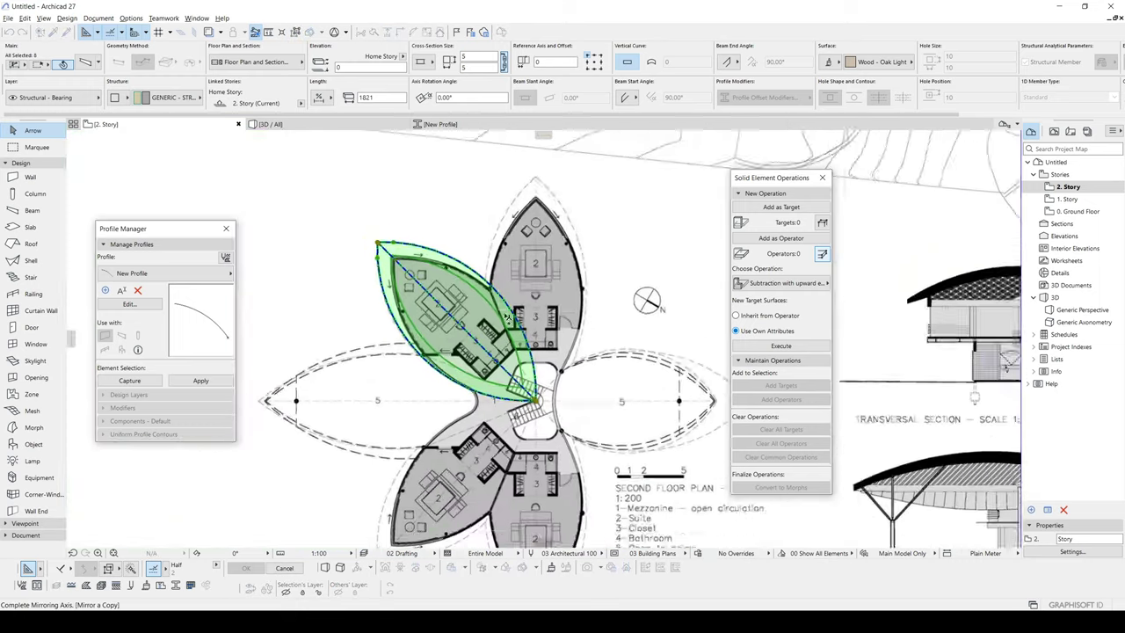
pyautogui.scroll(5, 531, 389)
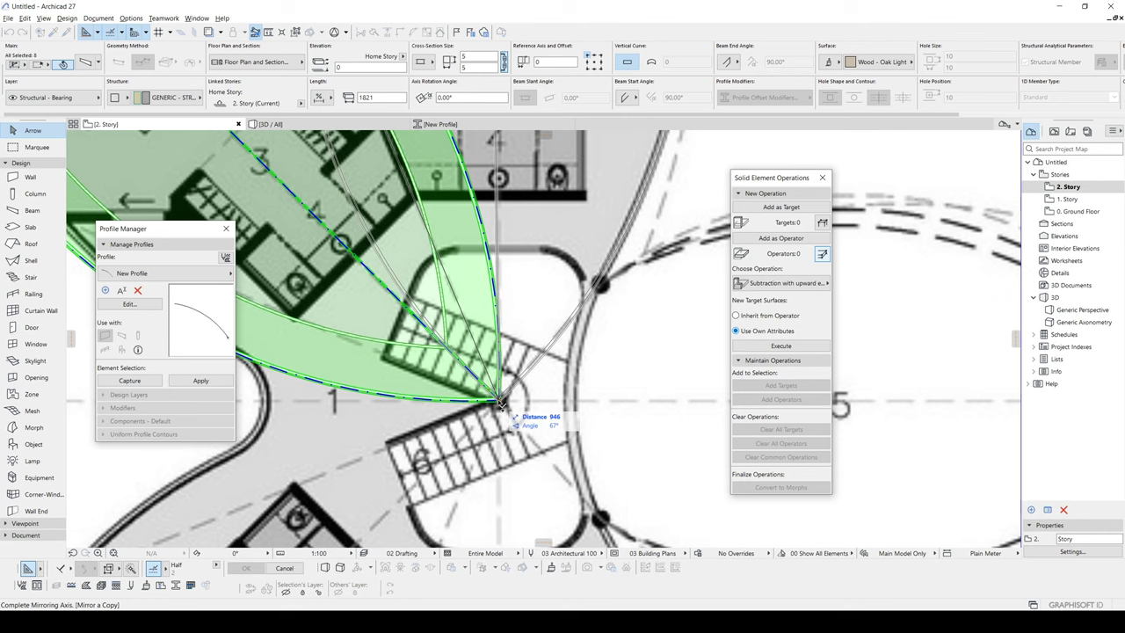
pyautogui.click(500, 403)
pyautogui.scroll(-5, 502, 404)
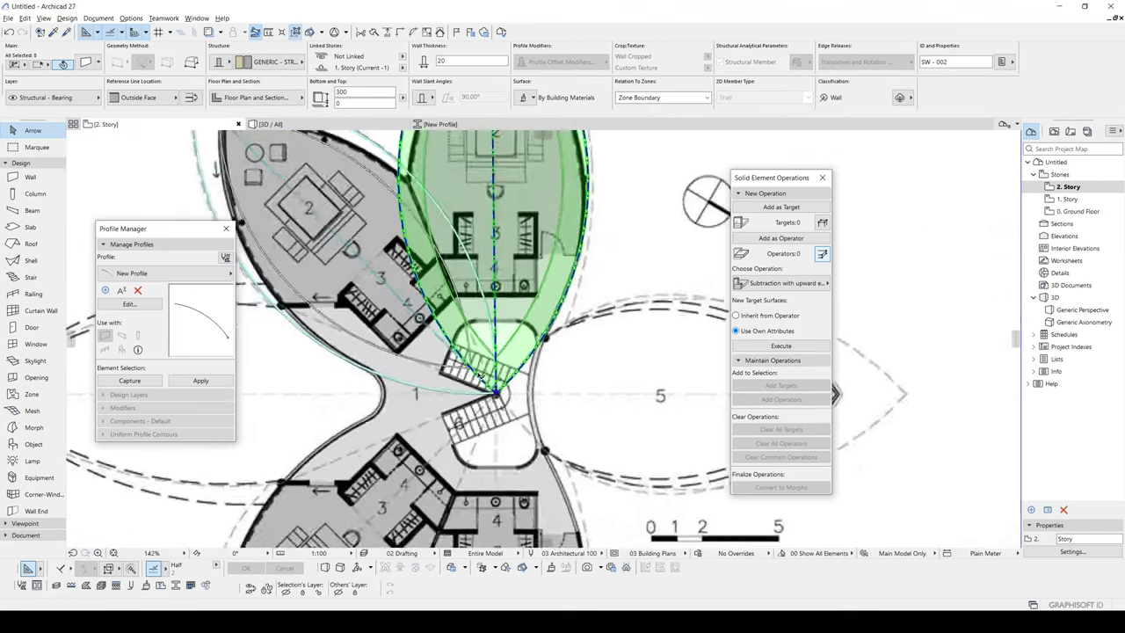
# Step: Mirror a copy of both grouped leaves across the plan's horizontal centre axis through the staircase, and return to 3D
pyautogui.scroll(-3, 527, 415)
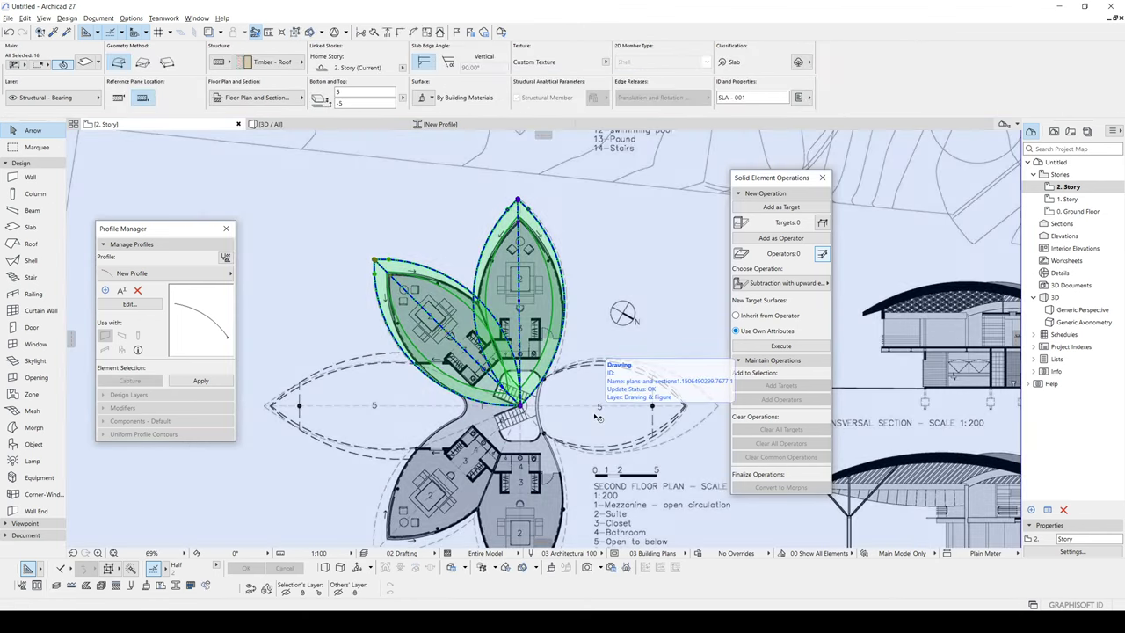
pyautogui.hotkey('ctrl', 'alt', 'm')
pyautogui.scroll(5, 527, 400)
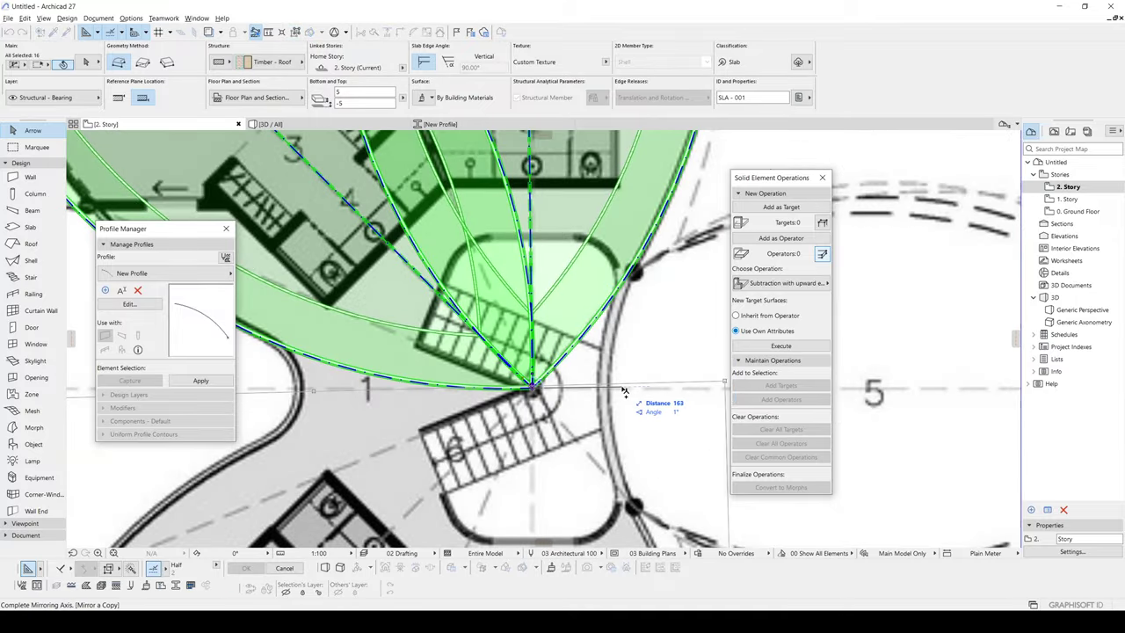
pyautogui.click(625, 390)
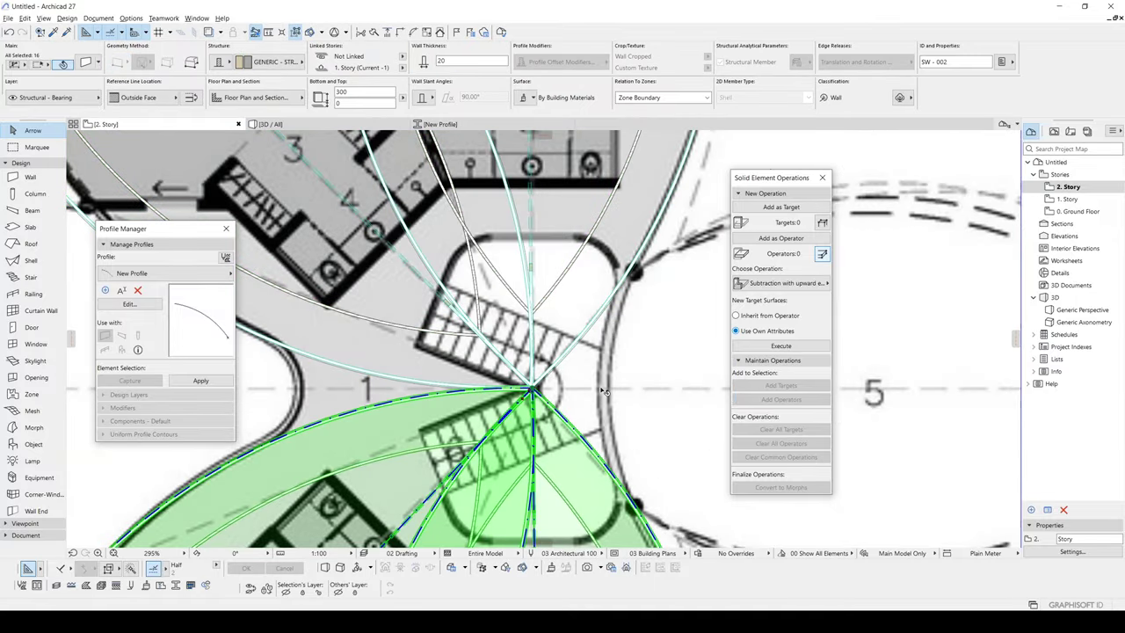
pyautogui.scroll(-5, 606, 393)
pyautogui.press('F3')
pyautogui.scroll(-1, 579, 391)
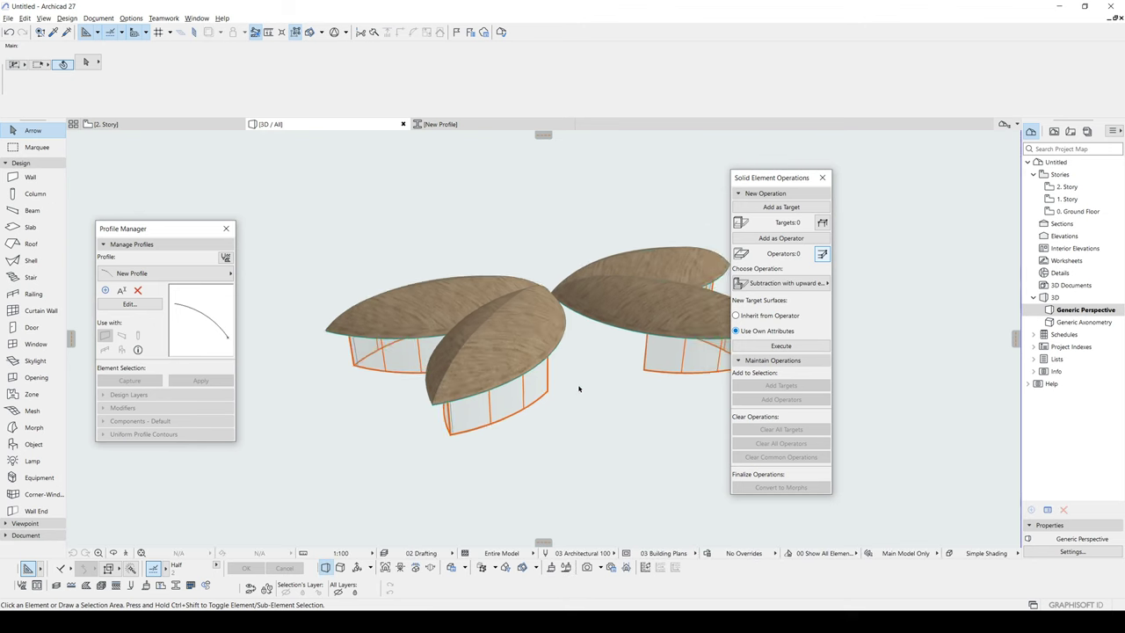
pyautogui.keyDown('shift'); pyautogui.moveTo(580, 390); pyautogui.dragTo(570, 369, button='middle'); pyautogui.keyUp('shift')
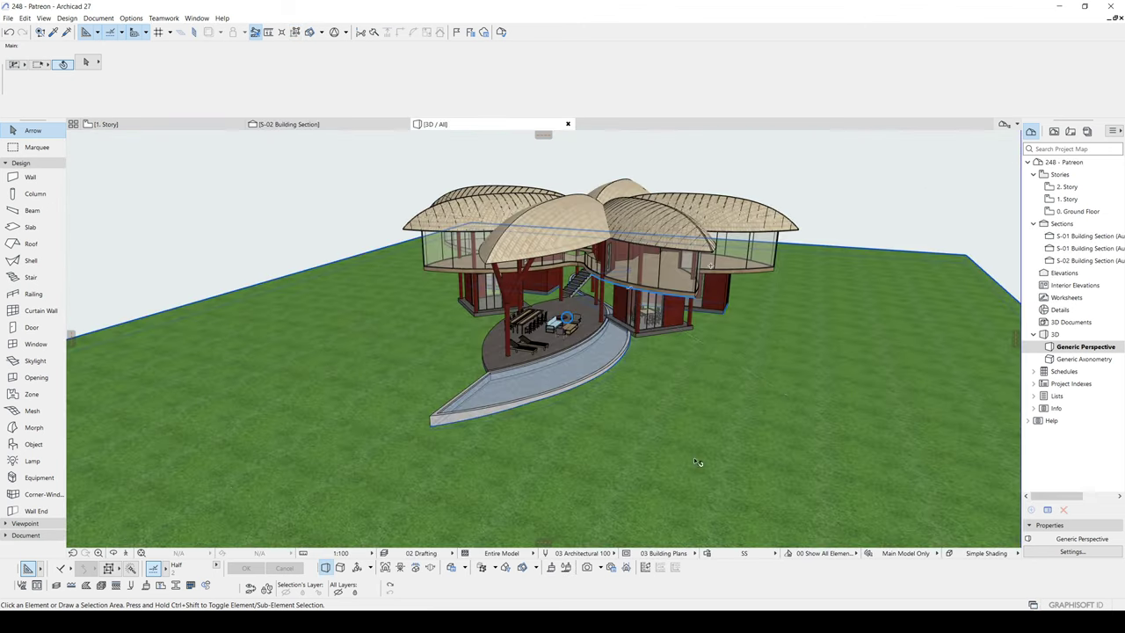
# Step: Examine the completed house in the 248 - Patreon project from outside, from inside beneath the ribbed roof, and from above
pyautogui.keyDown('shift'); pyautogui.moveTo(697, 463); pyautogui.dragTo(695, 413, button='middle'); pyautogui.keyUp('shift')
pyautogui.scroll(5, 369, 334)
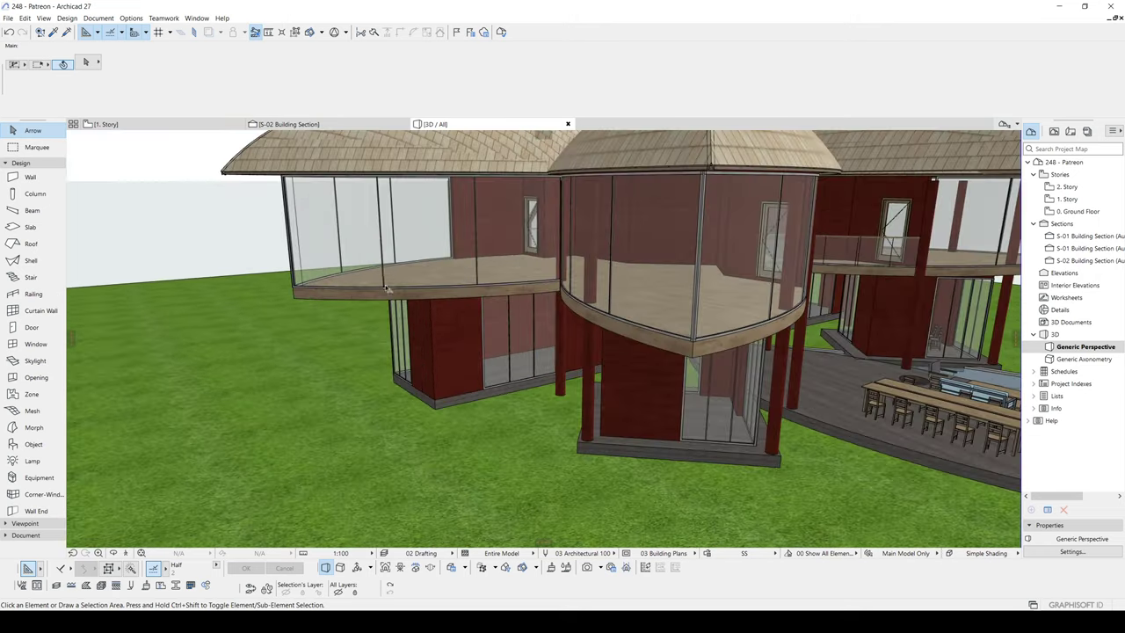
pyautogui.moveTo(347, 238); pyautogui.dragTo(384, 371, button='middle')
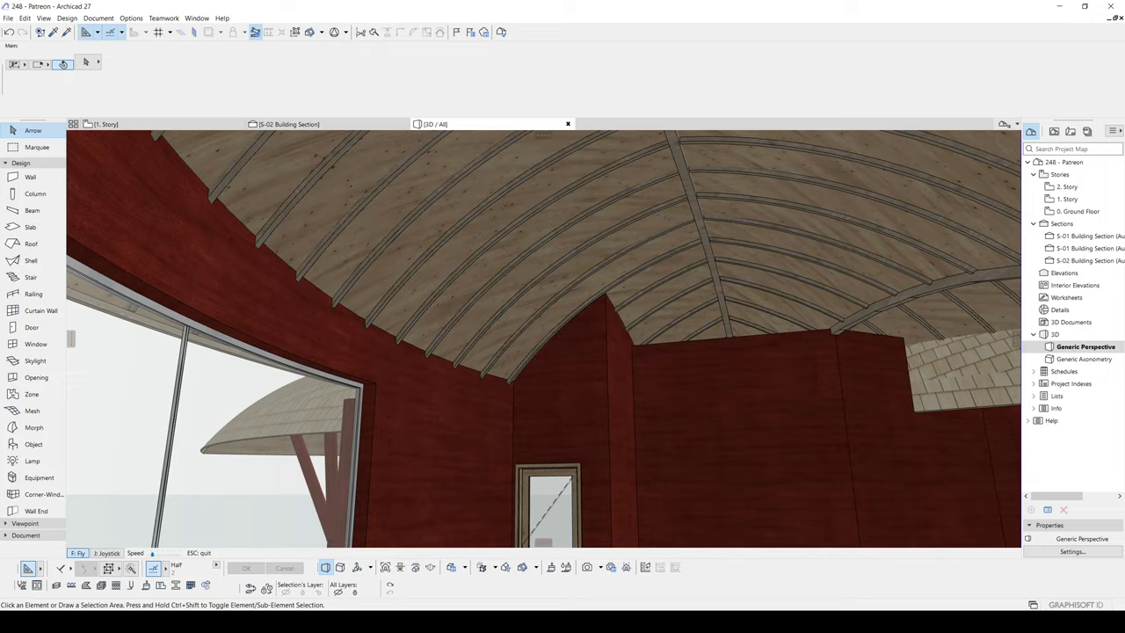
pyautogui.press('s')
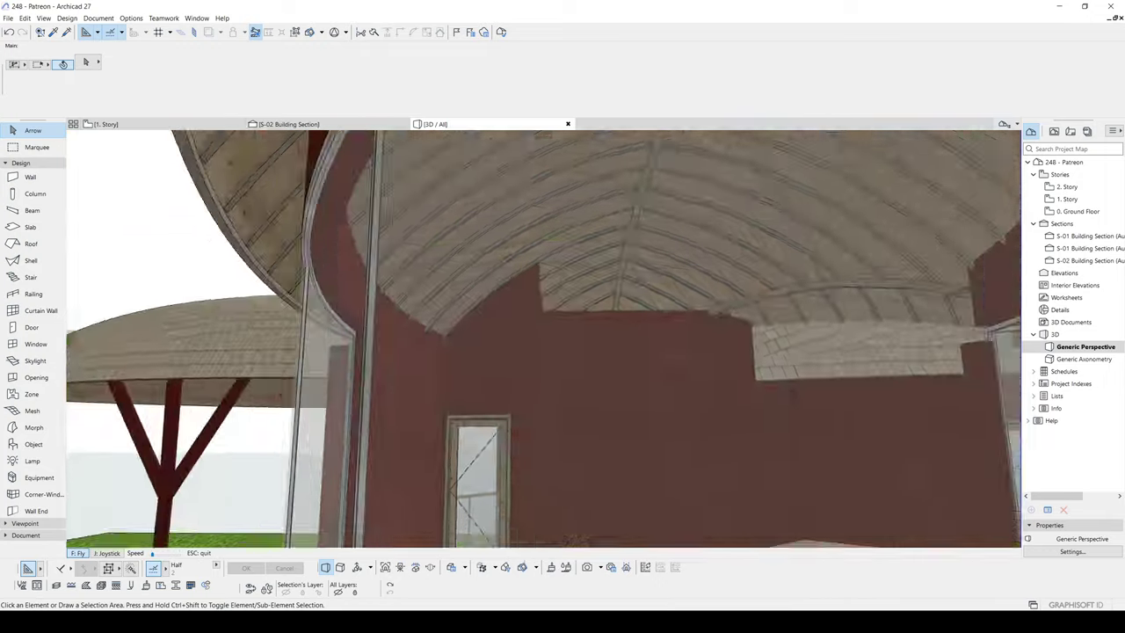
pyautogui.press('s')
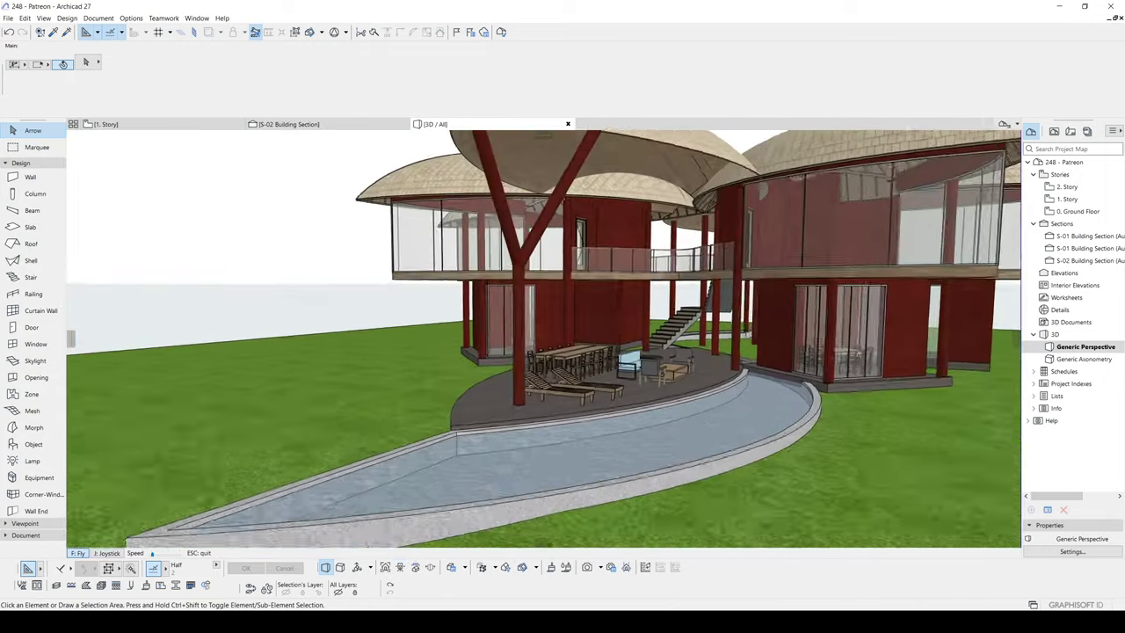
pyautogui.press('a')
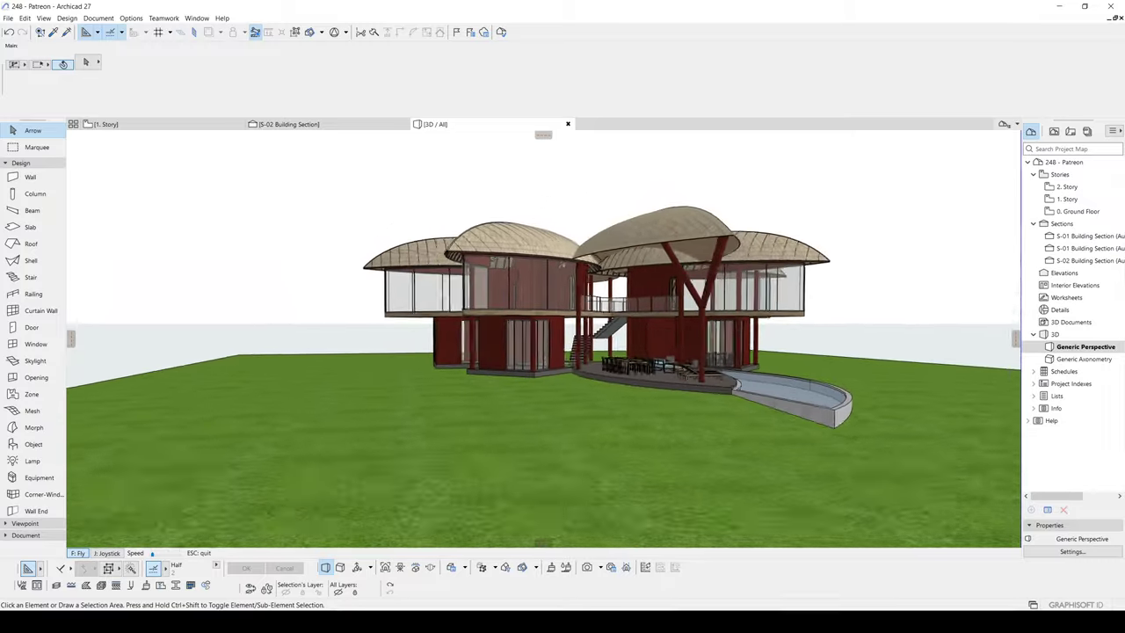
pyautogui.moveTo(548, 332)
pyautogui.keyDown('shift'); pyautogui.mouseDown(button='middle')
pyautogui.moveTo(510, 357)
pyautogui.moveTo(554, 369)
pyautogui.moveTo(436, 413)
pyautogui.moveTo(575, 420)
pyautogui.moveTo(558, 432)
pyautogui.moveTo(568, 415)
pyautogui.mouseUp(button='middle'); pyautogui.keyUp('shift')
pyautogui.scroll(-1, 478, 402)
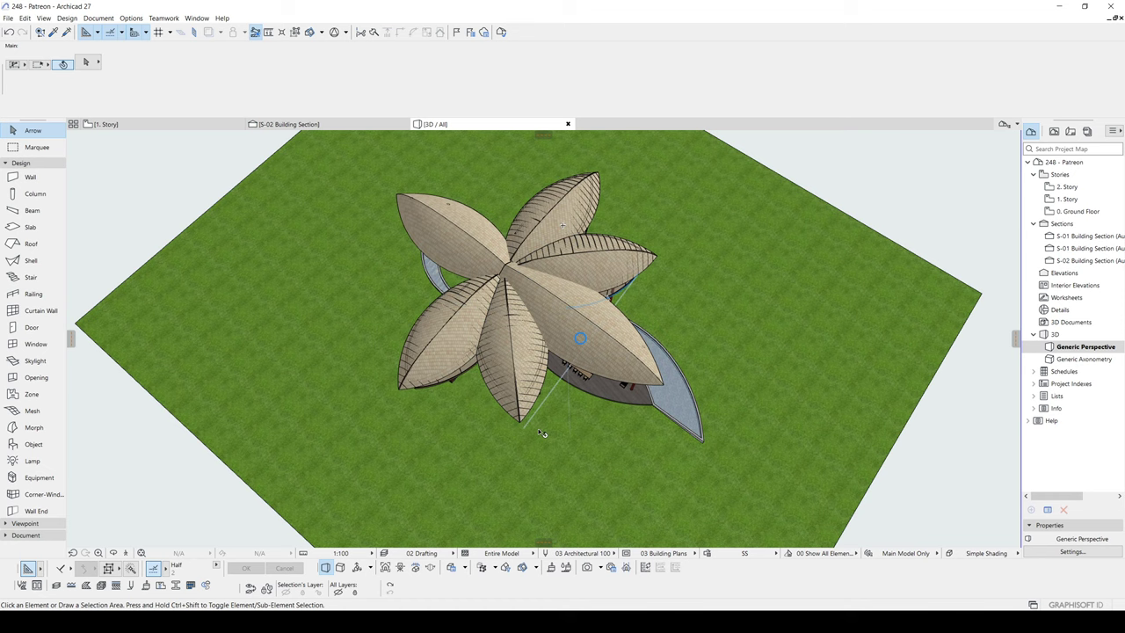
pyautogui.scroll(3, 547, 439)
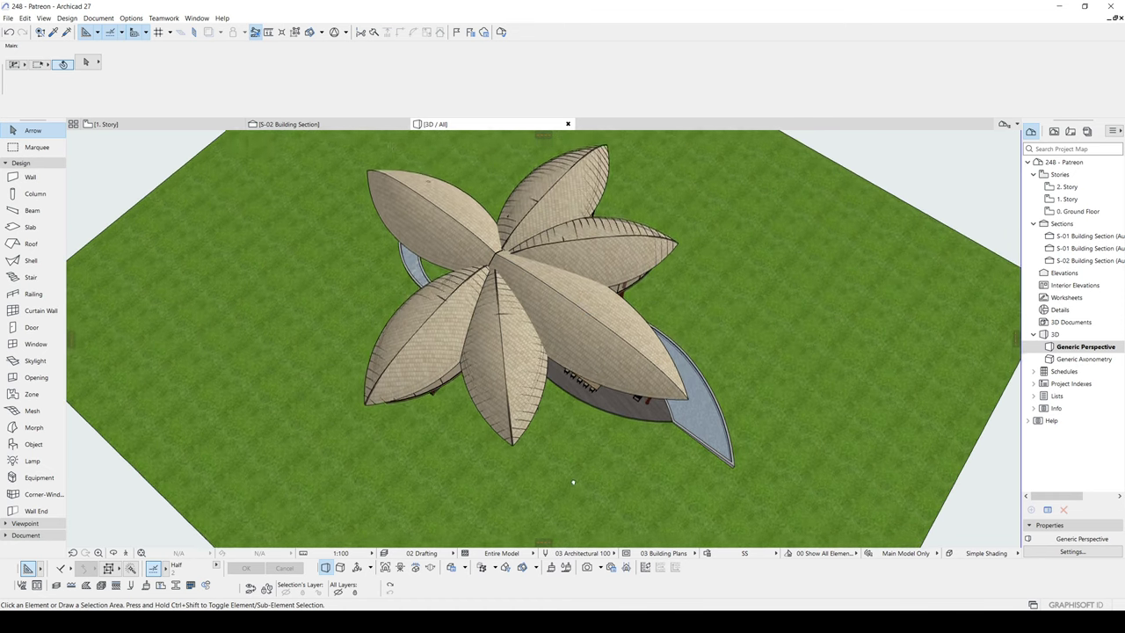
pyautogui.keyDown('shift'); pyautogui.moveTo(573, 482); pyautogui.dragTo(525, 400, button='middle'); pyautogui.keyUp('shift')
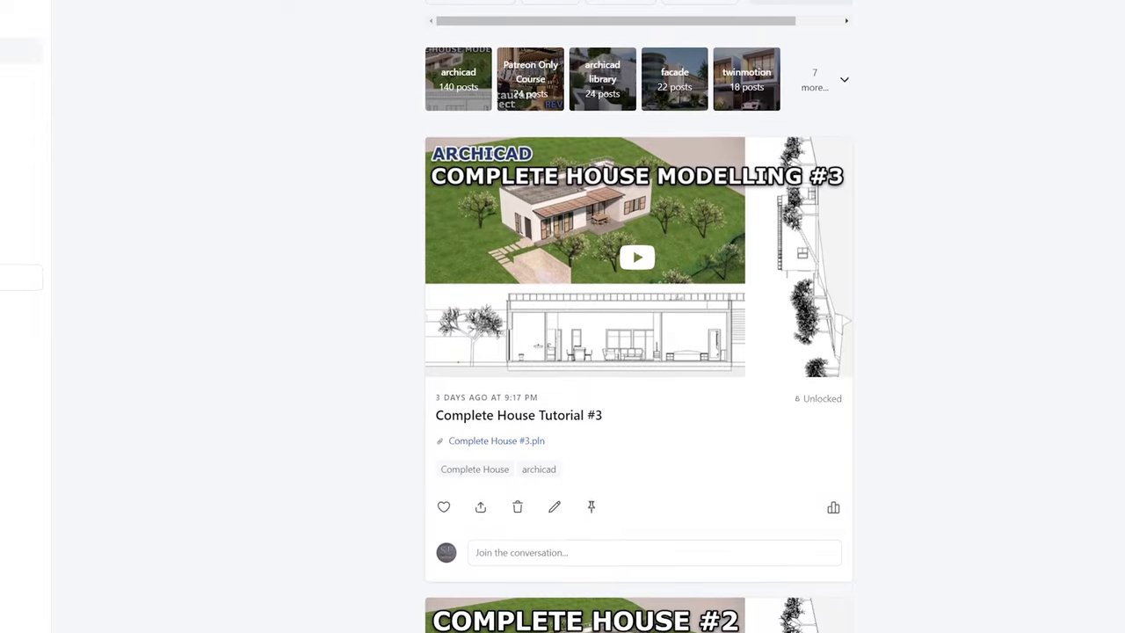
# Step: Browse the Patreon posts, covering the Complete House tutorials and the archicad library project files for Villa Kupferberg, the concept hotel facade and the Jazz Bar
pyautogui.scroll(-5, 816, 572)
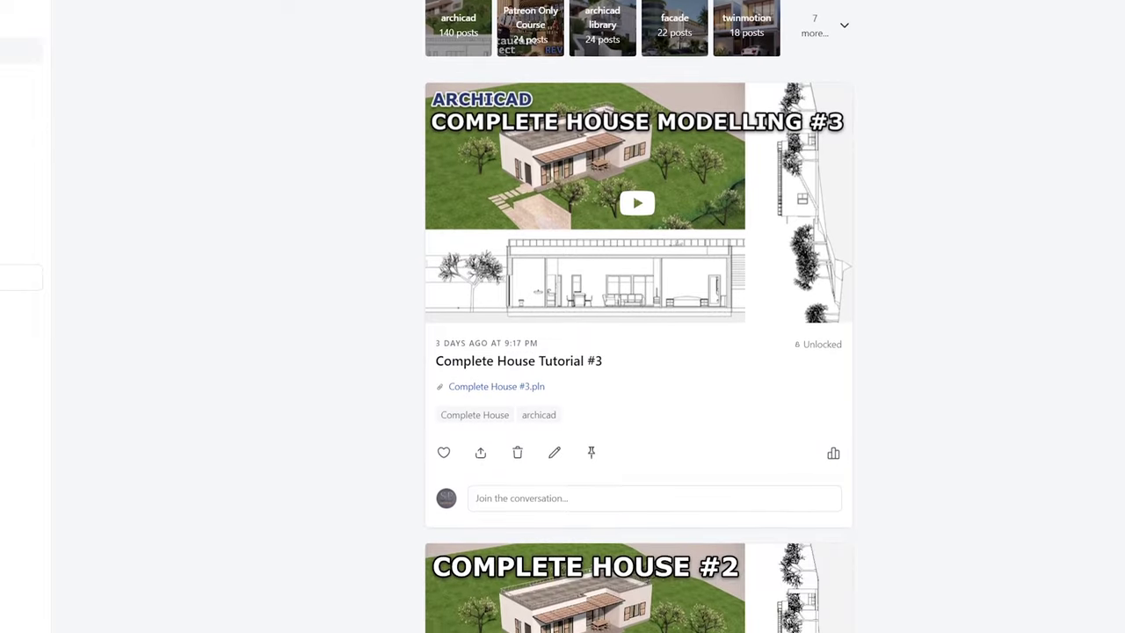
pyautogui.scroll(-5, 639, 317)
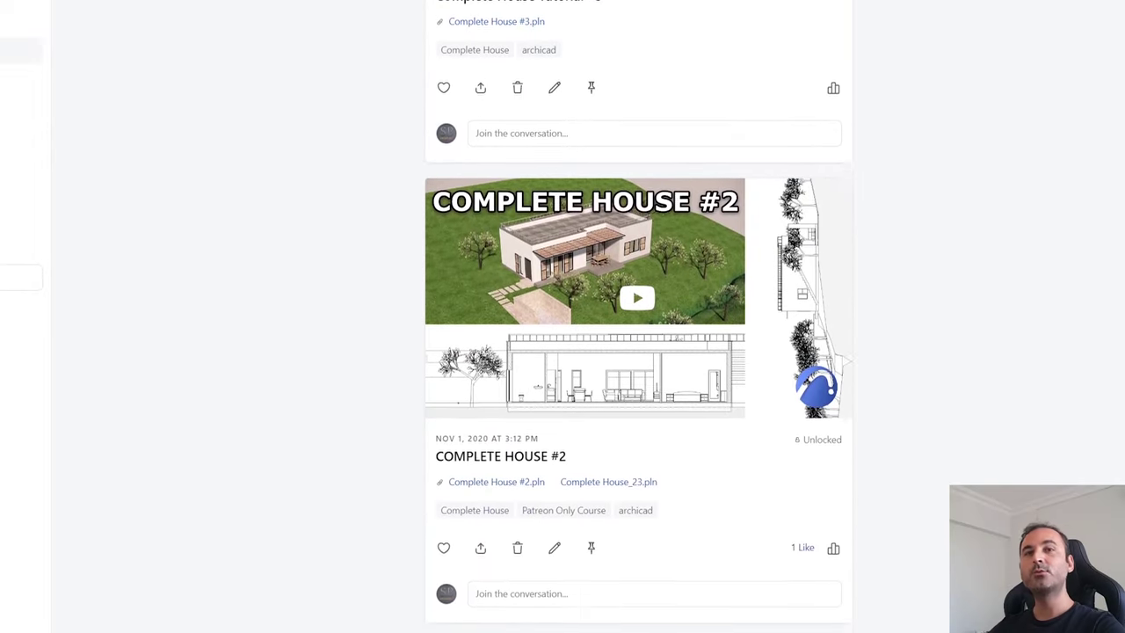
pyautogui.scroll(-3, 638, 317)
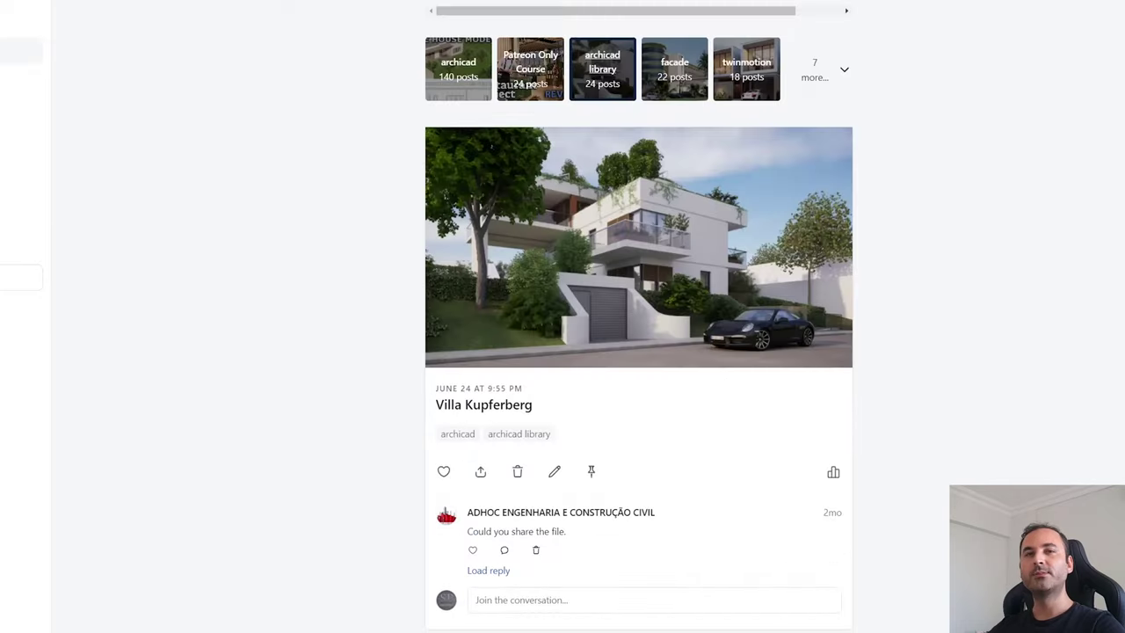
pyautogui.scroll(-4, 638, 316)
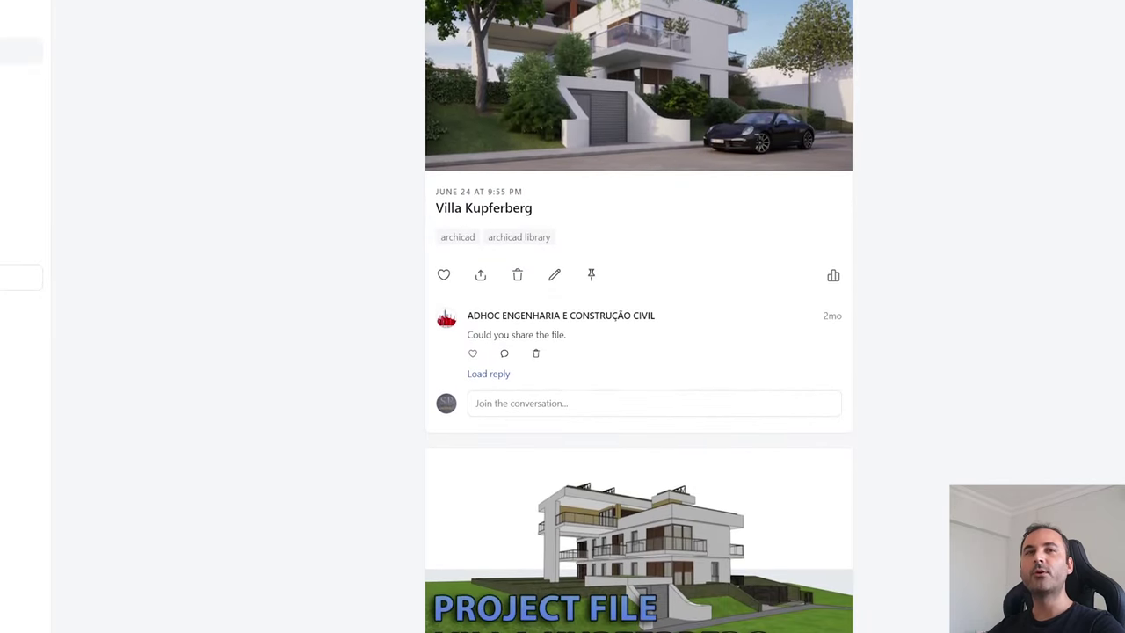
pyautogui.scroll(-6, 638, 317)
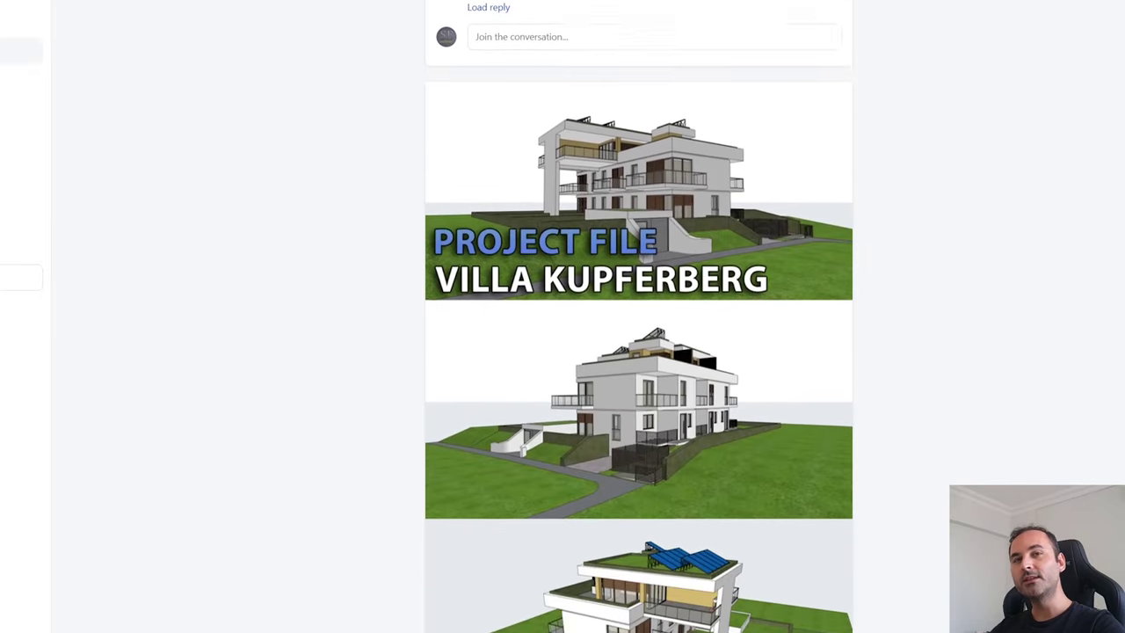
pyautogui.scroll(-2, 638, 317)
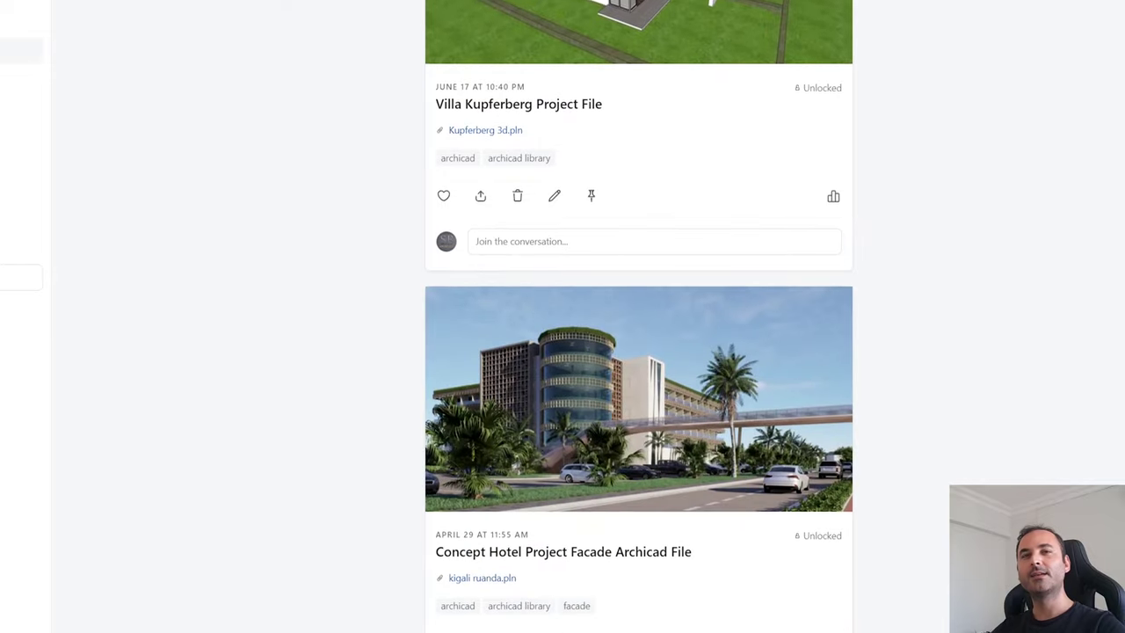
pyautogui.scroll(-2, 638, 317)
pyautogui.scroll(-3, 638, 317)
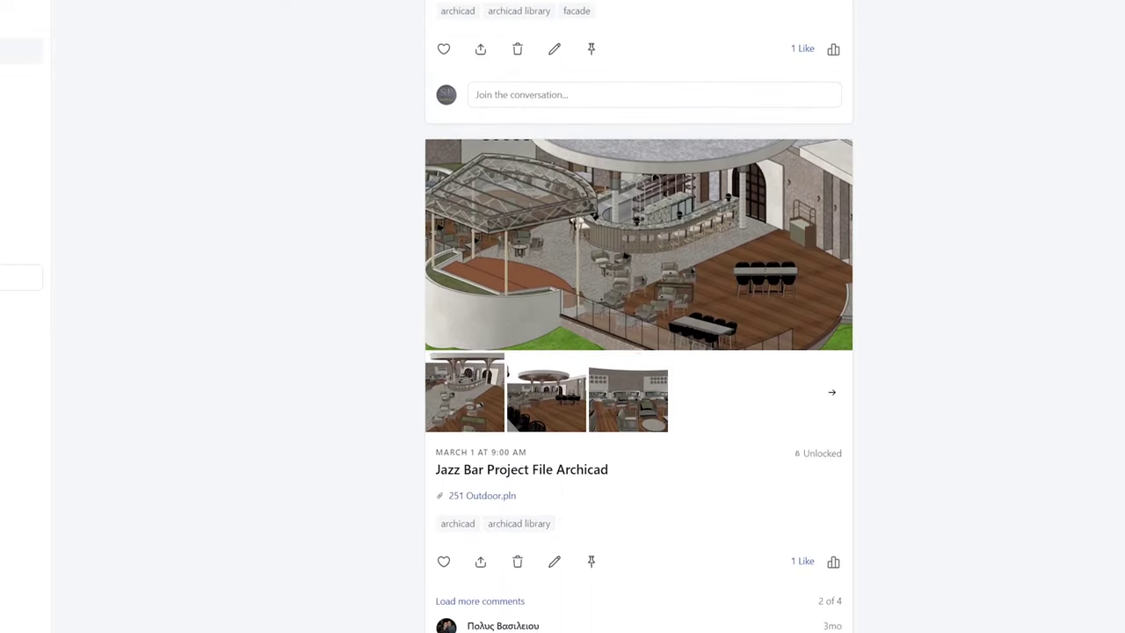